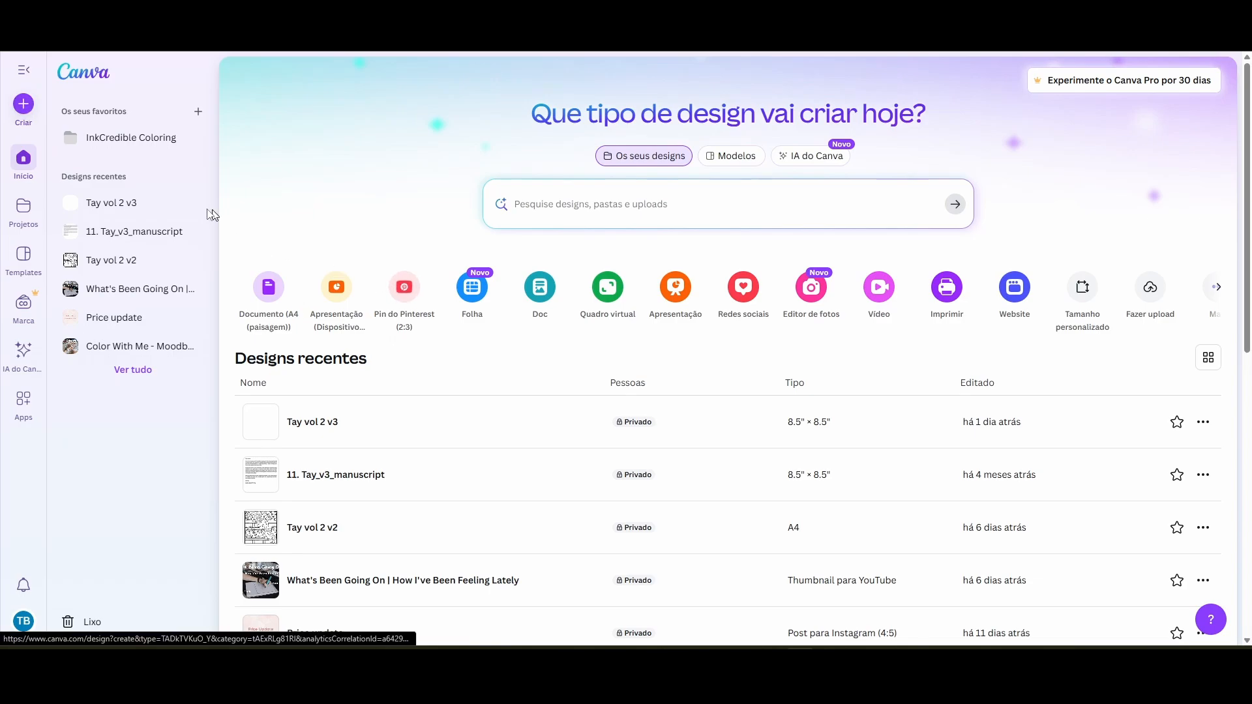
- Create a new custom-size design measuring 8.5 × 8.5 inches
left_click(24, 105)
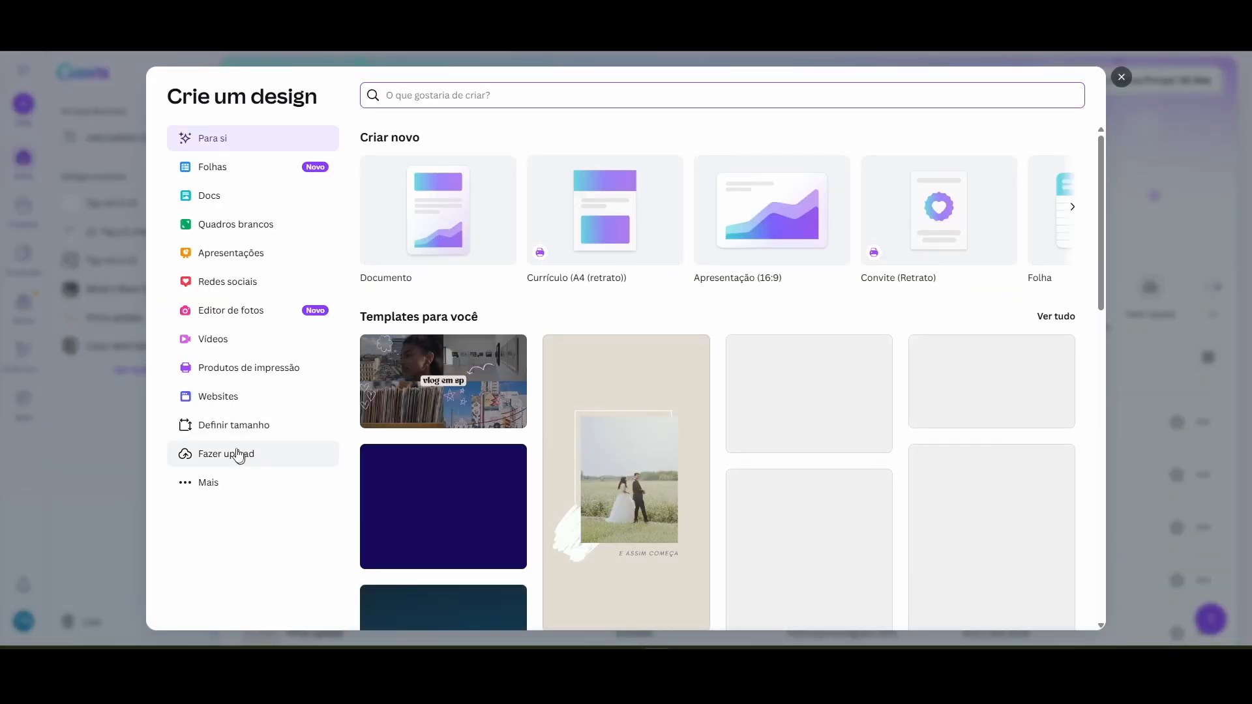
left_click(237, 425)
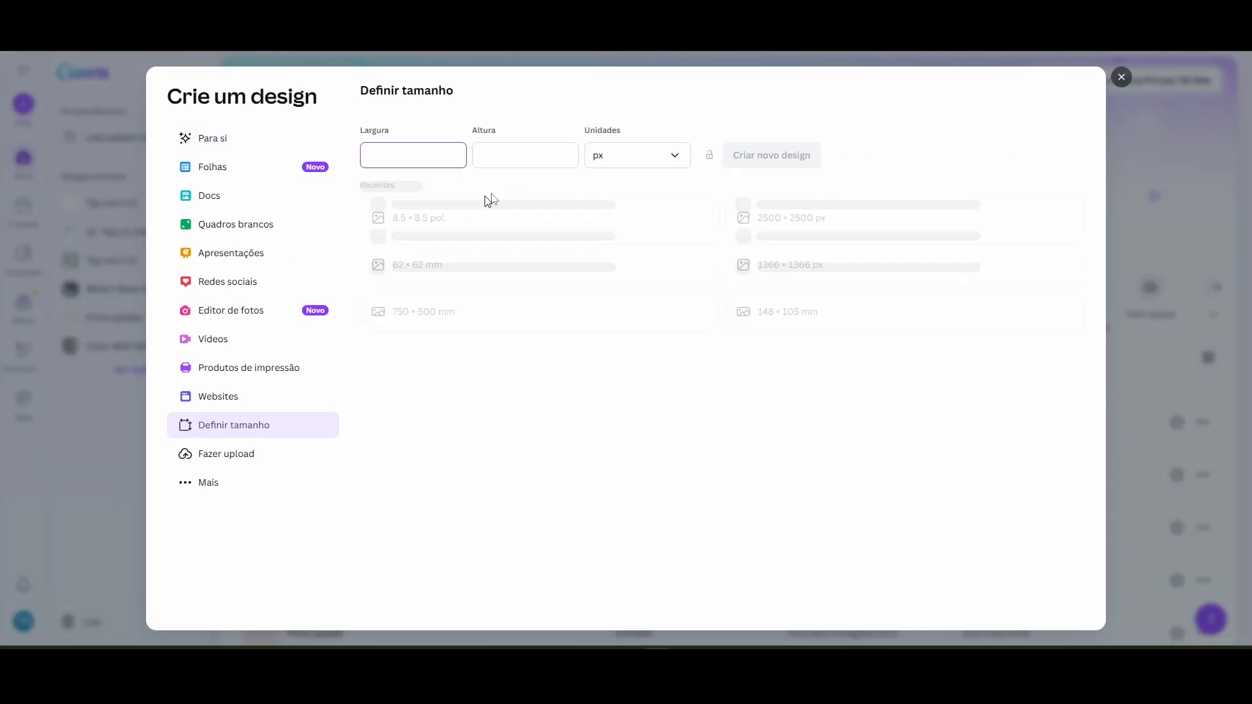
left_click(621, 163)
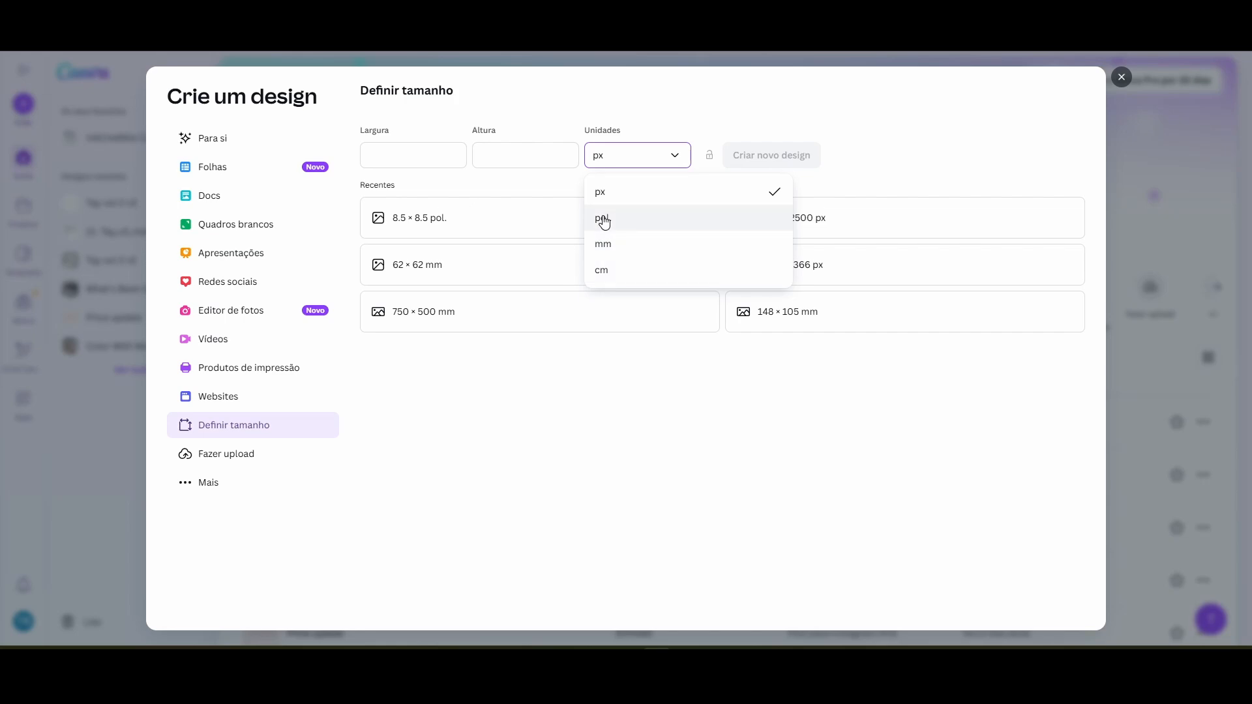
left_click(604, 219)
left_click(403, 161)
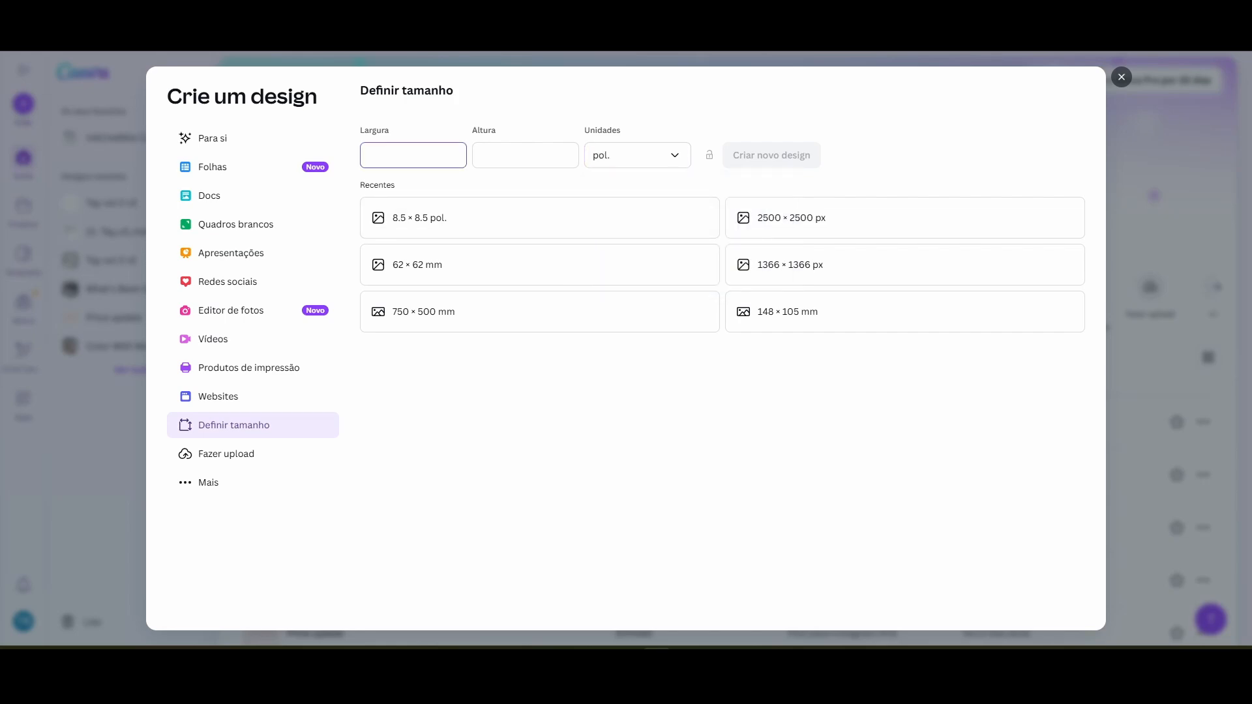
type("85")
type(".5")
key("Tab")
type("8.5")
key("Tab")
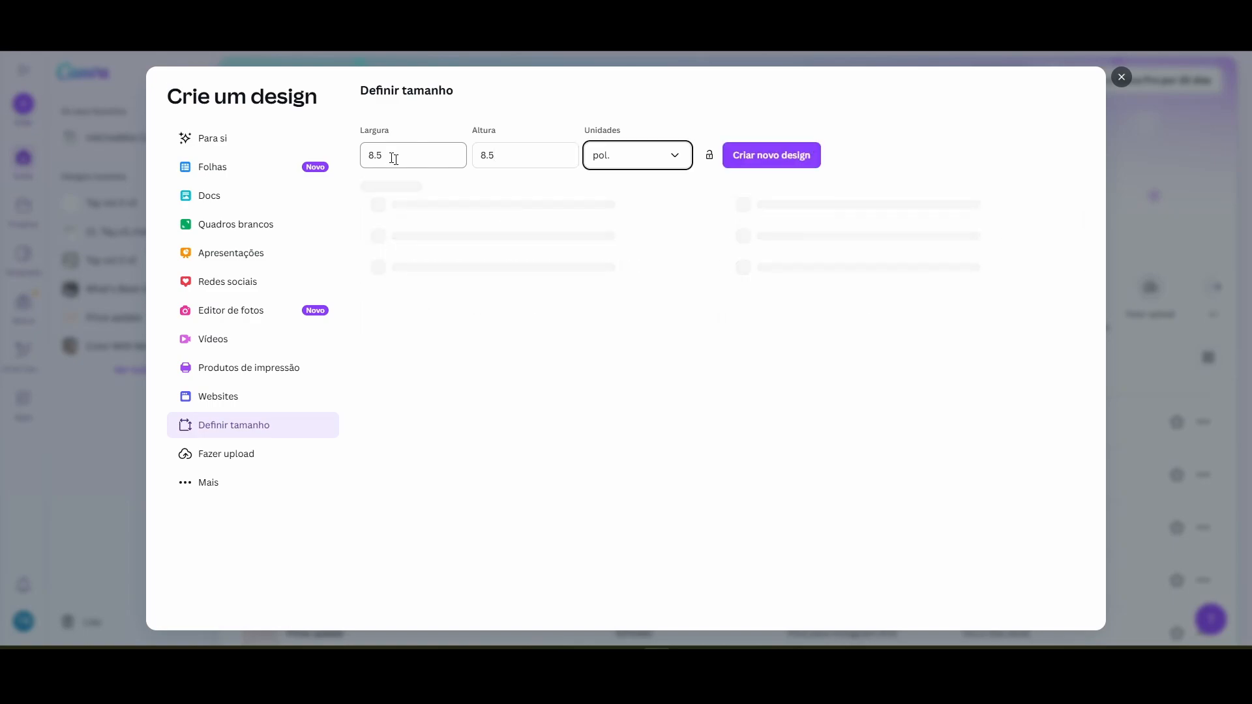
left_click(771, 156)
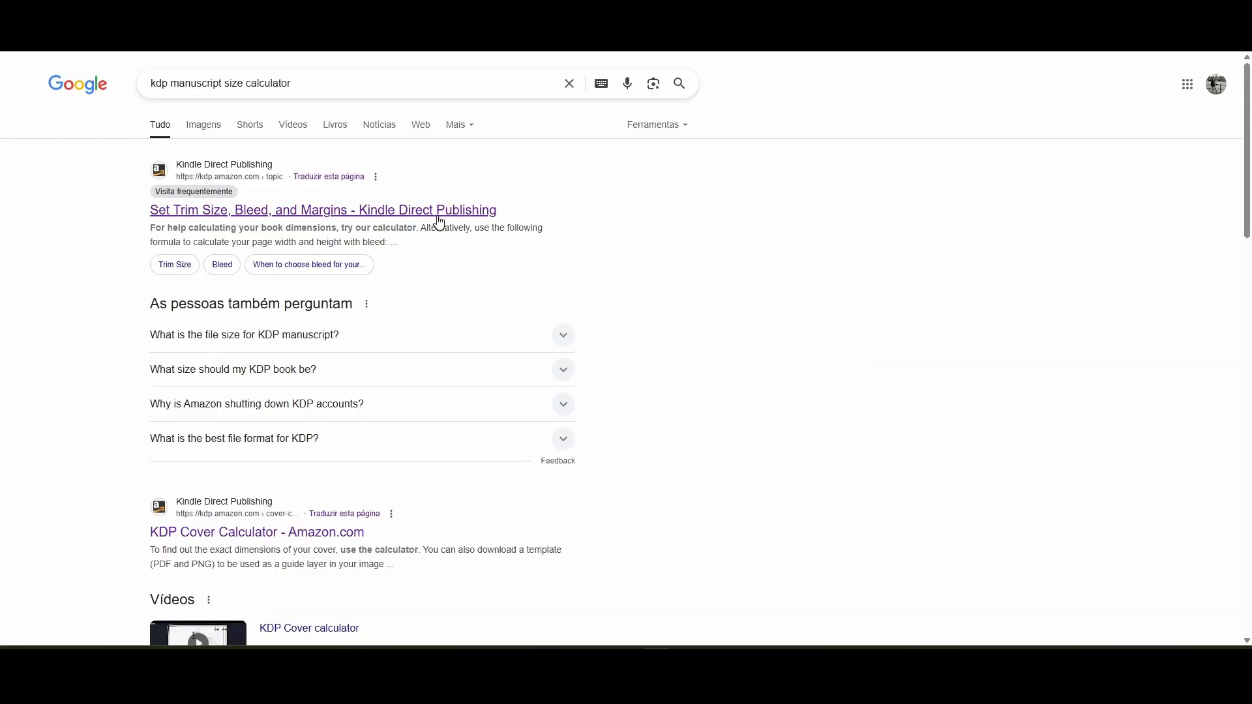
- Open Kindle Direct Publishing's trim size, bleed and margins guide and examine the minimum margins for 24 to 150 pages
left_click(439, 221)
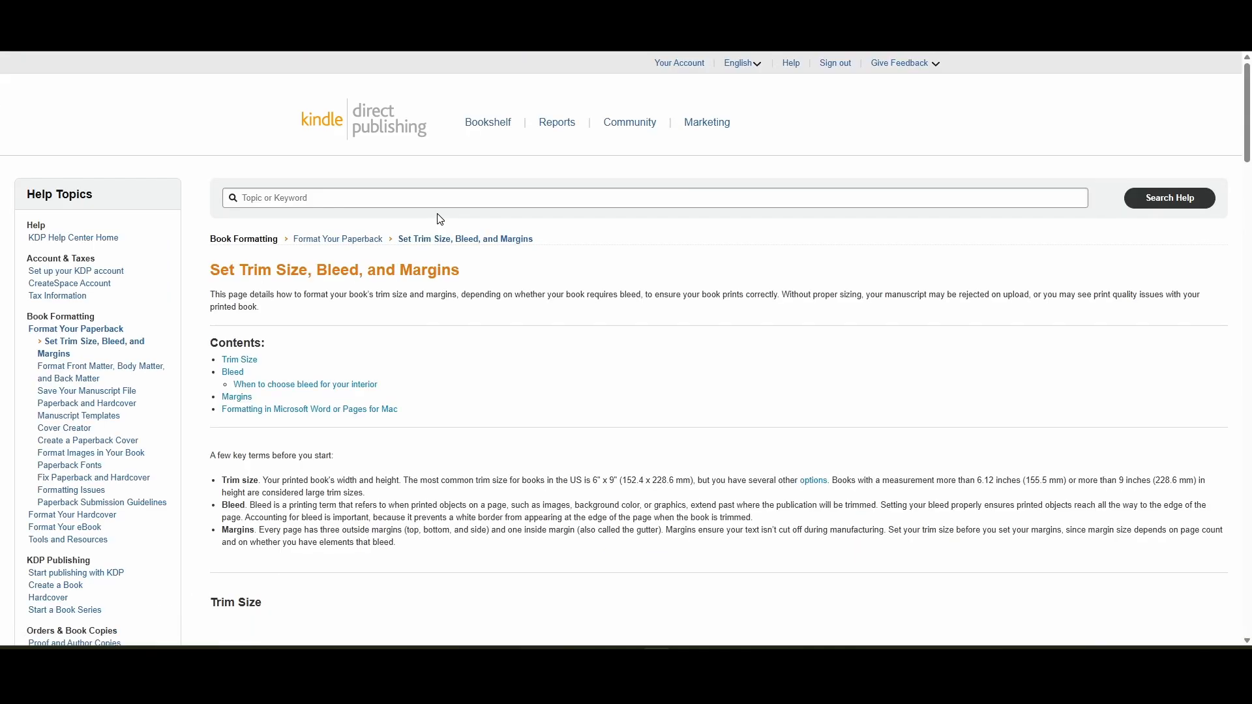
left_click(237, 400)
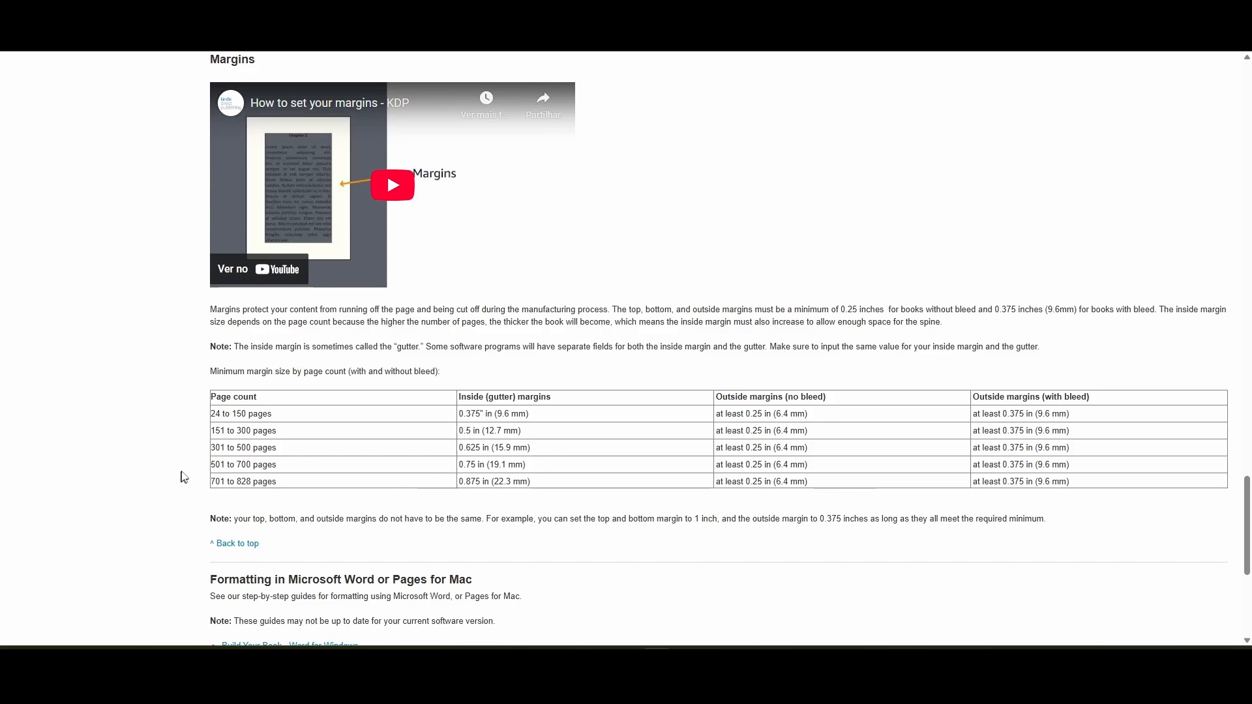
left_click_drag(207, 413, 926, 428)
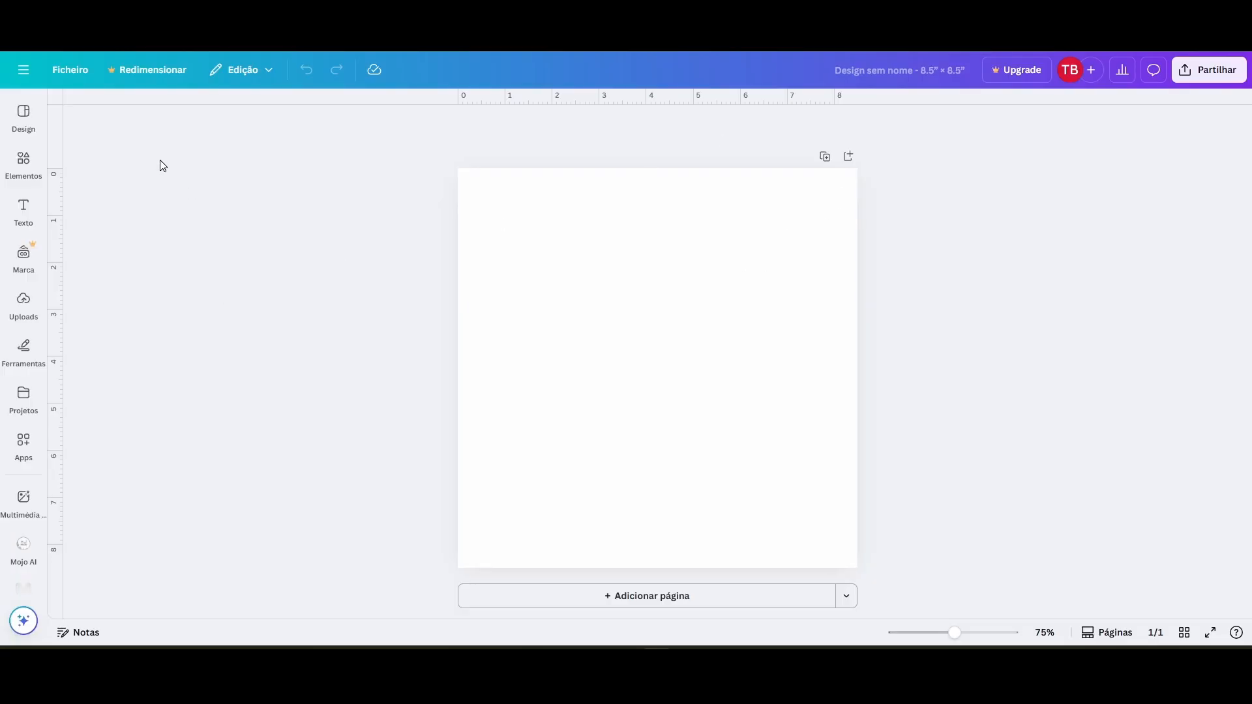
- Place a vertical guide for the inside margin about 0.375 in from the page's left edge
left_click_drag(53, 338, 475, 341)
scroll(456, 248, "up", 5)
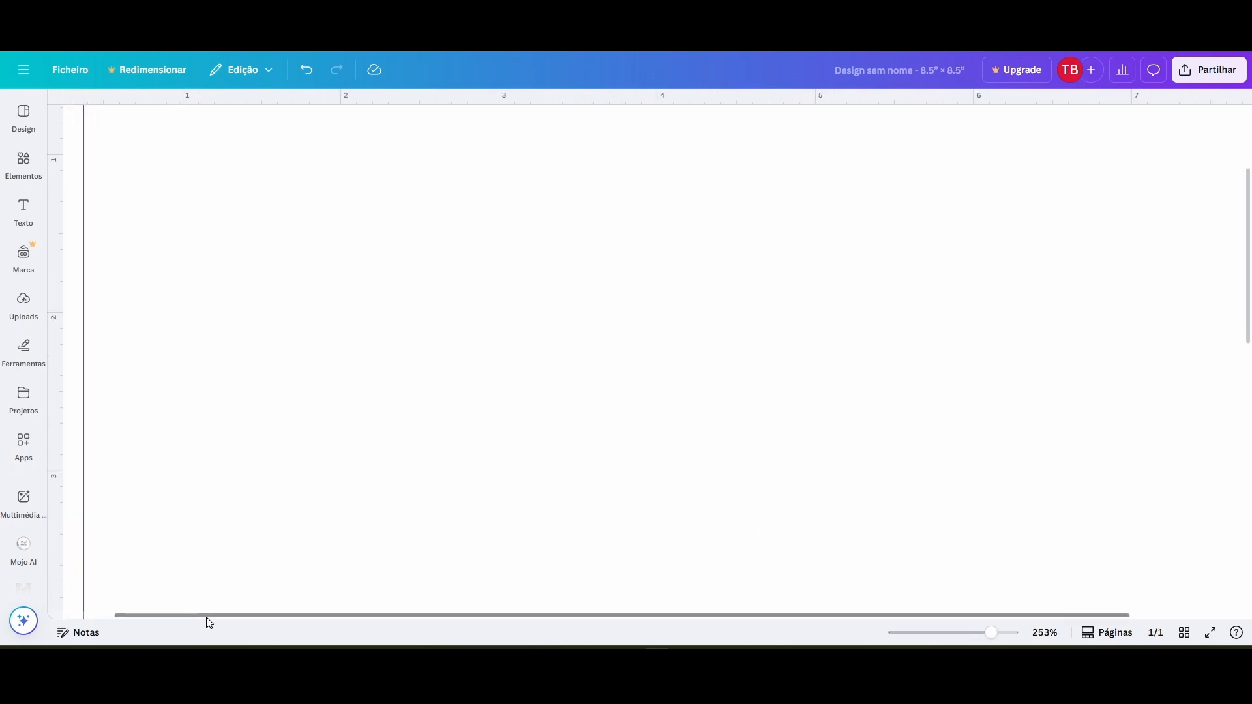
left_click_drag(205, 617, 157, 620)
left_click_drag(138, 314, 138, 315)
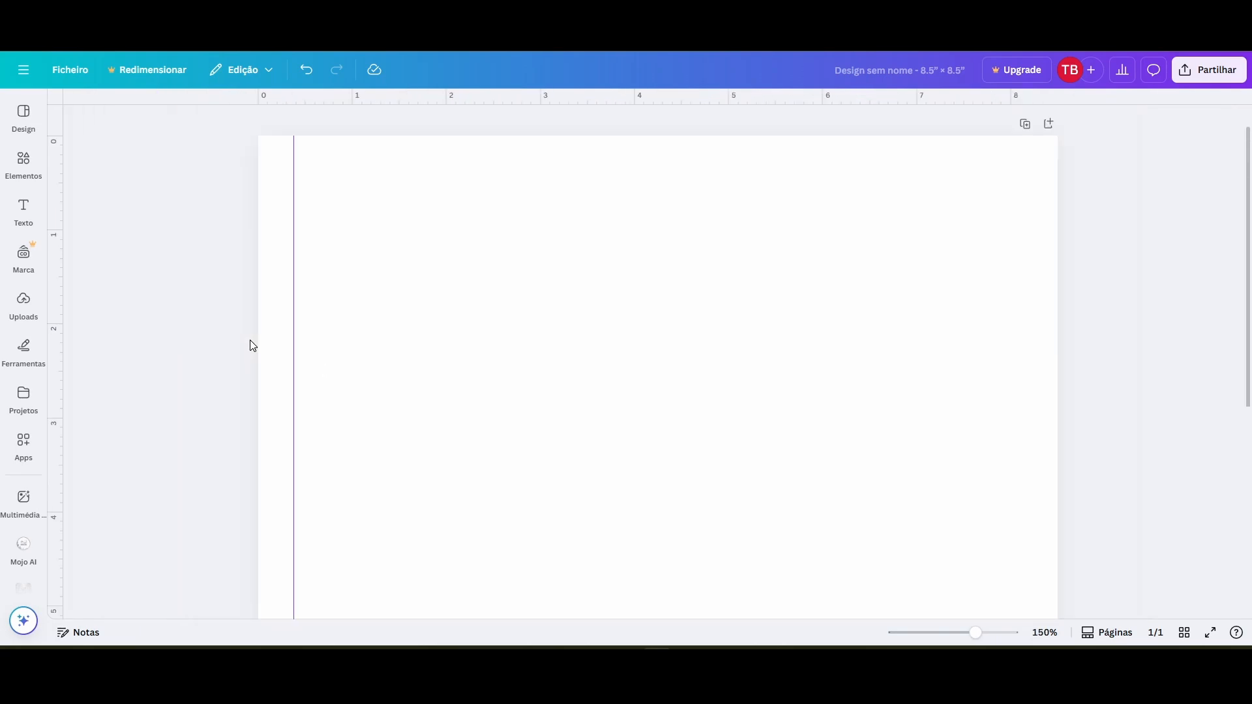
scroll(248, 344, "down", 5)
left_click_drag(293, 321, 287, 315)
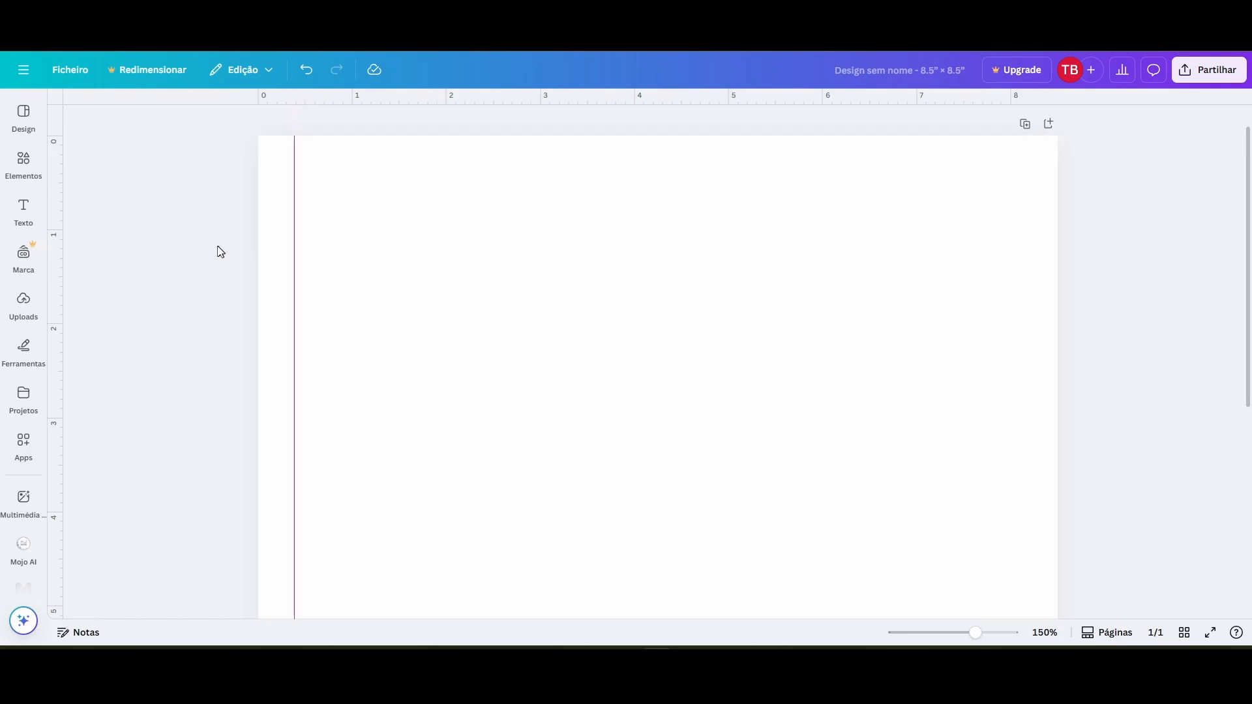
scroll(168, 194, "up", 10, "ctrl")
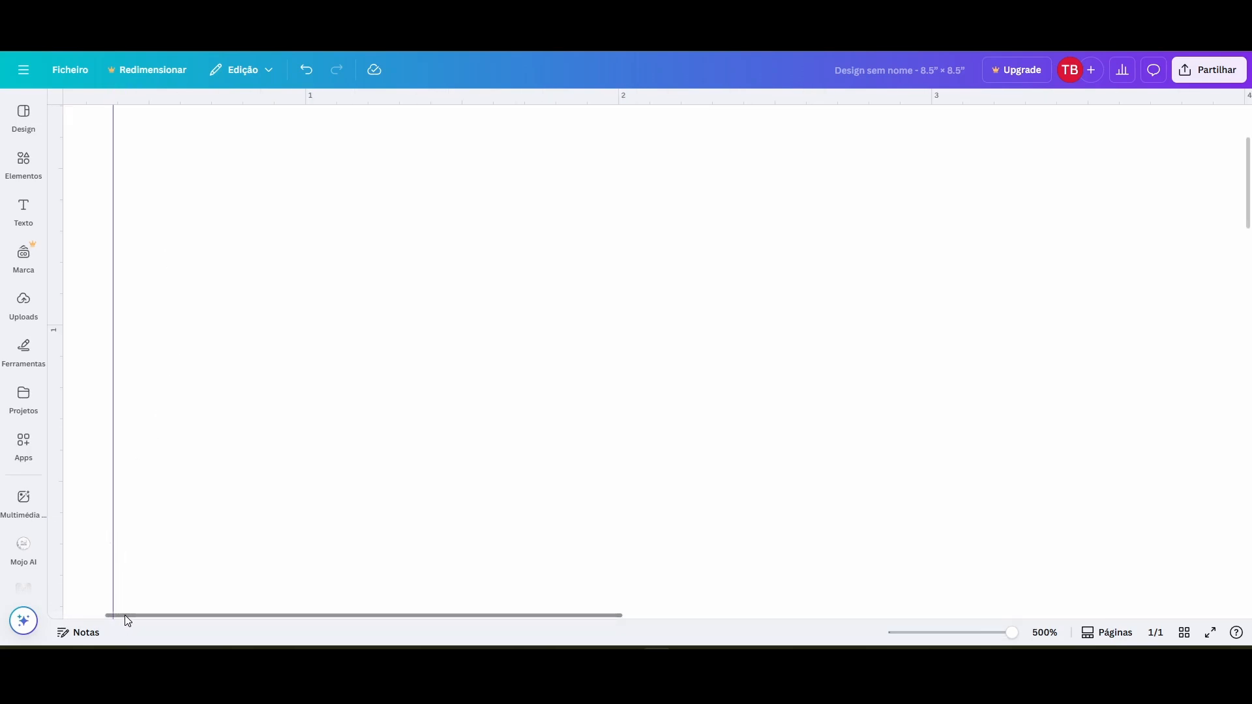
left_click_drag(124, 616, 85, 615)
left_click_drag(201, 137, 196, 143)
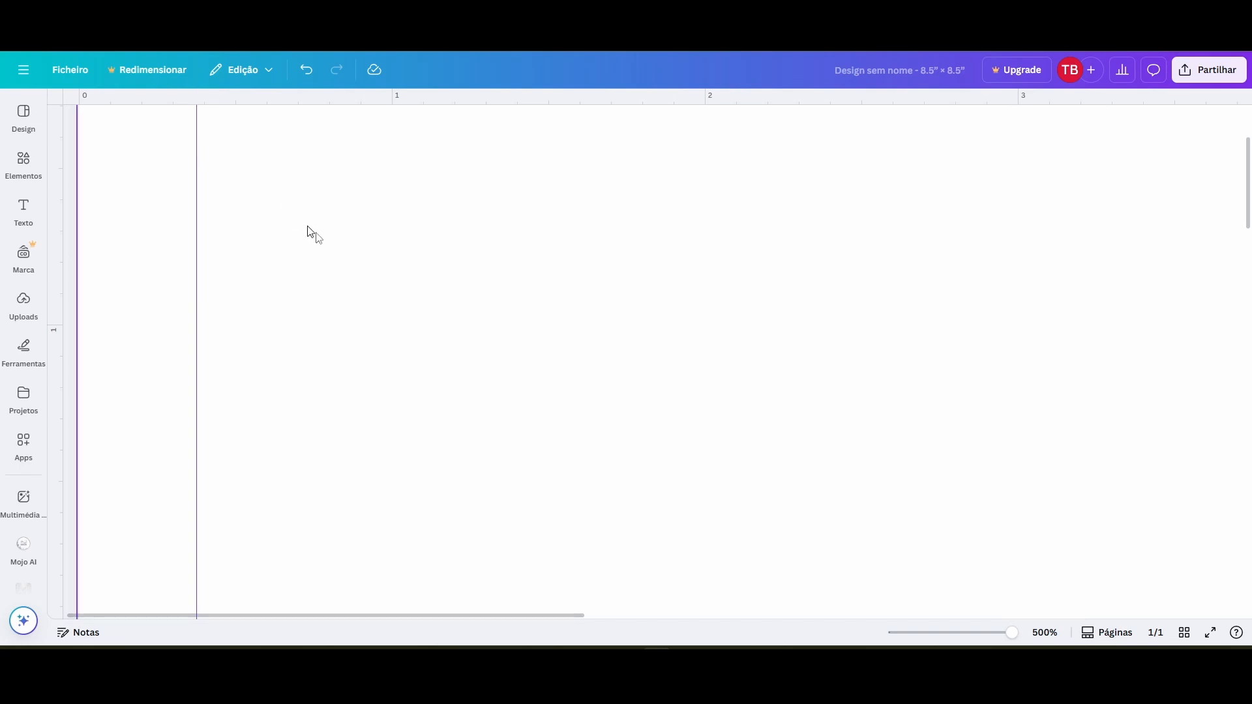
- Place a horizontal guide about 0.25 in below the page's top edge
scroll(468, 272, "down", 10, "ctrl")
scroll(660, 294, "down", 3, "ctrl")
scroll(661, 300, "down", 2, "ctrl")
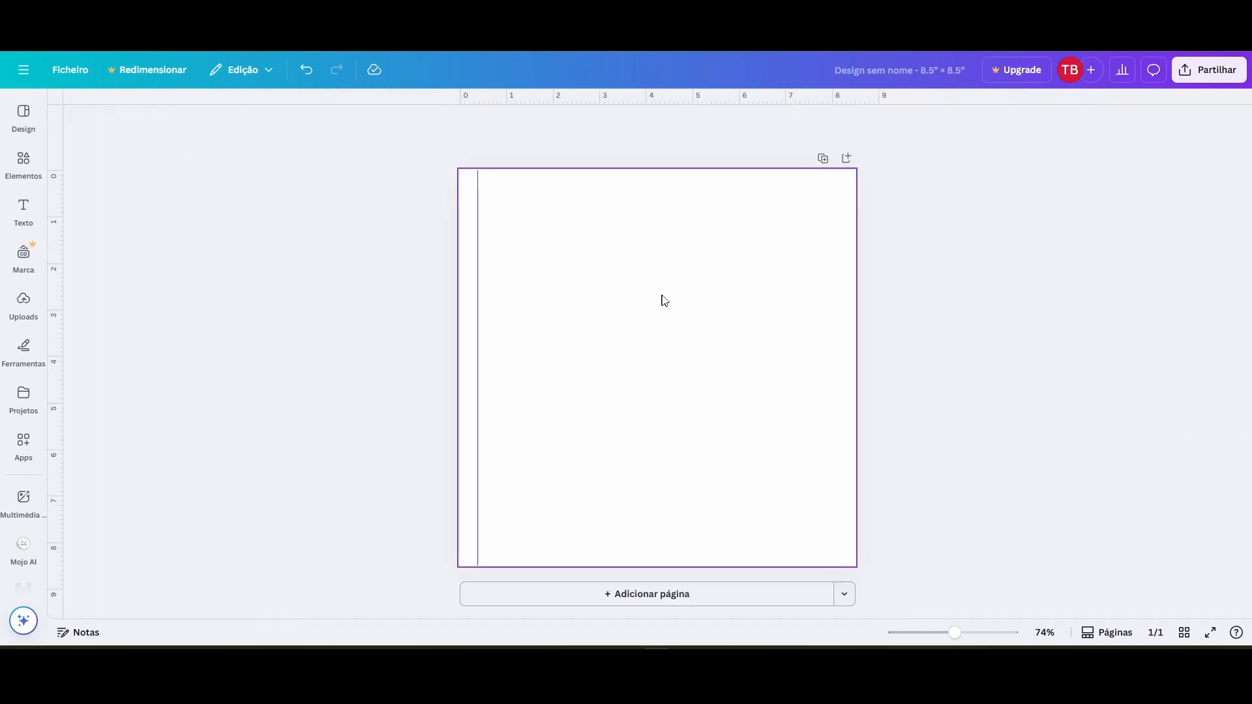
left_click_drag(636, 88, 630, 182)
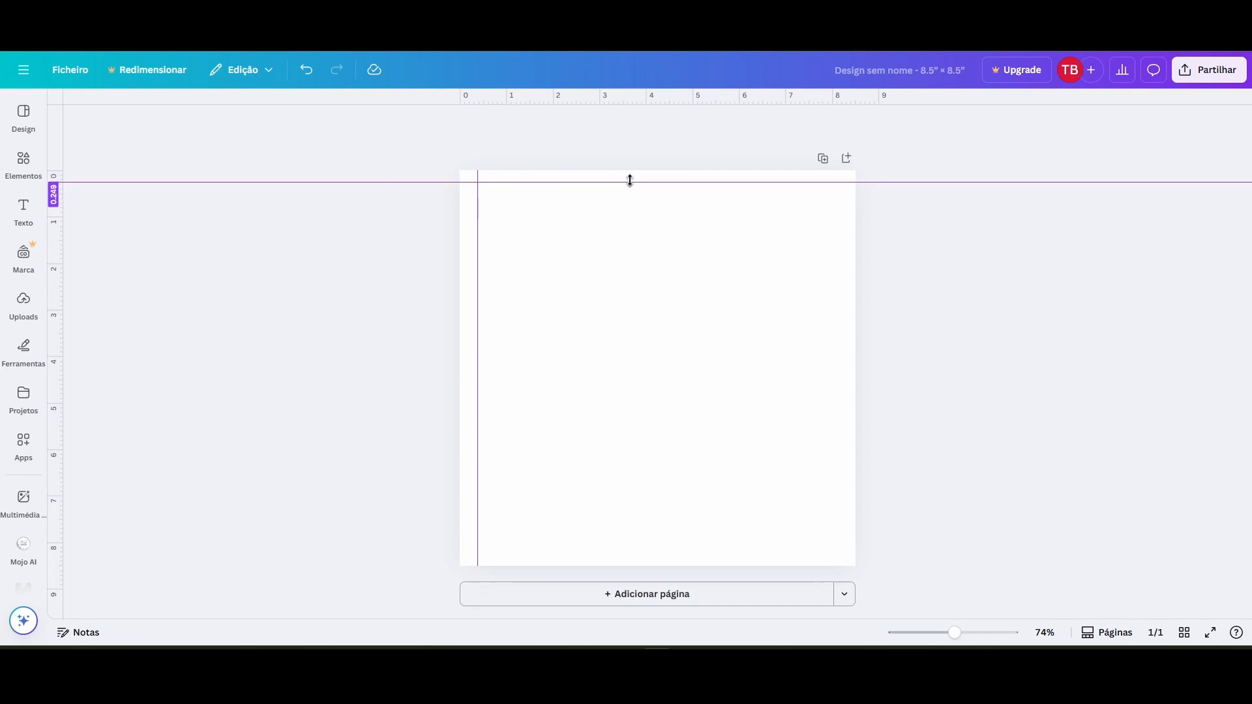
scroll(607, 171, "up", 6)
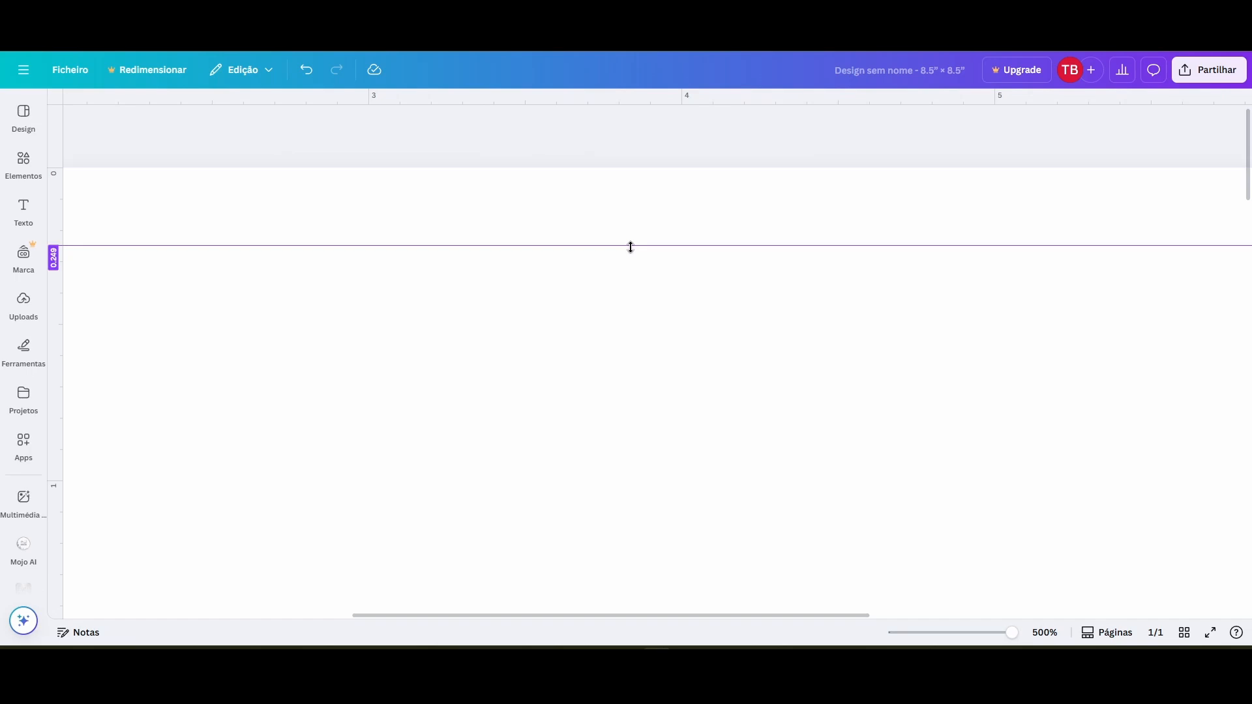
left_click_drag(631, 247, 448, 452)
- Place a horizontal guide near the page's bottom edge and a vertical guide near its right edge, each about 0.25 in inside
scroll(615, 244, "down", 2)
scroll(592, 243, "down", 5)
scroll(528, 542, "up", 5)
scroll(489, 383, "down", 2)
scroll(928, 439, "down", 3)
left_click_drag(924, 324, 925, 355)
left_click_drag(925, 354, 921, 354)
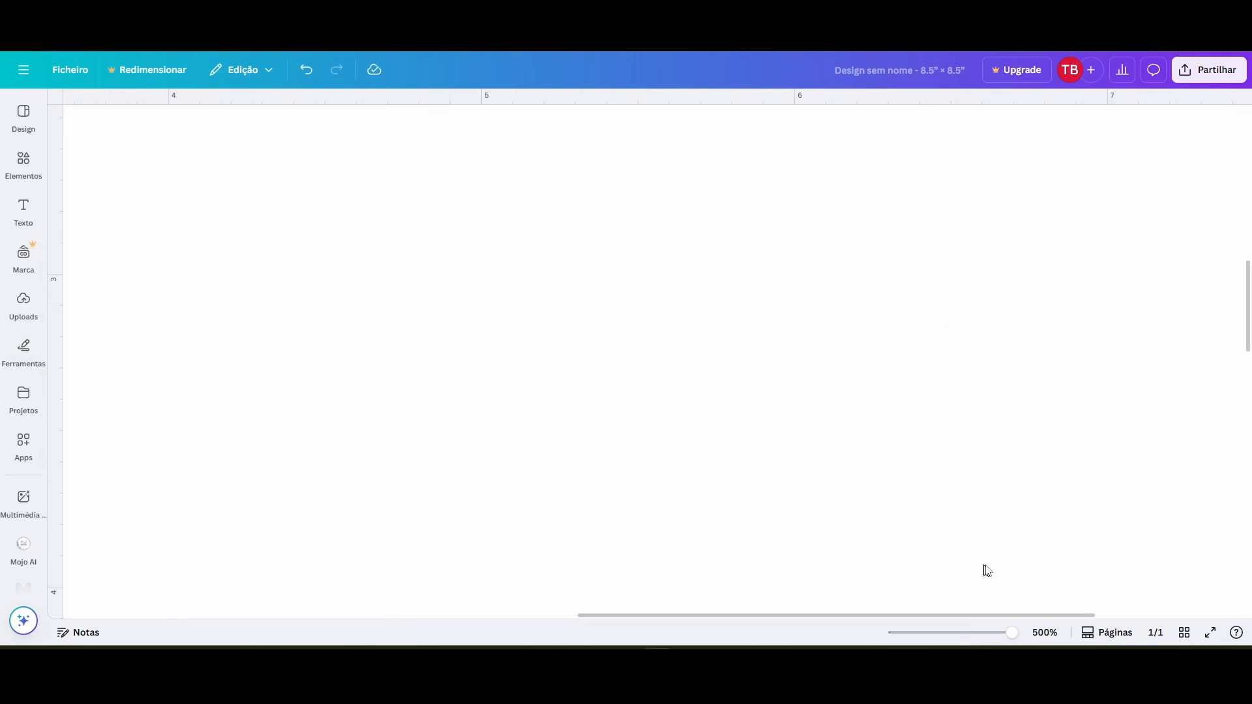
scroll(984, 570, "right", 5)
left_click_drag(1164, 383, 1157, 383)
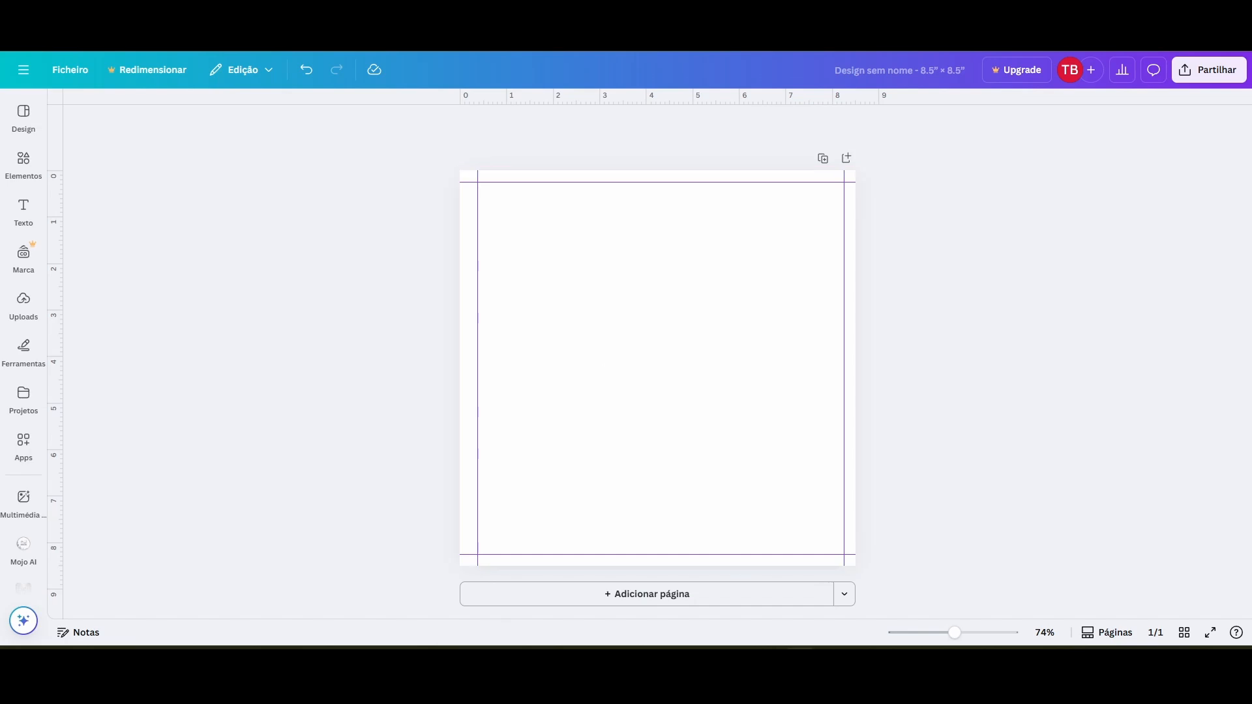
- Insert a square, stretch it to fill the area between the four margin guides, and lock it
left_click(600, 352)
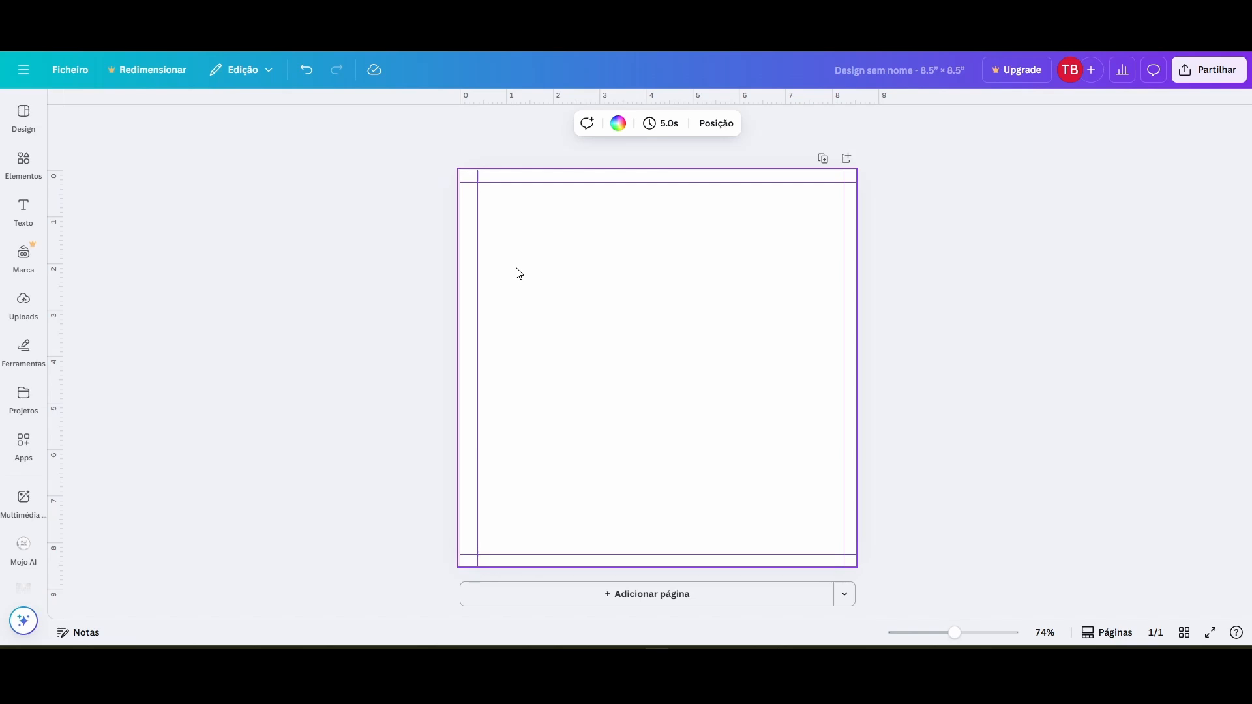
key("r")
key("Return")
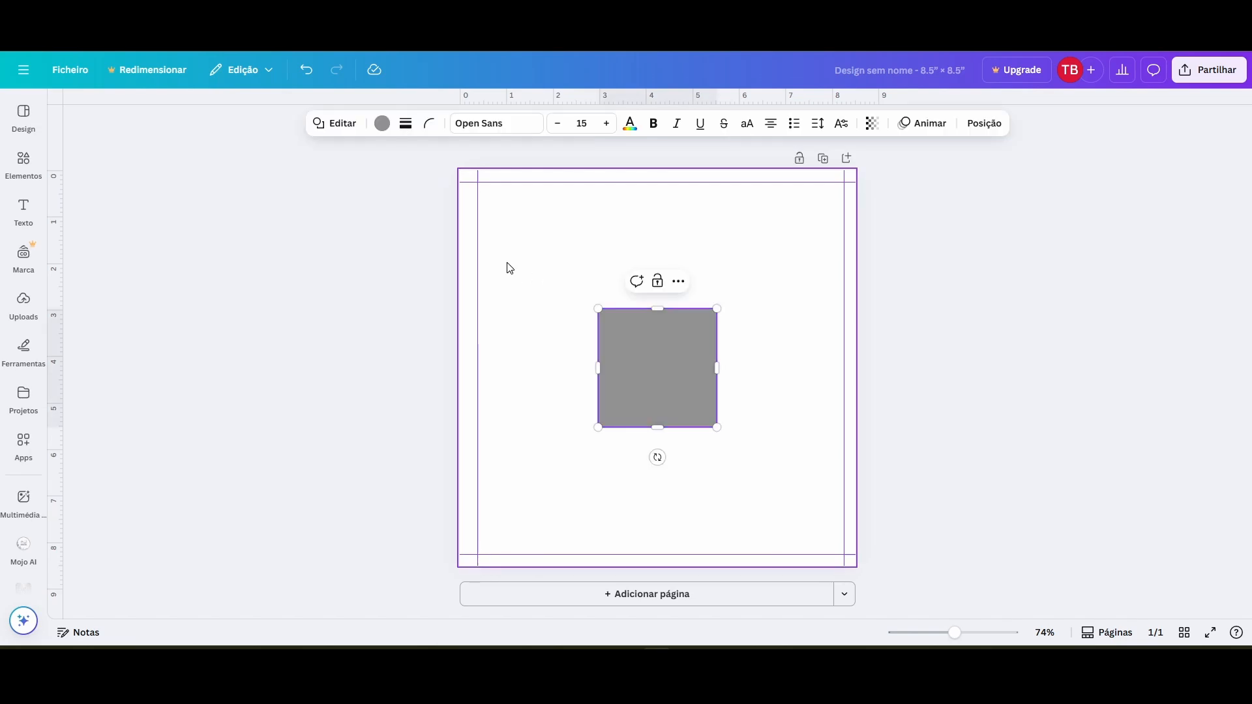
left_click_drag(653, 364, 531, 237)
left_click_drag(596, 300, 844, 555)
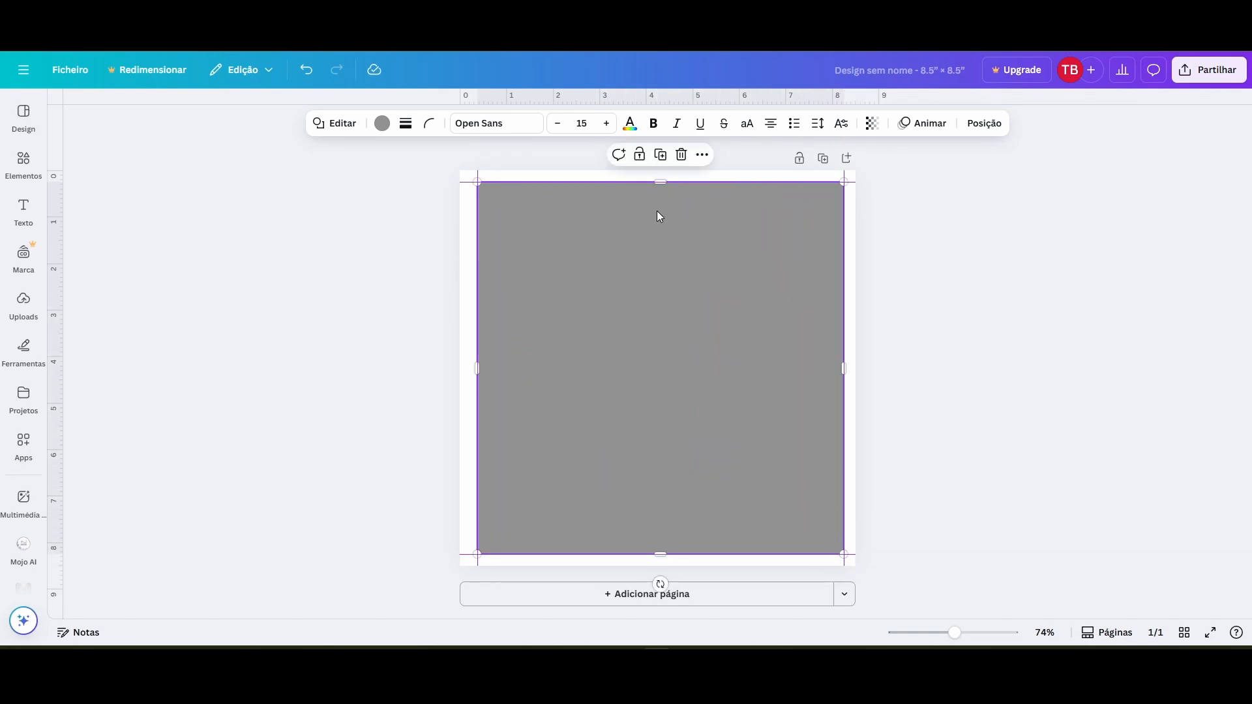
left_click(640, 158)
left_click(402, 250)
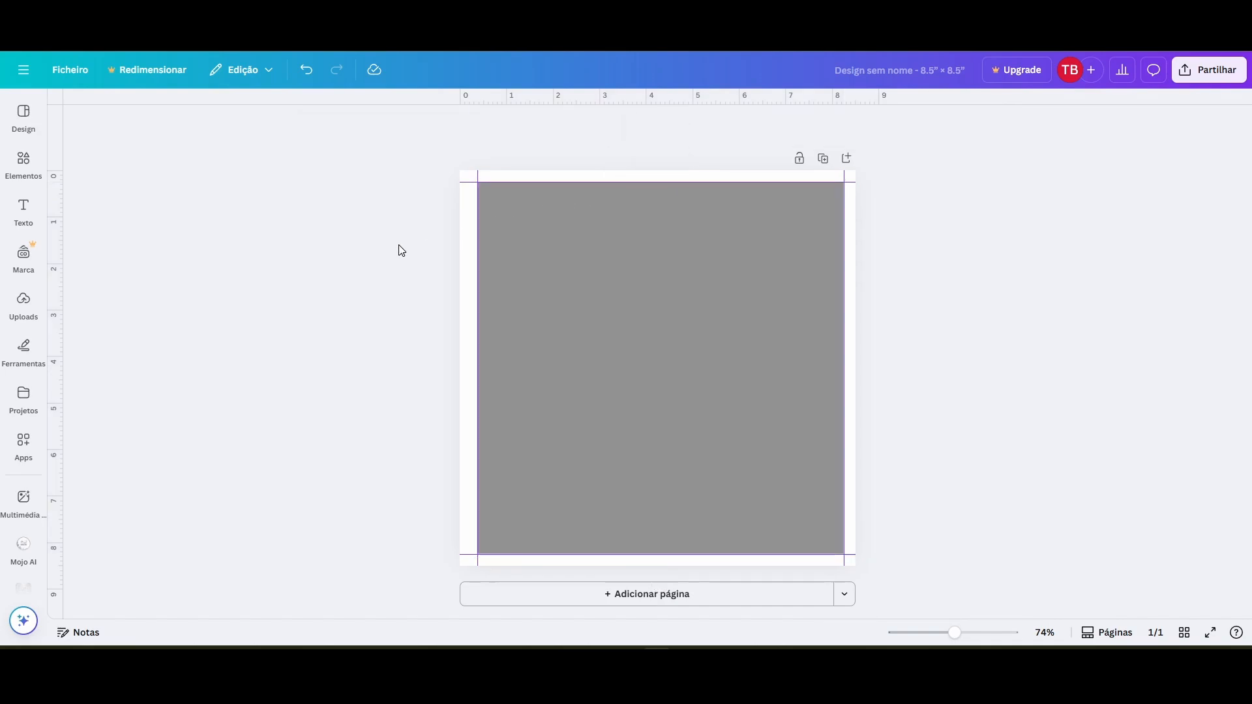
- Place a vertical guide through the centre of the grey shape, and delete the unlocked shape
left_click_drag(58, 290, 654, 305)
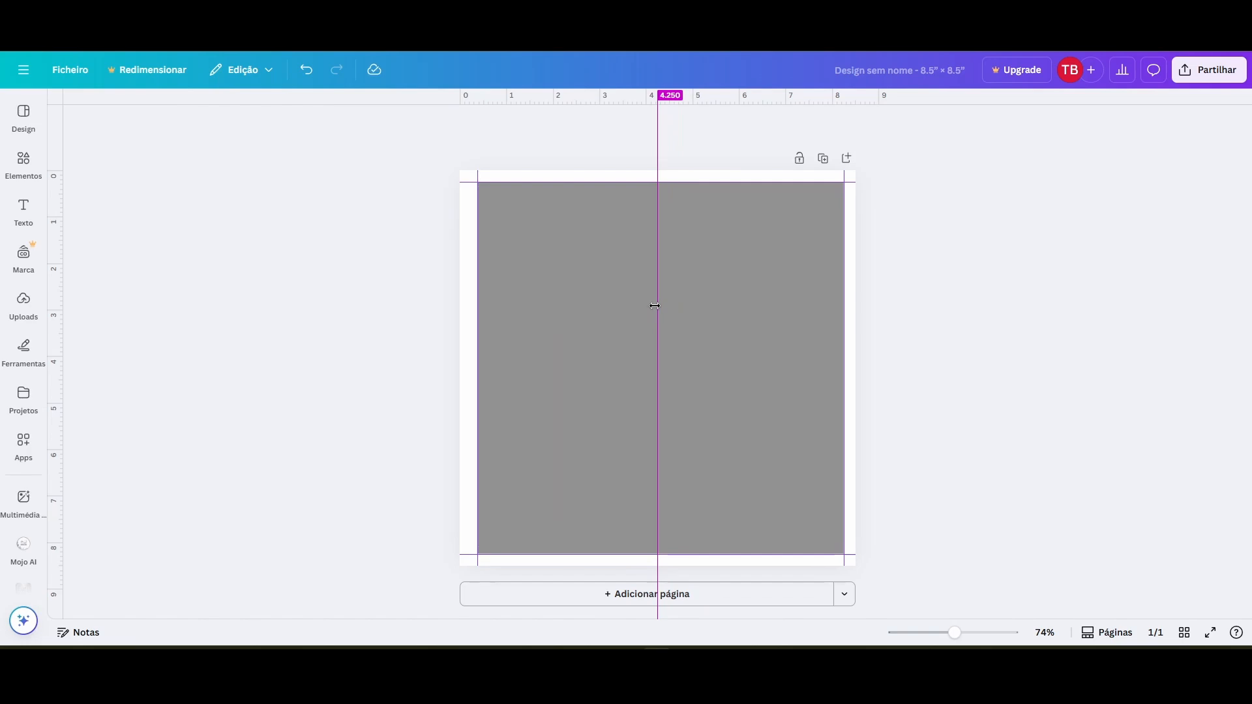
mouse_move(658, 306)
left_mouse_down()
mouse_move(637, 304)
mouse_move(660, 306)
left_mouse_up()
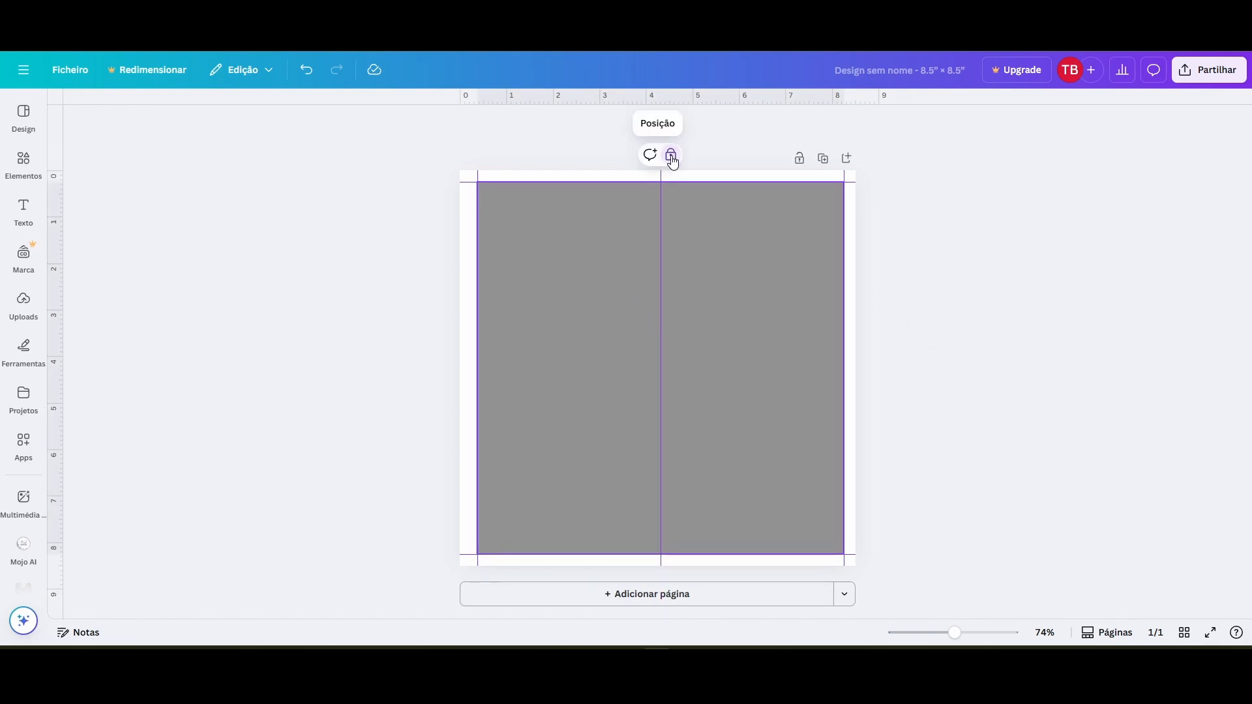
left_click(734, 237)
key("Delete")
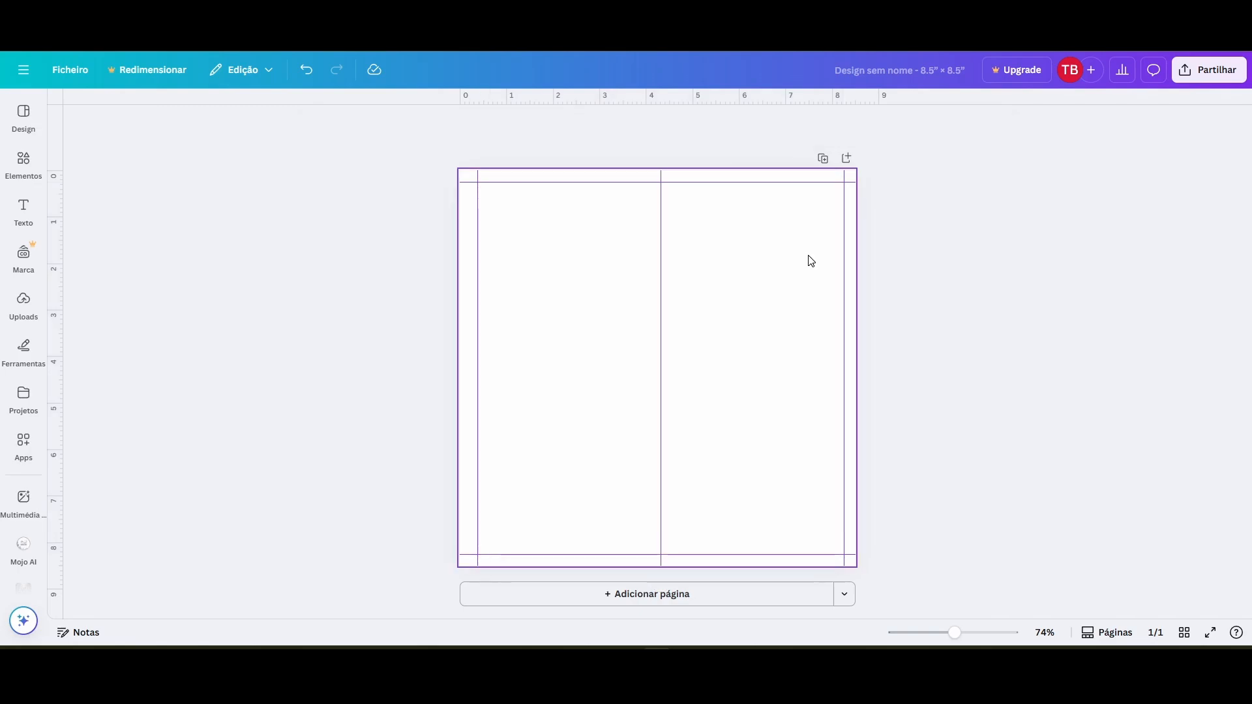
- Lock all the guides in the design
left_click(73, 72)
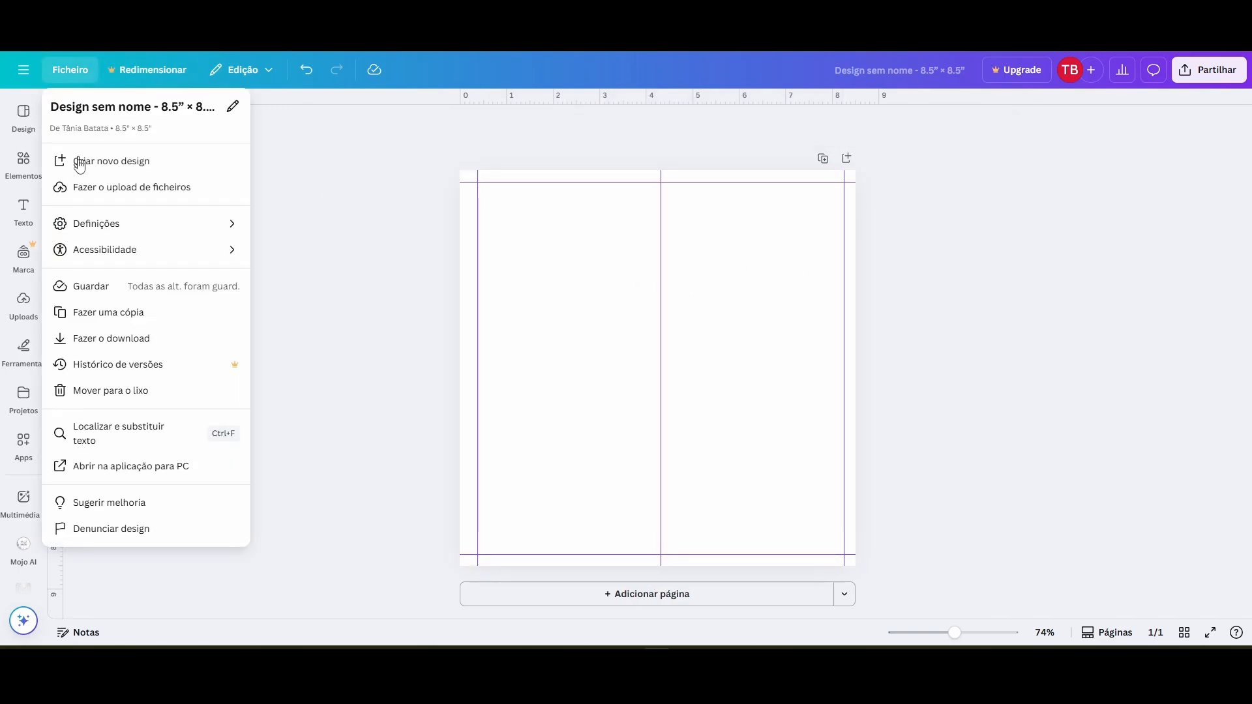
mouse_move(73, 221)
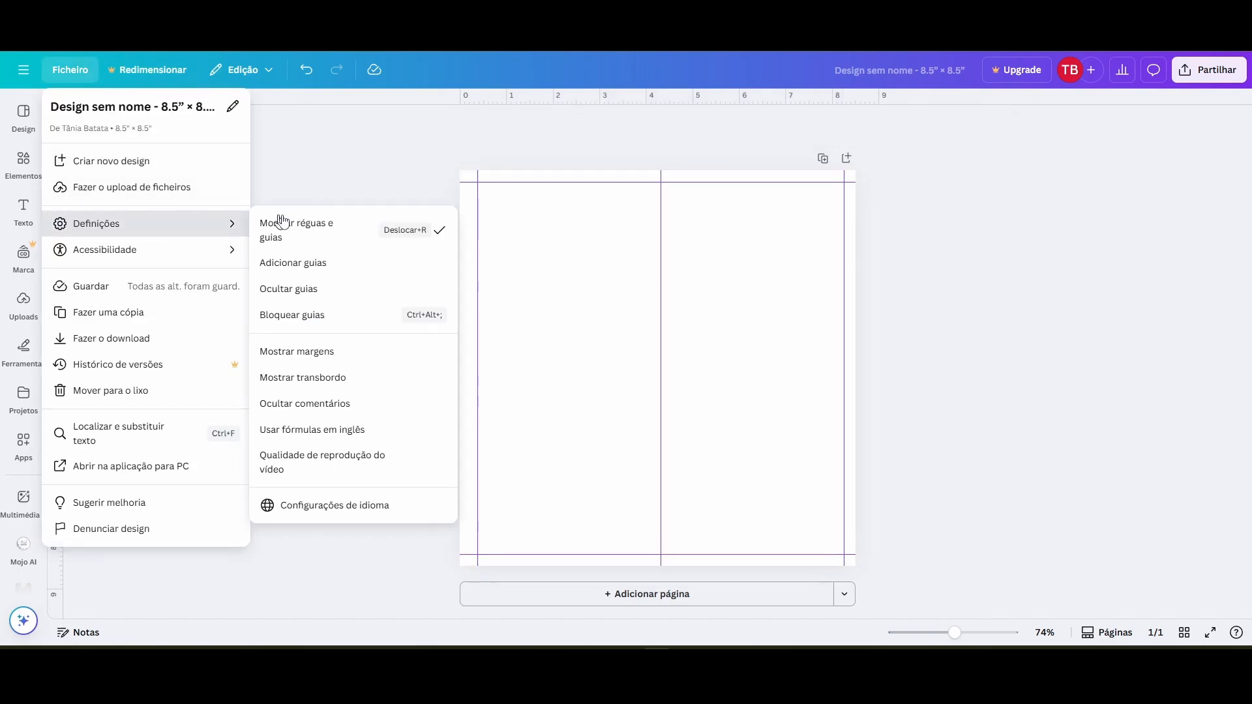
left_click(368, 317)
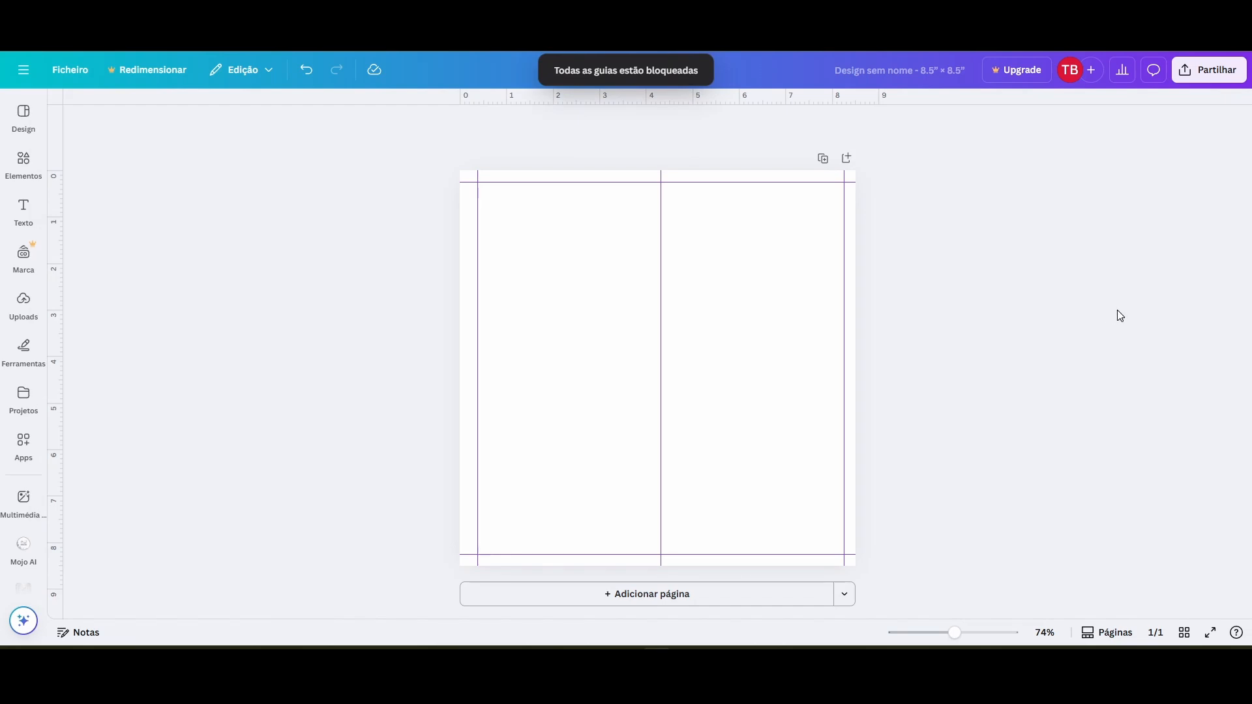
- Add a second page and title page 1 "First Page"
left_click(553, 159)
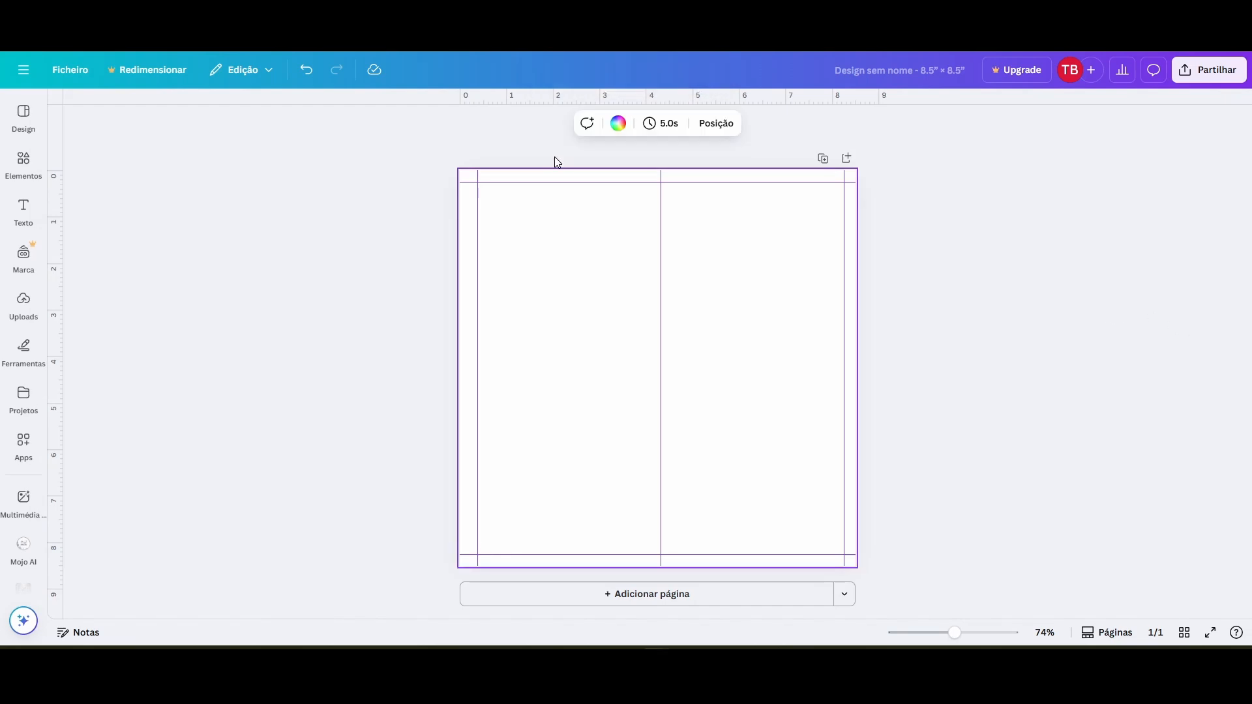
left_click(635, 591)
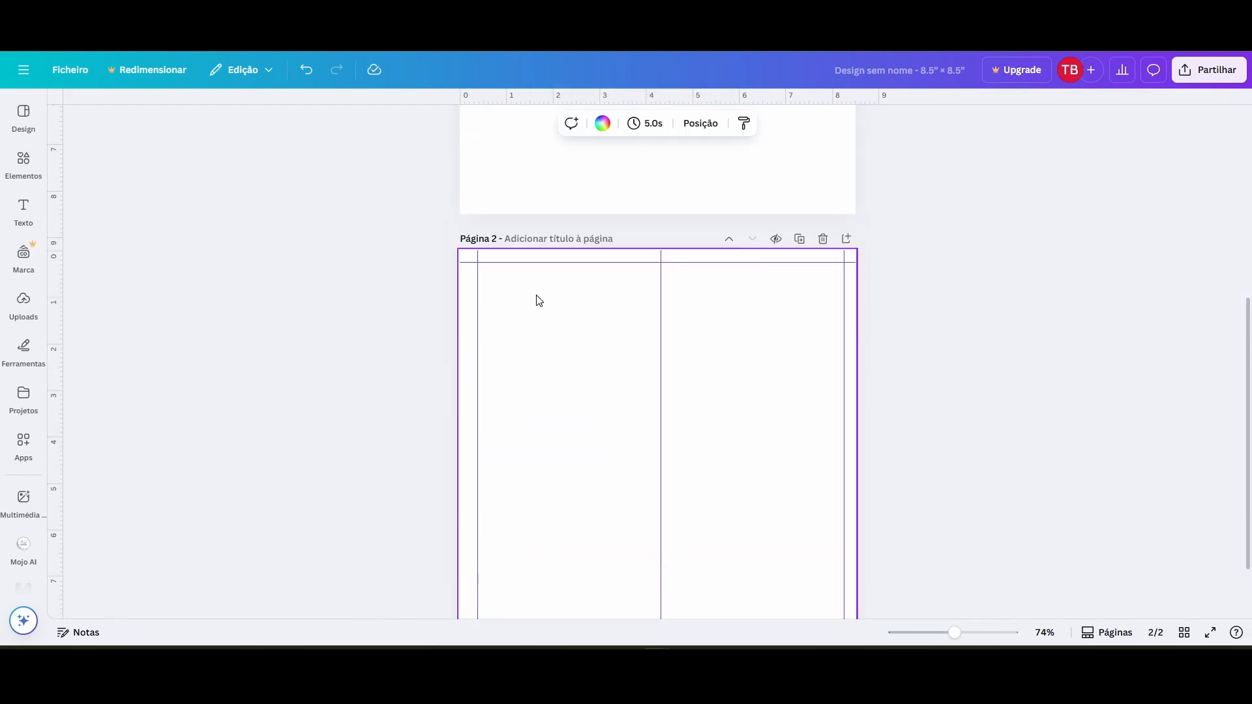
scroll(538, 294, "up", 5)
left_click(537, 159)
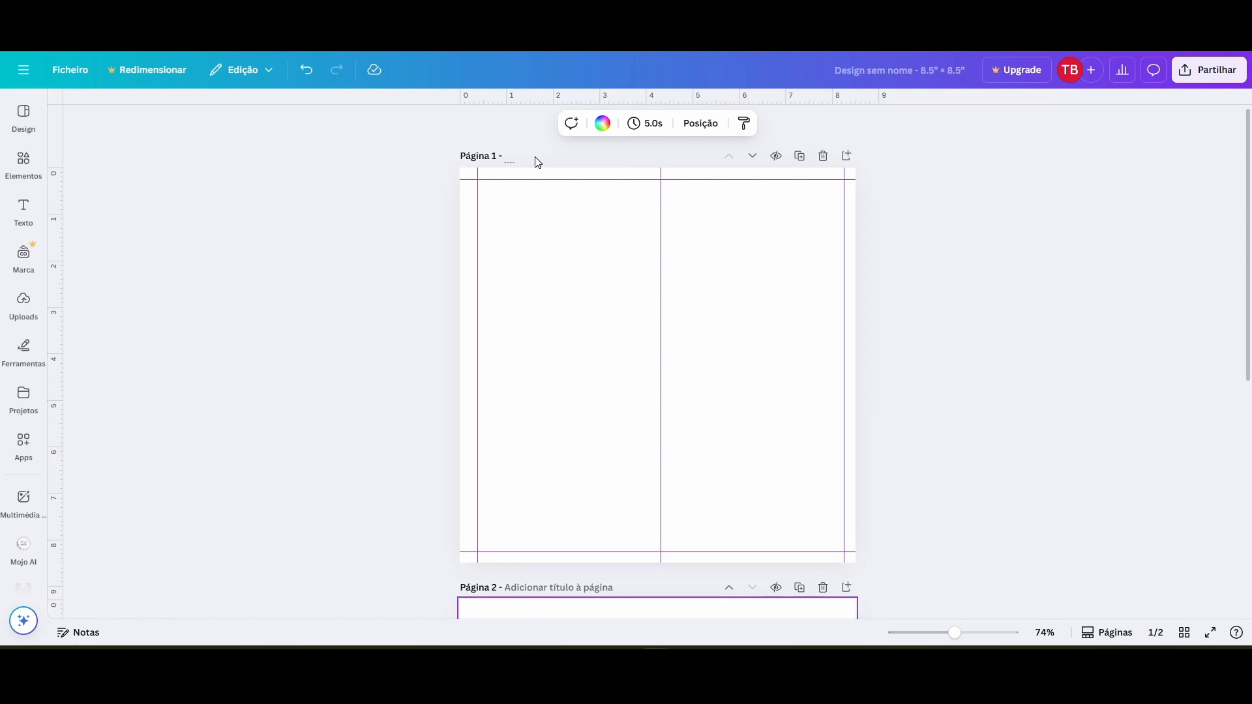
type("First Page")
left_click(657, 265)
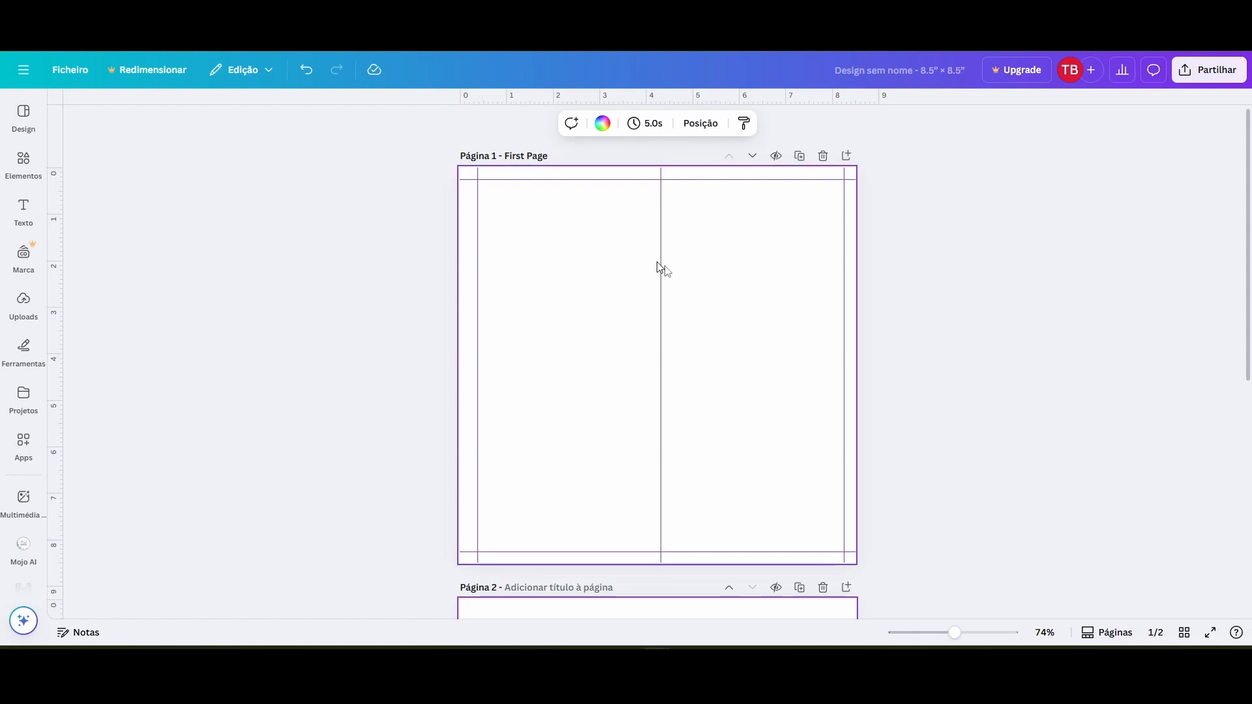
- Duplicate page 2 to make a third blank page
scroll(658, 264, "down", 4)
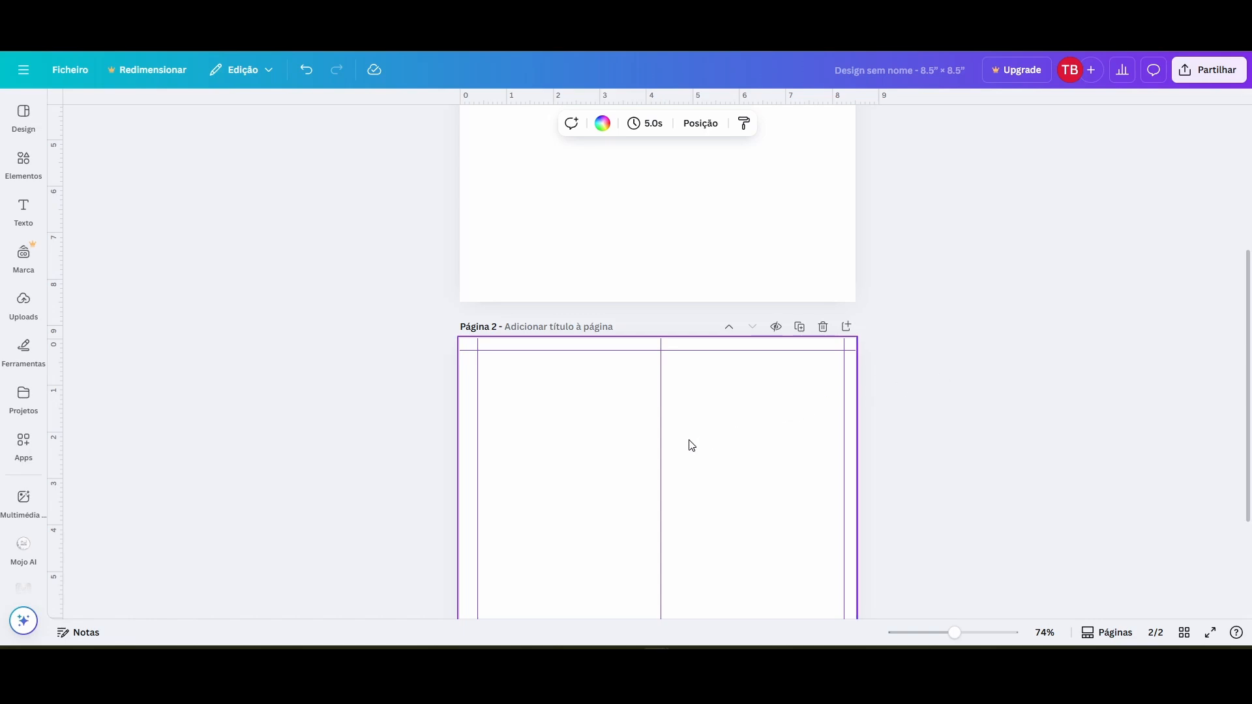
scroll(698, 405, "down", 2)
left_click(801, 197)
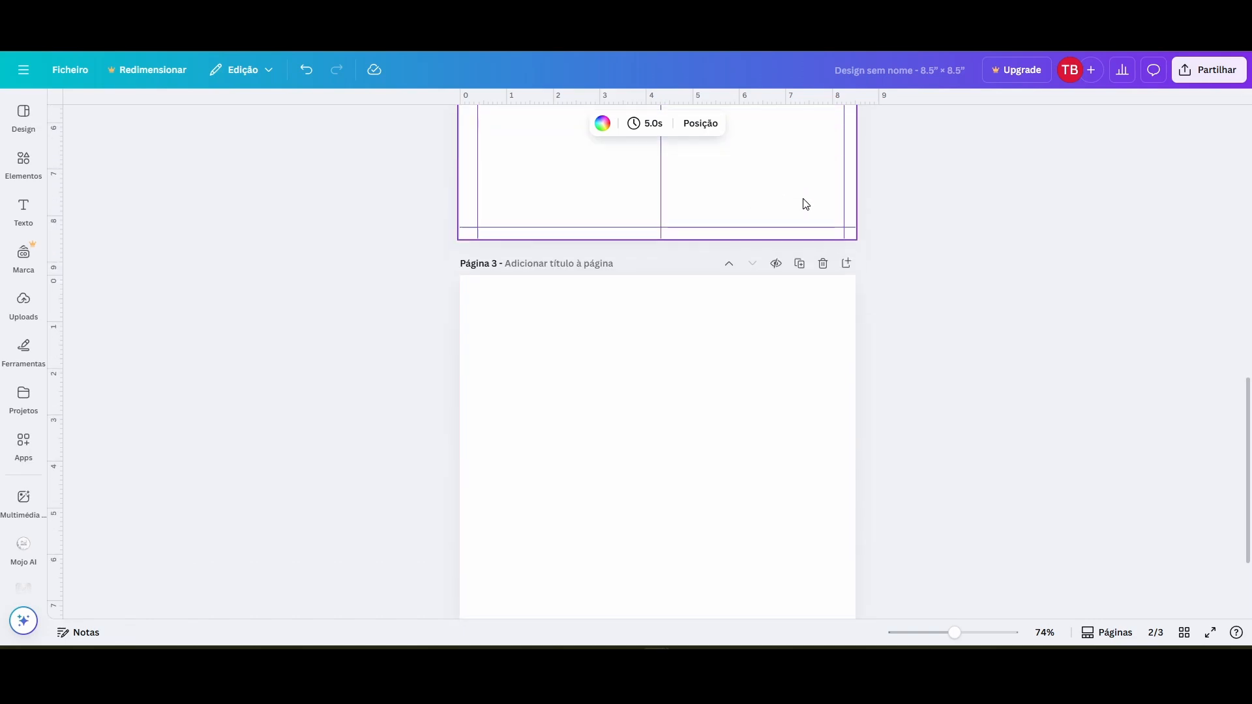
- Insert the "Hey there!" thank-you letter with its InkCredible Coloring signature on page 3
left_click(660, 372)
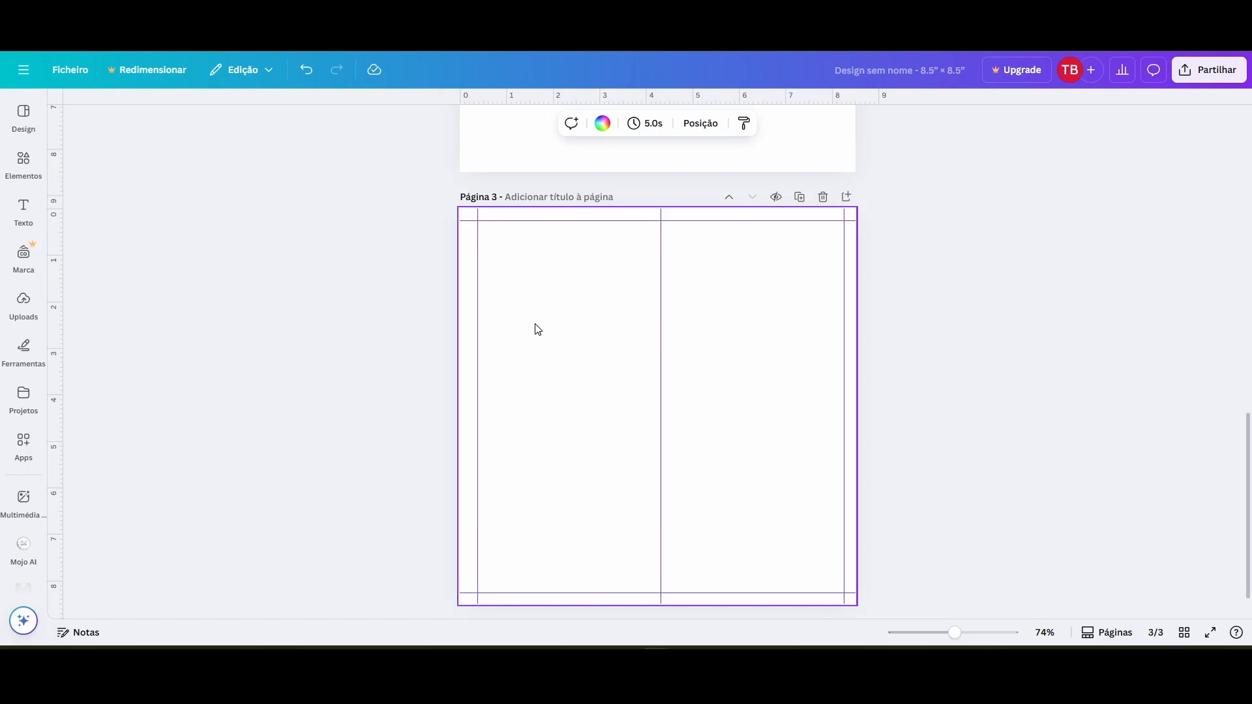
type("Hey there!  First off, thank you SO much for picking up this coloring book! 🖤 It truly means the world to me that you've chosen this book as part of your relaxation or creative journey. I hope it brings you tons of joy, peace, and creativity!  Before you dive in, just a little tip from me to you: if you're using markers, it's a good idea to slip an insert (like a piece of thick paper or cardboard) between the pages. This way, you can fully enjoy your coloring without worrying about any bleed-through ruining the next page!  Now, go ahead and let your creativity run wild—this is your space to unwind and have fun. Thanks again for supporting my work, and happy coloring!  Warmly,")
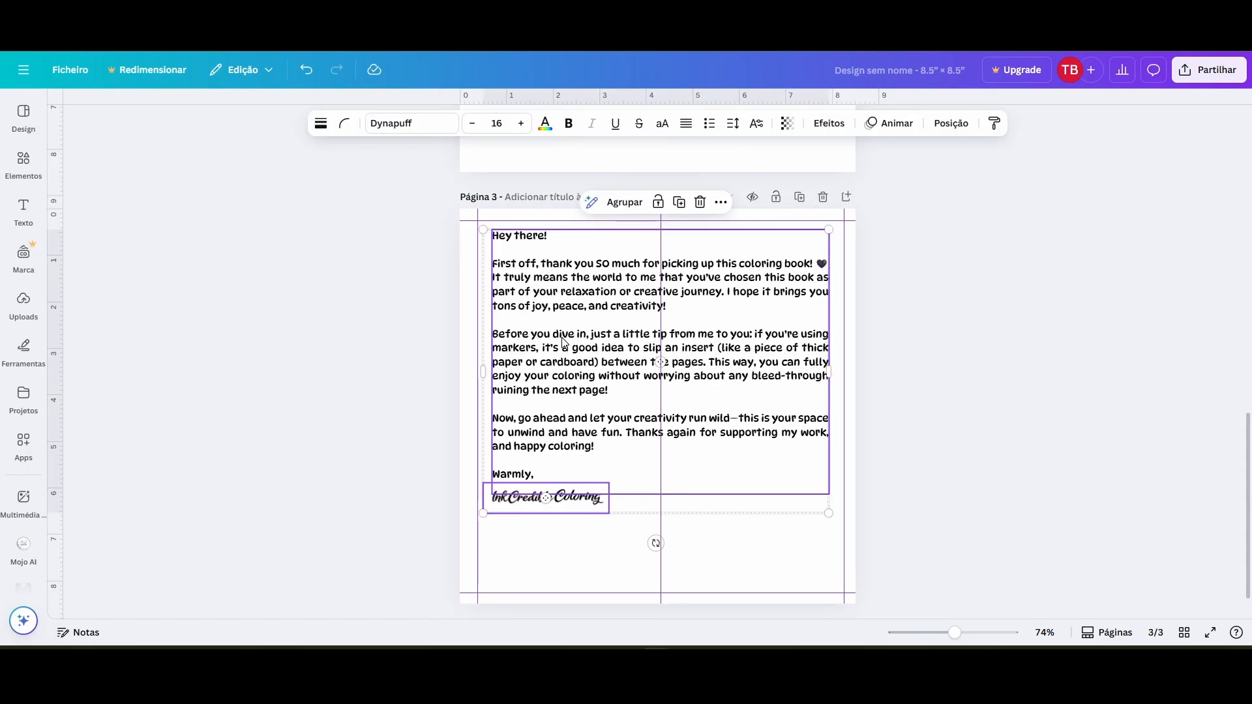
left_click(949, 419)
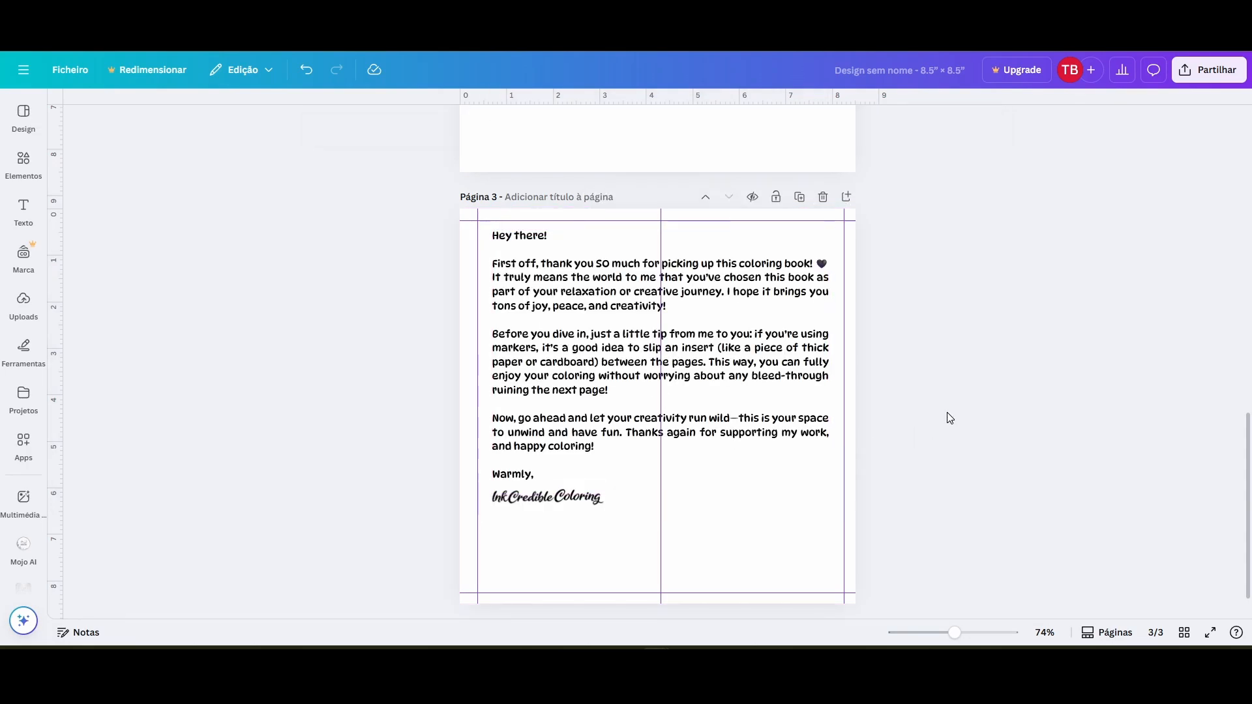
- Add two blank pages after the thank-you letter and title page 5 "This book belongs to"
scroll(871, 294, "down", 2)
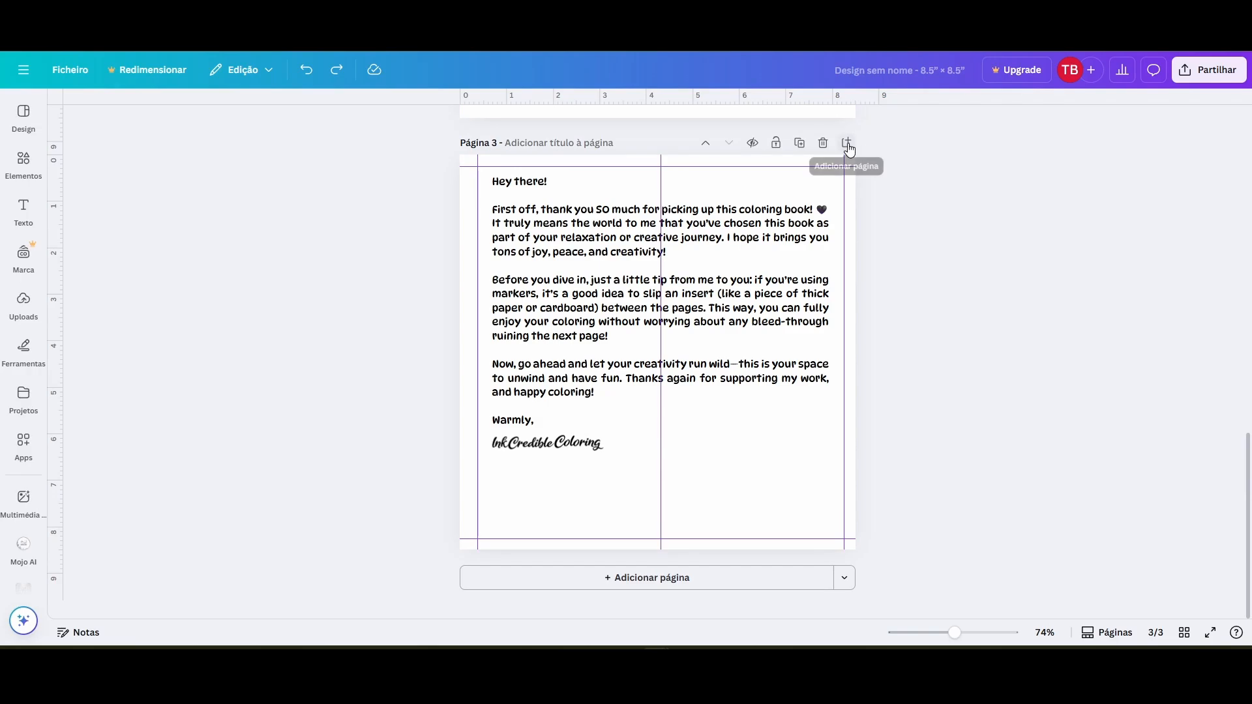
left_click(848, 144)
left_click(848, 144)
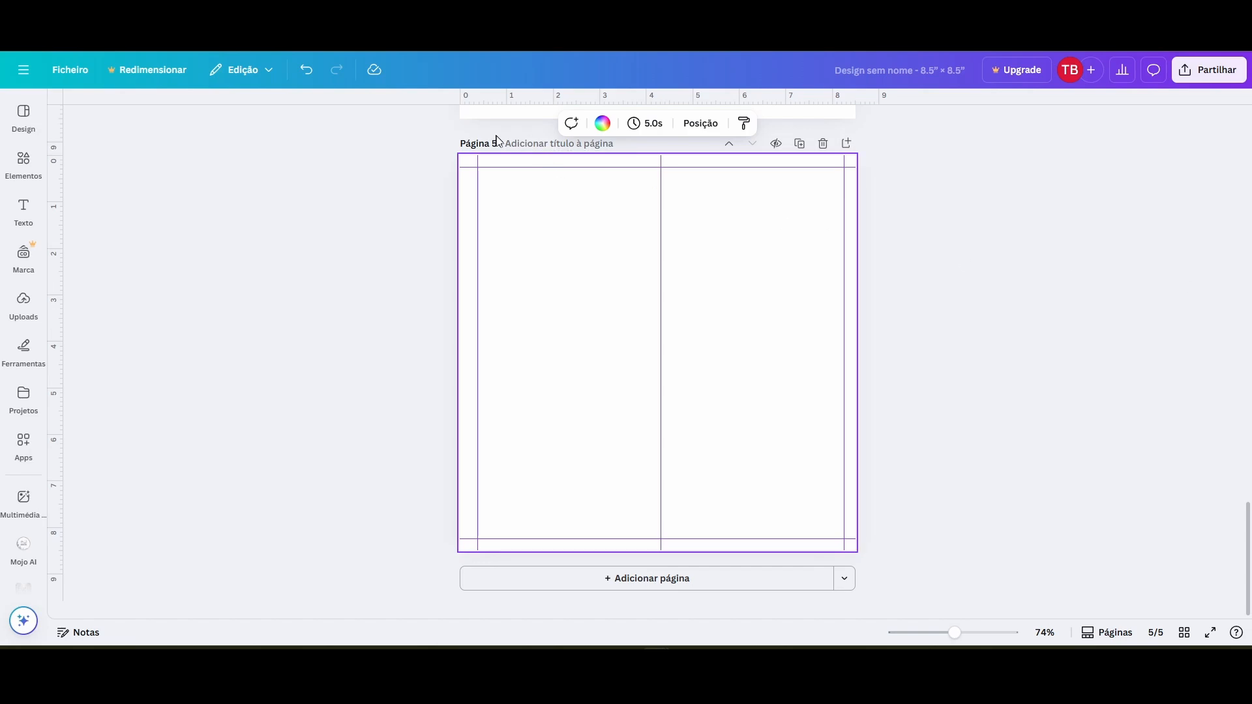
left_click(568, 147)
type("t")
type("This book")
type(" belongs to")
- Add pages 6 and 7, and title page 7 "Characters"
left_click(847, 147)
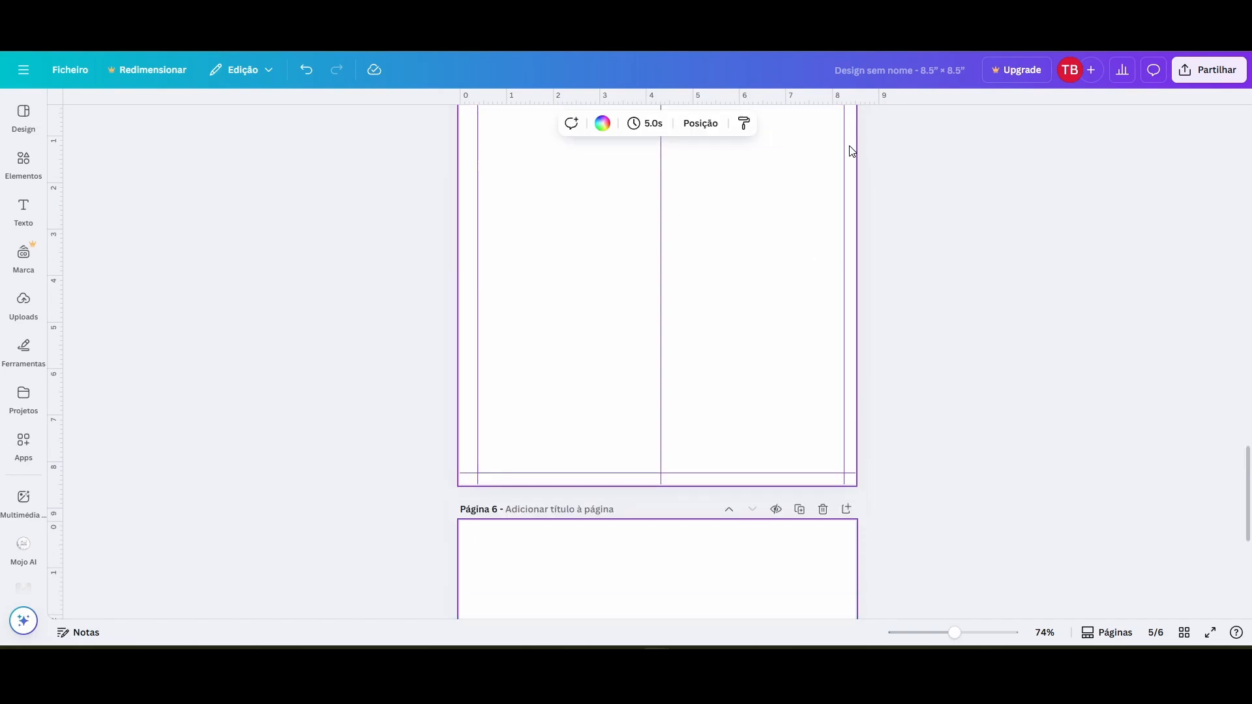
left_click(848, 146)
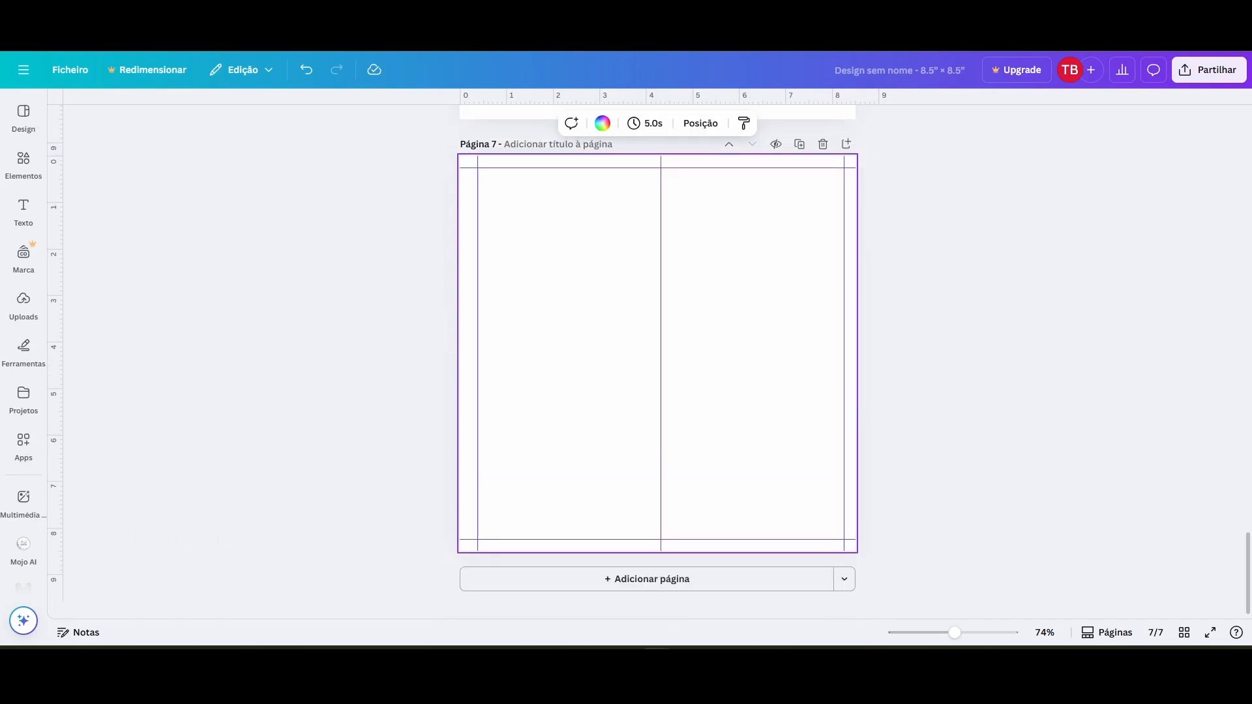
left_click(530, 145)
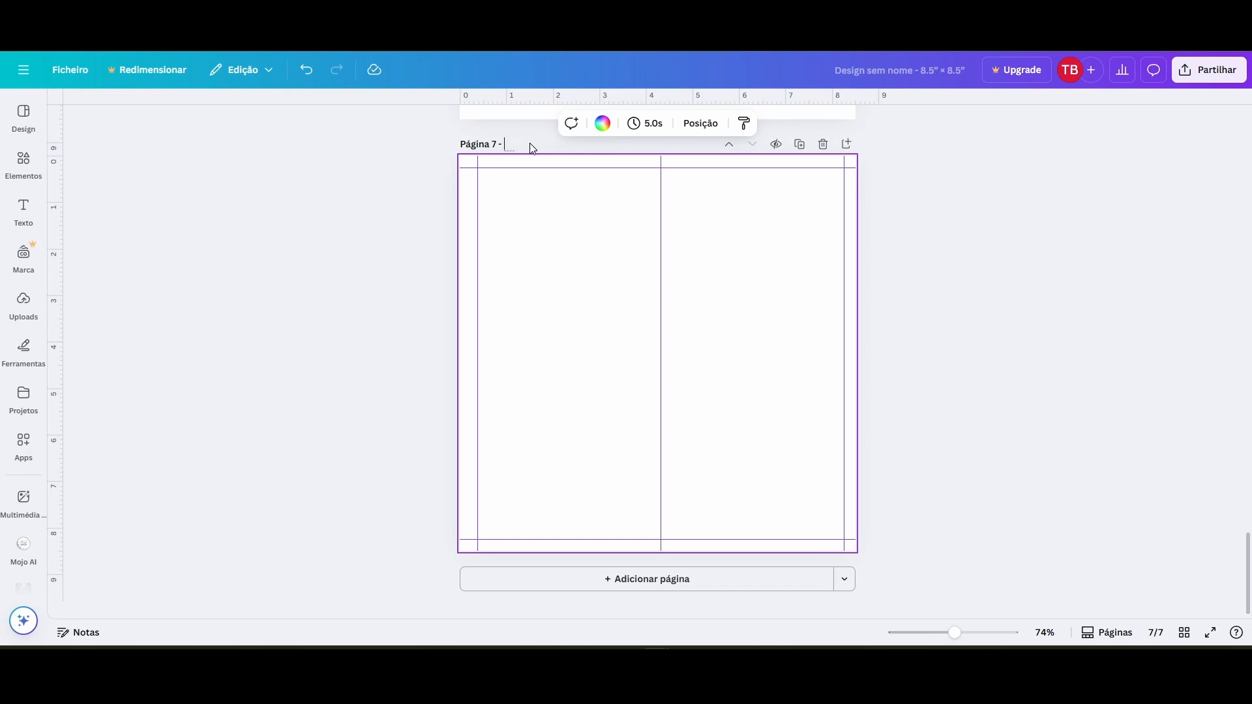
type("Characters")
- Add pages 8 and 9, and title page 9 "Table of Contents"
left_click(847, 144)
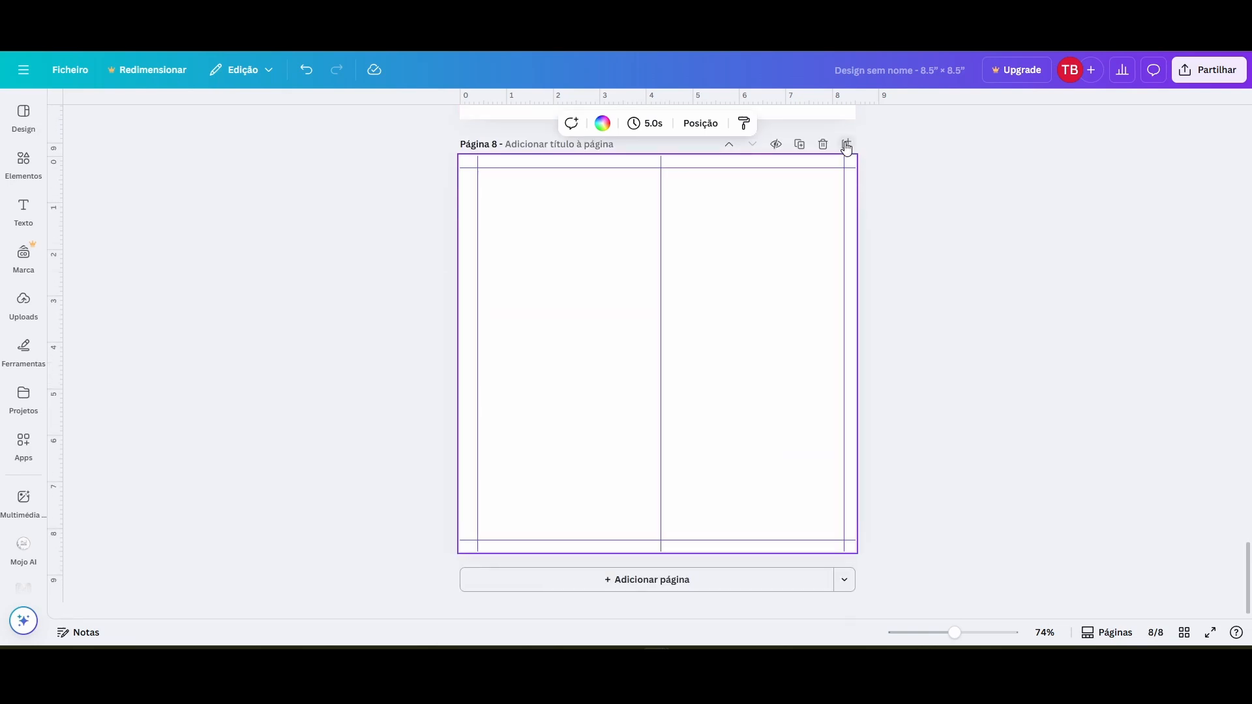
left_click(847, 144)
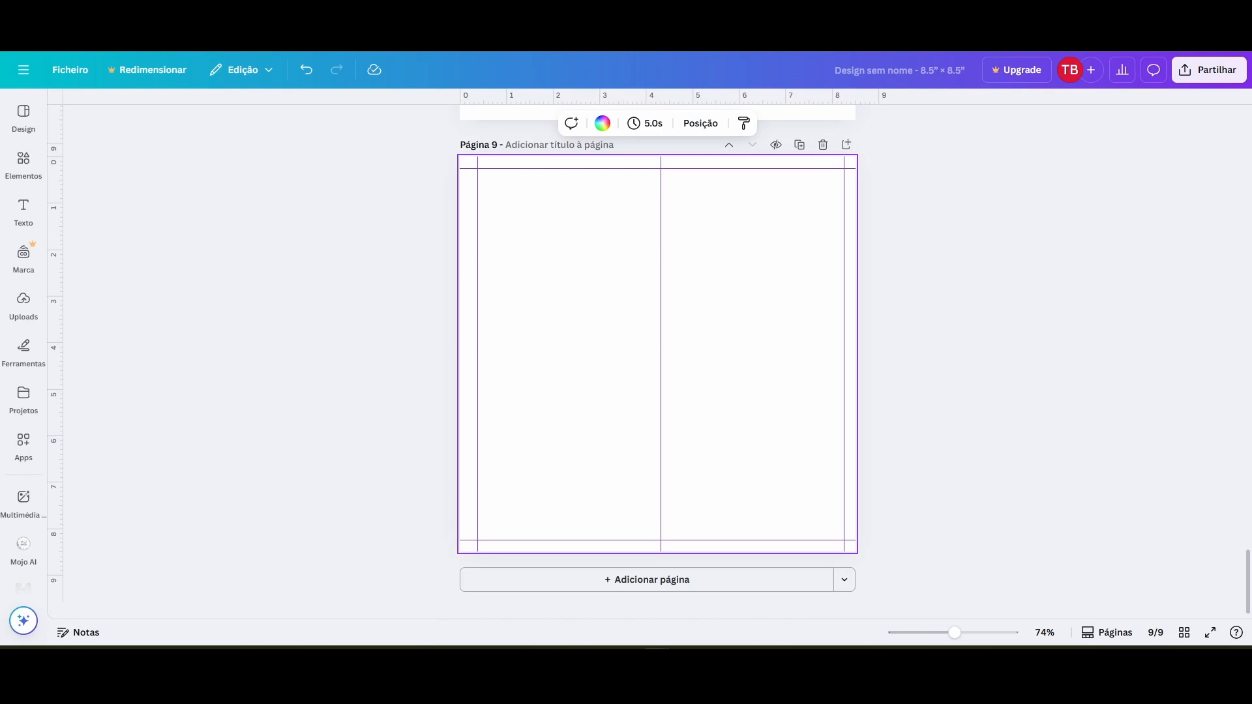
left_click(549, 145)
type("Table of Contents")
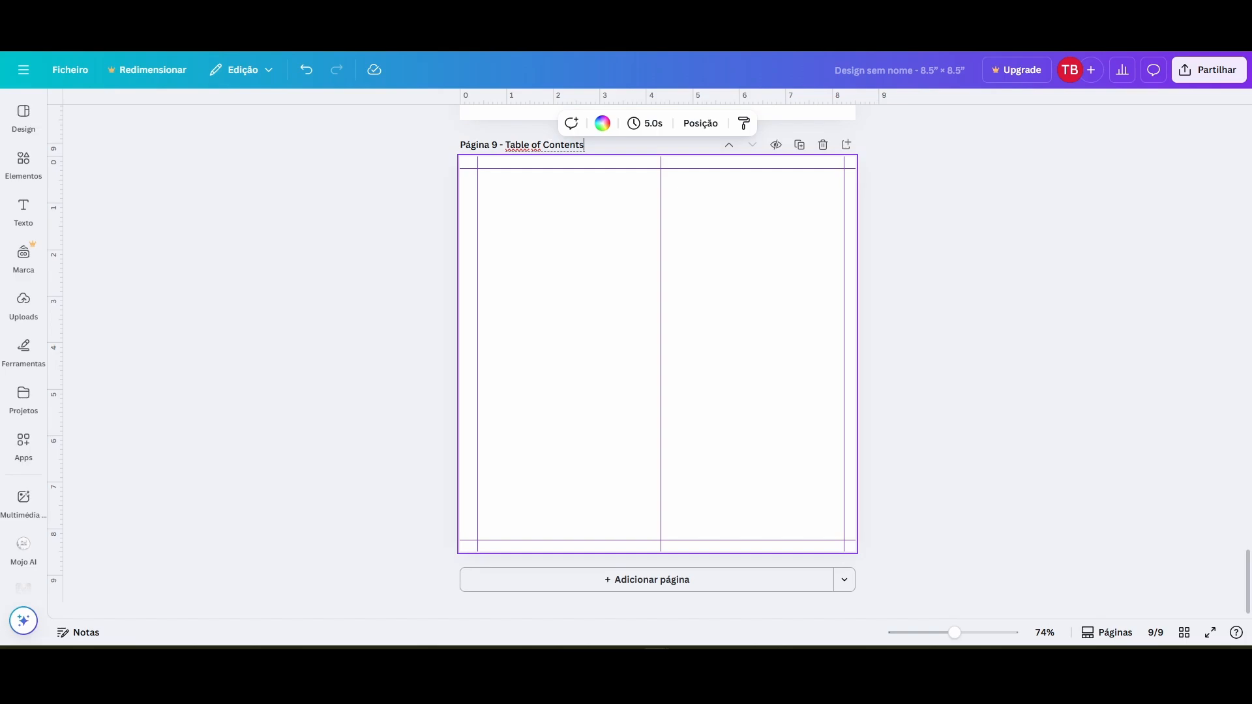
key("Return")
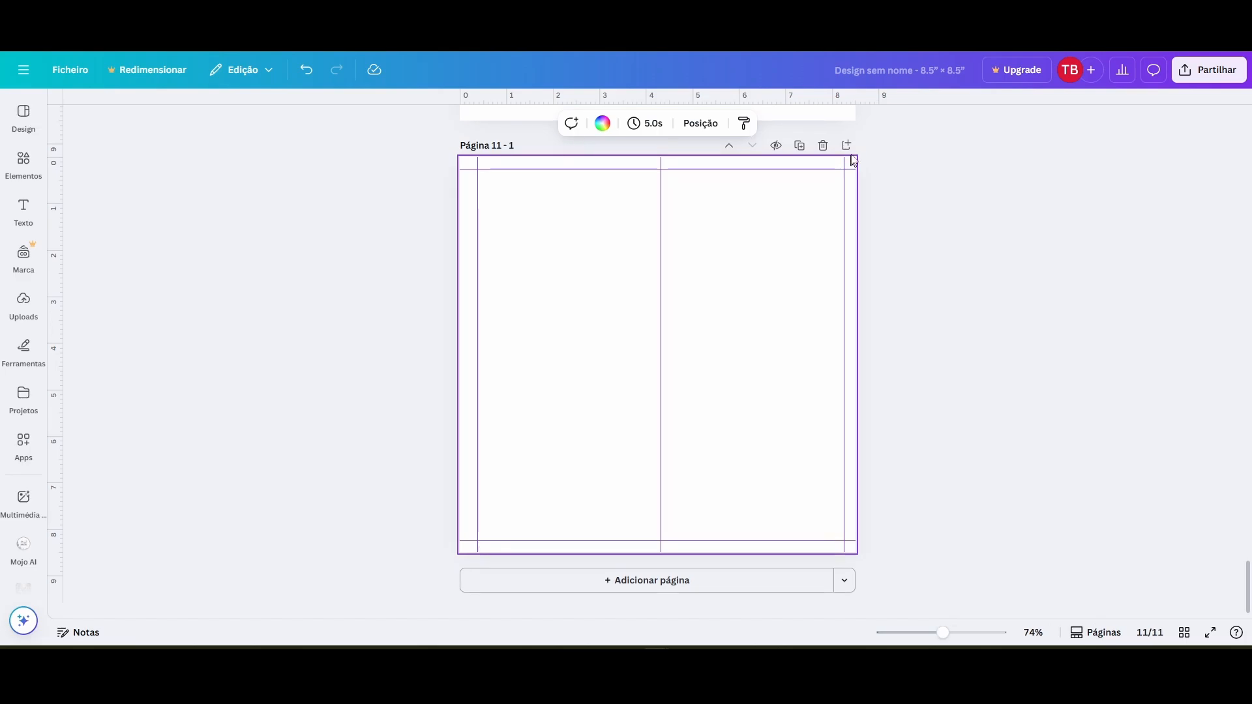
- Add pages 12 and 13, and title page 13 "2"
left_click(848, 146)
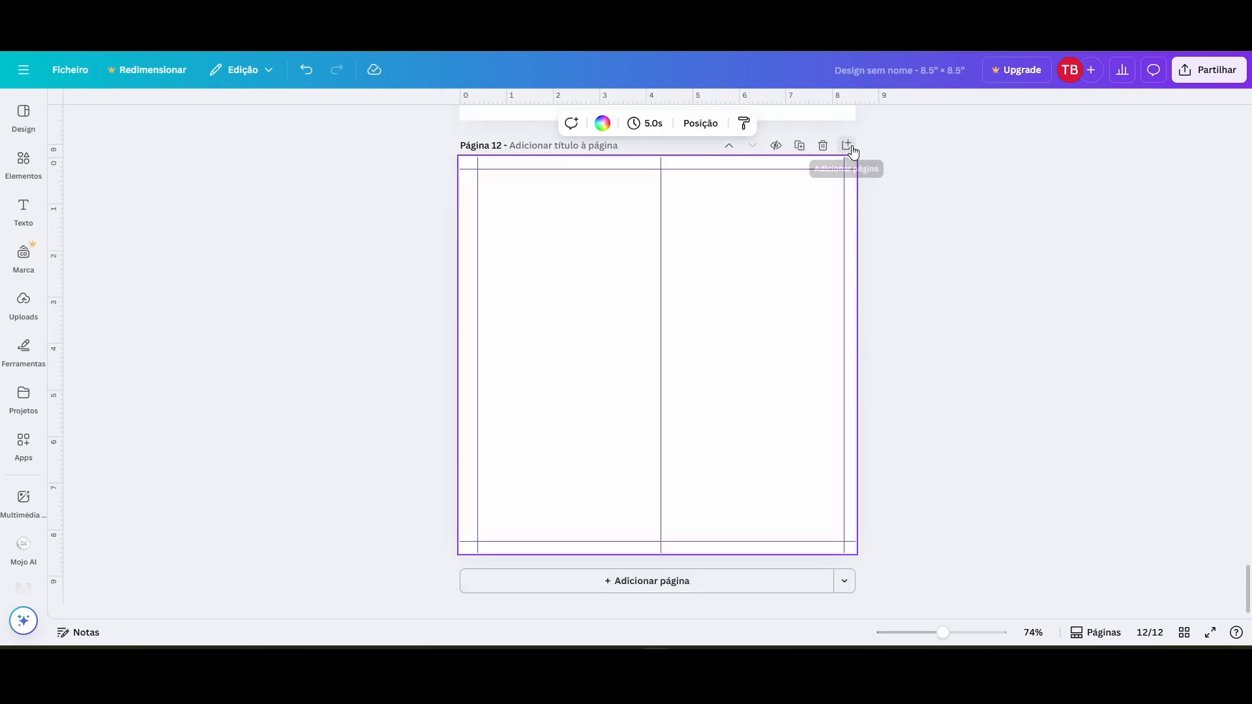
left_click(849, 147)
left_click(577, 148)
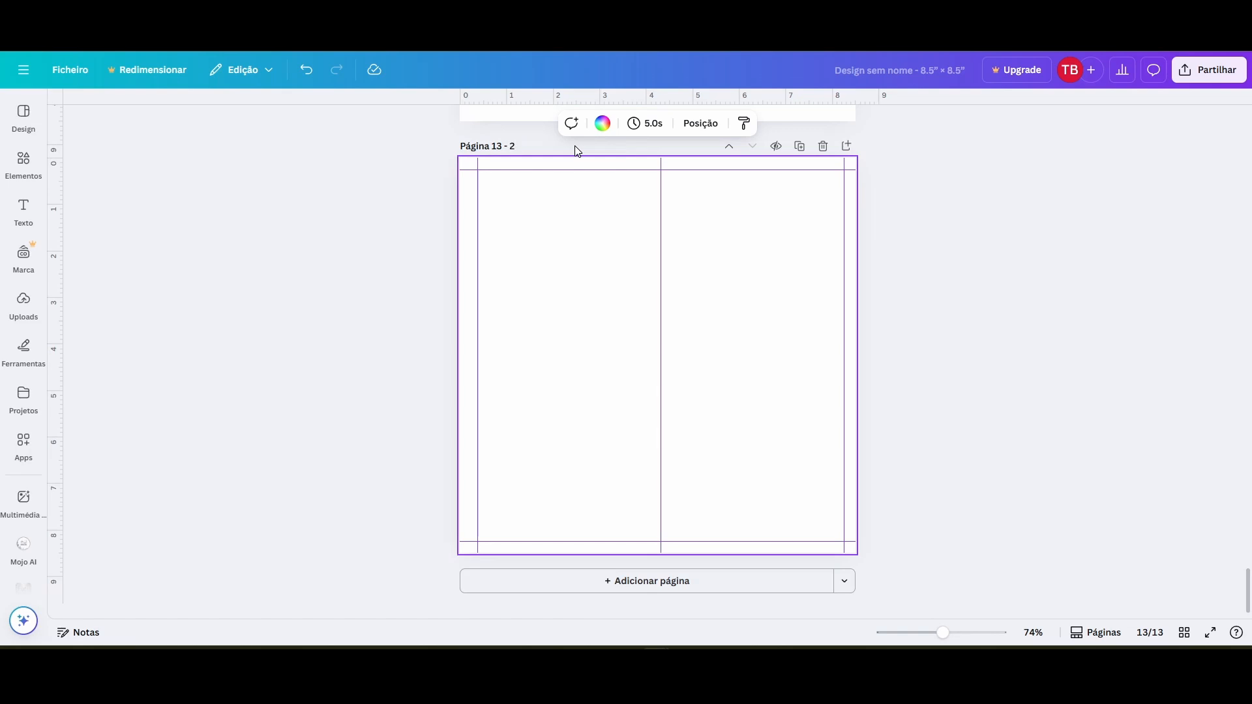
- Continue adding blank pages up to page 89, and title page 89 "40"
left_click(847, 146)
left_click(847, 146)
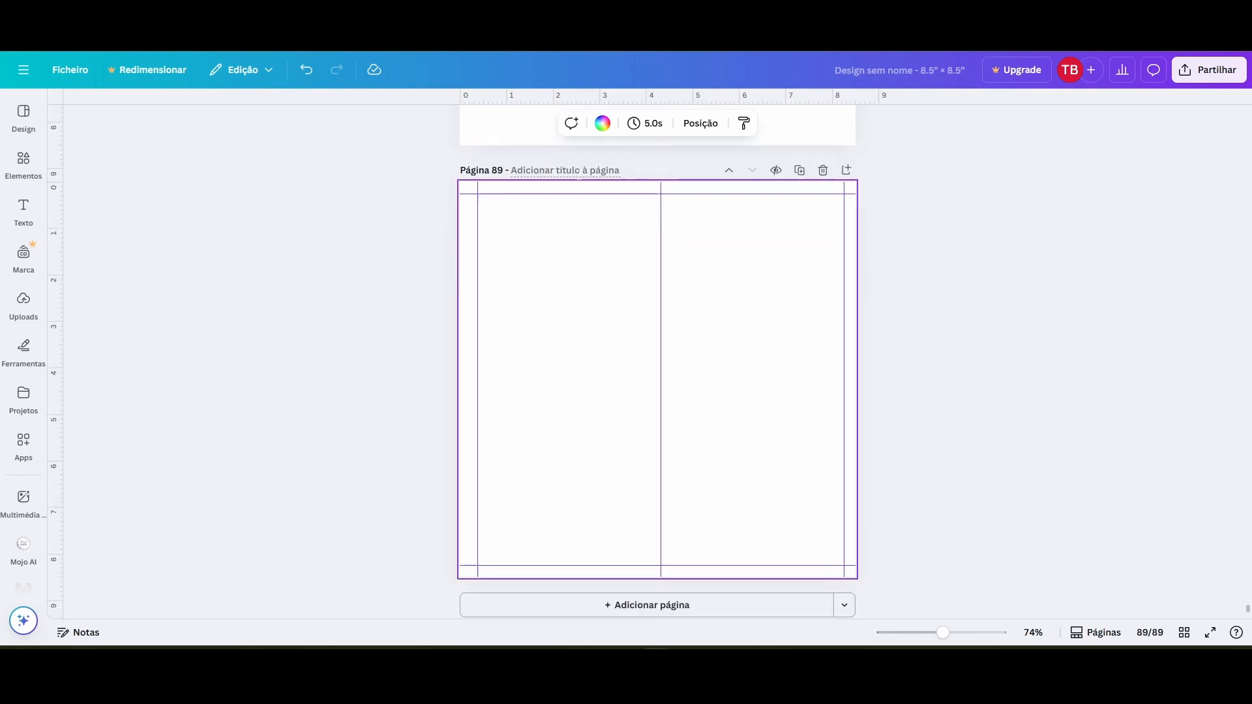
left_click(579, 170)
type("40")
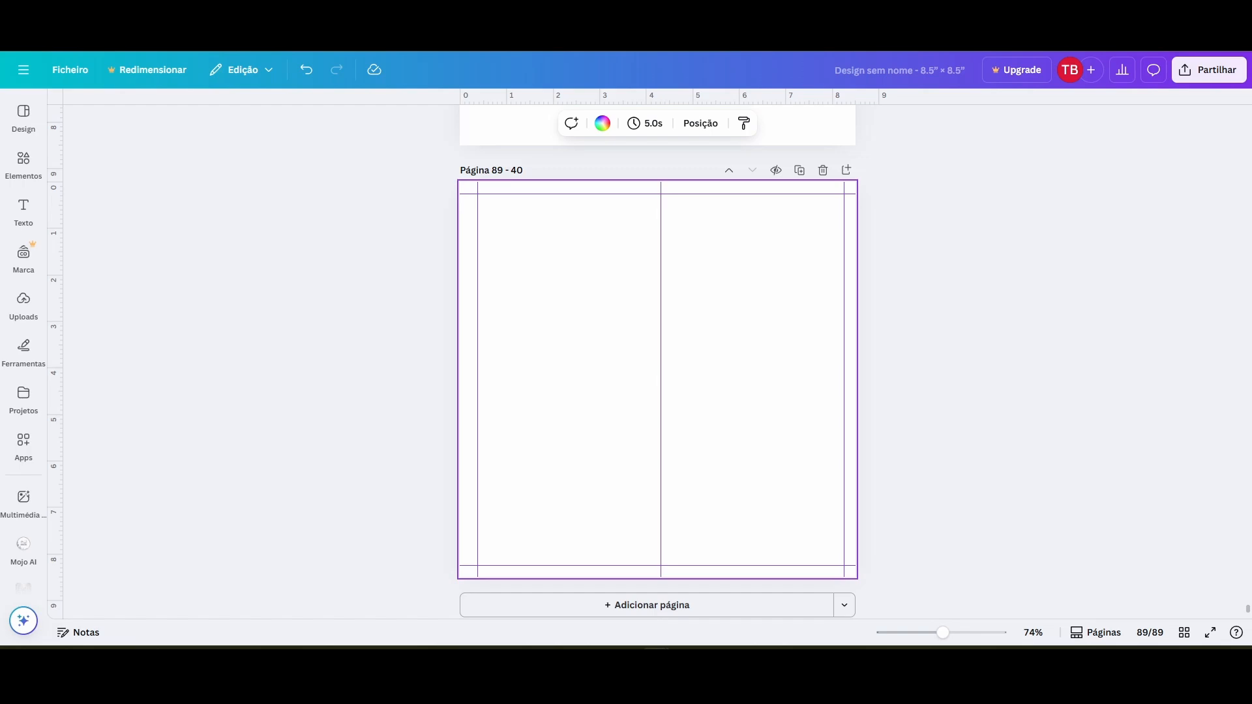
- Add pages 90 and 91, and paste the "Hey again!" closing letter with its QR codes and girl illustration on page 91
left_click(846, 172)
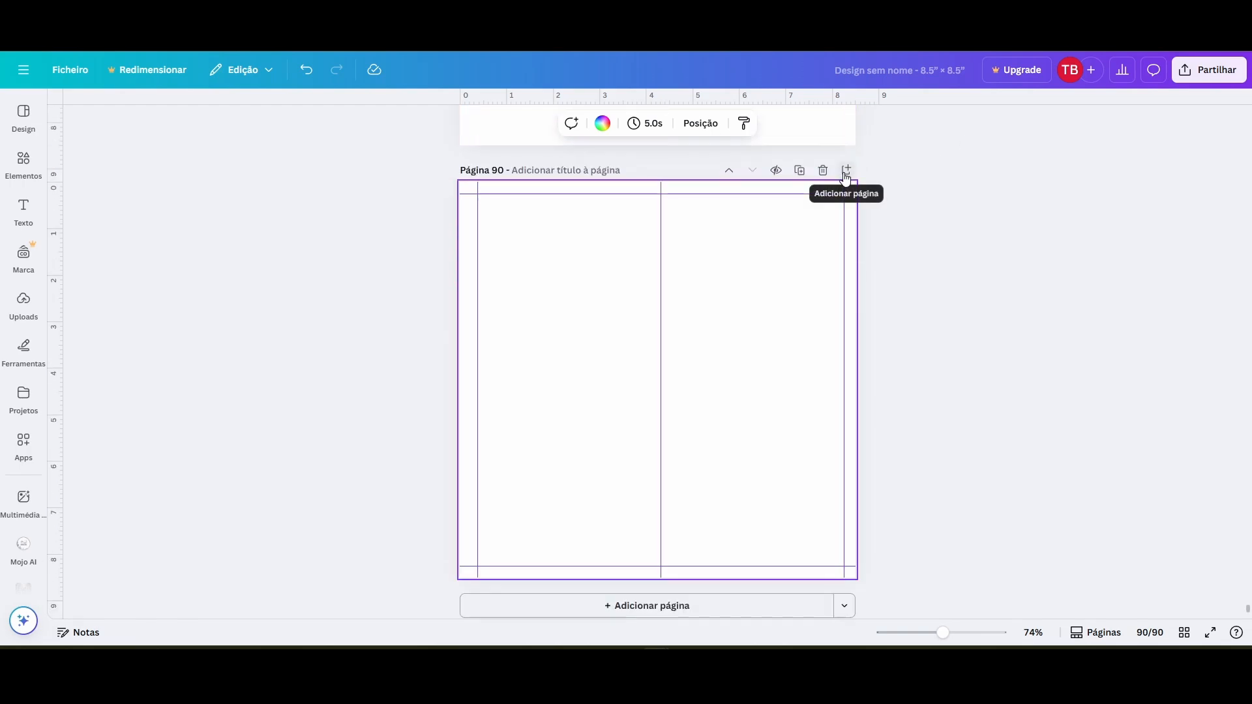
left_click(846, 172)
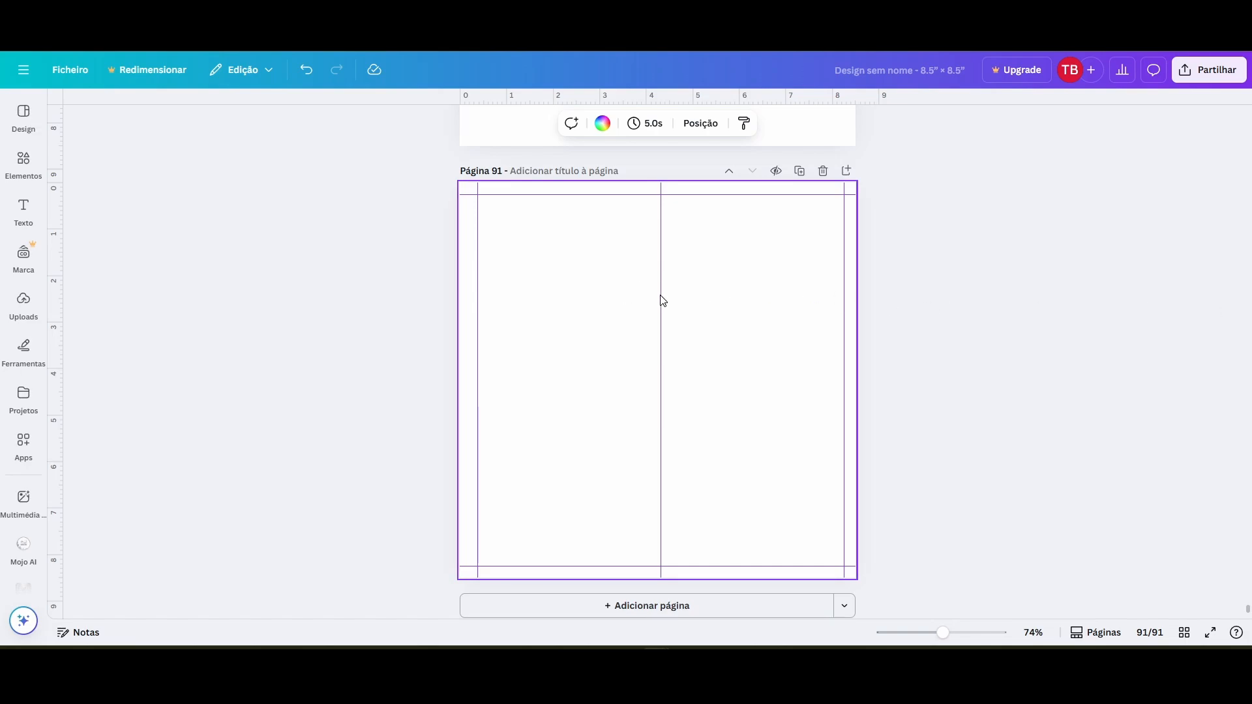
key("ctrl+v")
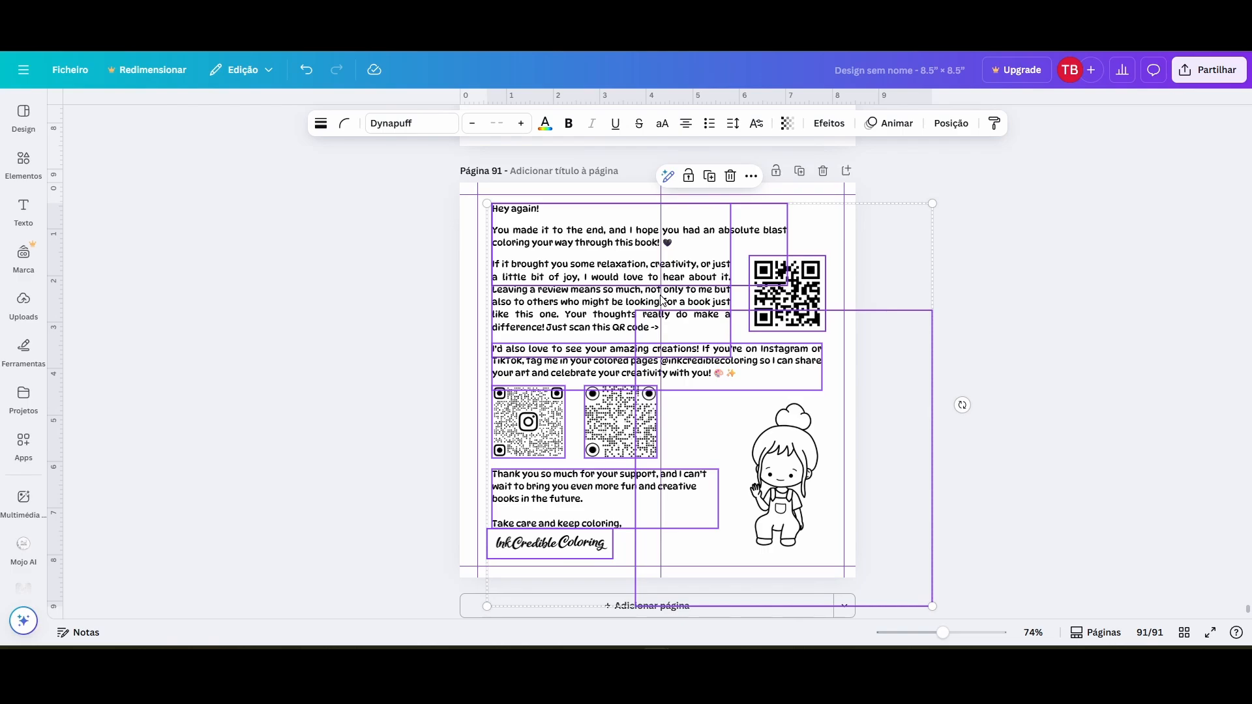
left_click(1059, 298)
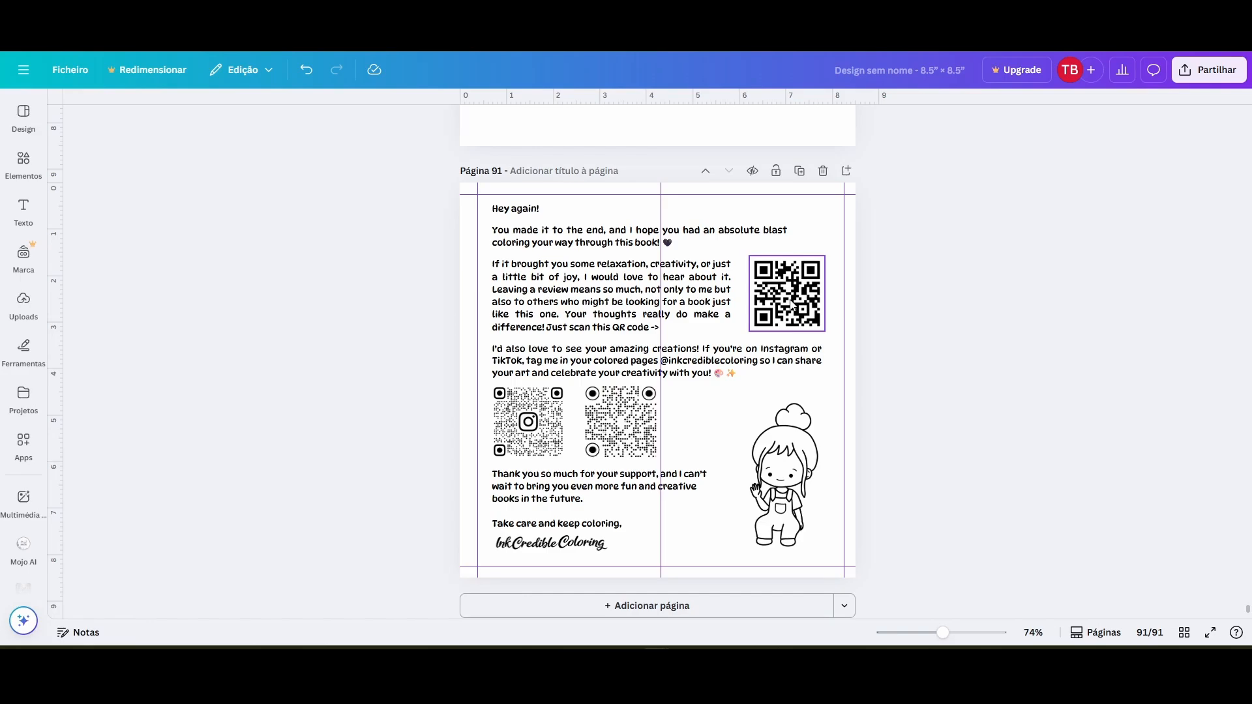
- Set the transparency of the review QR code beside the second paragraph on page 91 to 44
left_click(802, 297)
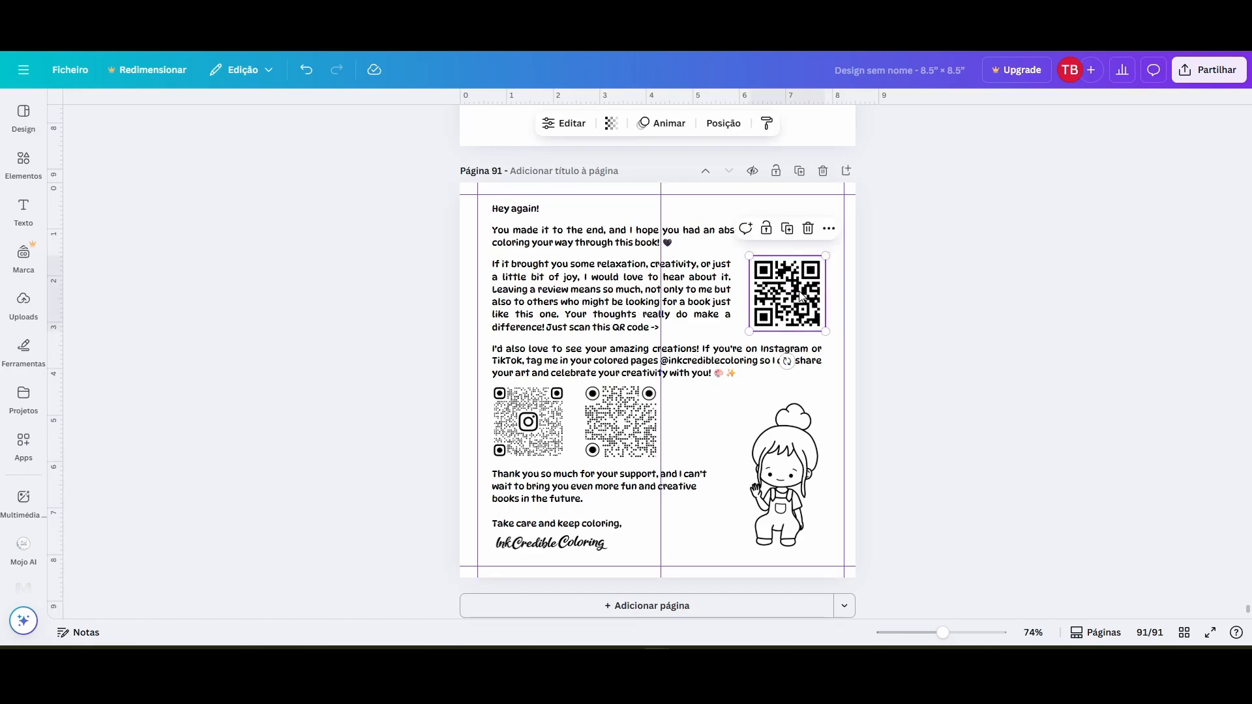
left_click(612, 124)
left_click(586, 177)
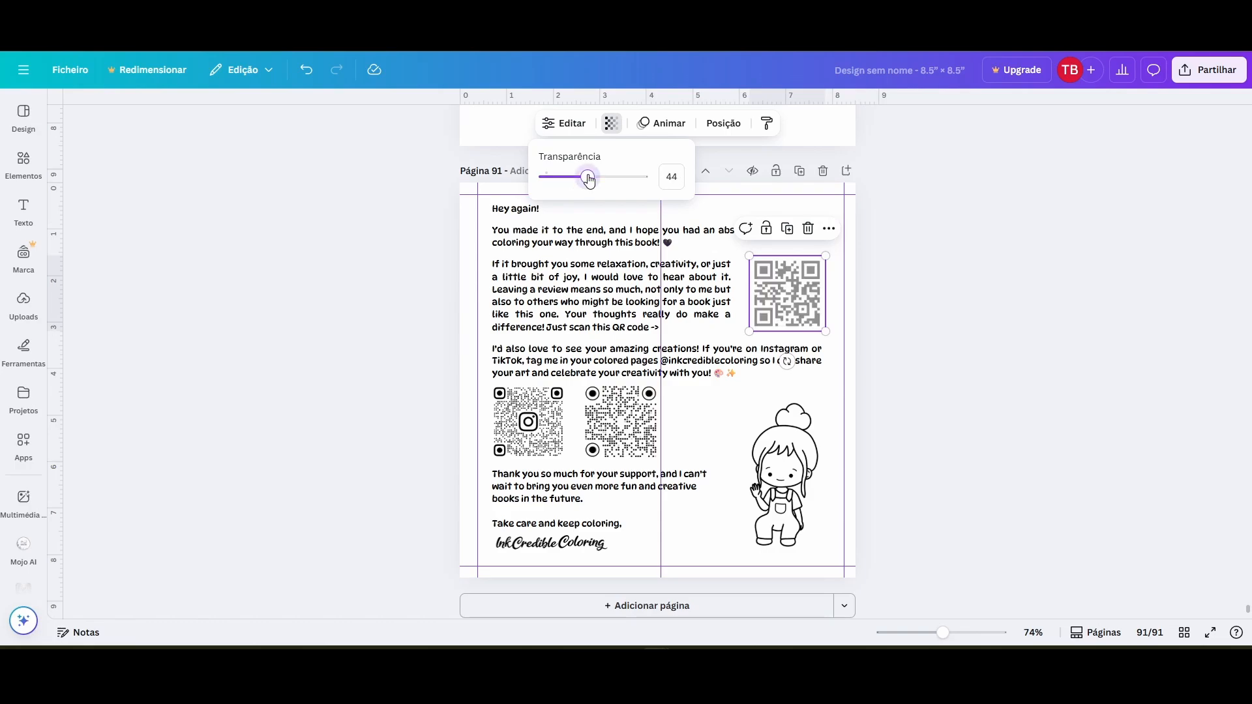
left_click(613, 134)
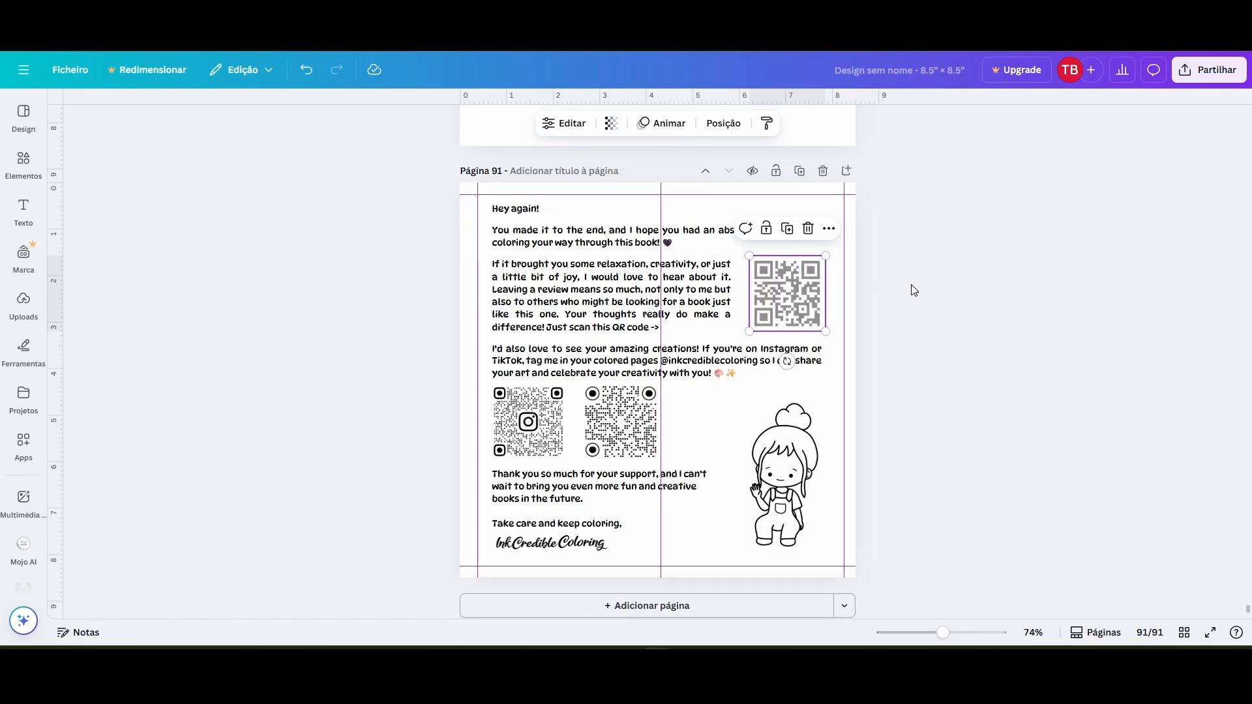
left_click(900, 312)
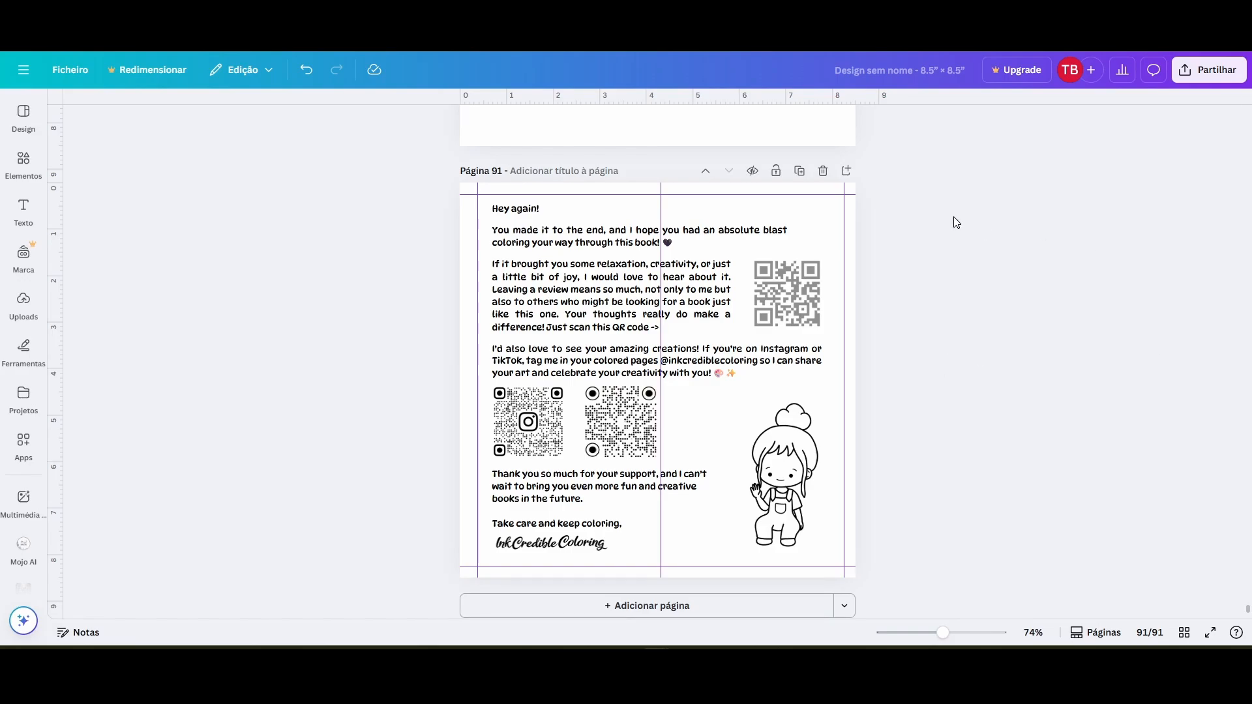
- Add a blank page 92 after the closing letter and return to page 1
left_click(847, 171)
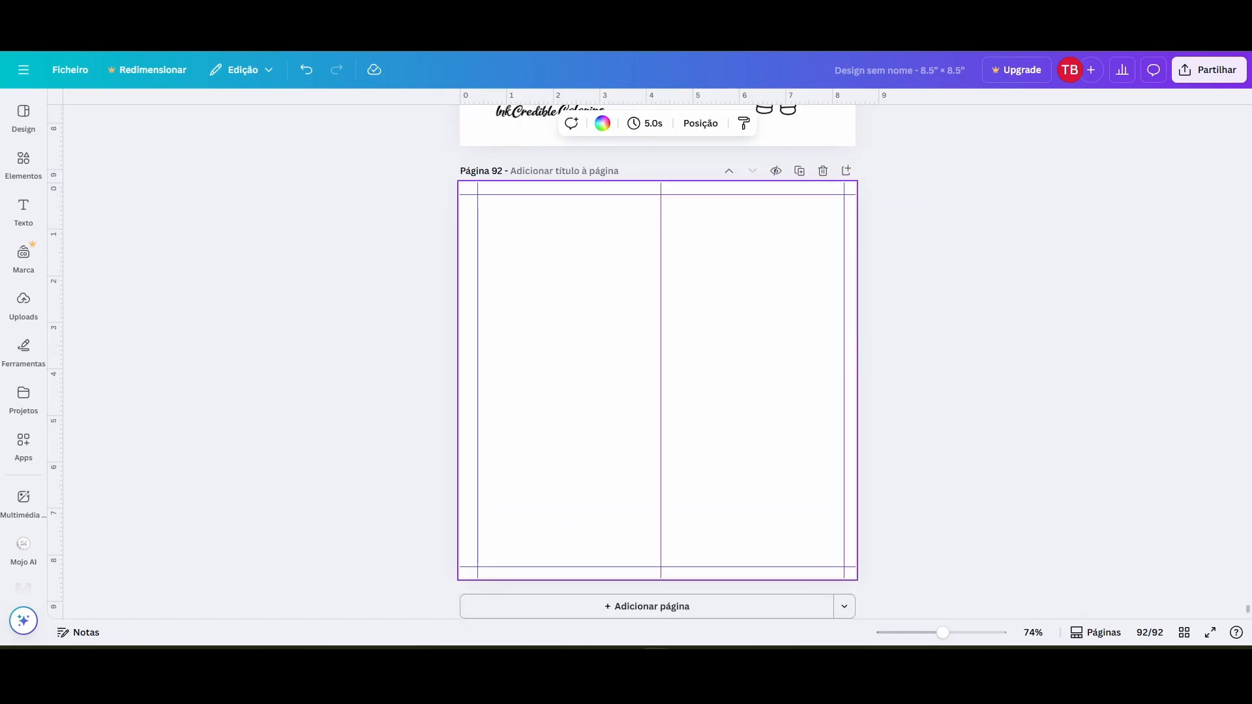
left_click(971, 350)
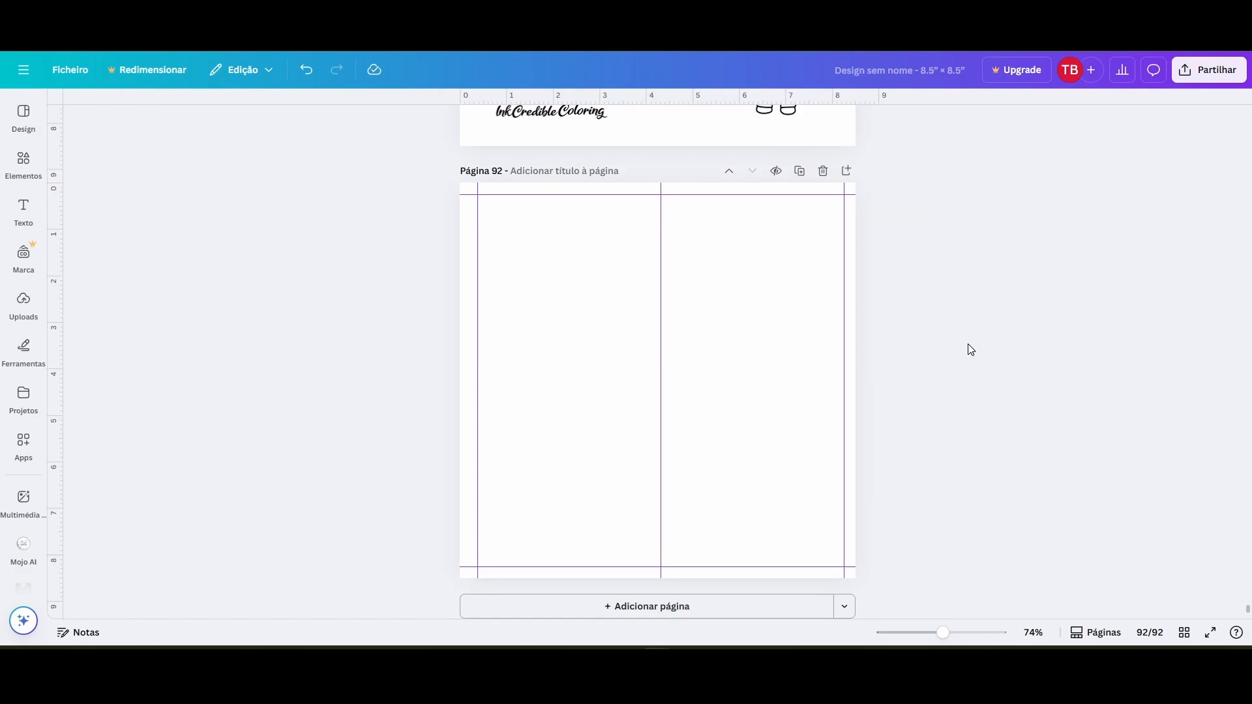
key("Home")
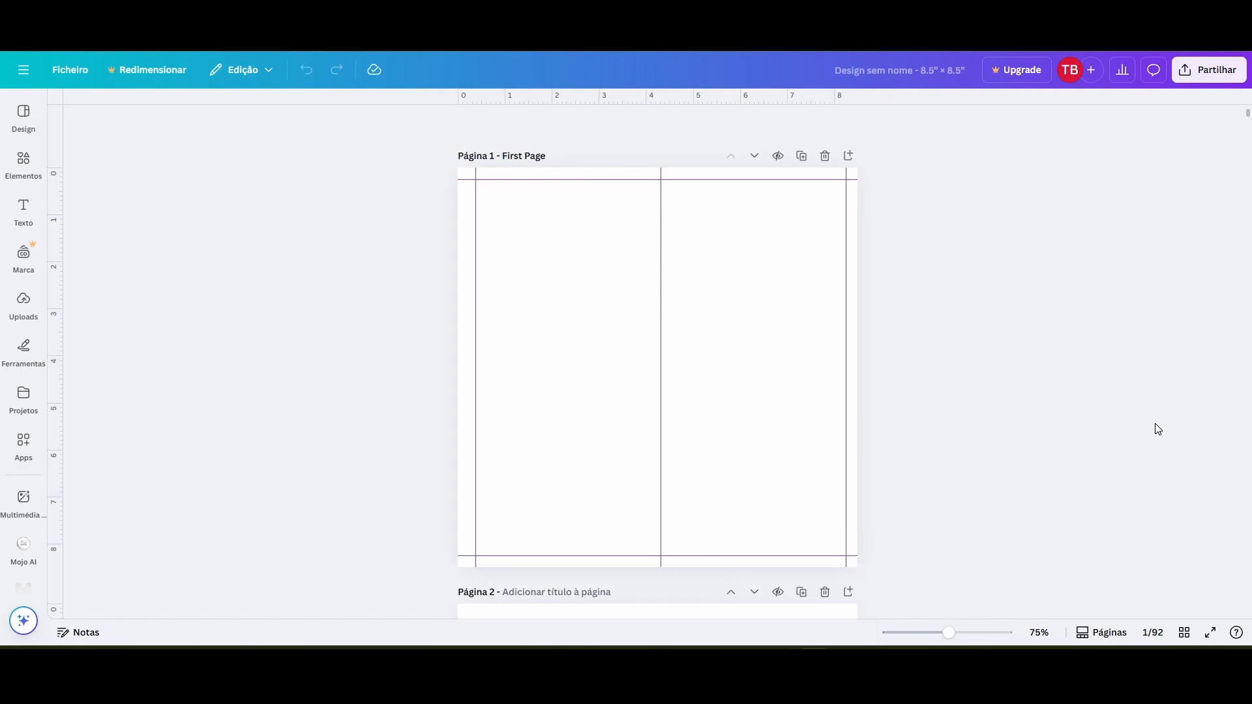
- Upload all the image files from the drive-download-20250614T130330Z-1-001 folder
left_click(24, 301)
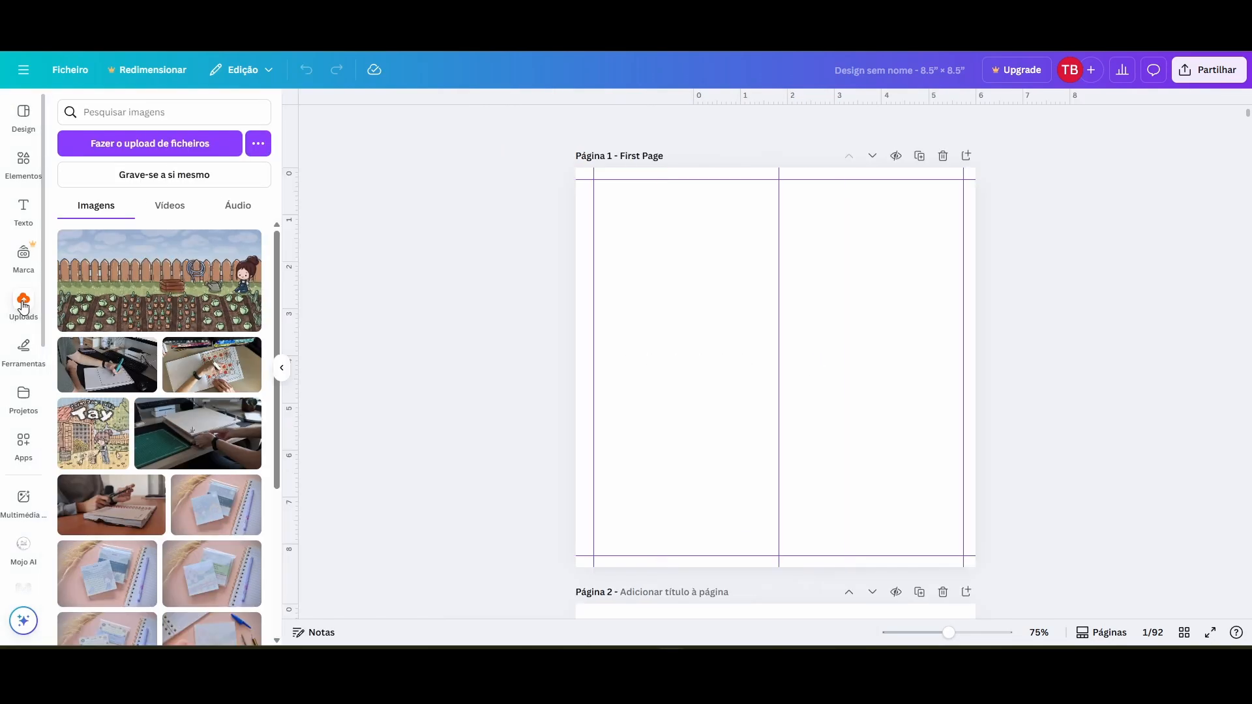
left_click(118, 144)
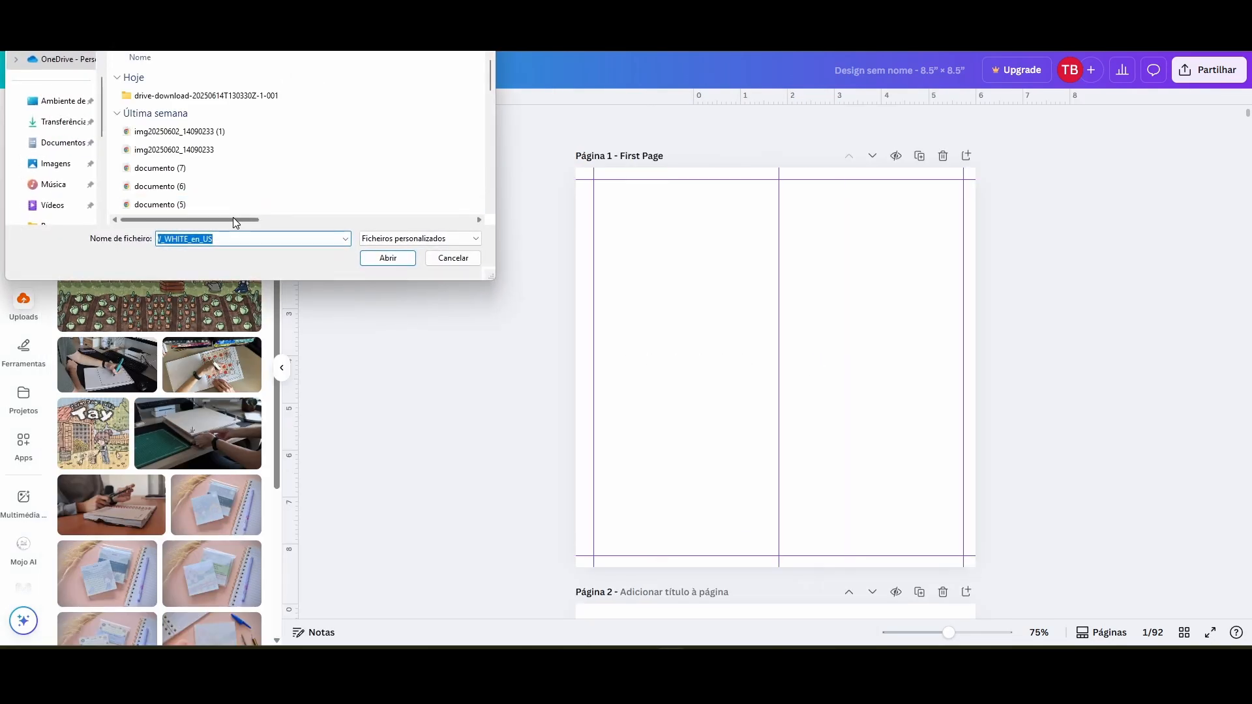
left_click(199, 98)
double_click(200, 98)
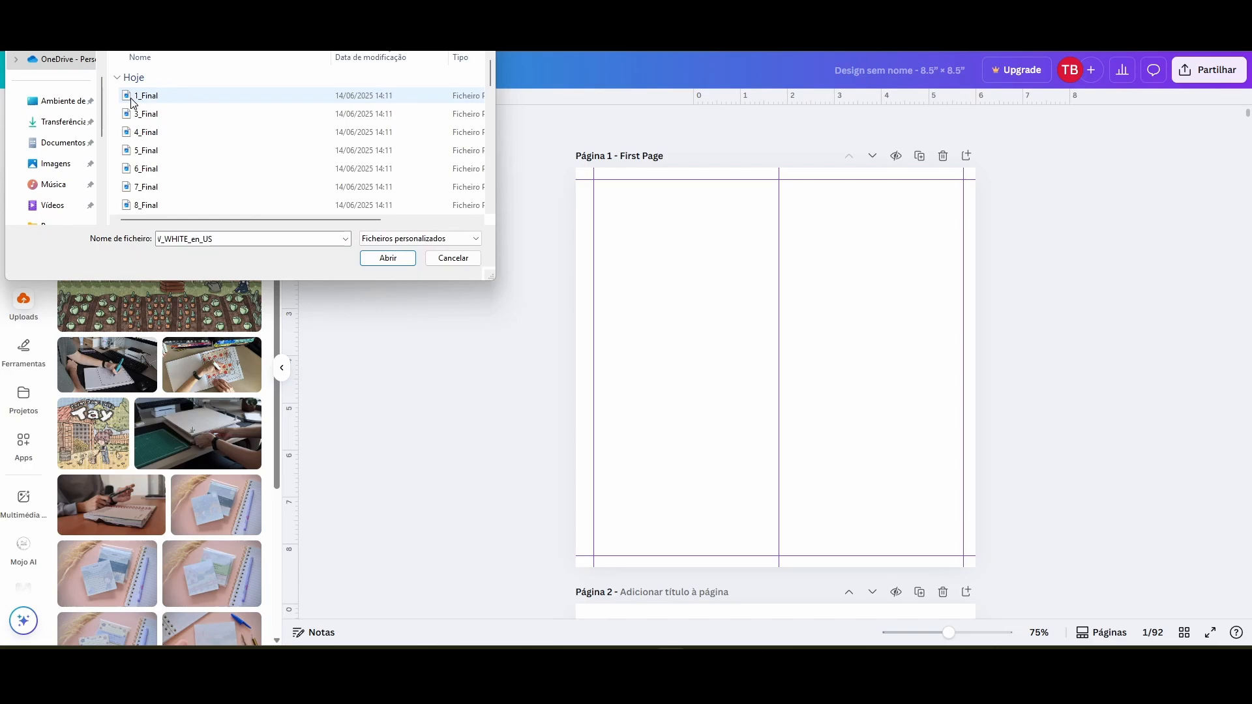
left_click(138, 100)
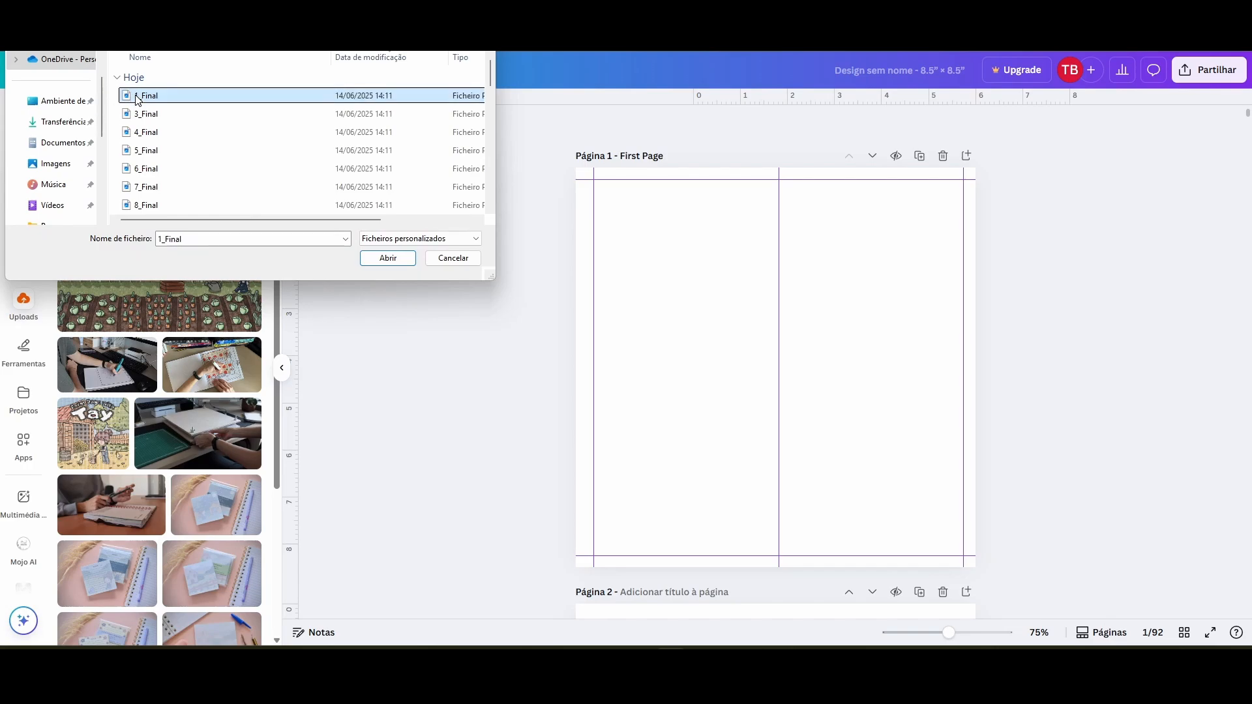
key("ctrl+a")
left_click(399, 260)
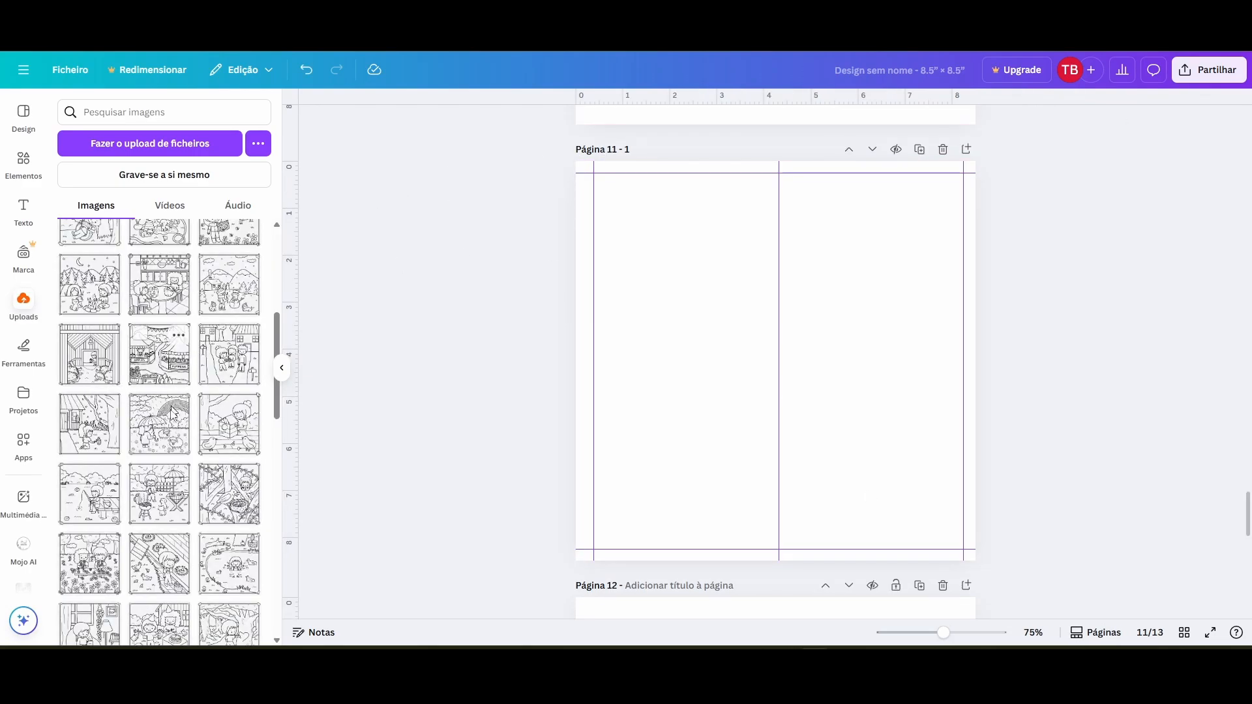
- Place the girl-in-the-chicken-coop illustration on page 11 and enlarge it to 8.07 × 8.07 in, filling the margins
left_click(149, 565)
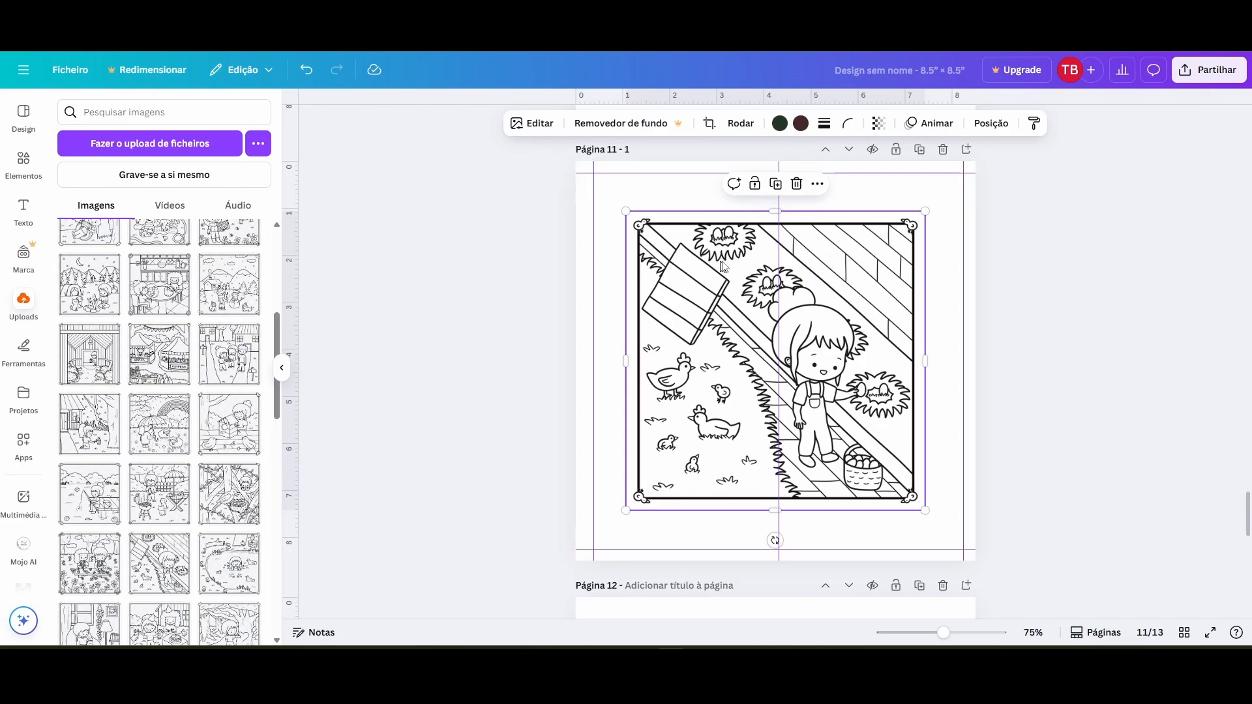
left_click_drag(624, 209, 587, 173)
left_click_drag(926, 511, 967, 552)
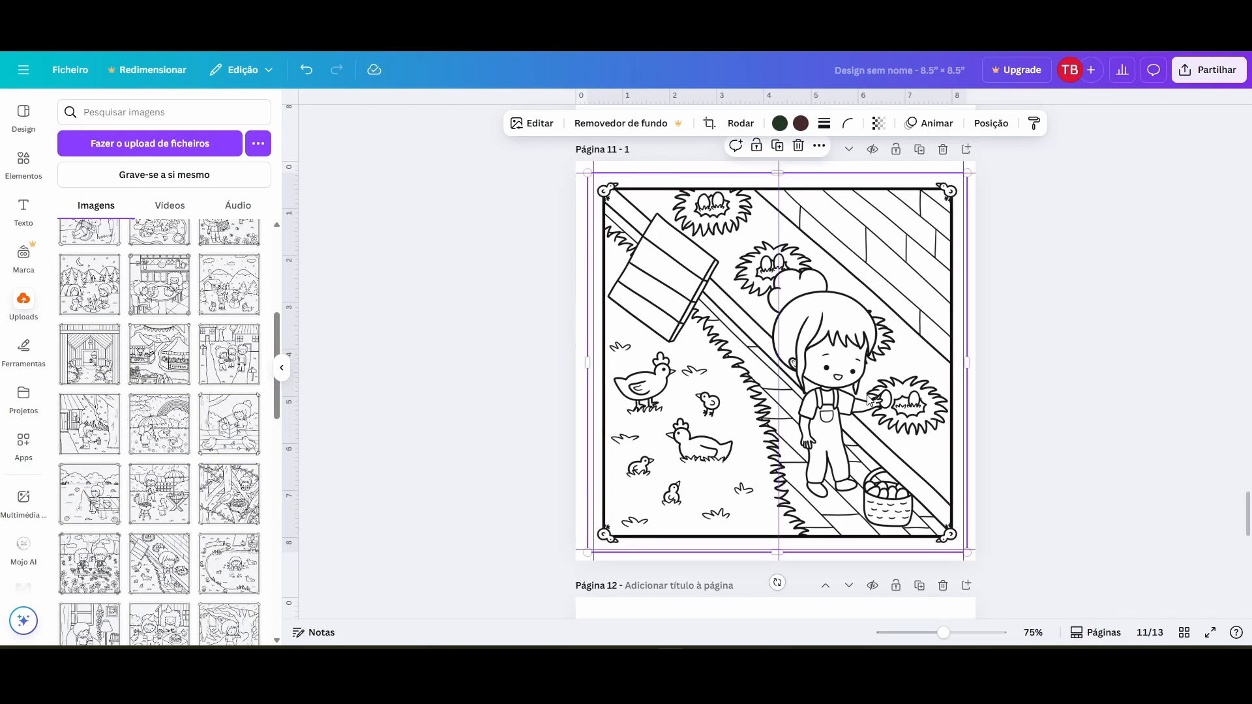
- Align the page 11 illustration to the vertical middle and shift it horizontally to X 0.28 in, centred on the vertical guide
left_click(991, 124)
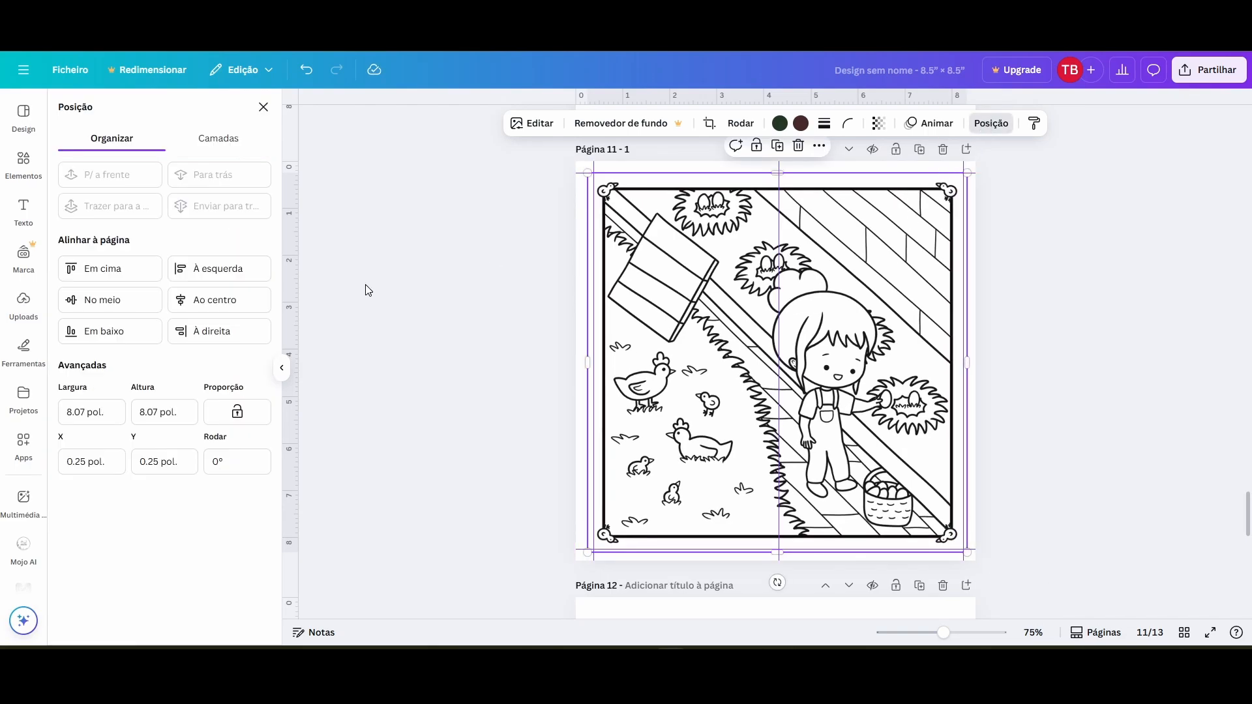
left_click(125, 304)
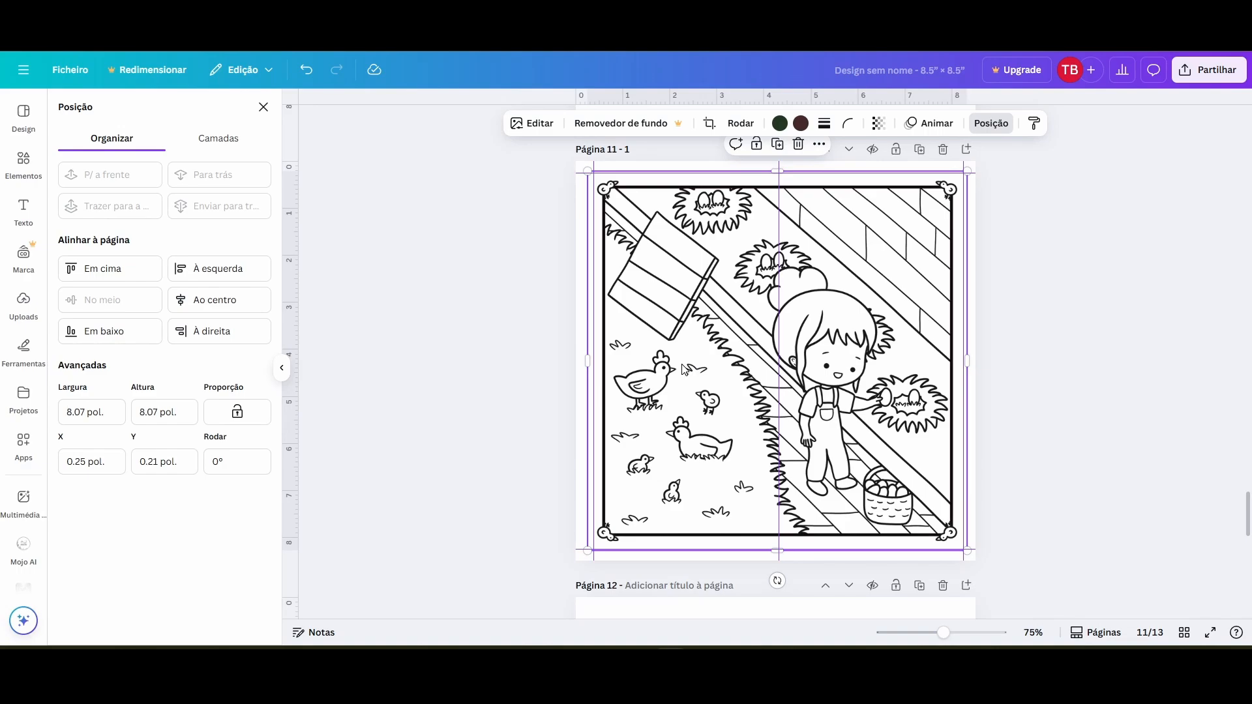
left_click_drag(683, 370, 685, 364)
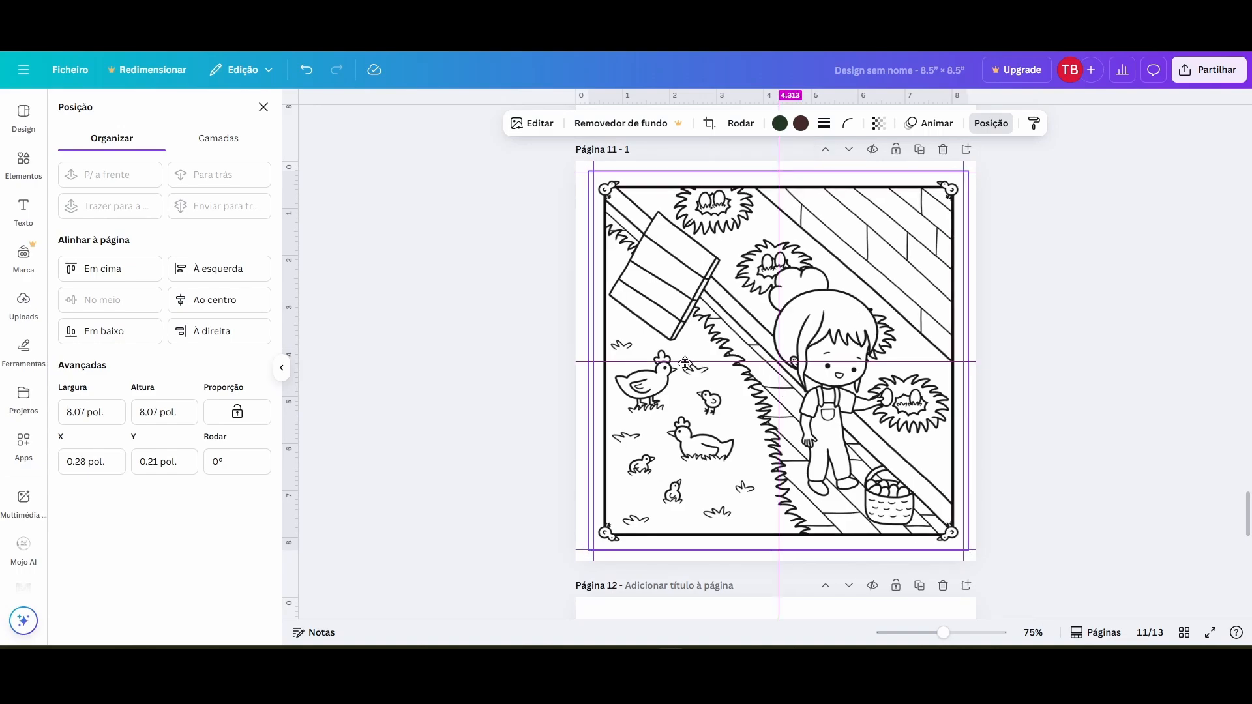
key("Escape")
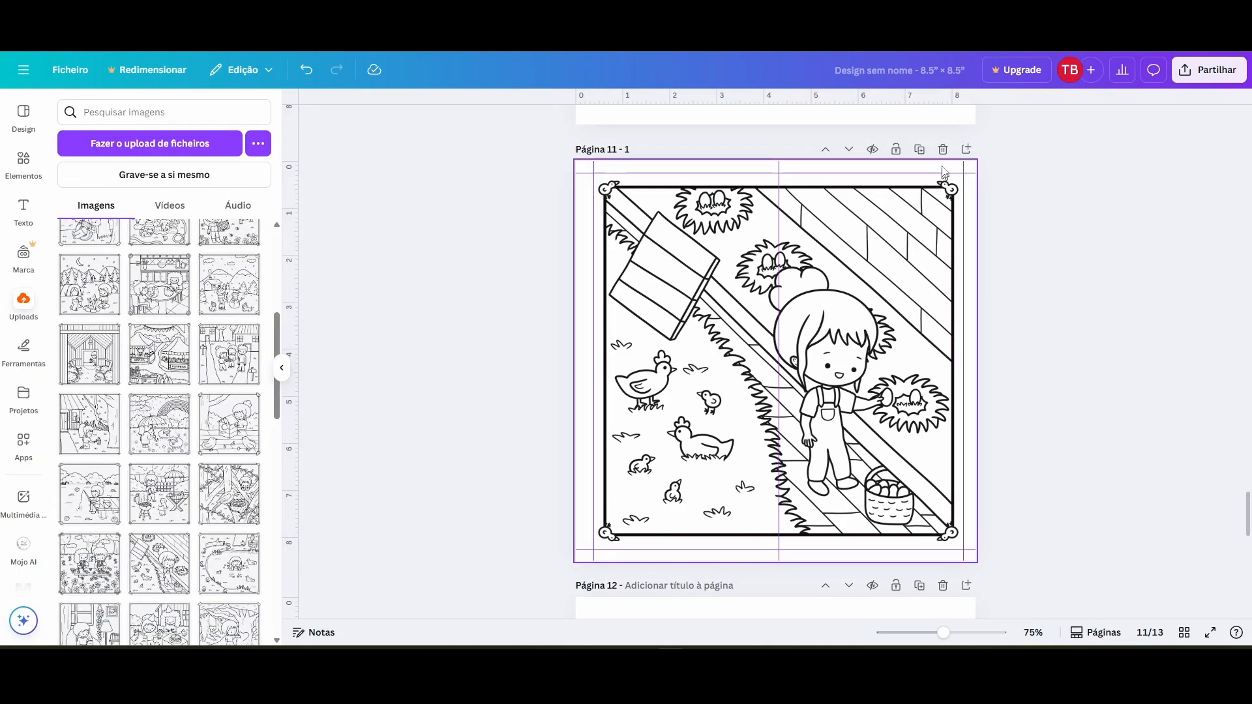
- Duplicate page 11, insert a blank page between the two copies, and title the copy on page 13 "2"
left_click(917, 150)
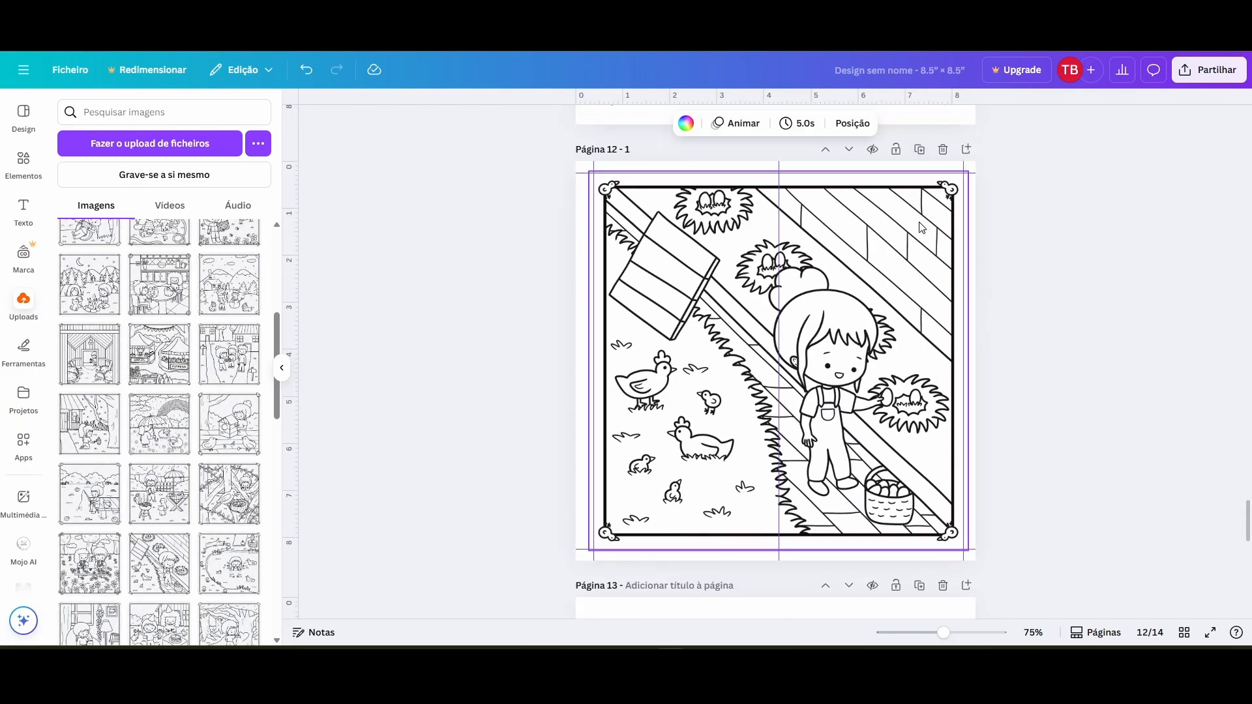
scroll(938, 226, "up", 2)
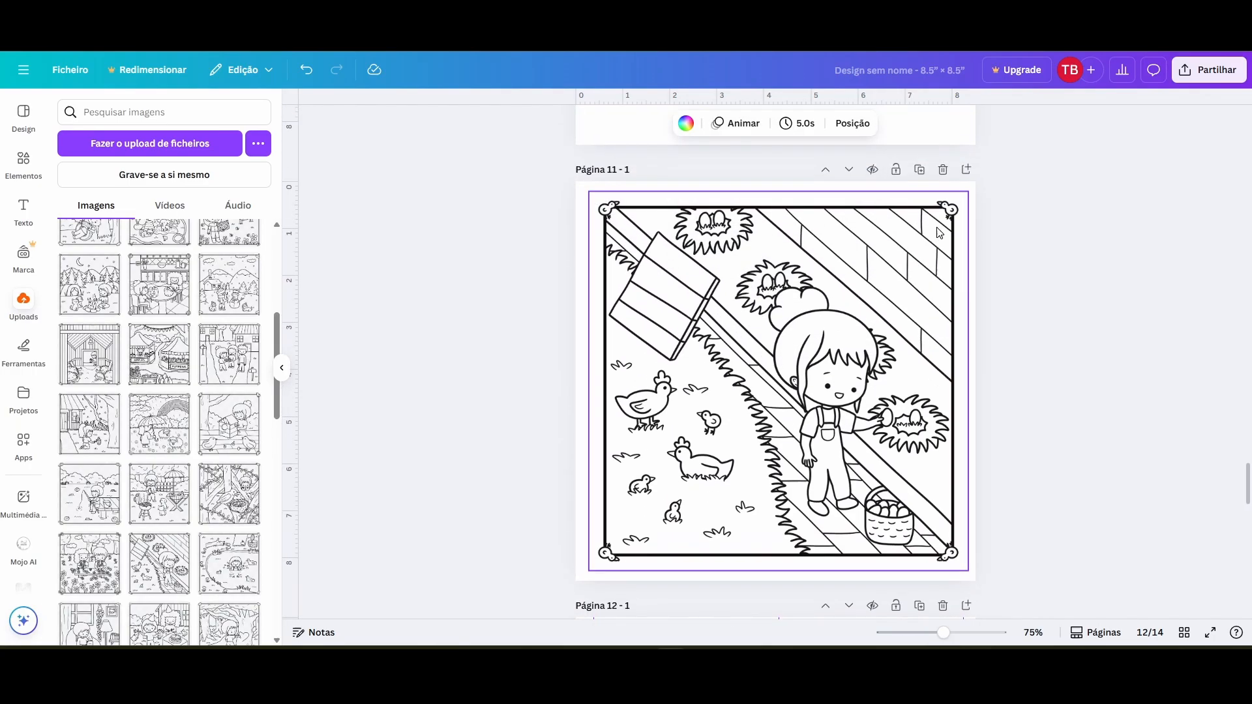
left_click(965, 167)
scroll(707, 299, "down", 5)
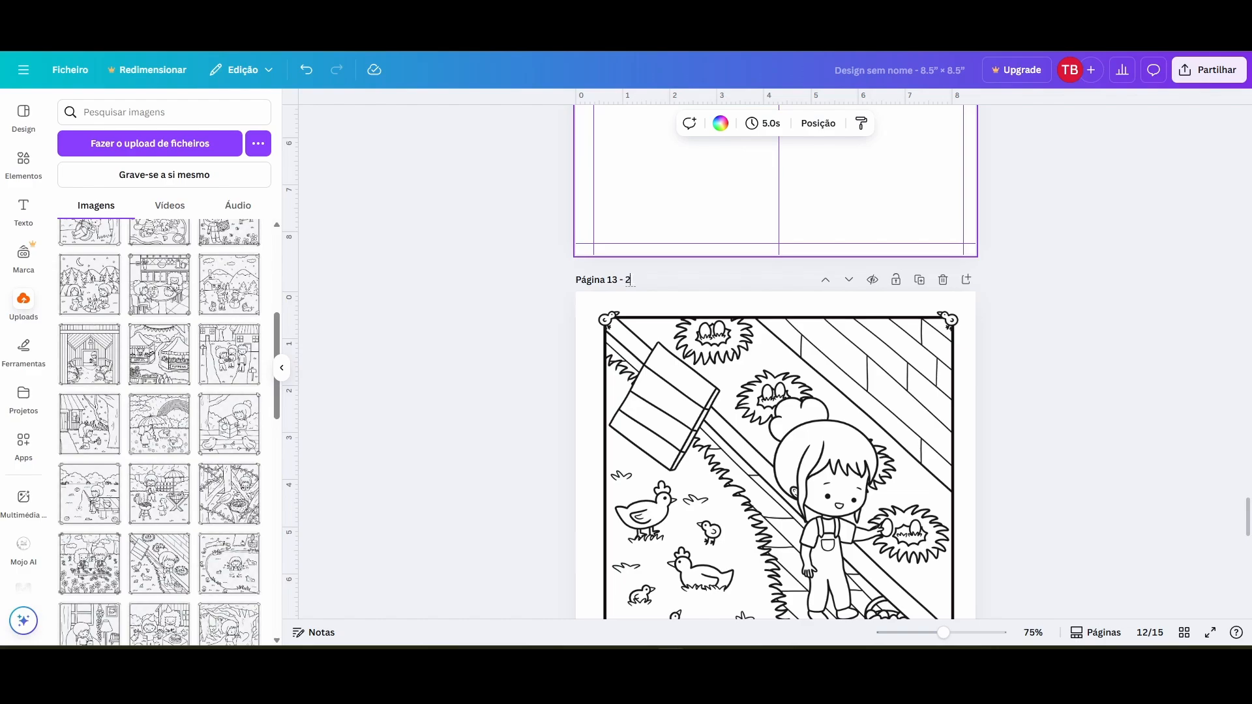
scroll(631, 279, "down", 2)
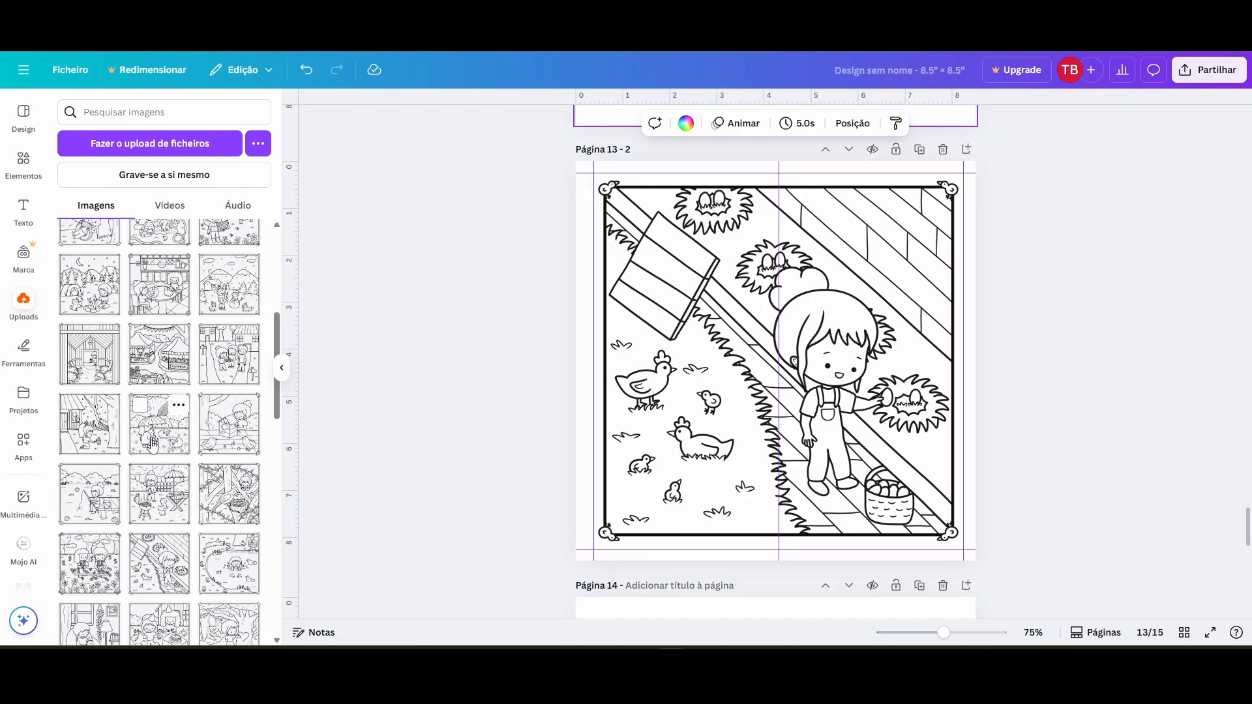
- Move the used chicken coop image "17 Final" into a new folder named "Farm Days With Tay Vol. 2"
left_click(180, 546)
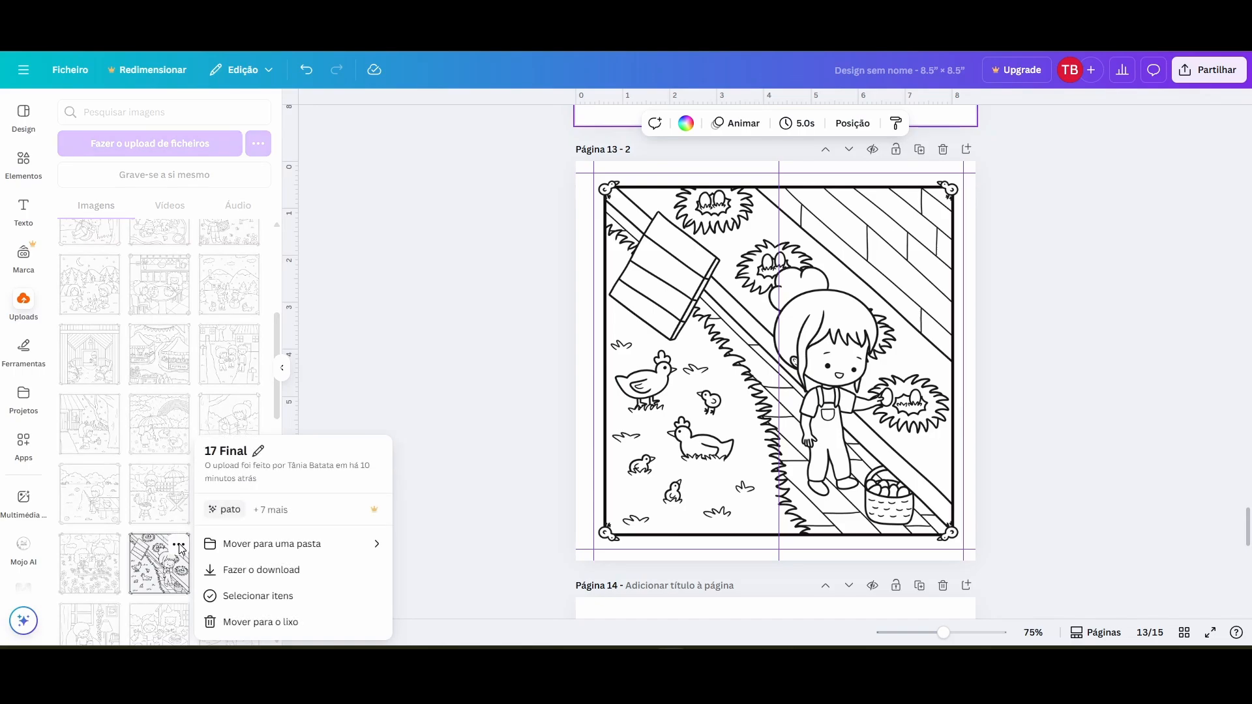
left_click(282, 550)
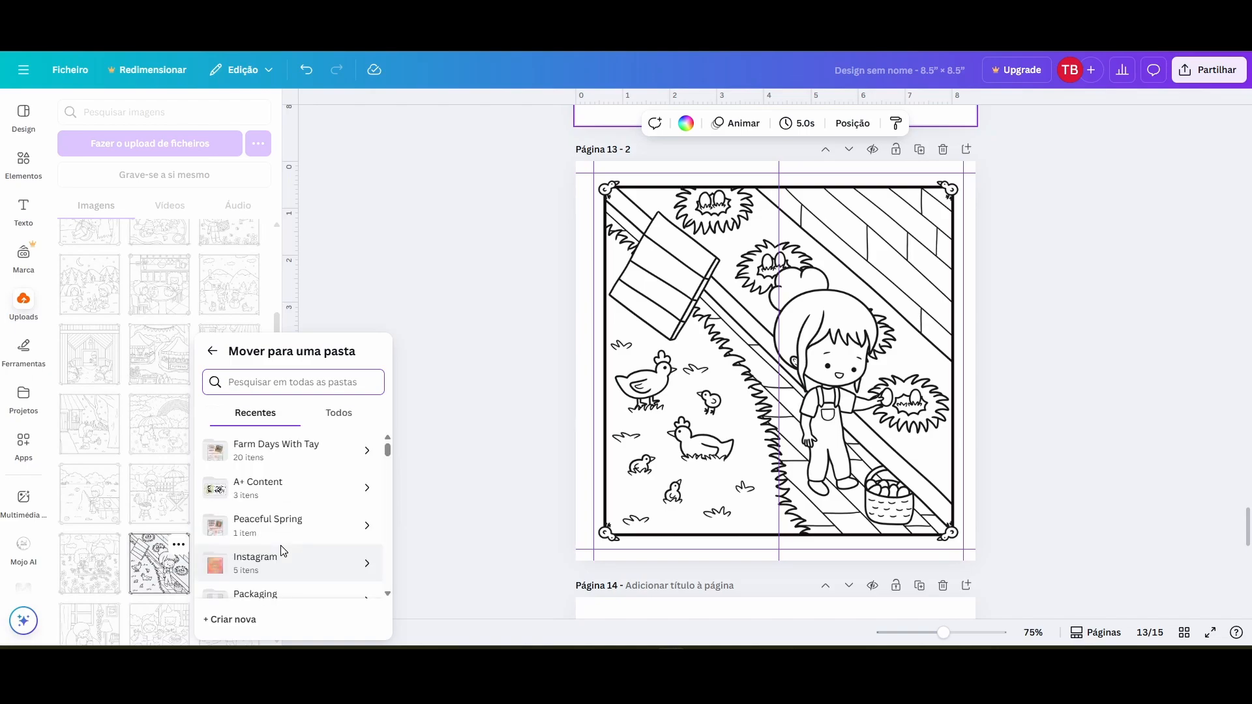
left_click(225, 619)
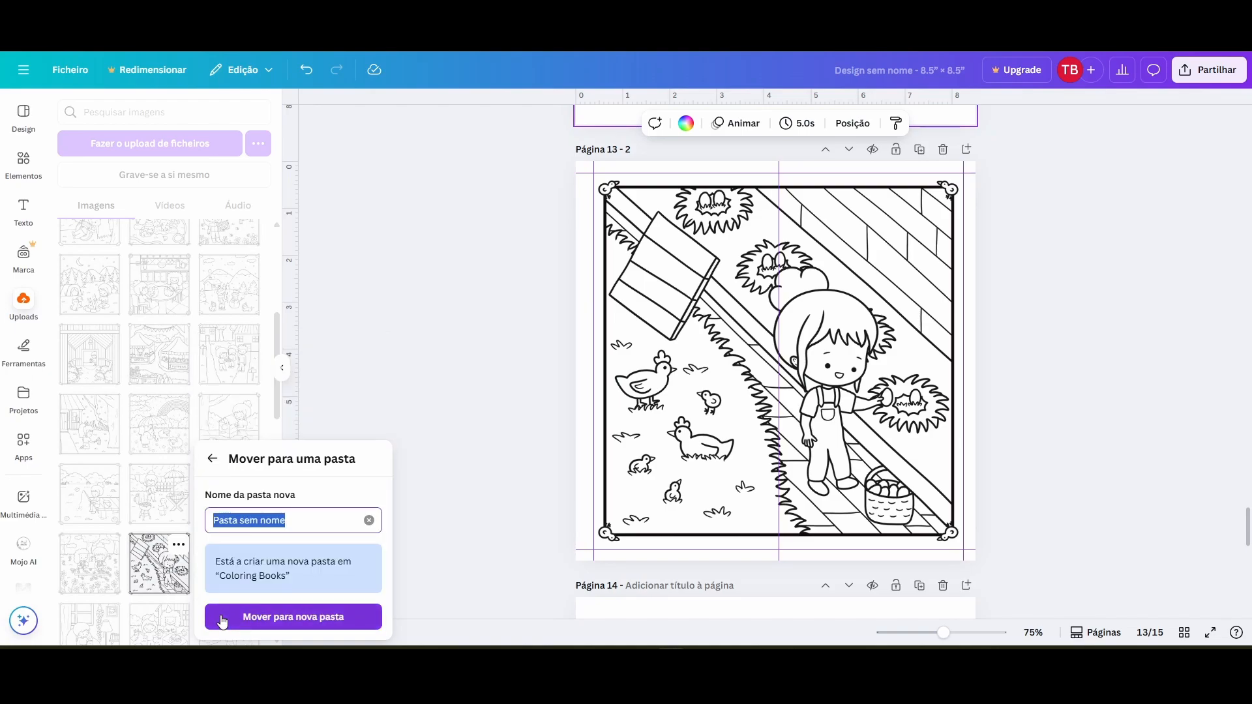
type("Farm Days With Tay Vol. 2")
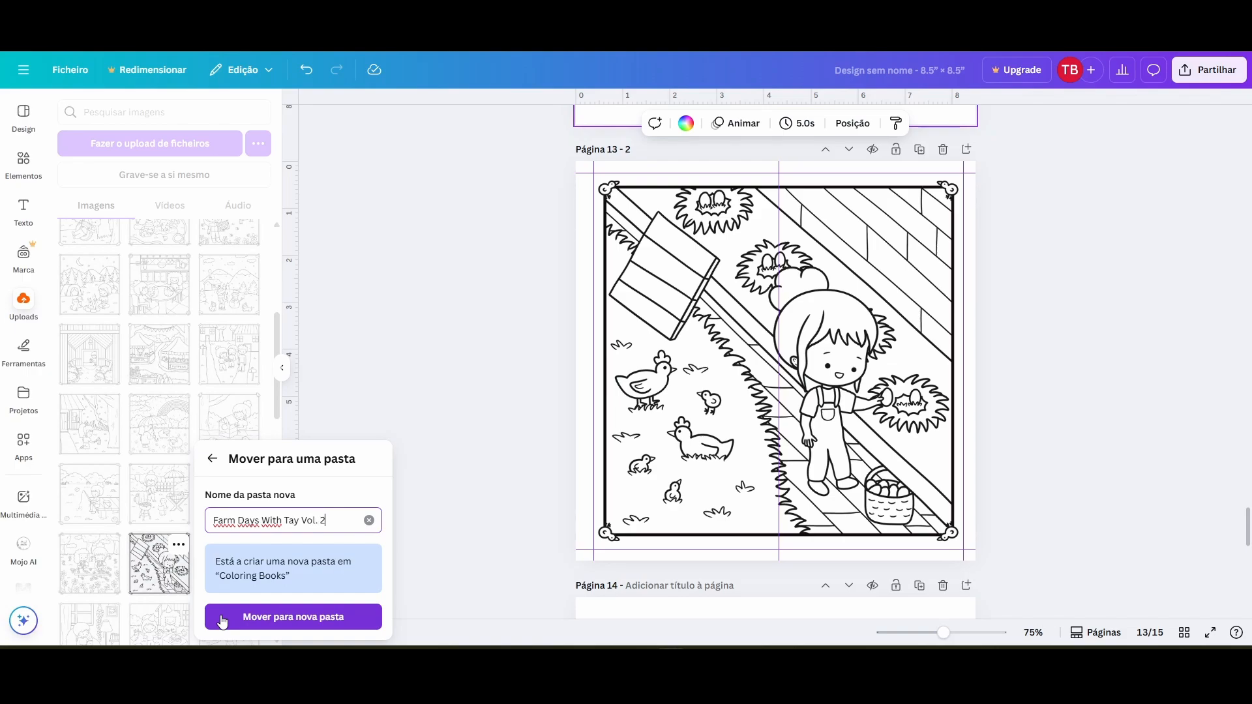
left_click(221, 622)
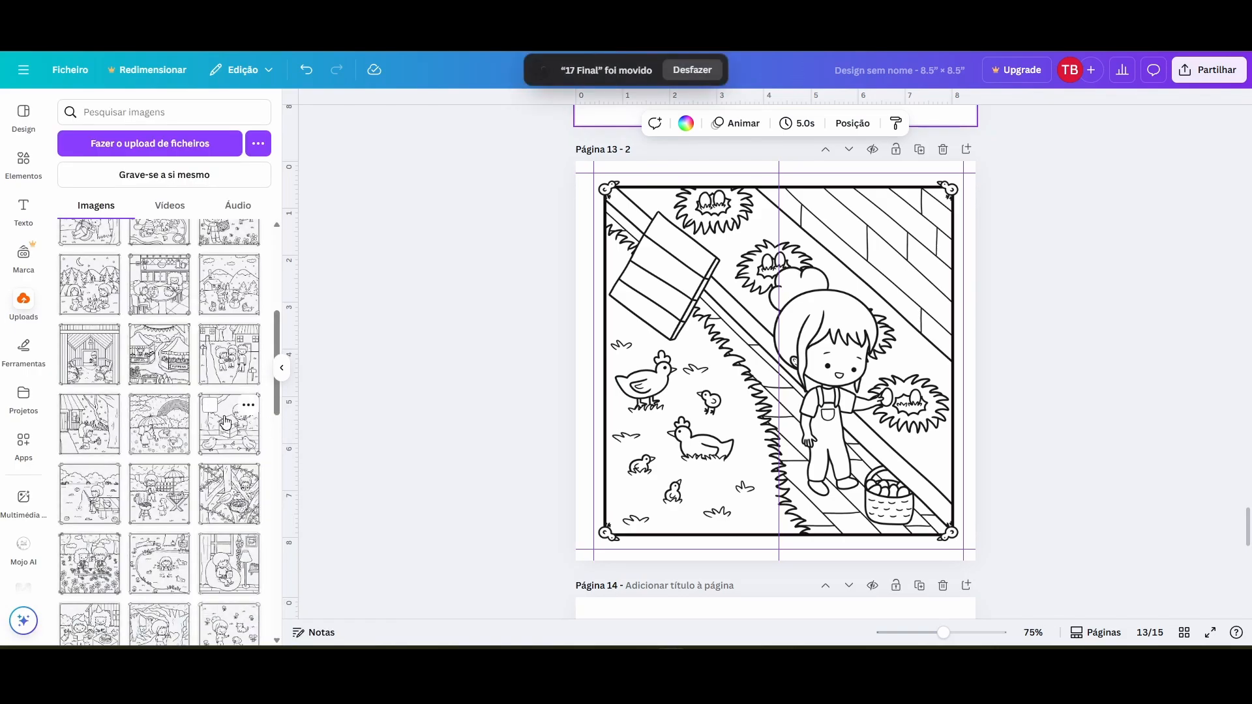
- Replace the illustration on page 13 with the uploaded image of the girl building a birdhouse
scroll(212, 437, "down", 3)
scroll(198, 461, "up", 5)
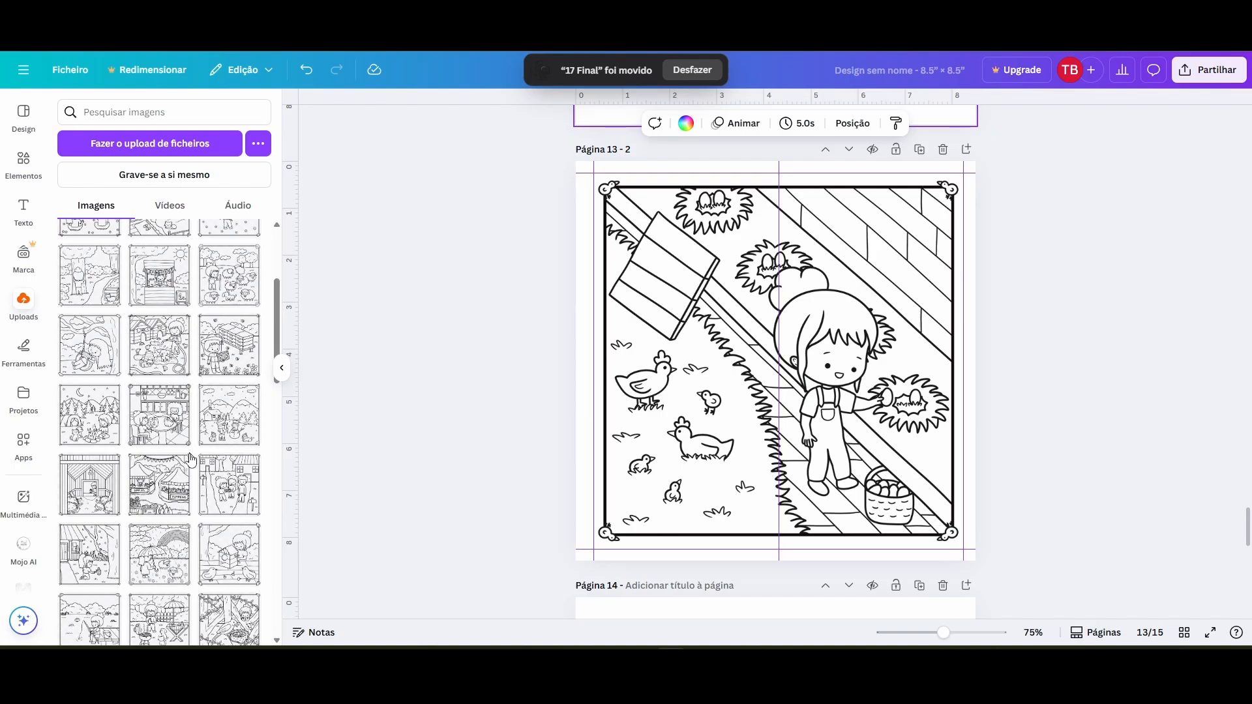
mouse_move(191, 463)
scroll(191, 462, "up", 3)
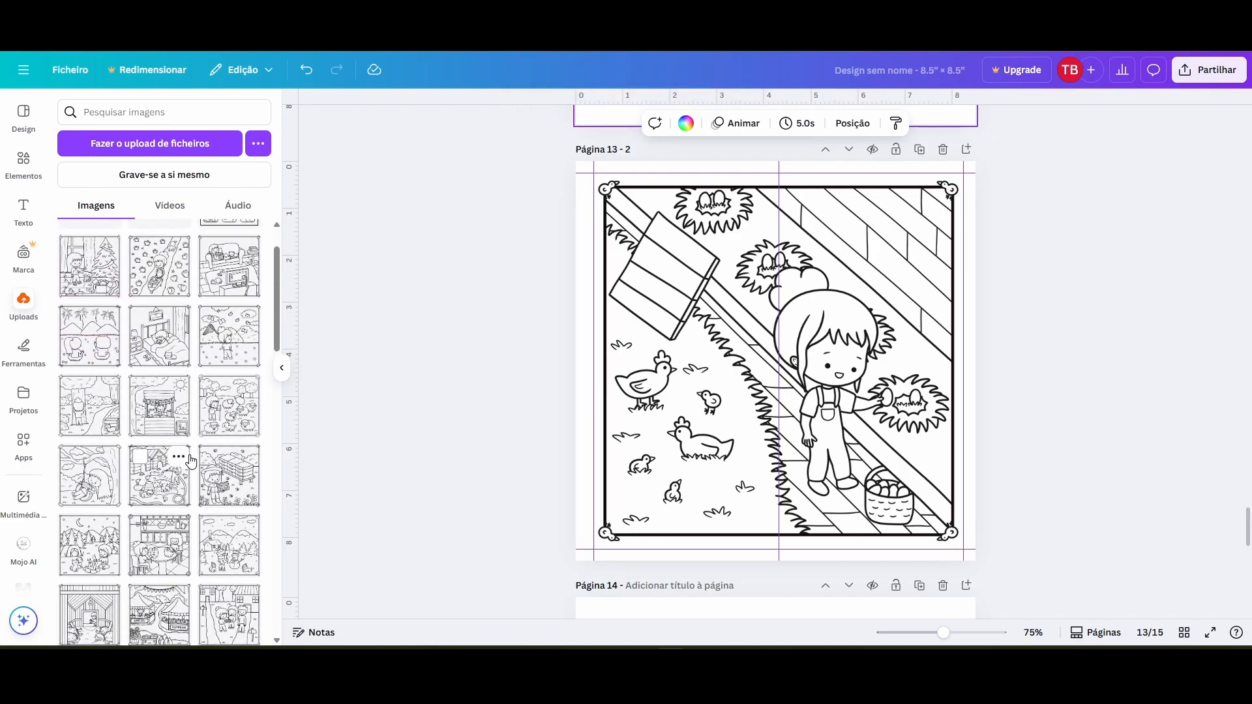
scroll(191, 463, "down", 2)
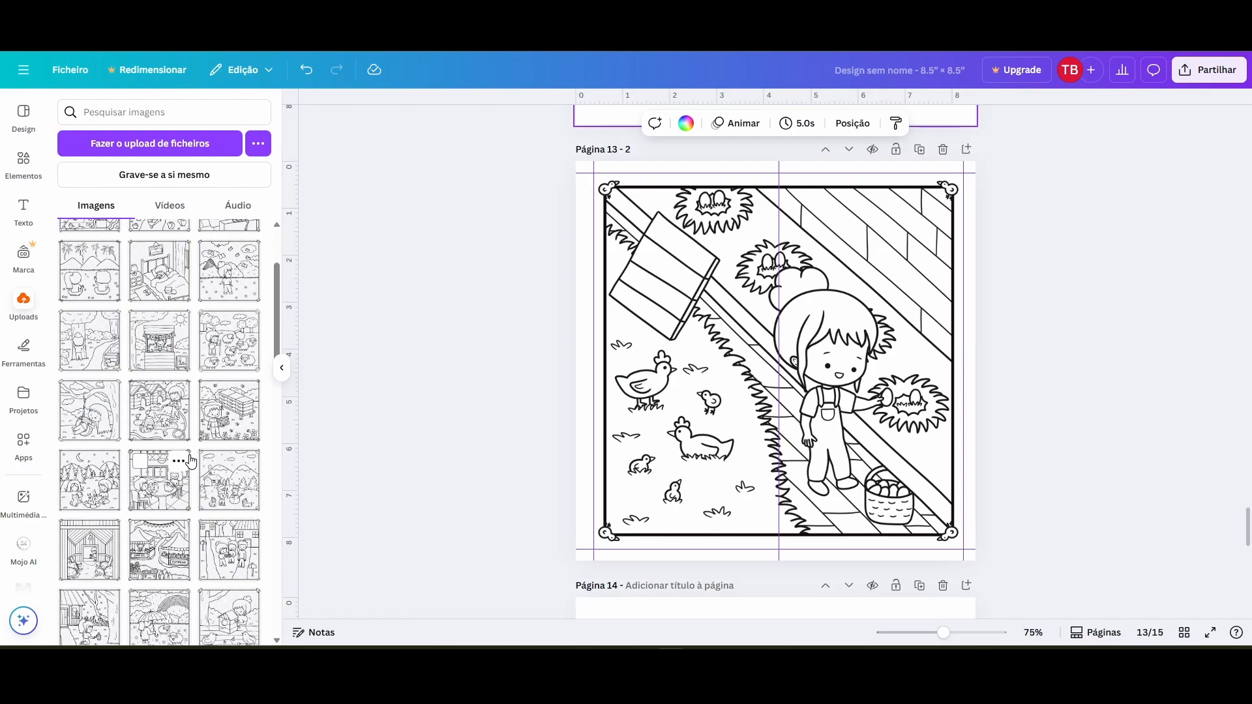
scroll(191, 462, "down", 2)
left_click_drag(234, 560, 706, 427)
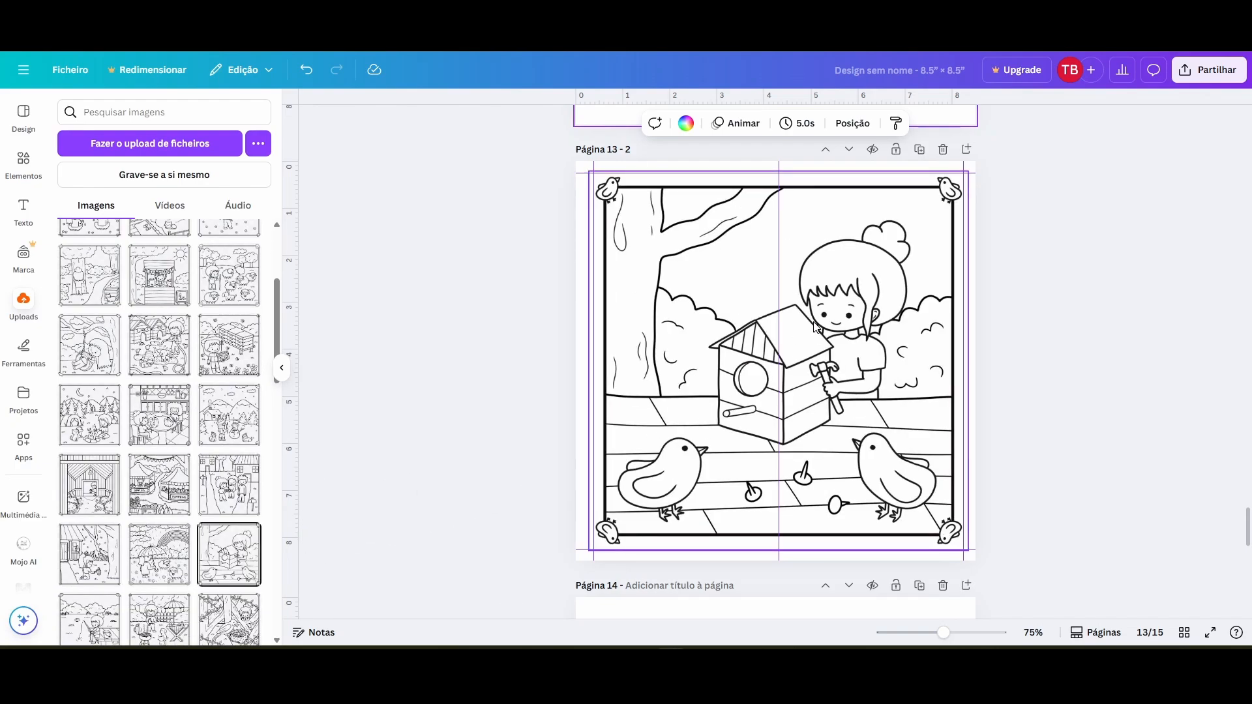
- Duplicate page 13, insert a blank page between the two copies, and title the copy on page 15 "3"
left_click(919, 150)
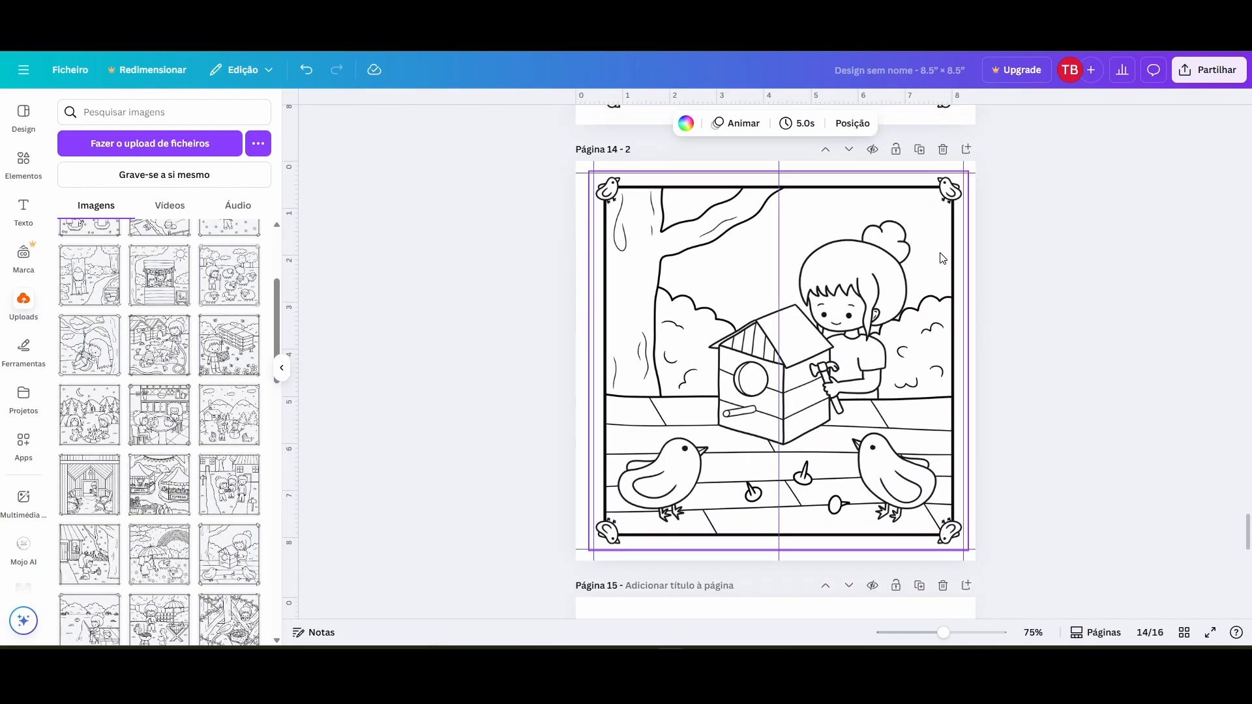
scroll(942, 258, "up", 3)
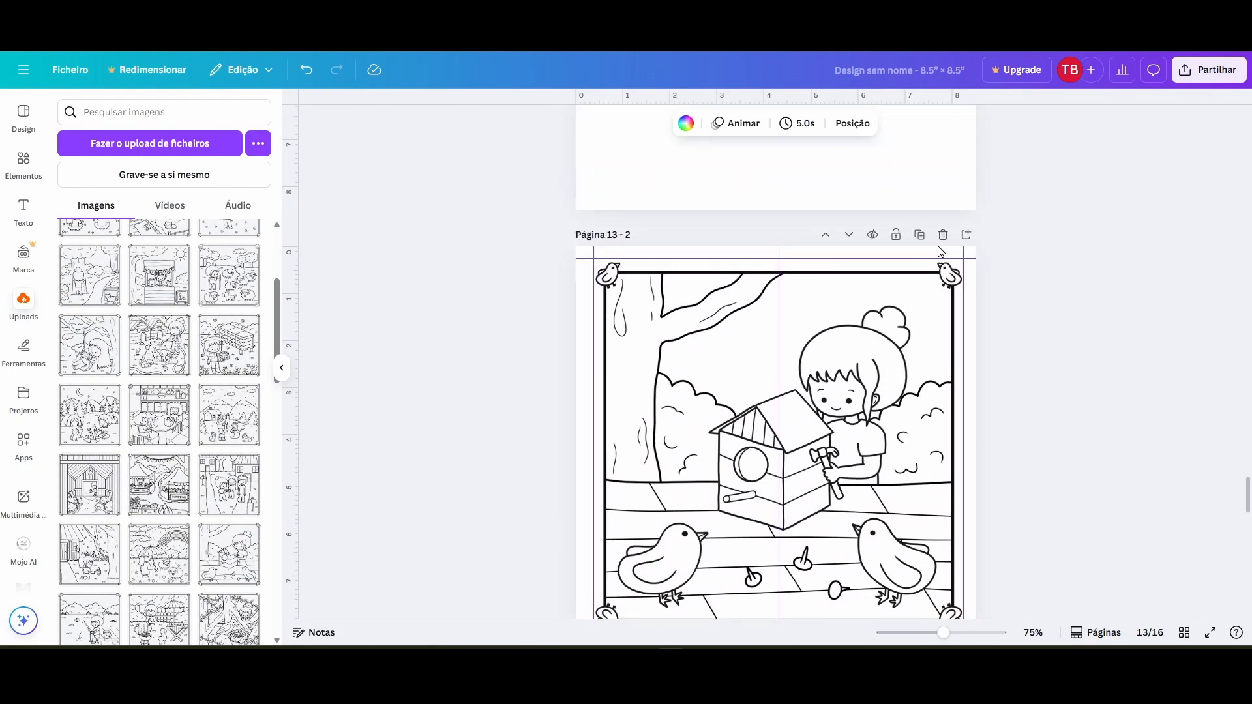
left_click(973, 235)
scroll(772, 307, "down", 5)
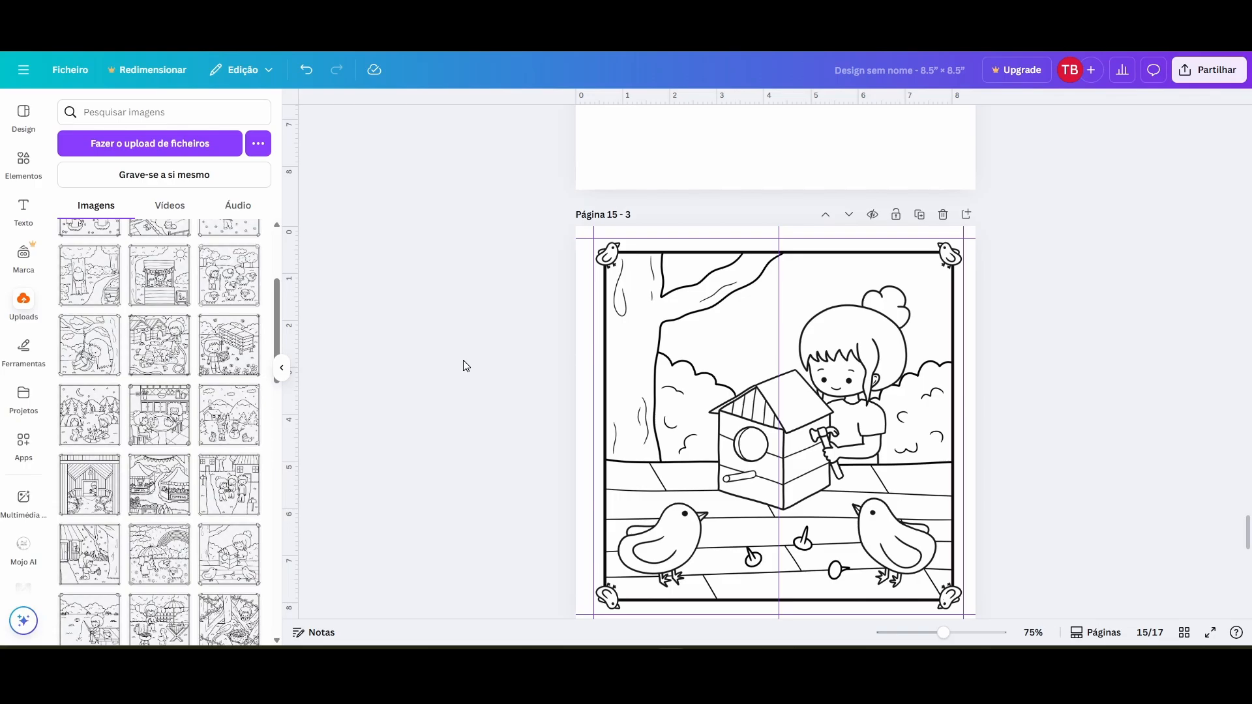
- Move the birdhouse image "26 Final" into the "Farm Days With Tay Vol. 2" folder
left_click(249, 536)
left_click(346, 532)
left_click(402, 620)
- Replace page 15's illustration with the two children among flowers and move that image, "19 Final", into the "Farm Days With Tay Vol. 2" folder
left_click_drag(230, 621, 722, 463)
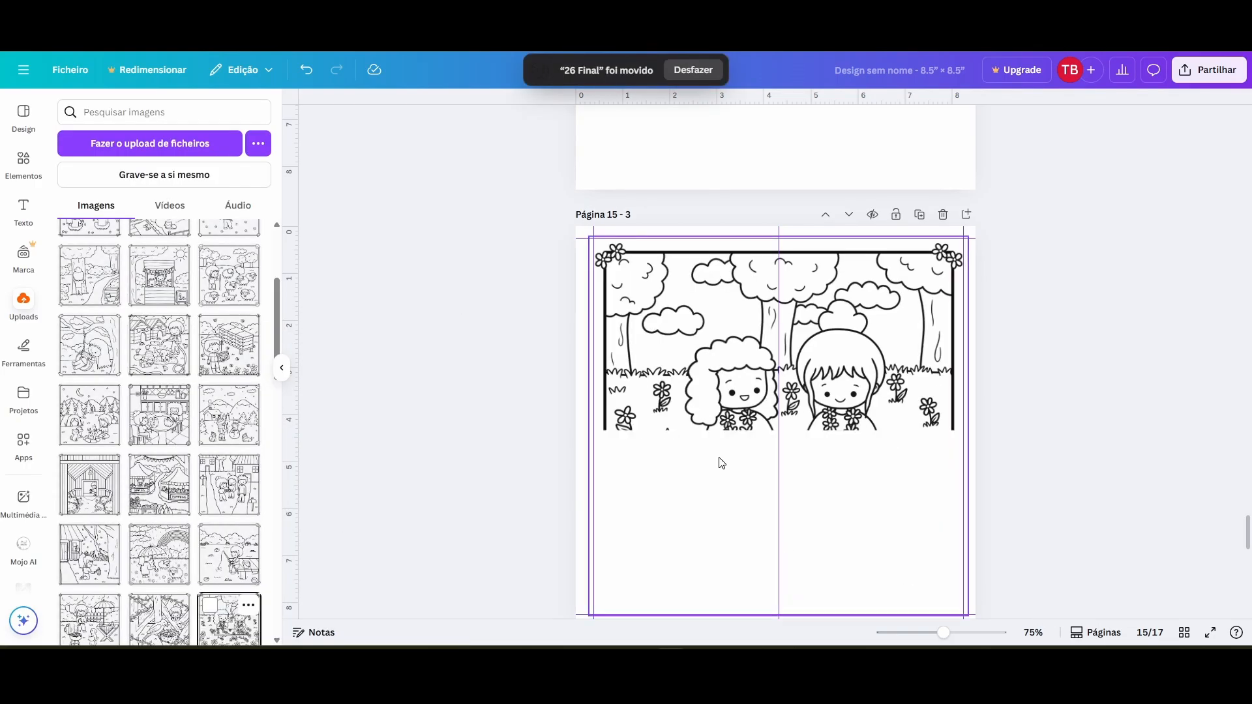
left_click(248, 606)
left_click(300, 545)
left_click(495, 456)
- Add a blank page 16 and a copy of page 15 as page 17, titled "4"
scroll(646, 437, "down", 5)
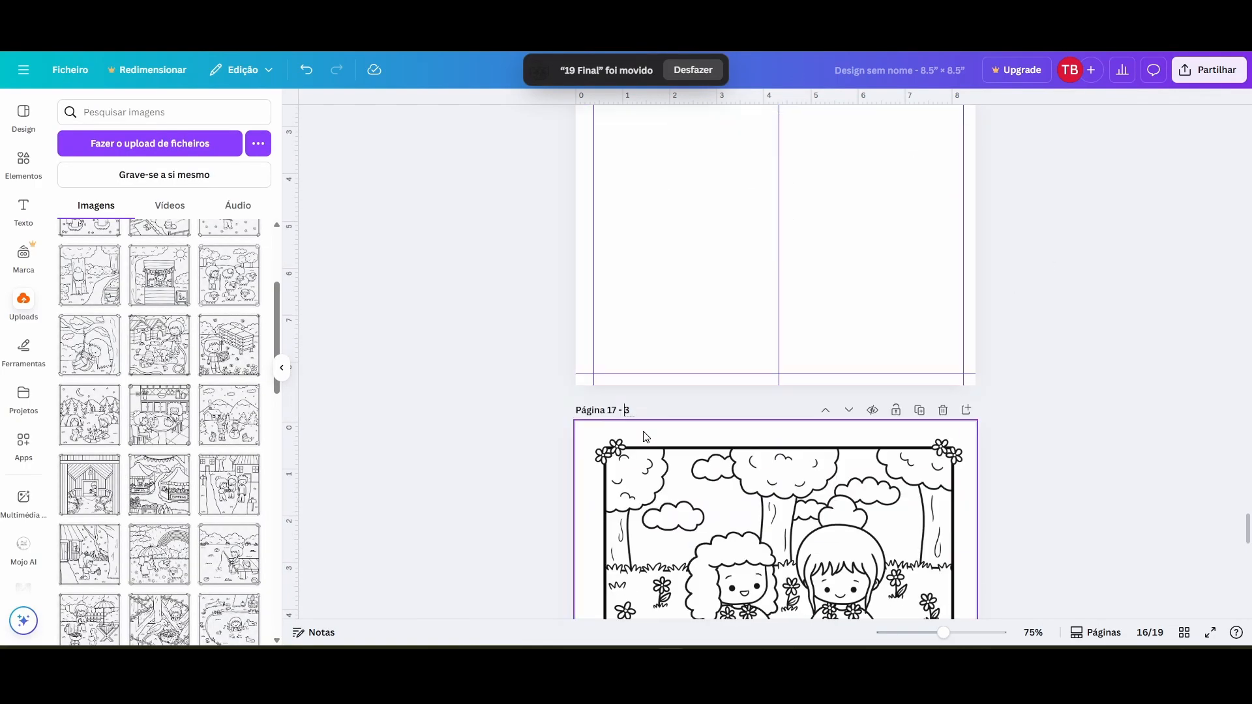
key("Delete")
type("4")
scroll(646, 437, "down", 4)
left_click(406, 468)
- Replace page 17's illustration with the fishing scene and move its image "25 Final" into the "Farm Days With Tay Vol. 2" folder
left_click_drag(230, 555, 722, 391)
left_click(248, 536)
left_click(315, 545)
left_click(402, 620)
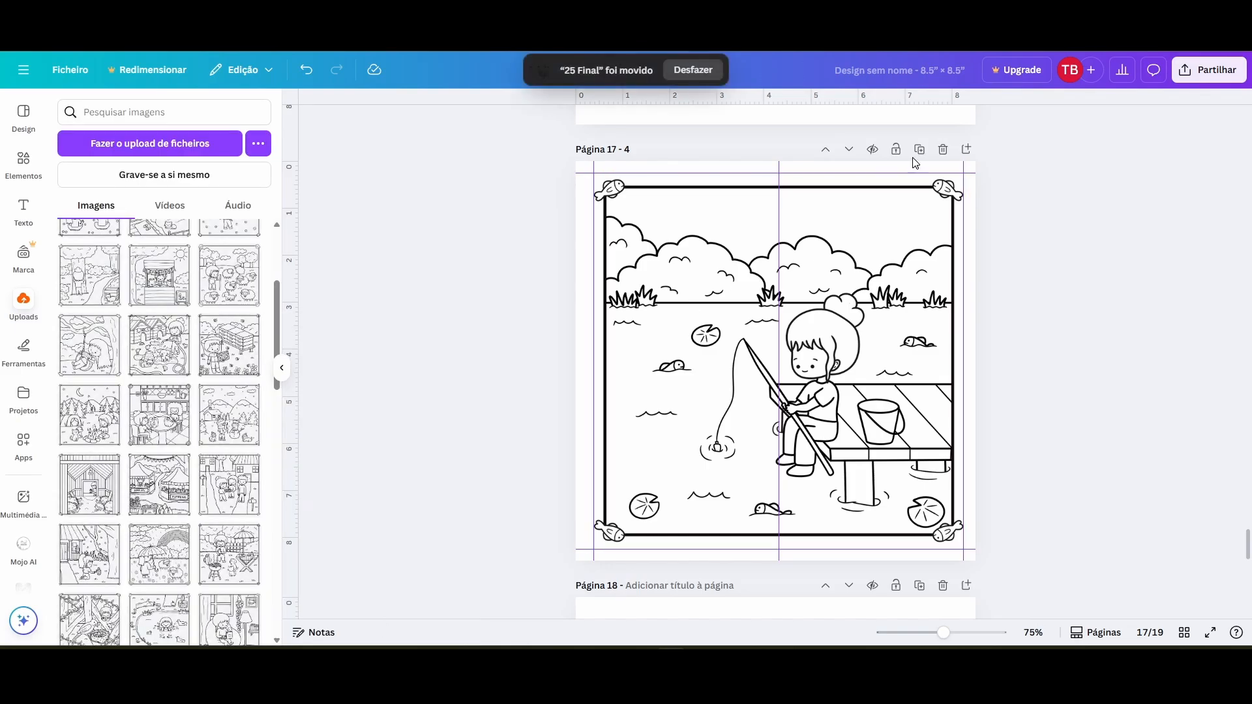
- Add a blank page 18 and a page 19 copy titled "5", replacing its illustration with the girl eating popcorn on the sofa
left_click(920, 149)
left_click(919, 149)
scroll(160, 391, "up", 2)
left_click_drag(229, 266, 822, 285)
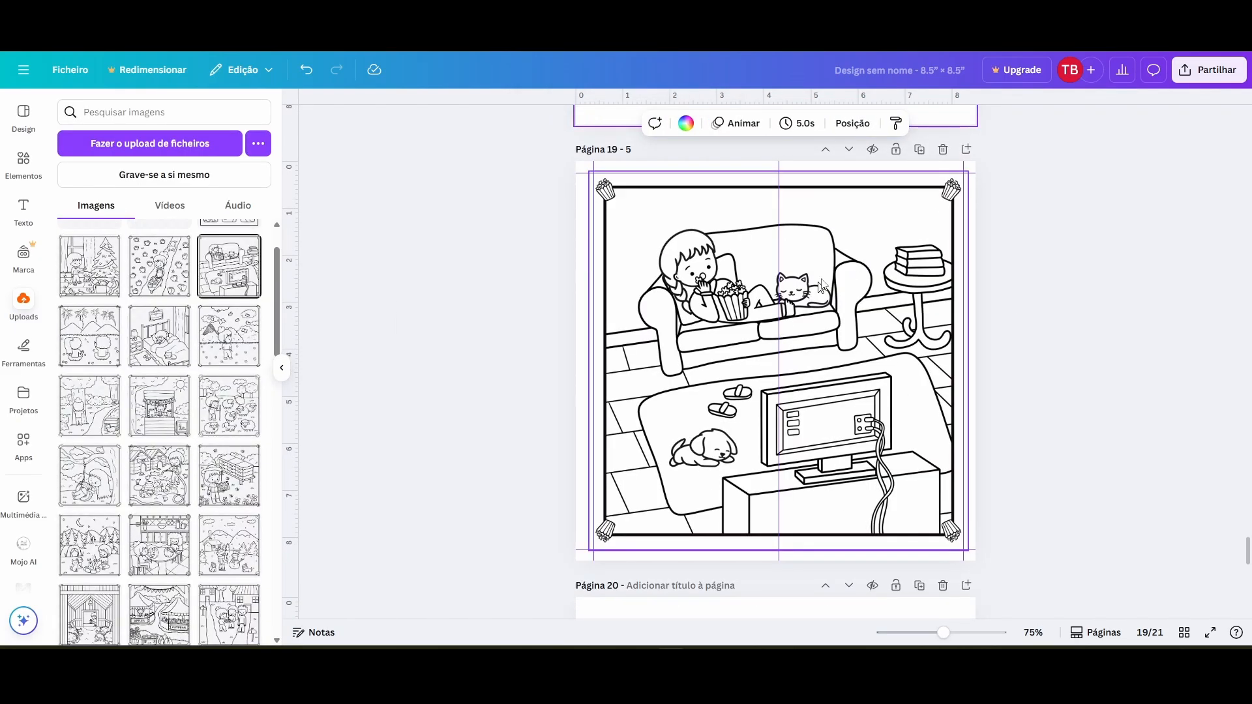
- Move the sofa image "36 Final" into the "Farm Days With Tay Vol. 2" folder
left_click(248, 253)
left_click(295, 343)
left_click(360, 352)
left_click(418, 523)
- Duplicate page 19 with a blank page 20 in between, and title the copy on page 21 "6"
left_click(919, 149)
left_click(628, 150)
type("6")
scroll(981, 261, "down", 10)
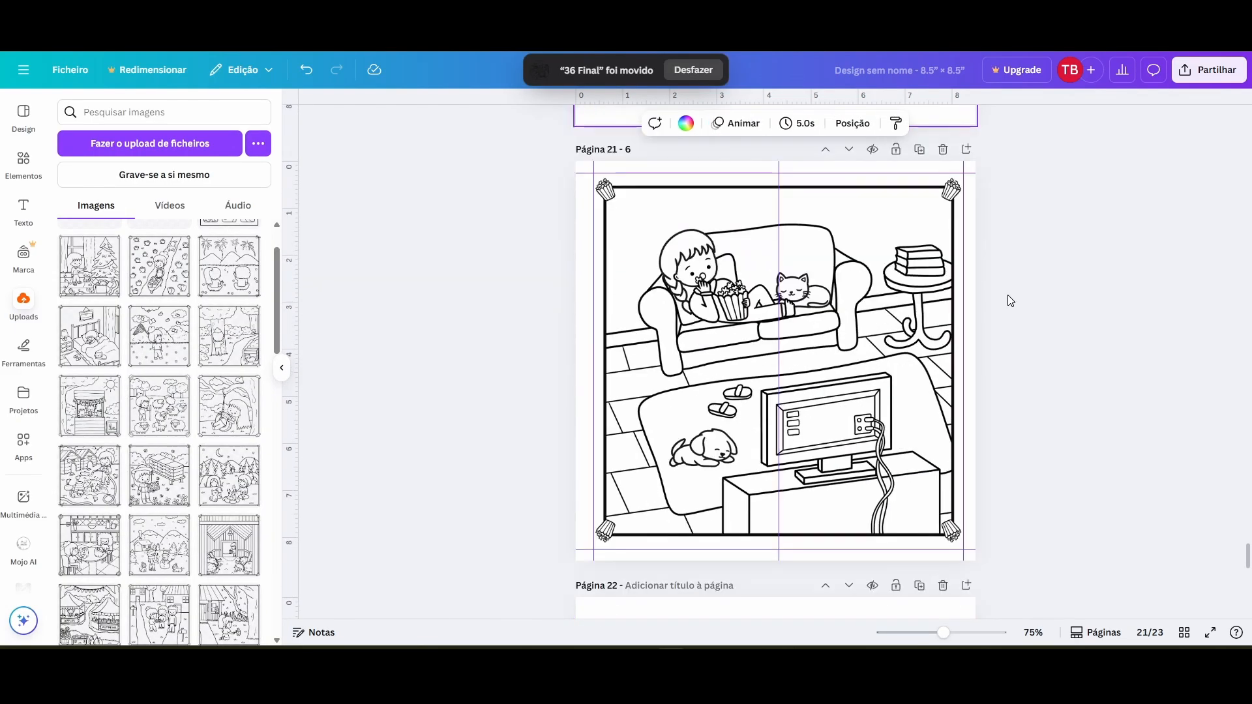
- Replace page 21's illustration with the vegetable garden scene and move its image "1 Final" into the "Farm Days With Tay Vol. 2" folder
scroll(160, 457, "down", 9)
left_click_drag(115, 531, 769, 365)
left_click(144, 495)
left_click(202, 547)
left_click(313, 619)
- Add a blank page 22 and a page 23 copy titled "7", replacing its illustration with the beekeeper scene
left_click(920, 149)
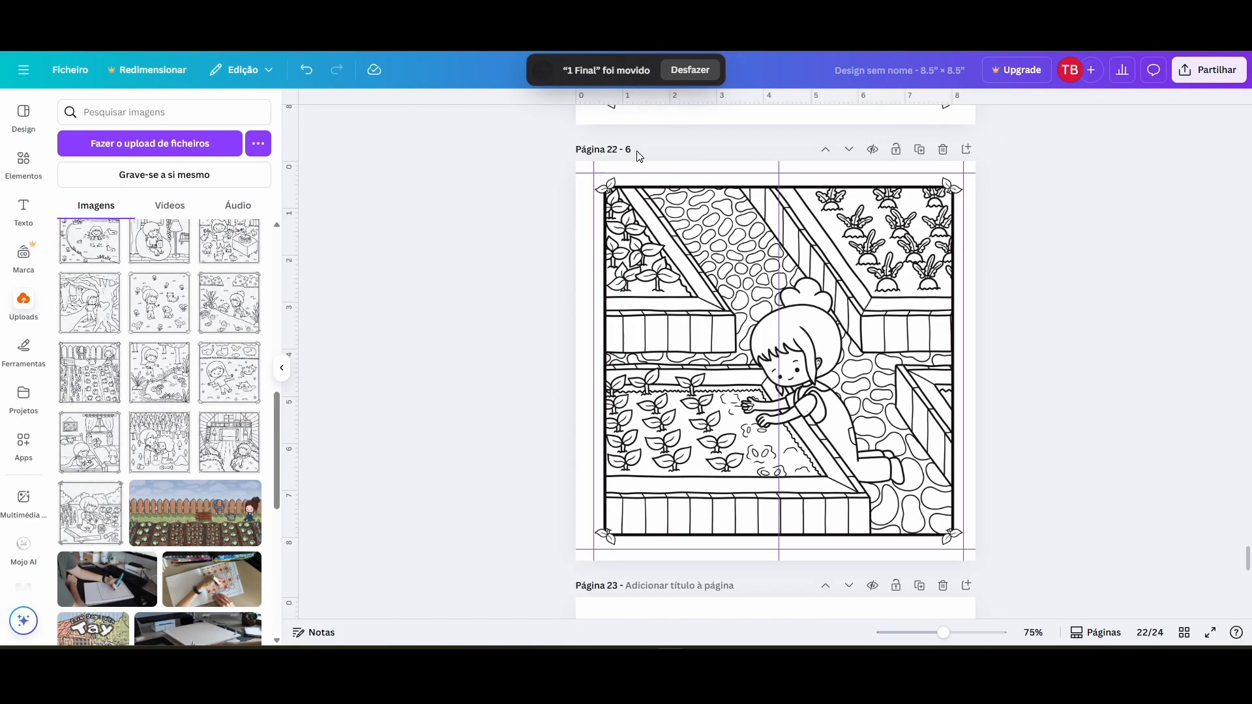
left_click(919, 150)
scroll(147, 456, "up", 10)
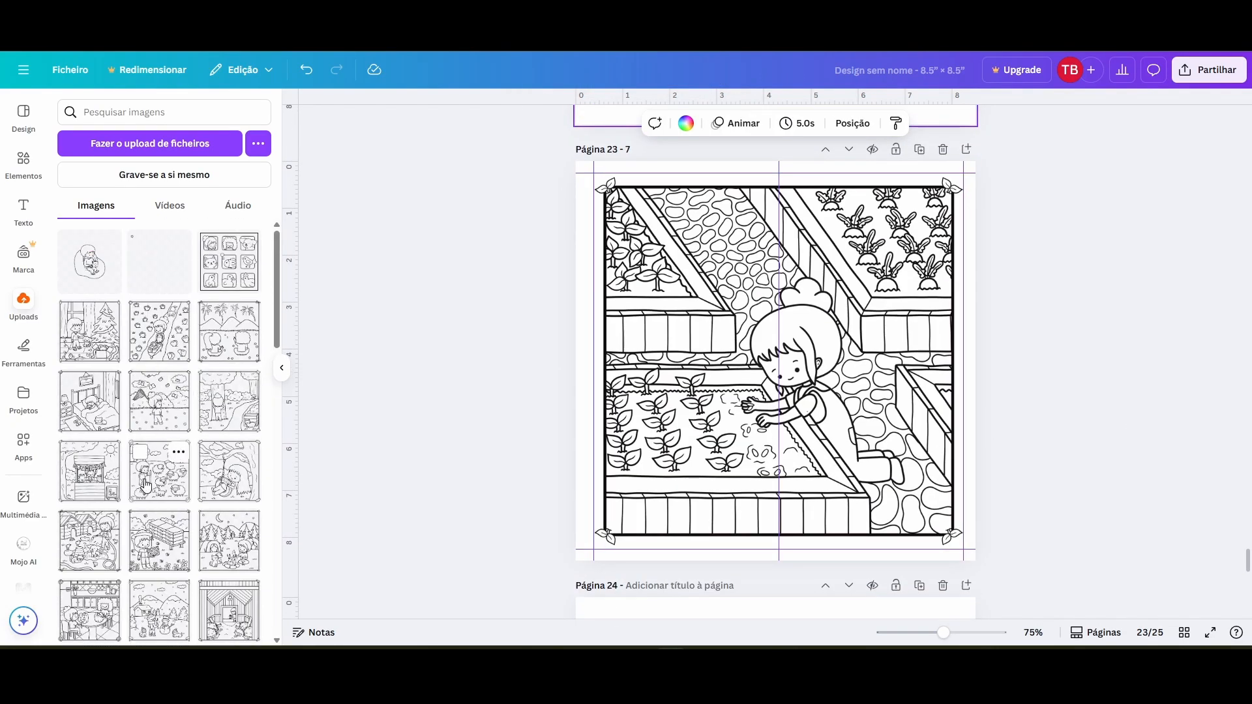
left_click_drag(159, 541, 770, 365)
- Move the beekeeper image "39 Final" into the "Farm Days With Tay Vol. 2" folder
left_click(178, 522)
left_click(215, 561)
left_click(280, 444)
- Add a blank page 24 and a page 25 copy titled "8", replacing its illustration with the girl catching butterflies
left_click(920, 149)
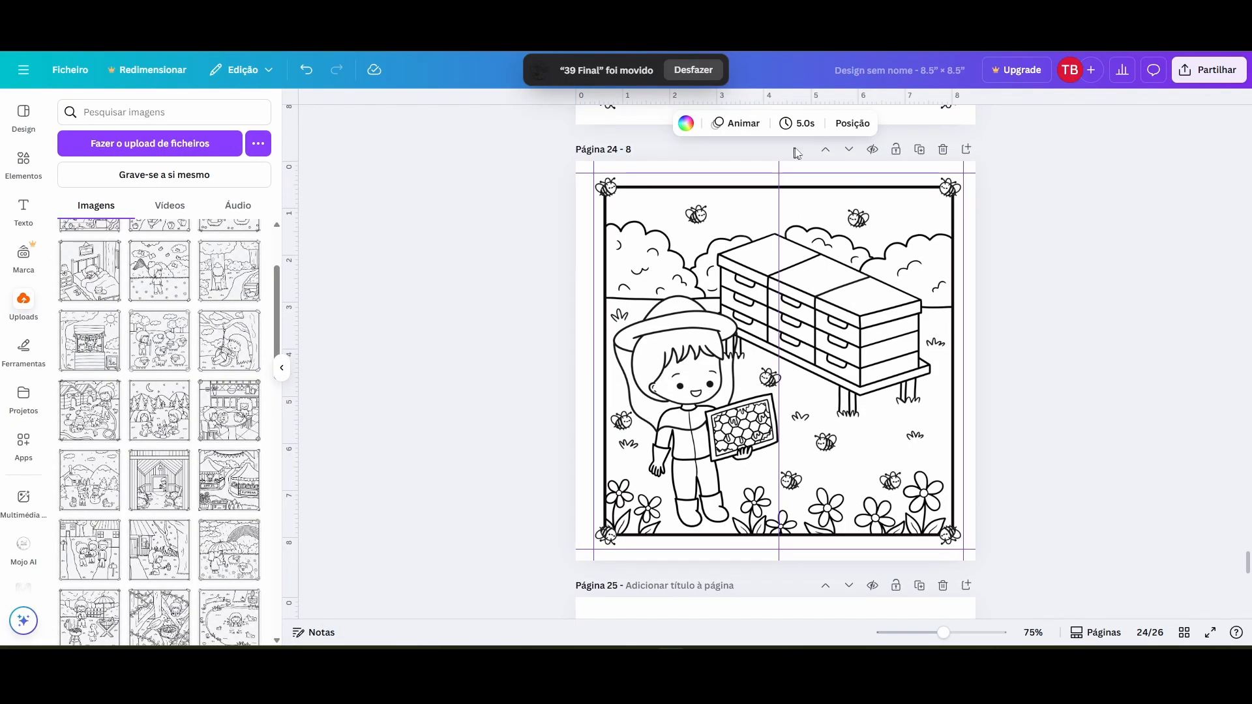
left_click(920, 149)
scroll(773, 363, "up", 1)
left_click_drag(159, 272, 769, 365)
- Move the butterfly-catching image into the "Farm Days With Tay Vol. 2" folder
left_click(178, 252)
left_click(252, 366)
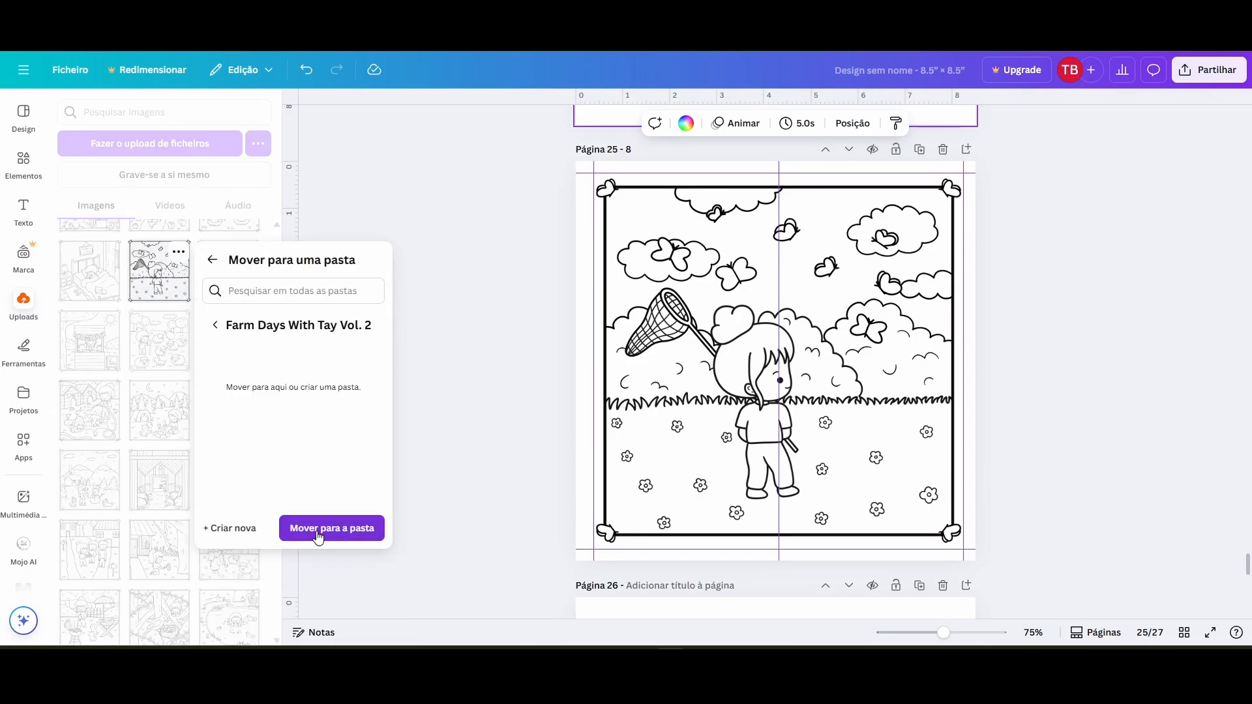
left_click(319, 528)
- Add a blank page 26 and a page 27 copy titled "9", replacing its illustration with the girl watching a bird's nest
left_click(919, 149)
left_click(920, 149)
left_click_drag(90, 615, 769, 365)
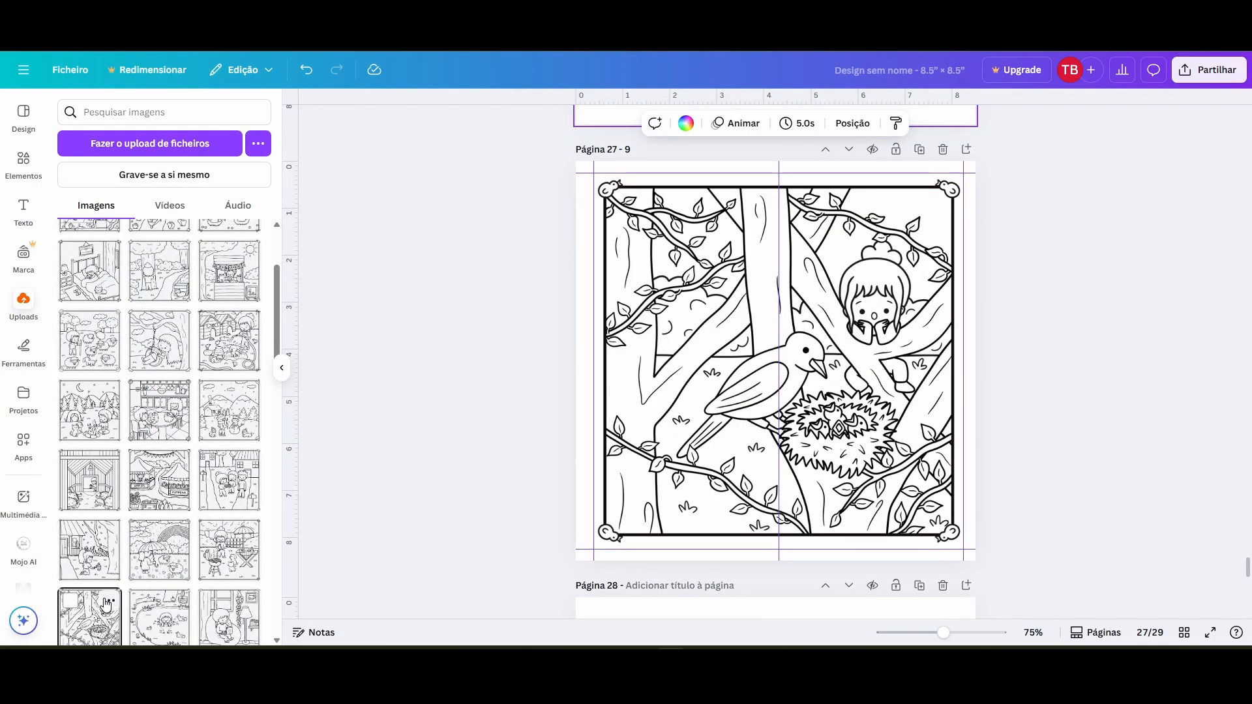
- Move the bird's nest image into the "Farm Days With Tay Vol. 2" folder
left_click(109, 602)
left_click(157, 561)
left_click(265, 620)
- Duplicate page 27, title the copy "10", and insert a blank page between the two
left_click(919, 149)
double_click(626, 152)
type("10")
scroll(906, 261, "up", 8)
left_click(967, 235)
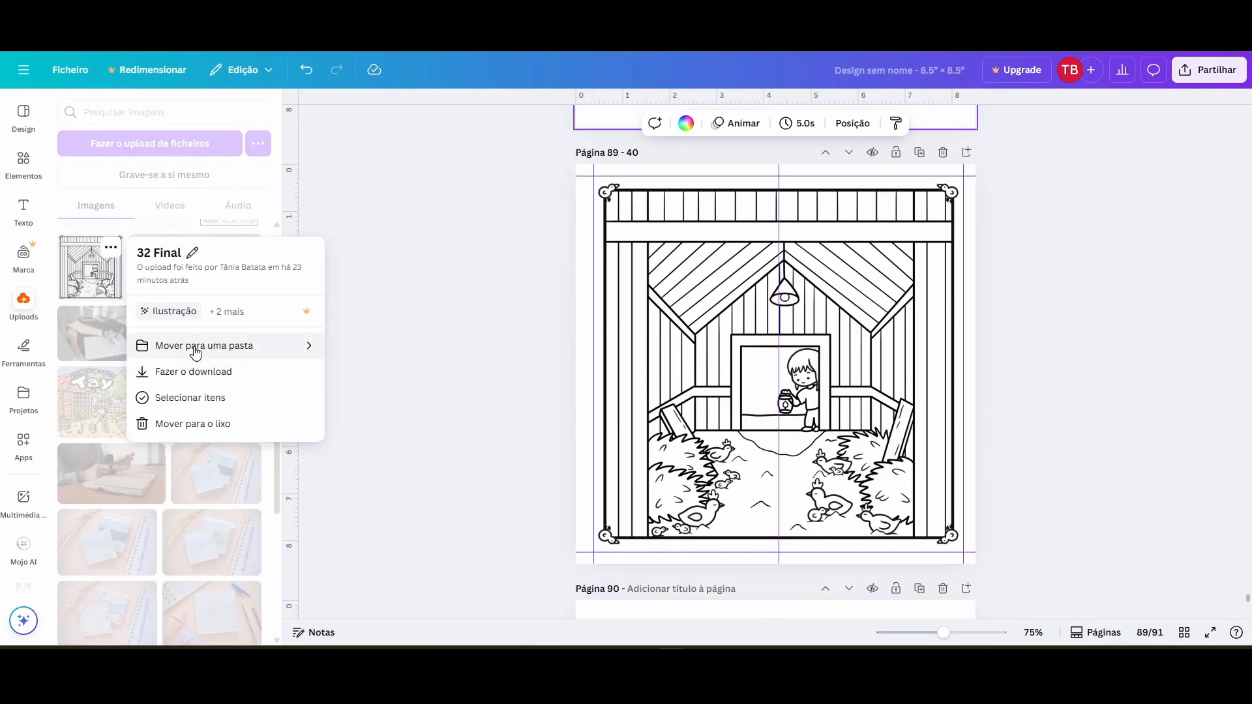
- Move the "32 Final" illustration into the "Farm Days With Tay Vol. 2" folder and add a blank page after page 89
left_click(187, 346)
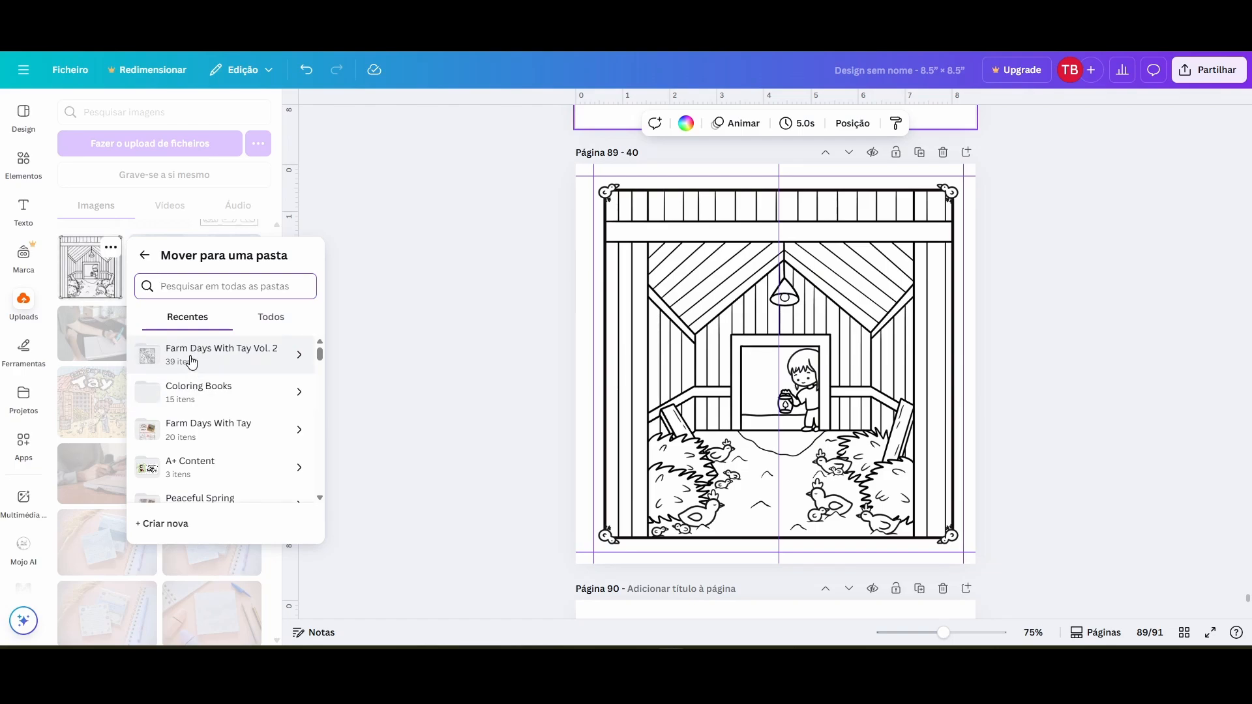
left_click(191, 361)
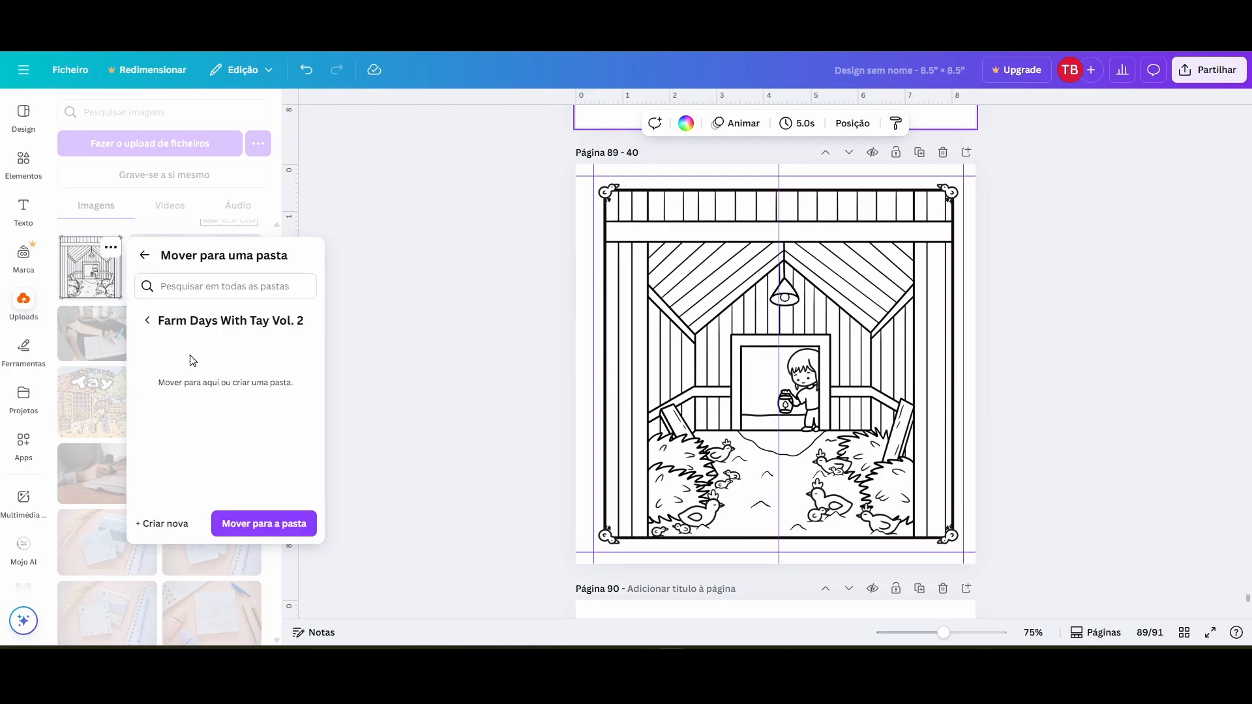
left_click(239, 526)
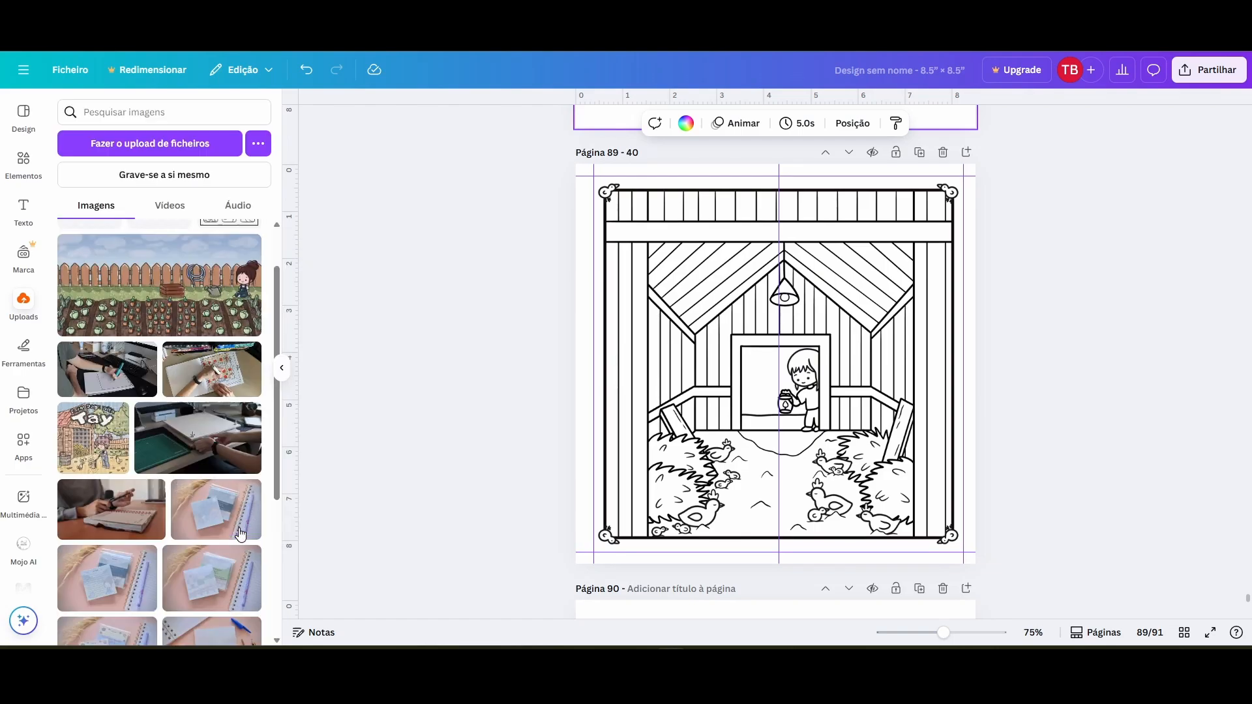
left_click(966, 153)
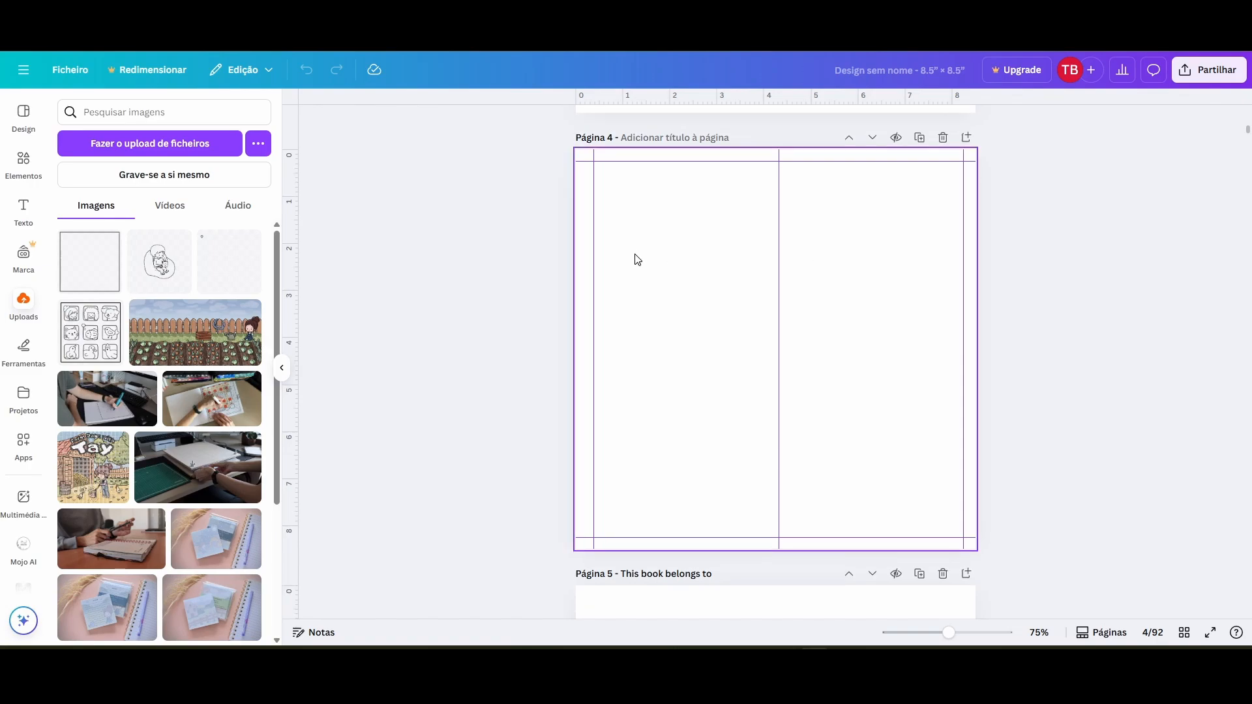
- Place the uploaded square frame on page 9, "Table of Contents", enlarge it to the page margins and centre it
scroll(636, 256, "down", 10)
scroll(634, 254, "down", 15)
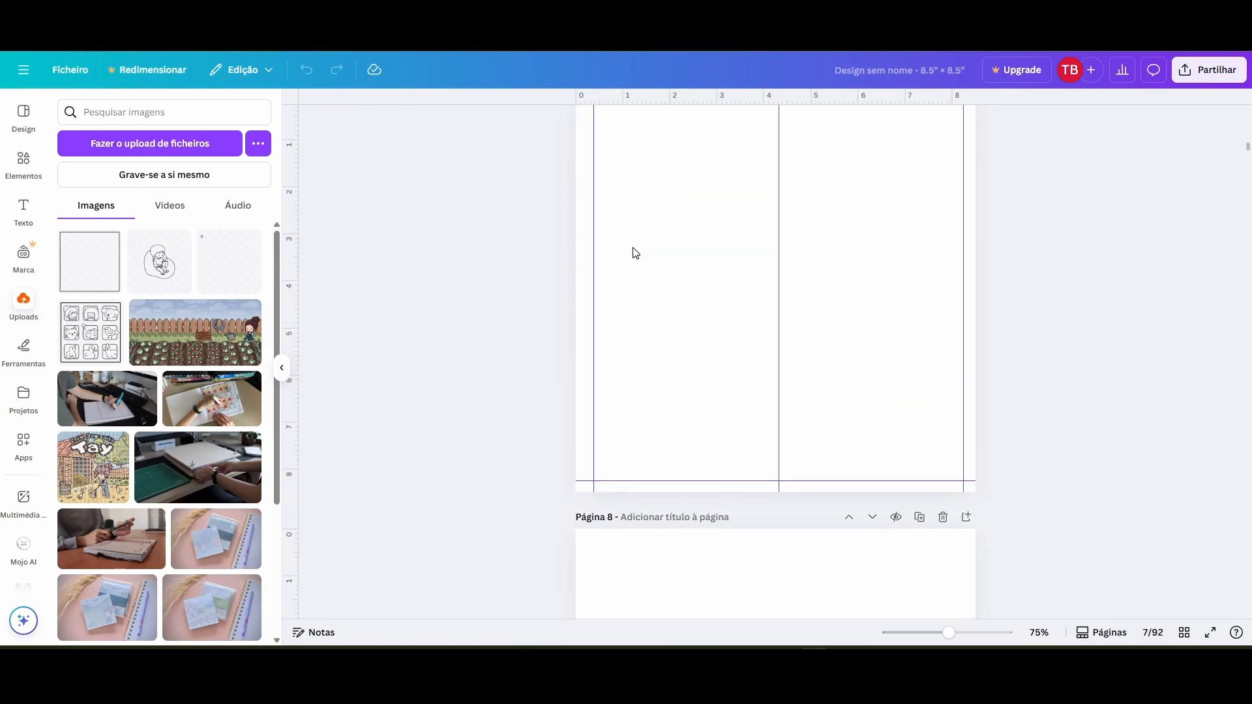
left_click(650, 284)
left_click(71, 274)
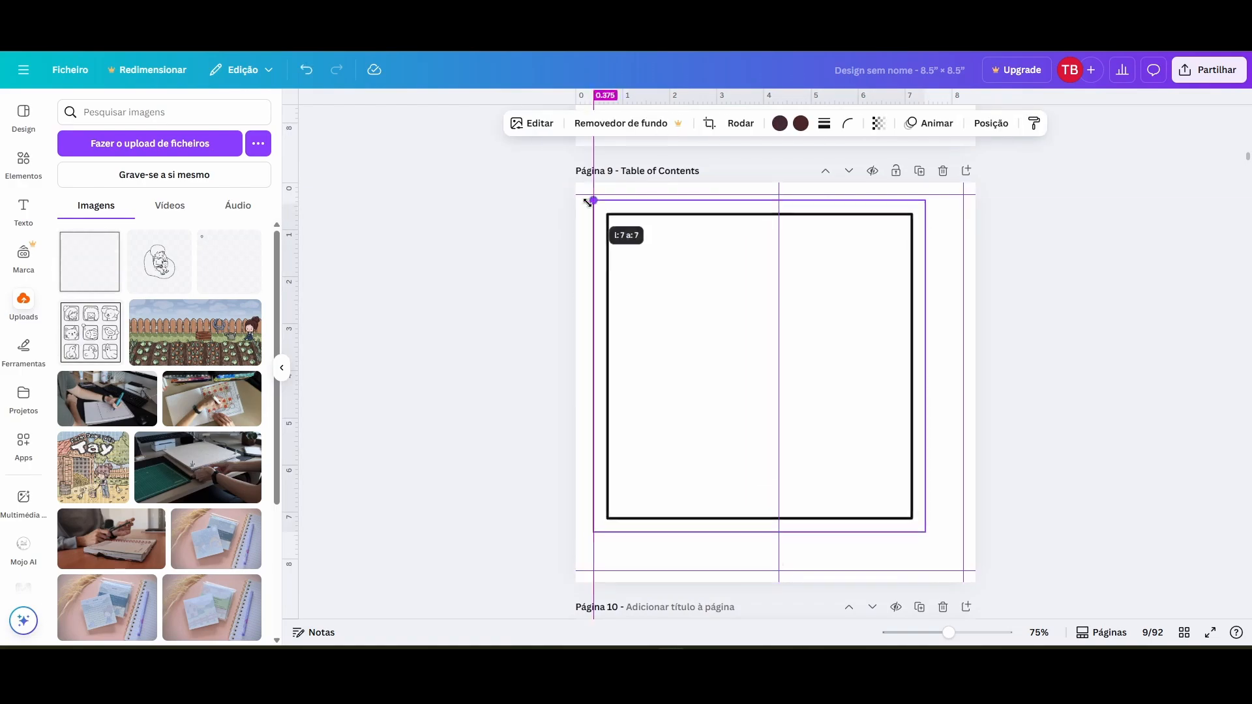
left_click_drag(588, 203, 584, 197)
left_click_drag(925, 532, 968, 574)
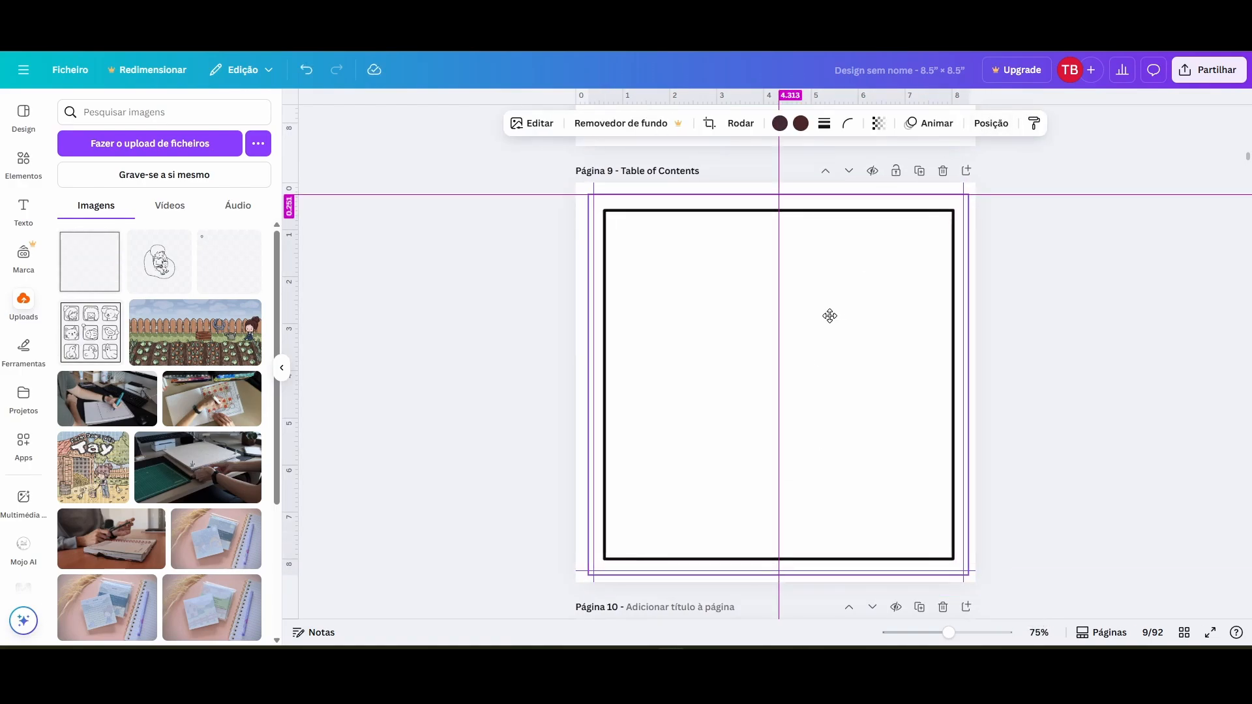
left_click_drag(829, 315, 830, 314)
left_click(1042, 291)
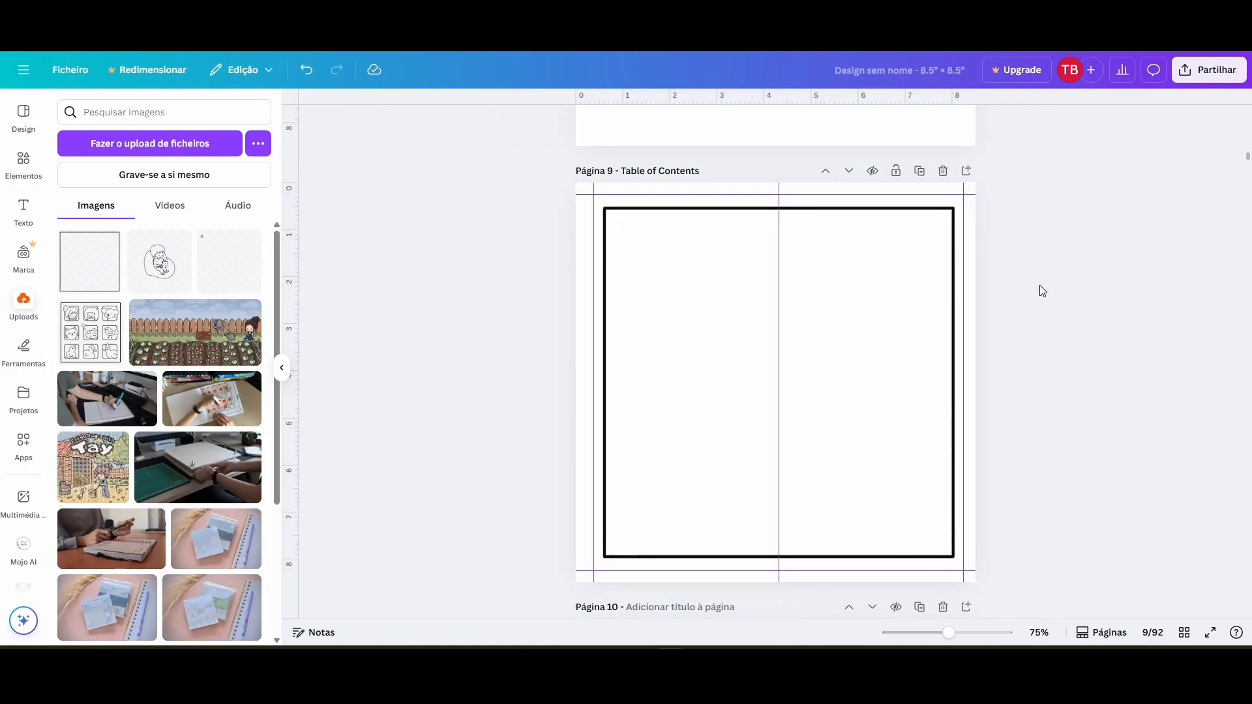
- Paste the "In this book I'll be..." heading and its bulleted line into the frame, and insert the uploaded flower outline image
key("ctrl+v")
left_click(996, 270)
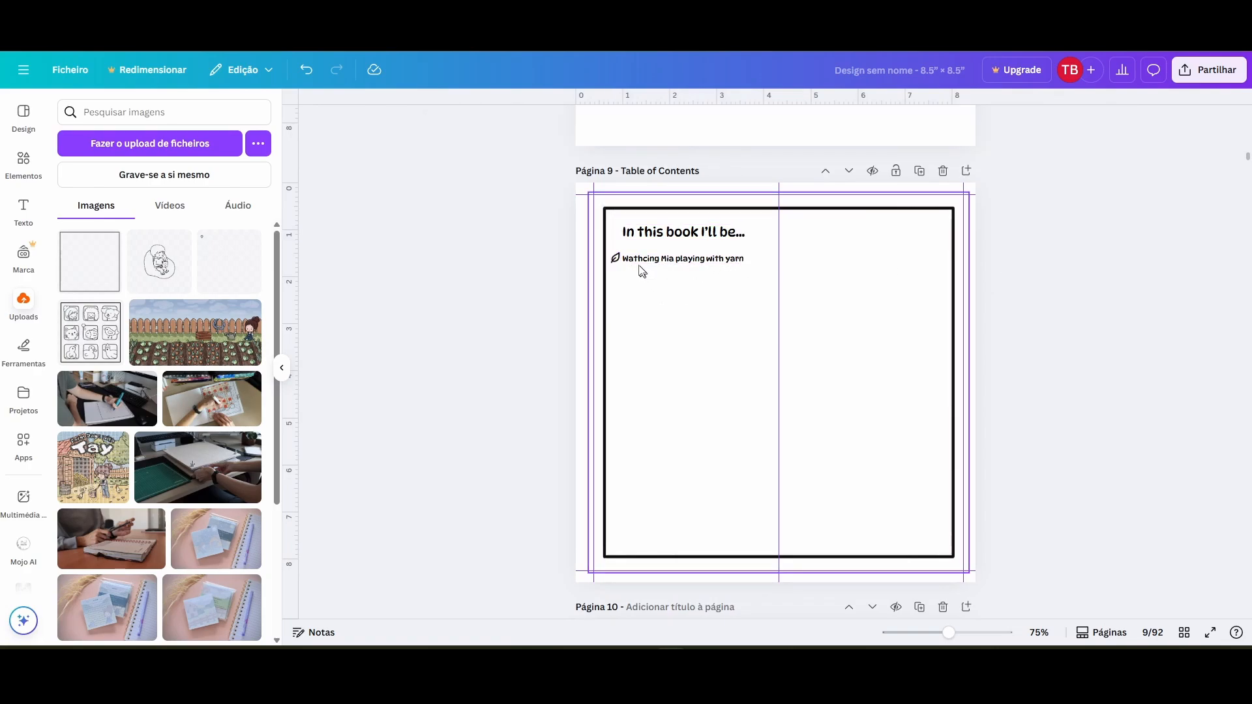
left_click(615, 259)
left_click(249, 254)
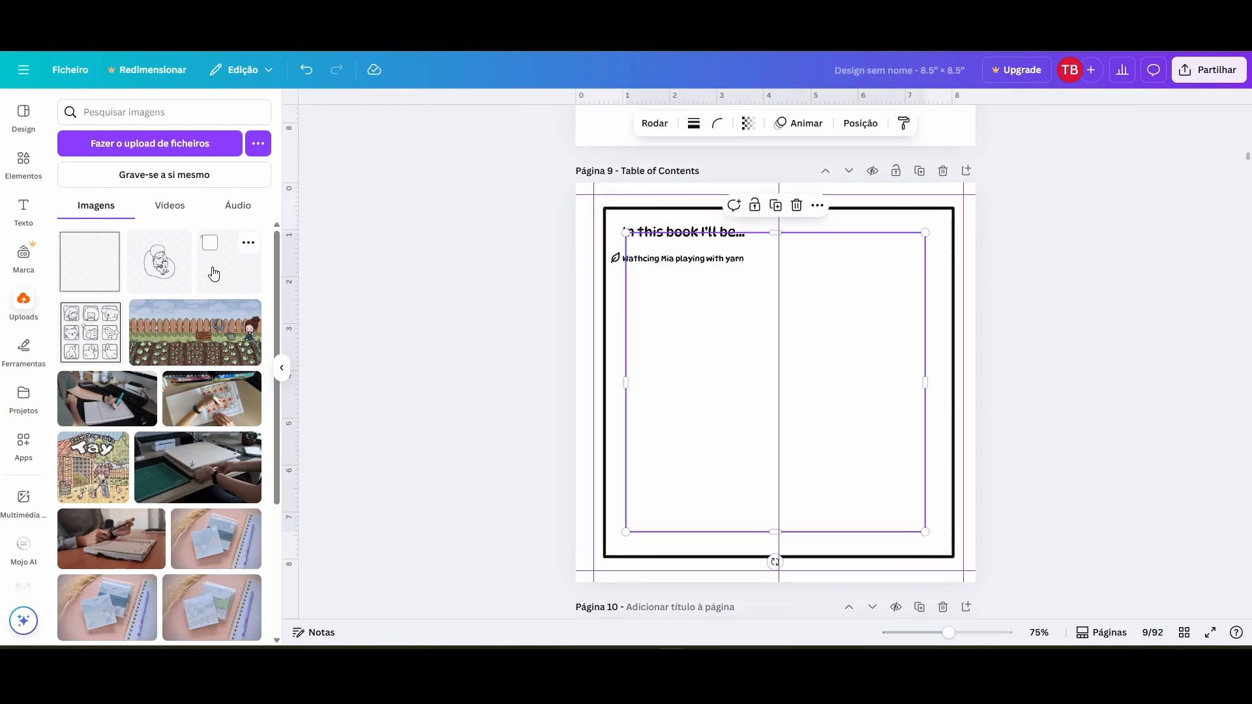
left_click_drag(693, 335, 730, 374)
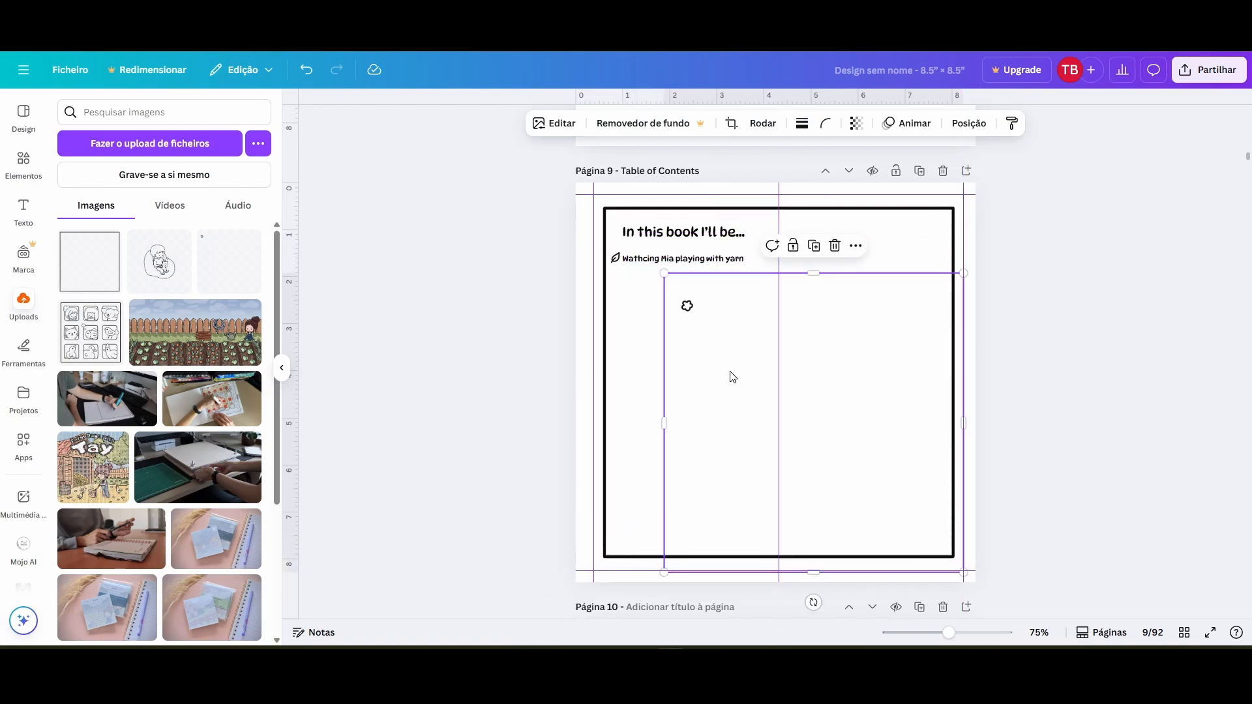
- Crop the flower image tightly around its outline and place it, about 0.2 inches wide, as the line's bullet instead of the leaf
left_click(731, 123)
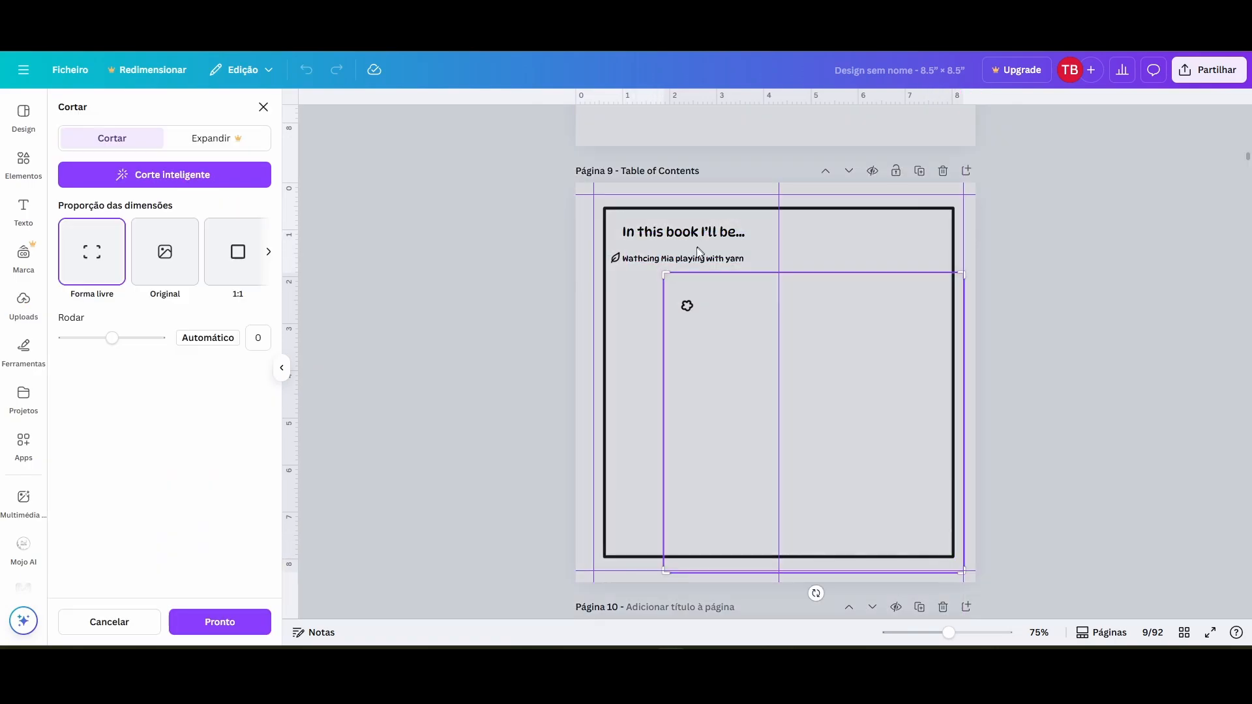
left_click_drag(664, 274, 679, 299)
scroll(704, 313, "up", 3)
scroll(704, 314, "down", 3)
left_click_drag(961, 544, 580, 176)
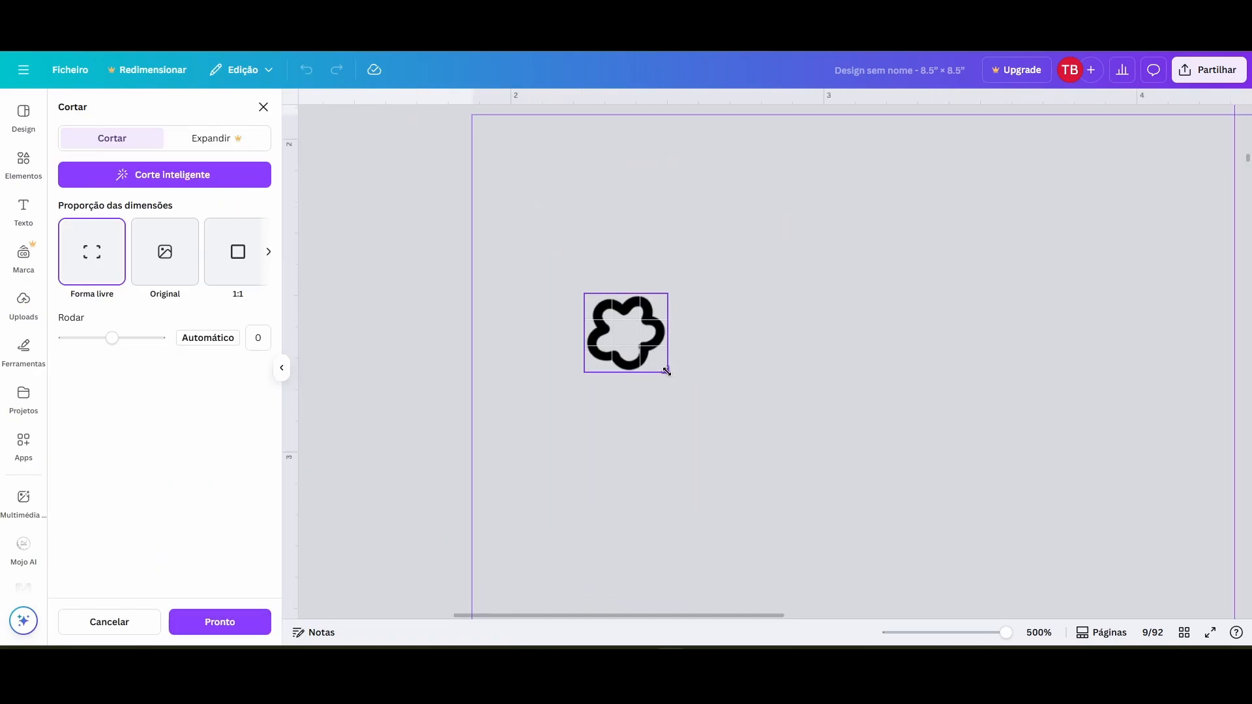
left_click(220, 622)
scroll(499, 273, "up", 5)
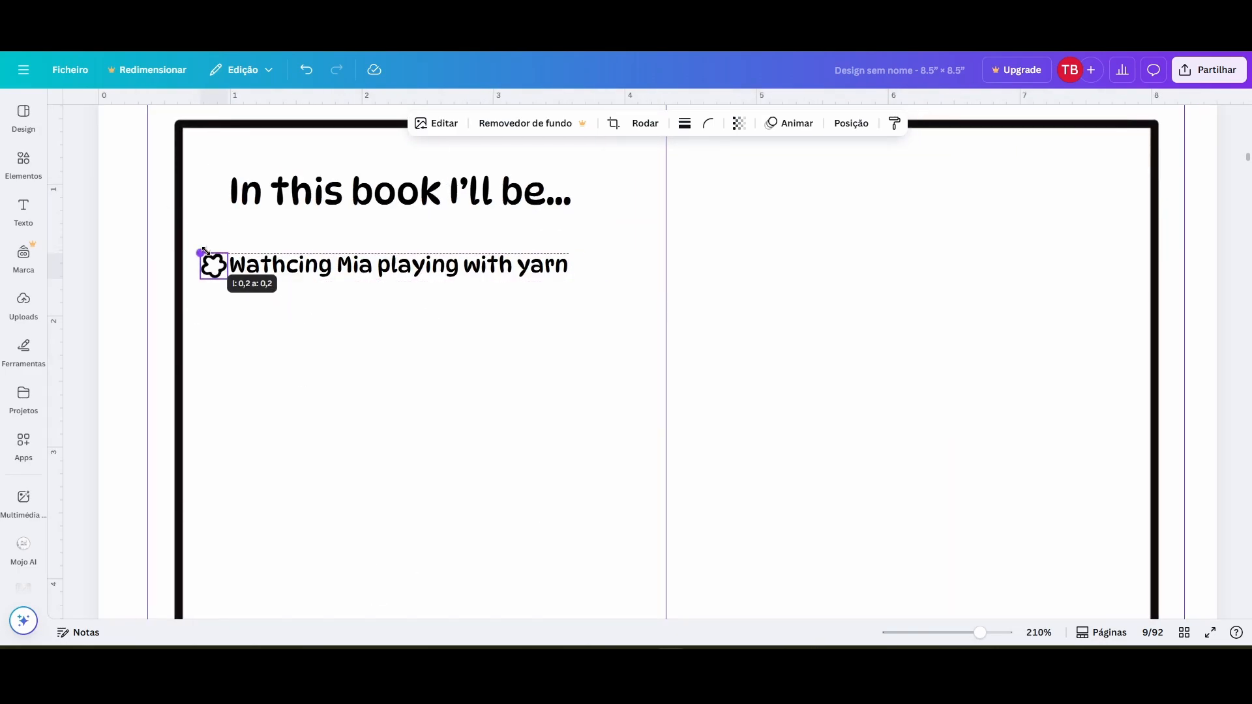
scroll(399, 353, "down", 5)
scroll(399, 353, "down", 1)
- Replace the bulleted line's text with "Collecting eggs from the chicken coop"
double_click(547, 247)
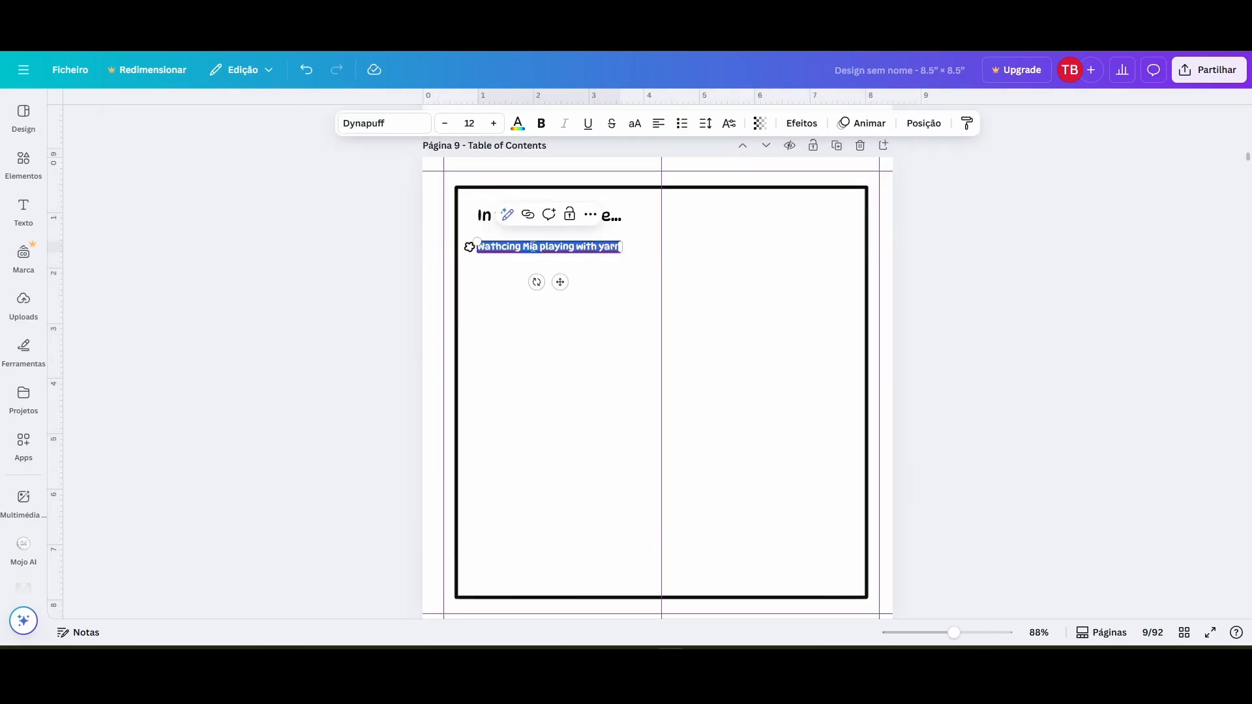
type("Collecting eggs from the chicken coop")
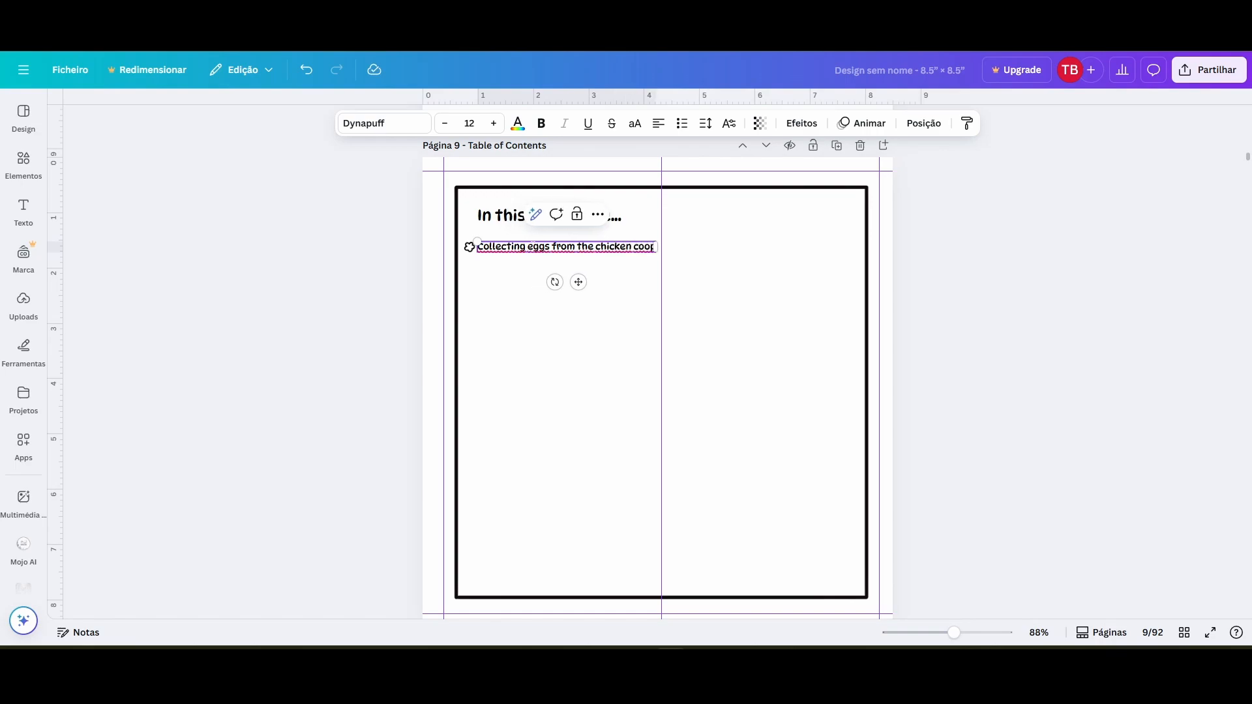
left_click(707, 291)
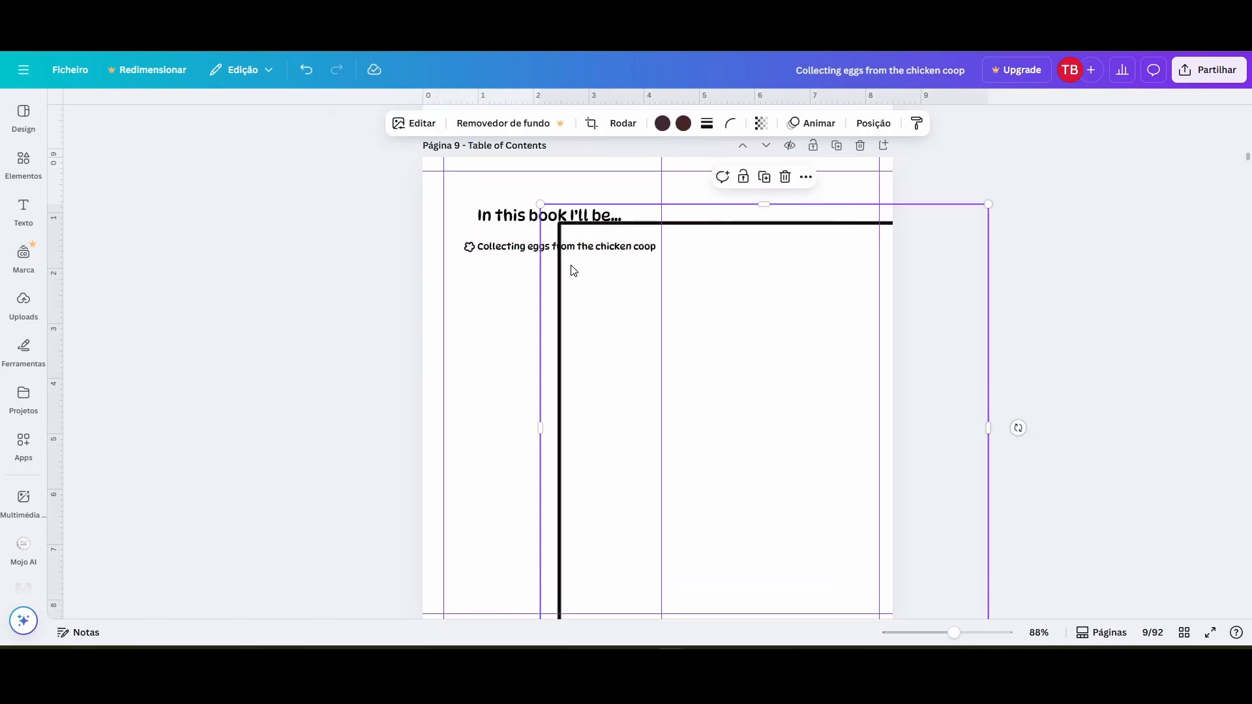
left_click(646, 149)
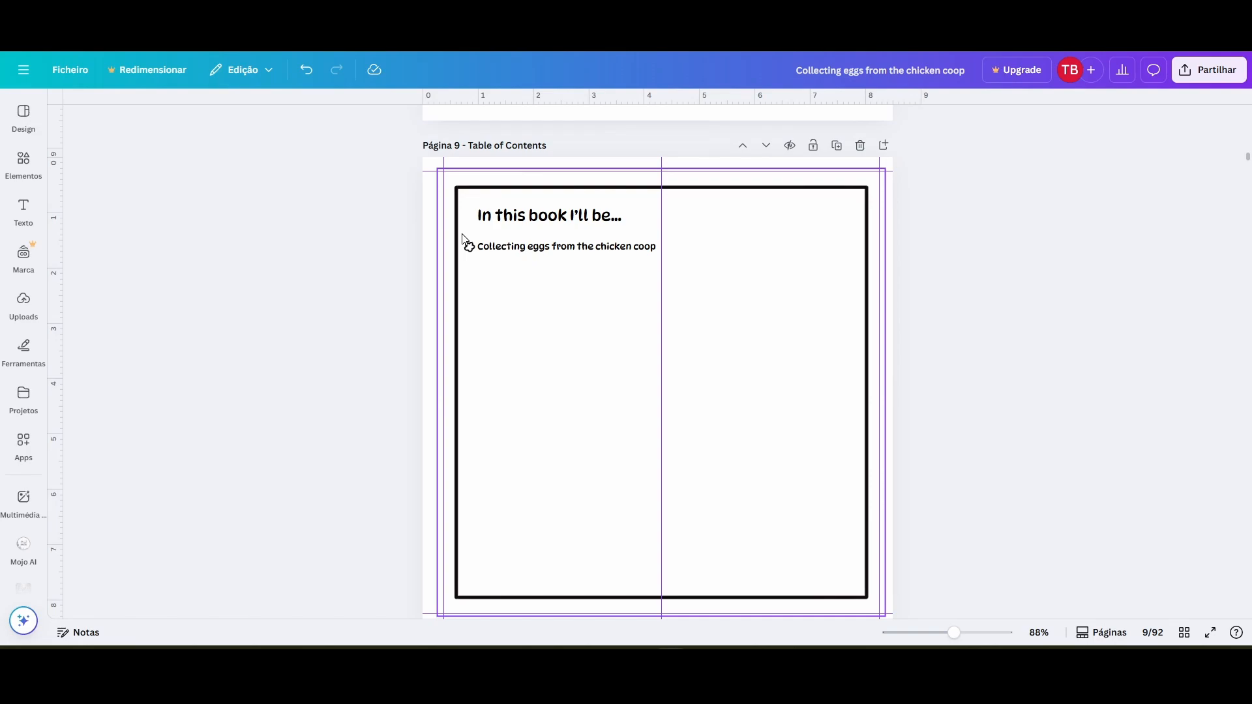
- Duplicate the flower bullet with its text and align the copy directly below the first line
left_click_drag(462, 238, 660, 260)
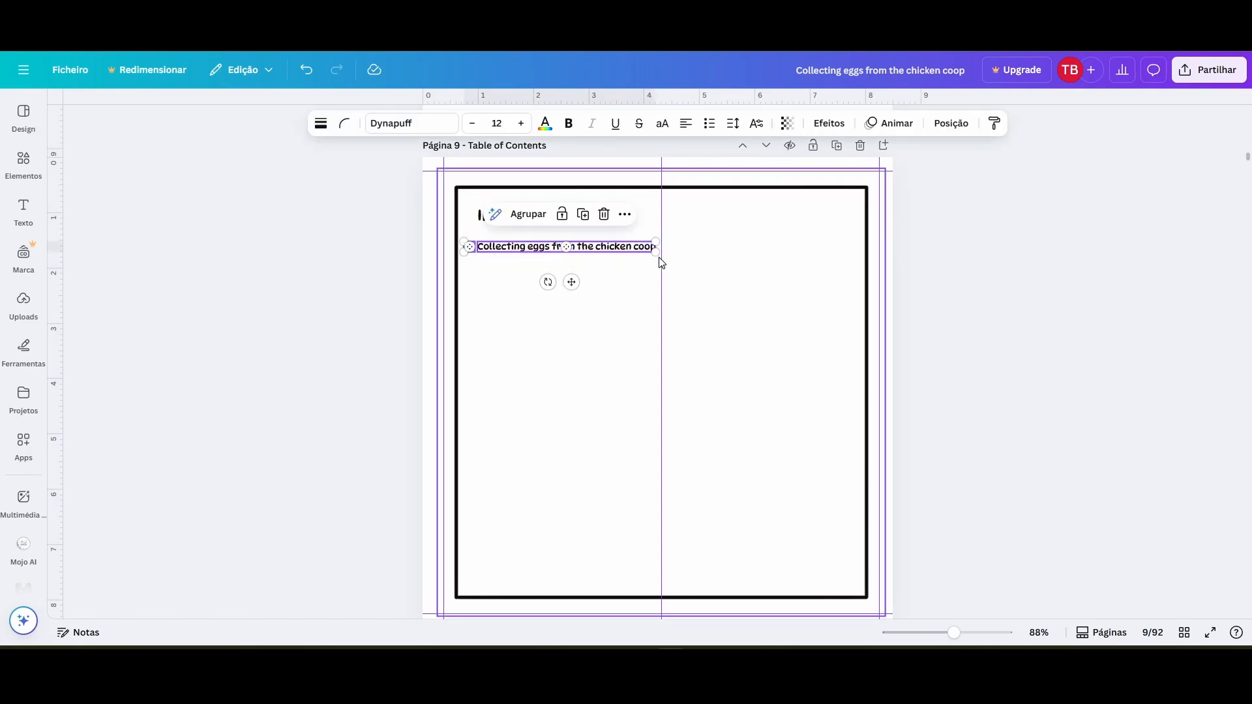
left_click(584, 218)
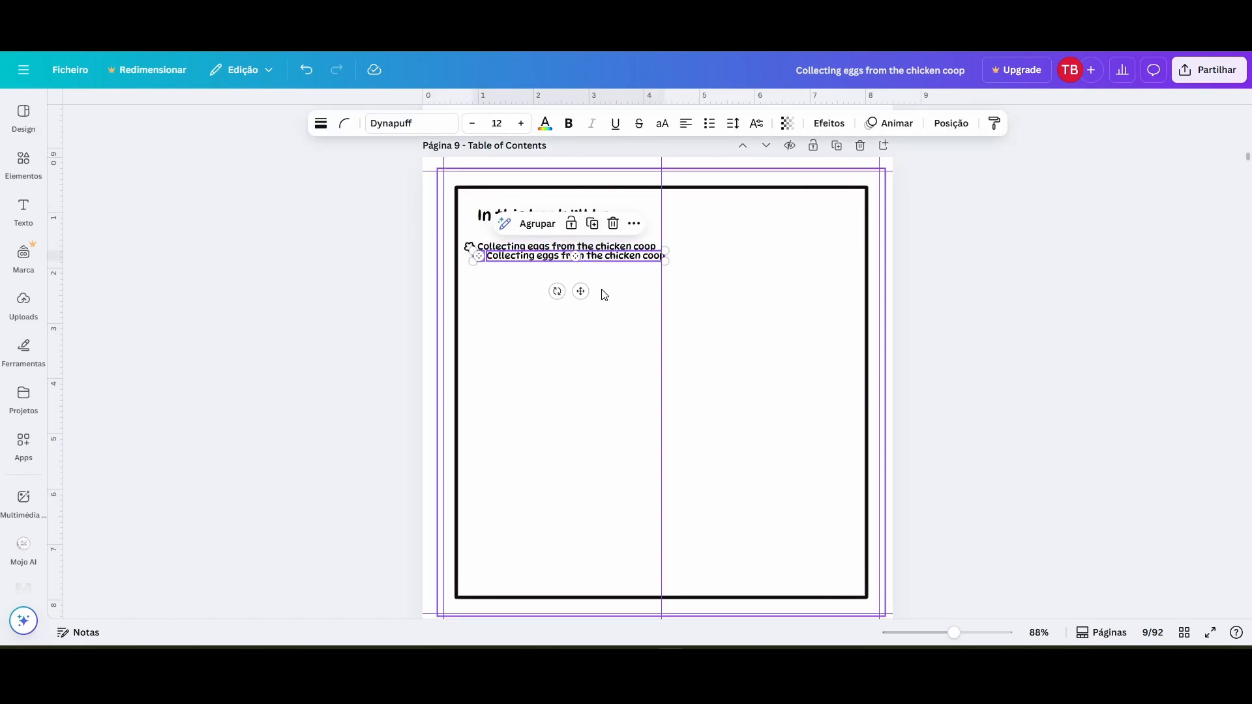
left_click_drag(578, 291, 574, 298)
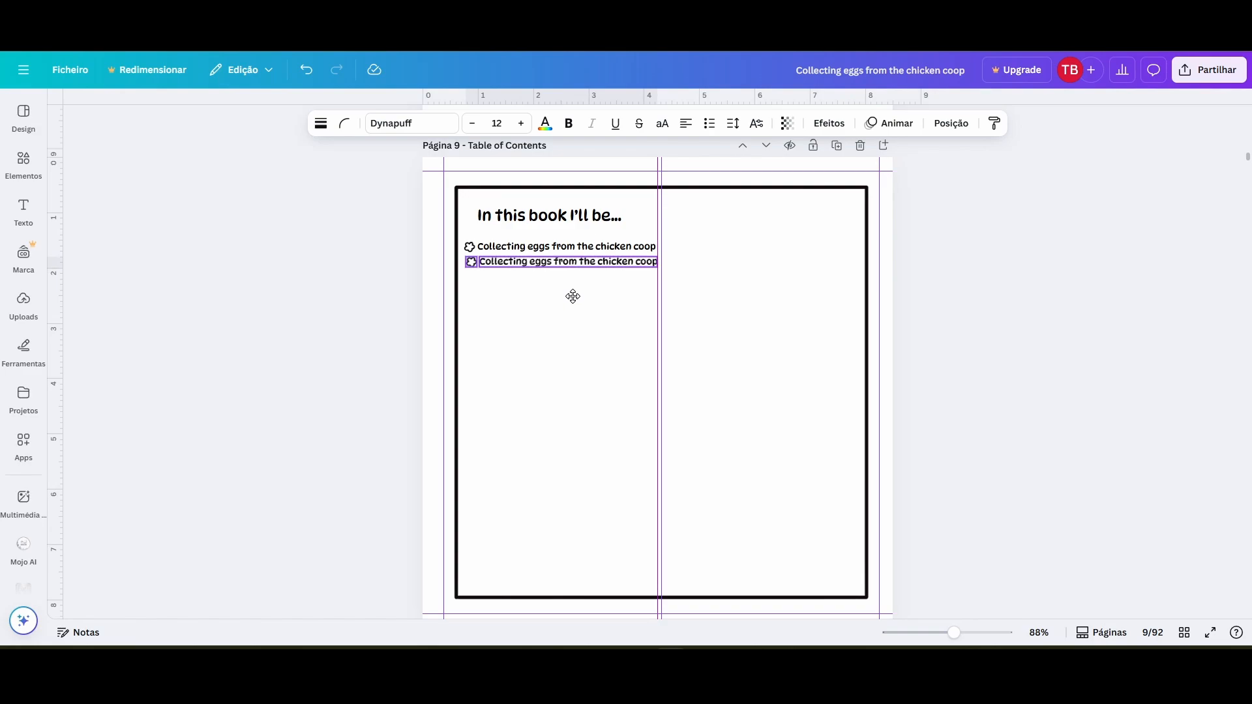
- Try filling the first column with closely spaced copies of the bulleted line, and delete those extra copies
key("ctrl+d")
key("ctrl+d")
key("ctrl+d")
key("ctrl+d")
key("ctrl+d")
key("ctrl+d")
key("ctrl+d")
key("ctrl+d")
key("ctrl+d")
key("ctrl+d")
key("ctrl+d")
key("ctrl+d")
key("ctrl+d")
key("ctrl+d")
key("ctrl+d")
key("ctrl+d")
key("ctrl+d")
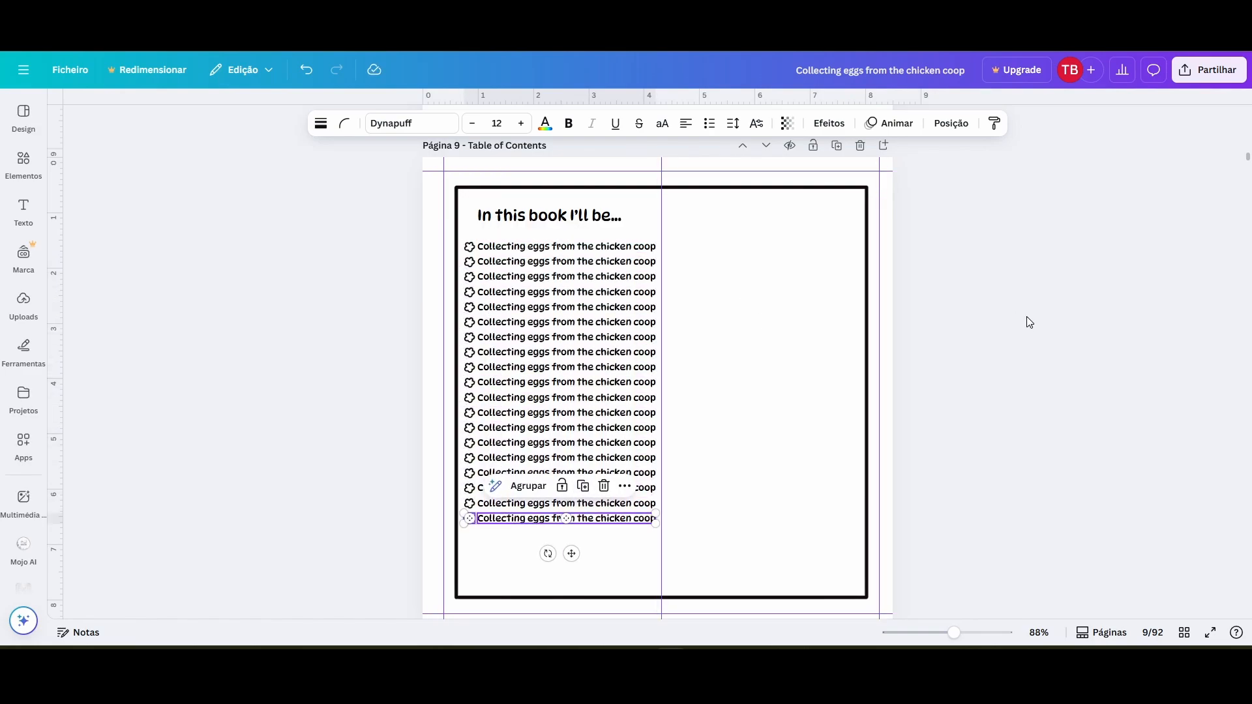
key("ctrl+d")
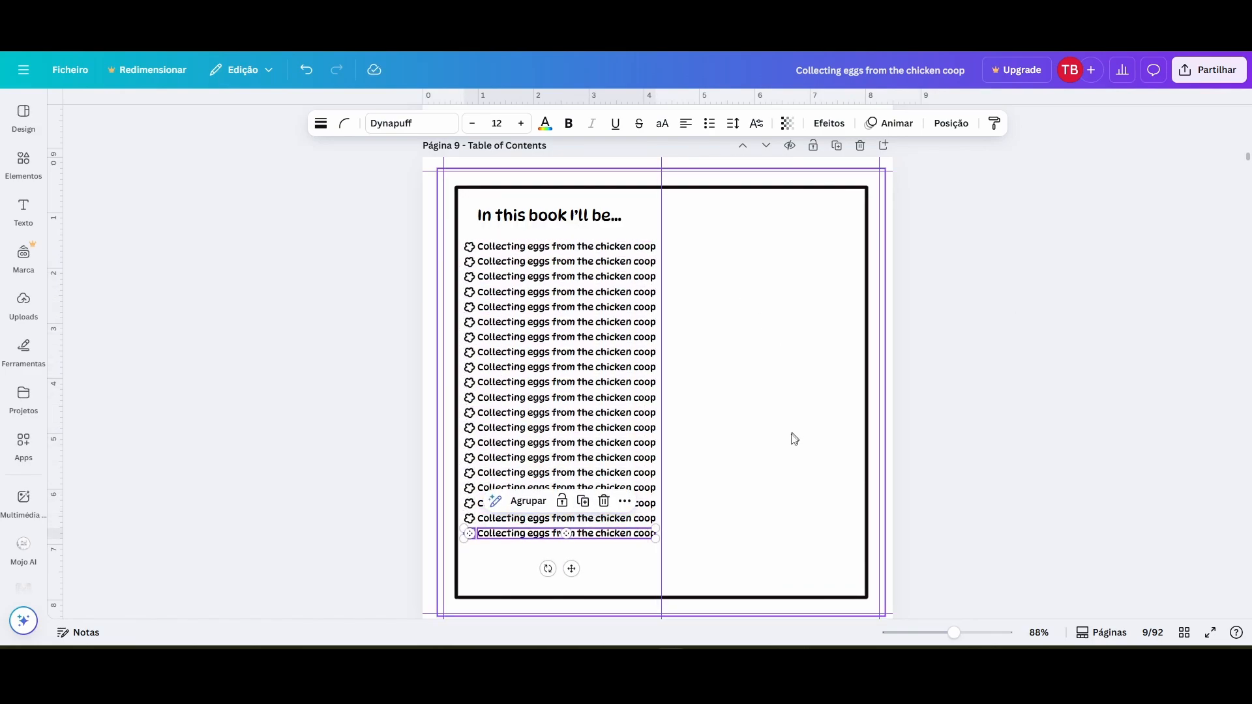
left_click_drag(640, 567, 513, 263)
left_click_drag(689, 542, 469, 275)
key("Delete")
- Lower the second bulleted line slightly and repeat it at that spacing until the column has 20 entries
left_click_drag(681, 273, 469, 261)
left_click_drag(572, 297, 572, 301)
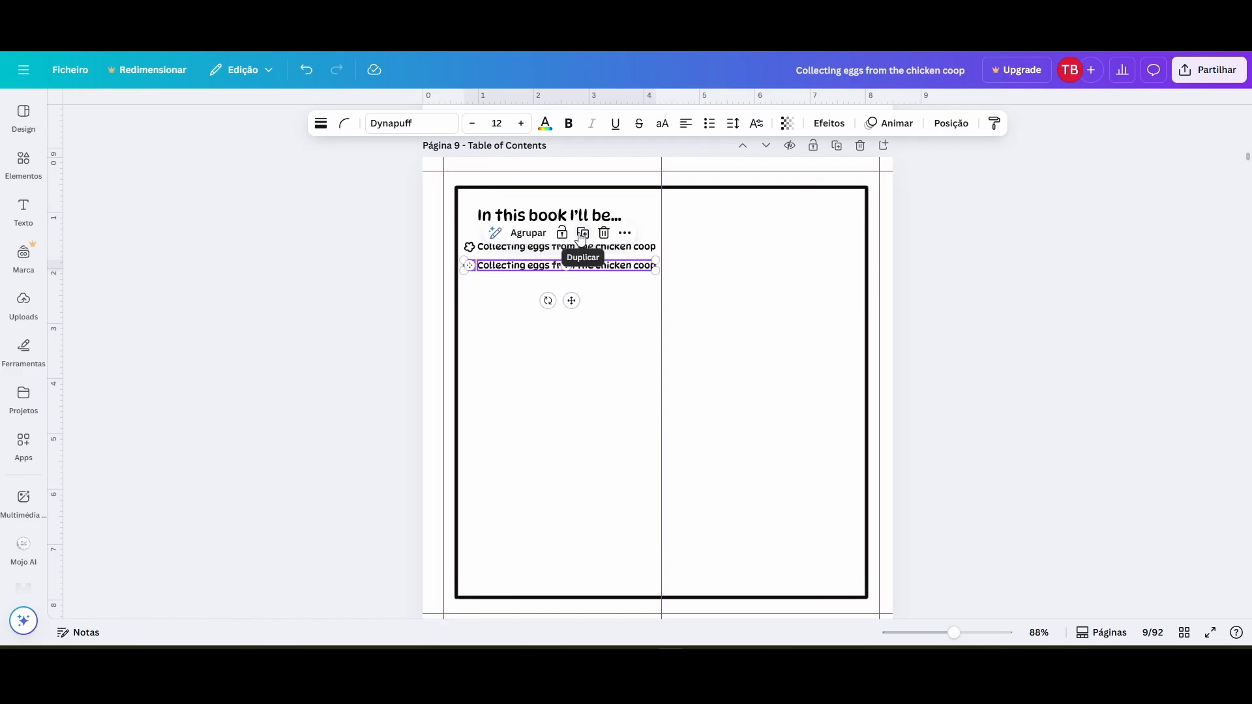
left_click(582, 234)
key("ctrl+d")
key("ctrl+d")
key("ctrl+d")
key("ctrl+d")
key("ctrl+d")
key("ctrl+d")
key("ctrl+d")
key("ctrl+d")
key("ctrl+d")
key("ctrl+d")
key("ctrl+d")
key("ctrl+d")
key("ctrl+d")
key("ctrl+d")
key("ctrl+d")
key("ctrl+d")
key("ctrl+d")
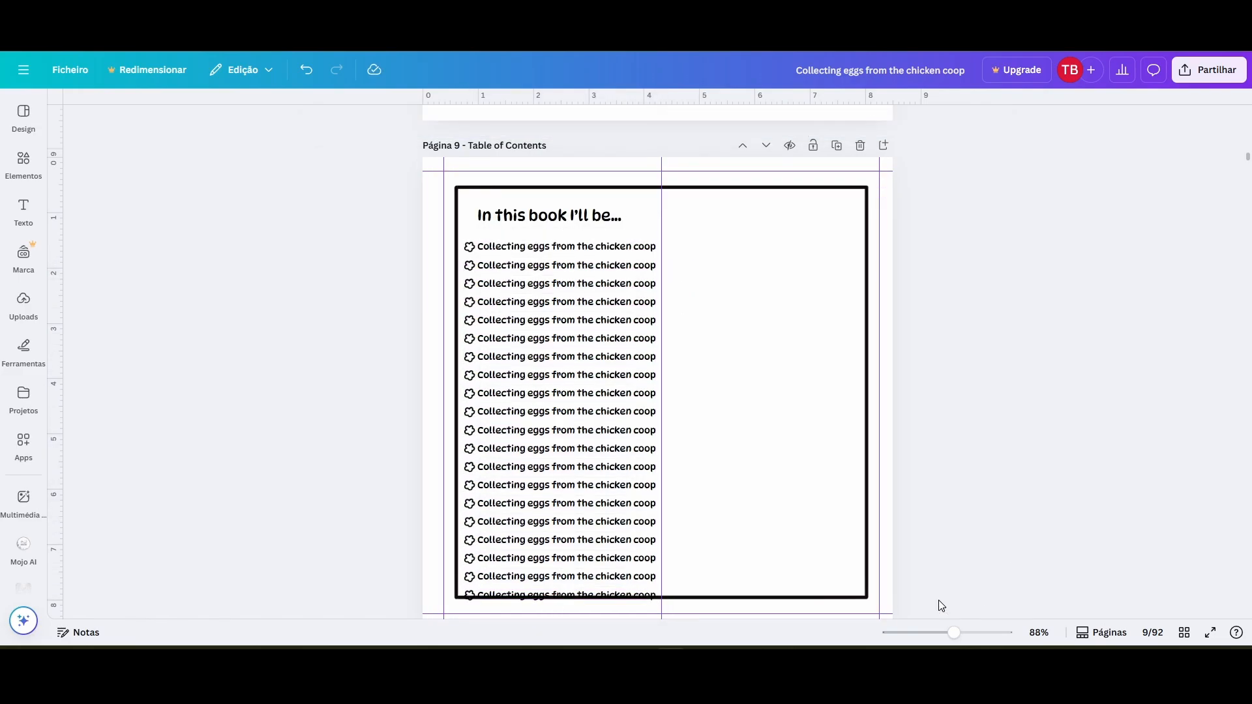
- Nudge the column of entries and the heading upward so that all lines fit inside the frame
left_click_drag(939, 607, 470, 241)
key("Up")
key("Up")
key("Up")
key("Up")
key("Up")
key("Up")
key("Up")
key("Up")
key("Up")
key("Up")
left_click(587, 221)
key("Up")
key("Up")
key("Up")
key("Up")
key("Up")
key("Up")
key("Up")
key("Up")
key("Up")
key("Up")
key("Up")
key("Up")
key("Up")
key("Up")
- Duplicate the whole column of 20 entries and place the copy beside it in the other half of the frame
left_click_drag(704, 229, 652, 230)
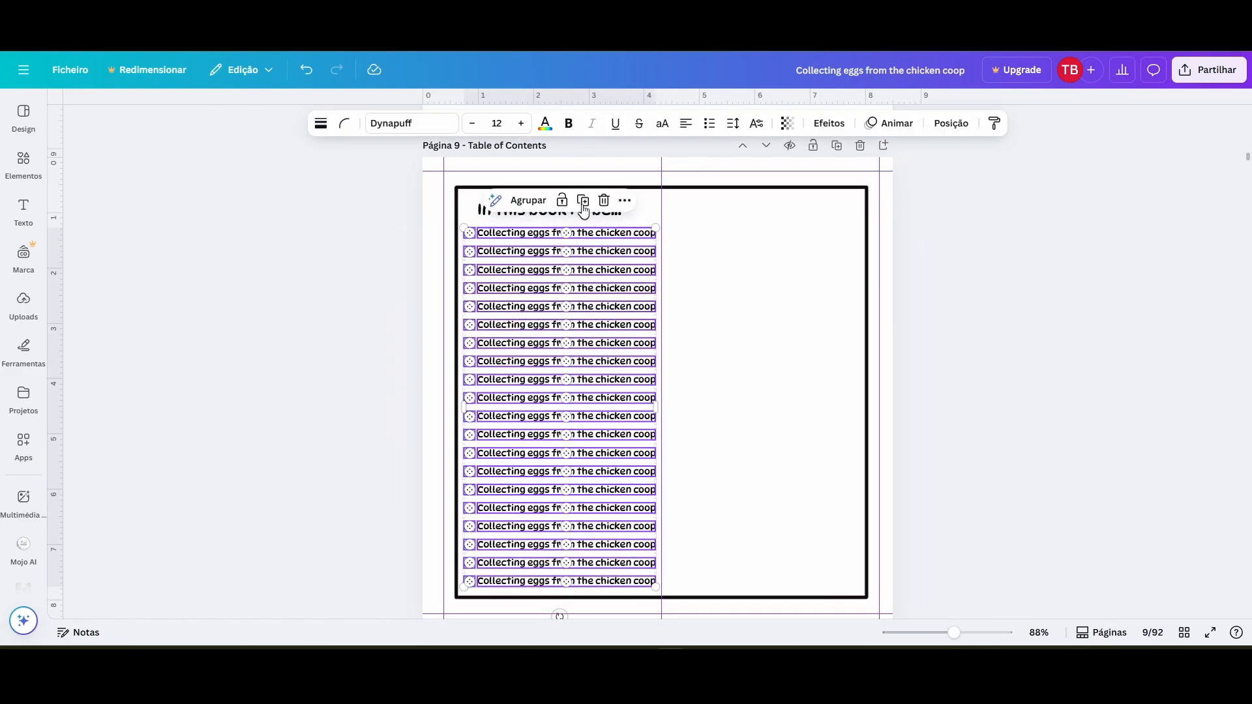
left_click(582, 200)
left_click_drag(574, 418, 776, 418)
left_click(986, 326)
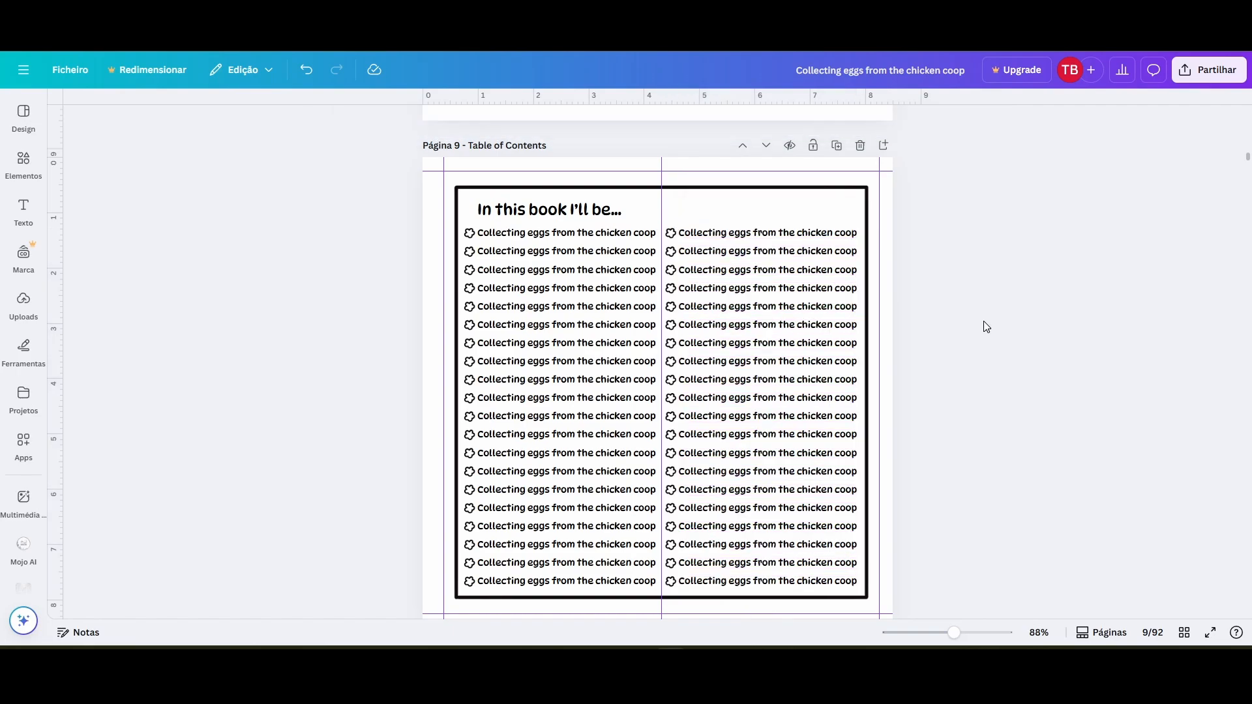
- Change the first column's second entry to "Building a birdhouse" and the third to "Making daisy necklaces with" plus the friend's name
double_click(606, 259)
type("Building a birdhouse")
key("Tab")
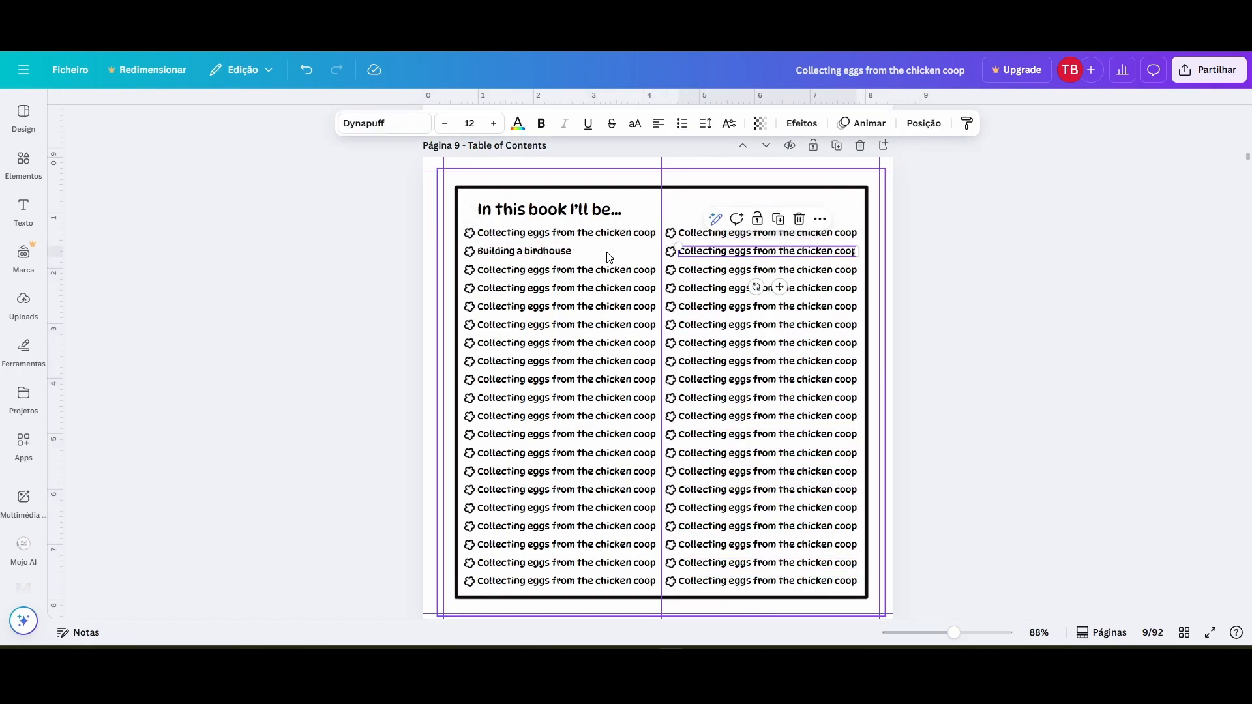
key("Tab")
type("Making daisy necklaces with Bree")
- Change the fourth entry to "Fishing in the lake" and the fifth to "Chilling in pajamas with the pets"
key("Tab")
key("Tab")
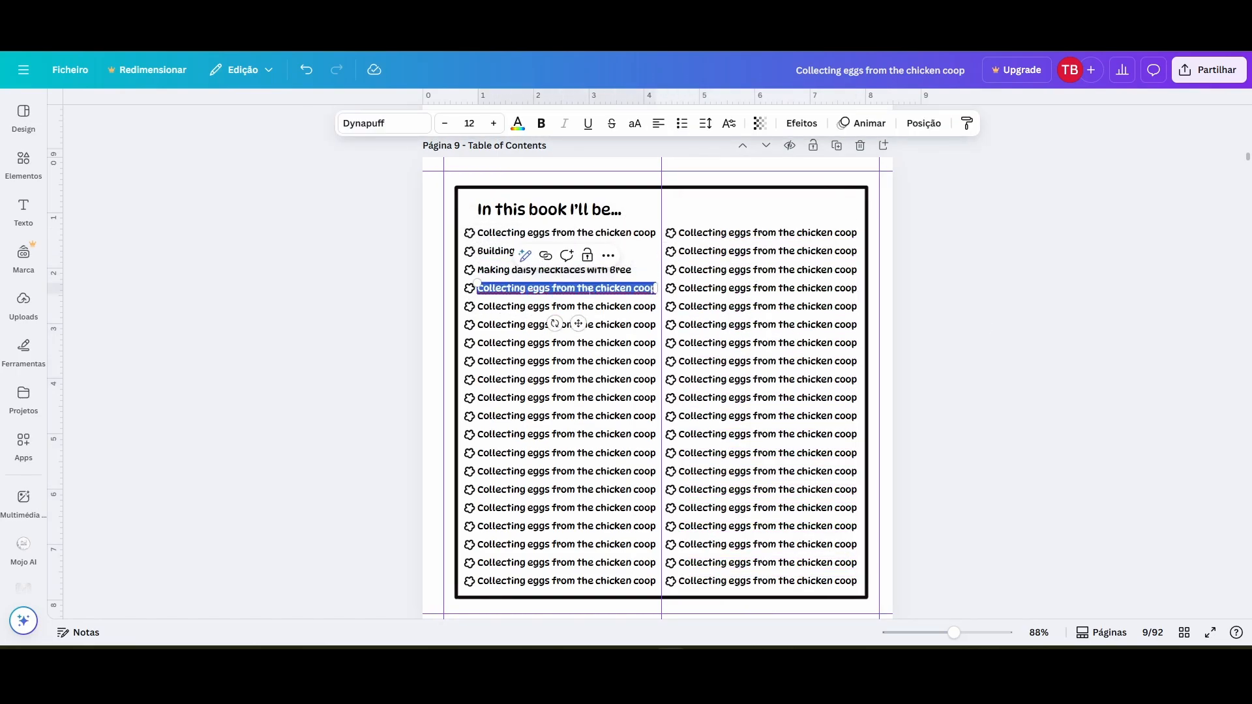
type("Fishing in the kake")
key("Tab")
key("Tab")
type("Chilling in pajamas with the pets")
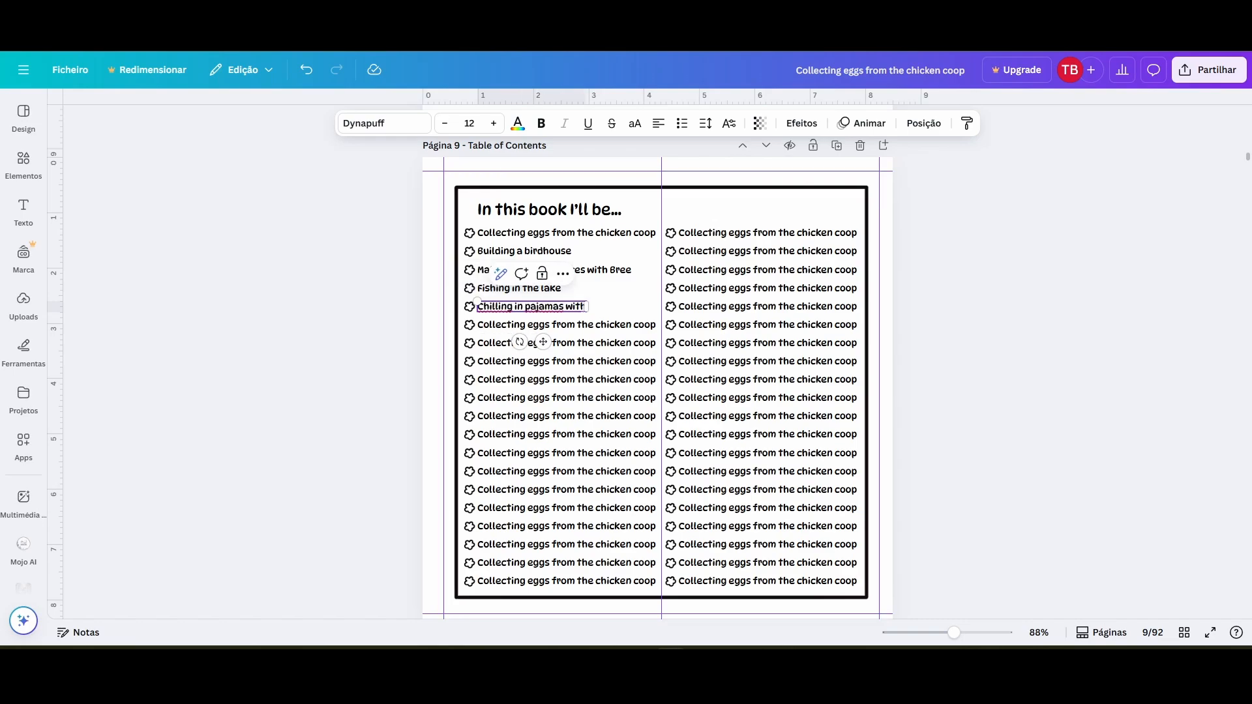
- Change the sixth entry to "Sowing seeds in the raised bed garden" and the seventh to "Harvesting honey from the beehives"
key("Tab")
key("Tab")
type("Sowing seeds in the raised bed garden")
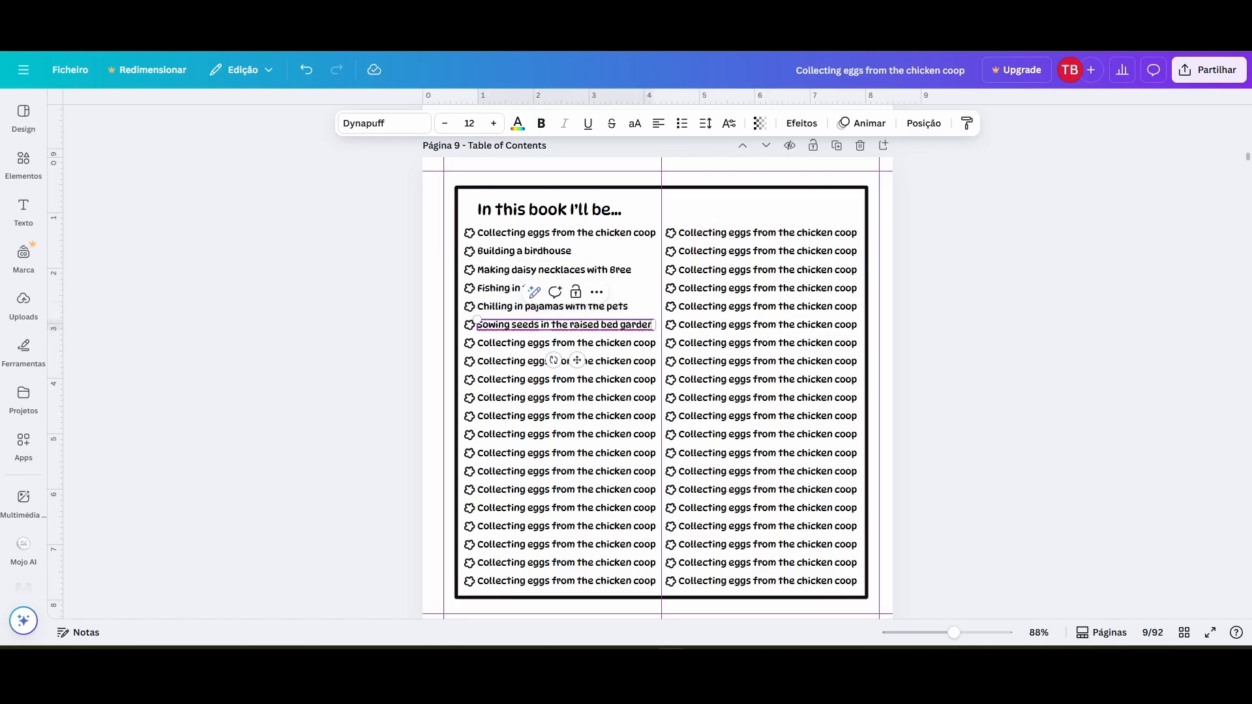
key("Tab")
key("Tab")
type("Harvesting honey")
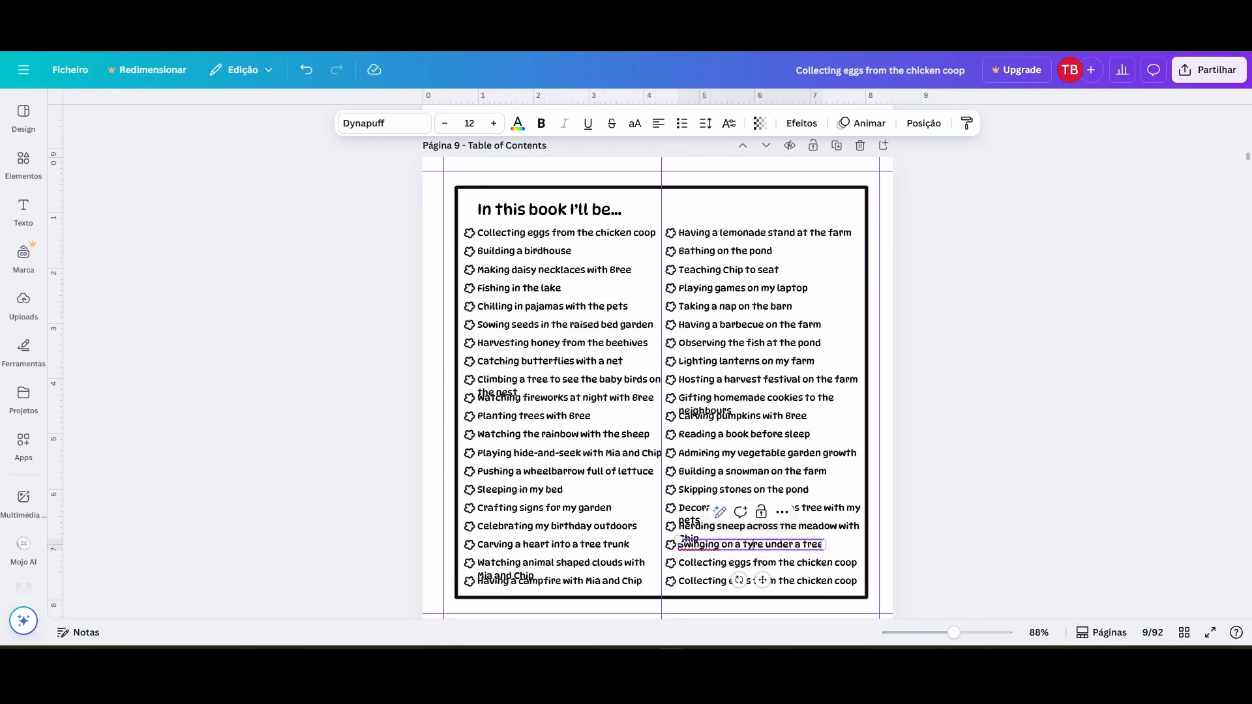
- Change the second column's last two entries to "Bathing my pets with the garden hose" and "Exploring the barn at night"
type("Bathing my pets with the garden hose")
key("Tab")
key("Tab")
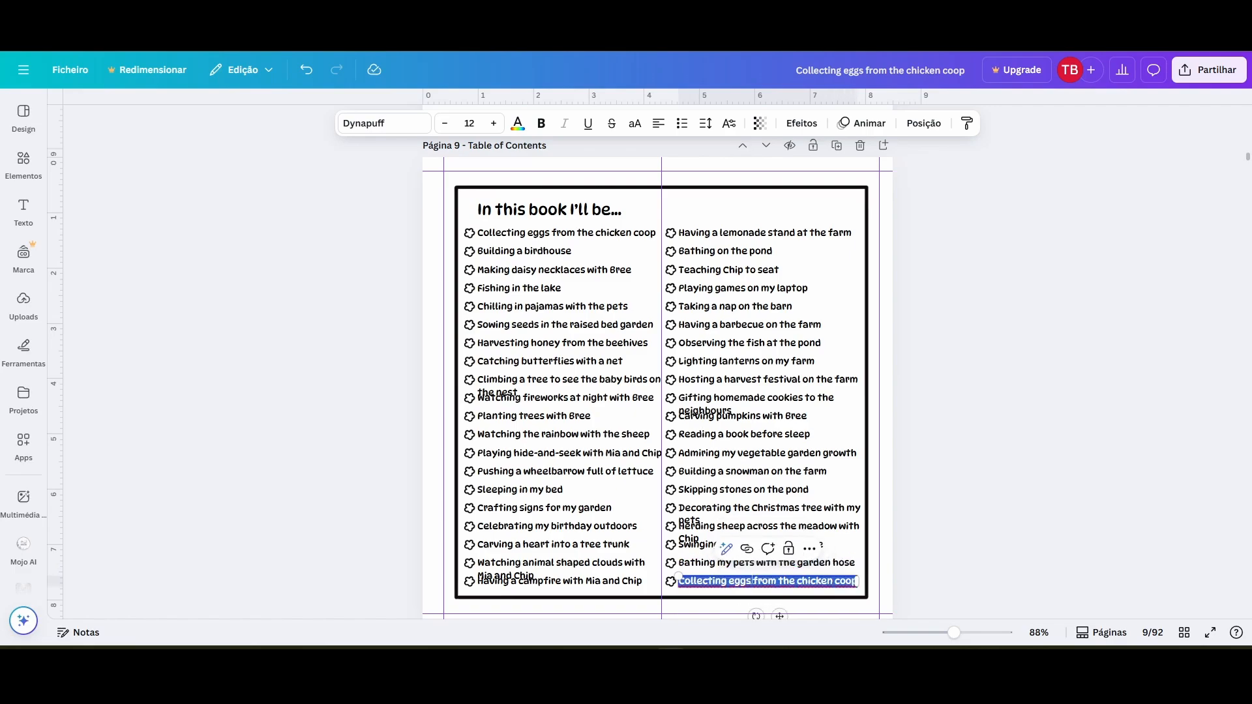
type("Exploring the barn at night")
left_click(1020, 474)
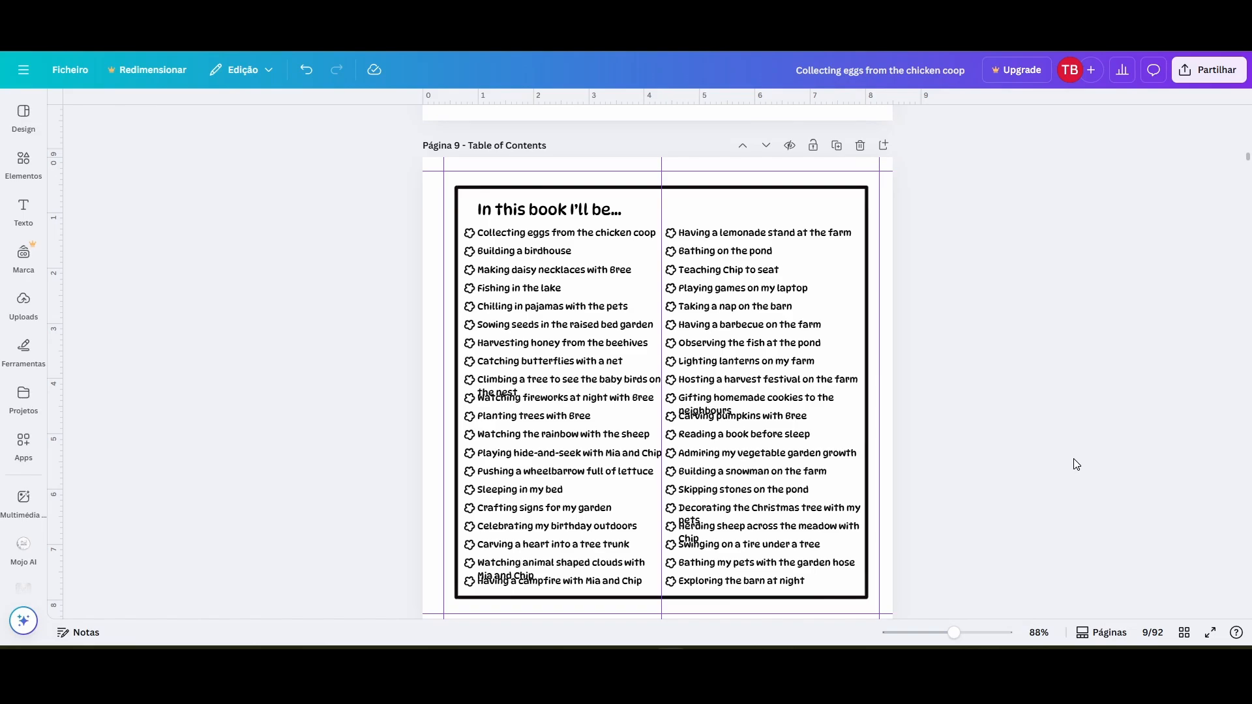
- Shorten the first column's ninth entry to "Climbing a tree to see the baby birds" so it fits on one line
double_click(515, 386)
key("BackSpace")
key("BackSpace")
key("BackSpace")
key("BackSpace")
key("BackSpace")
key("BackSpace")
key("BackSpace")
key("BackSpace")
key("BackSpace")
key("BackSpace")
key("BackSpace")
key("BackSpace")
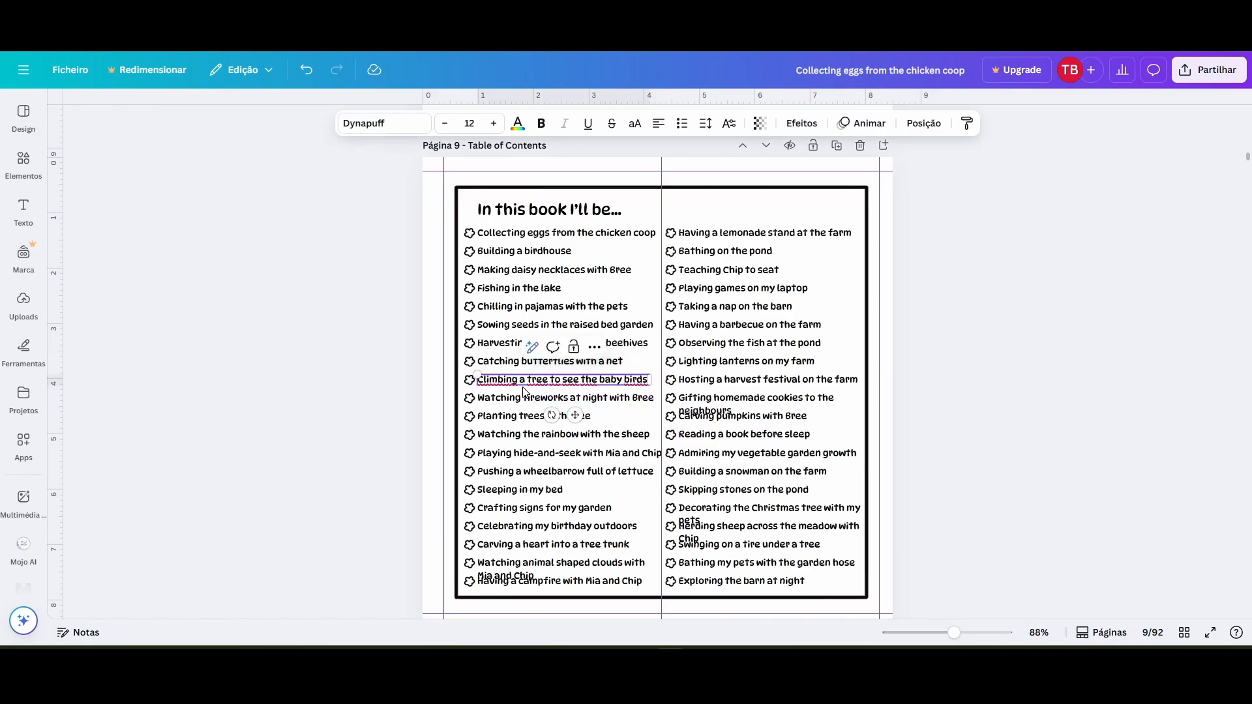
- Shorten the first column's nineteenth entry to "Watching animal shaped clouds" so it fits on one line
left_click(365, 469)
double_click(525, 574)
key("BackSpace")
key("BackSpace")
key("BackSpace")
key("BackSpace")
key("BackSpace")
key("BackSpace")
key("BackSpace")
key("BackSpace")
key("BackSpace")
key("BackSpace")
key("BackSpace")
key("BackSpace")
key("BackSpace")
key("BackSpace")
key("BackSpace")
key("BackSpace")
key("BackSpace")
key("BackSpace")
- Shorten the second column's tenth entry to "Gifting cookies to the neighbours" so it fits on one line
left_click(966, 483)
double_click(731, 410)
key("BackSpace")
key("BackSpace")
key("BackSpace")
key("BackSpace")
key("BackSpace")
key("BackSpace")
key("BackSpace")
key("BackSpace")
key("BackSpace")
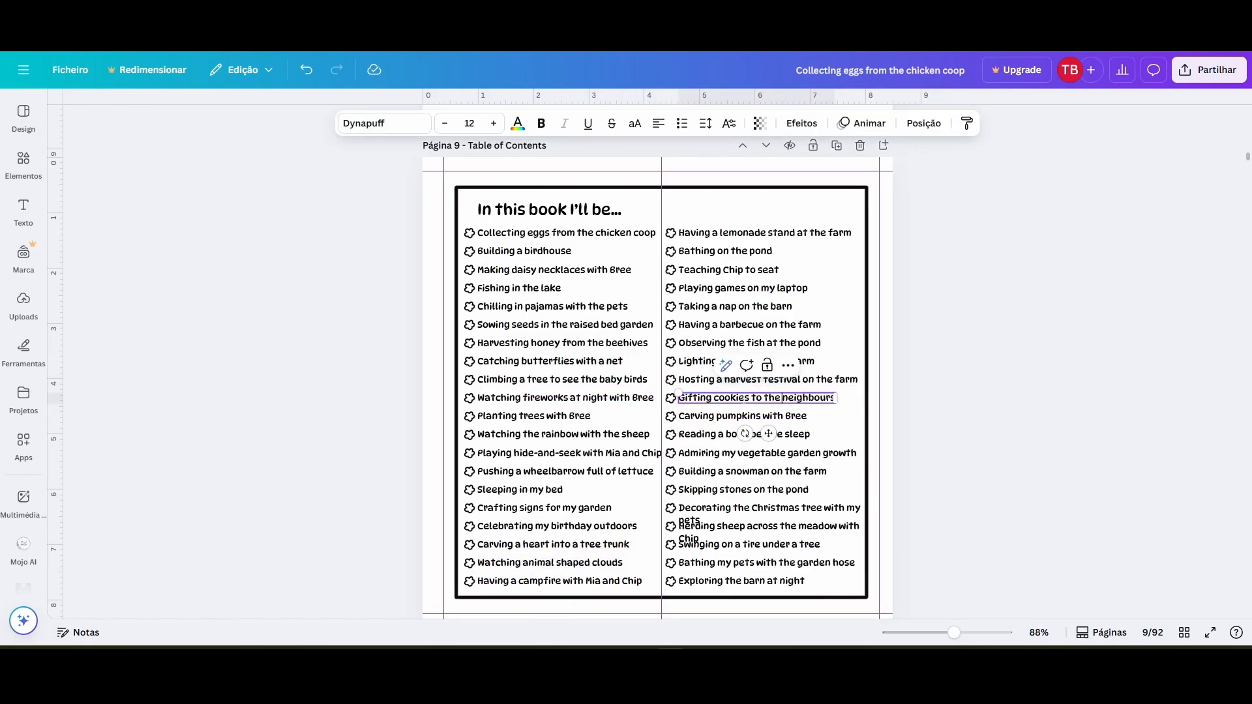
- Shorten the second column's remaining two-line entries to "Decorating the Christmas tree" and "Herding sheep across the meadow"
double_click(750, 512)
left_click_drag(701, 521, 823, 509)
key("BackSpace")
double_click(718, 540)
key("BackSpace")
key("BackSpace")
key("BackSpace")
key("BackSpace")
key("BackSpace")
key("BackSpace")
key("BackSpace")
key("BackSpace")
key("BackSpace")
key("BackSpace")
left_click(988, 466)
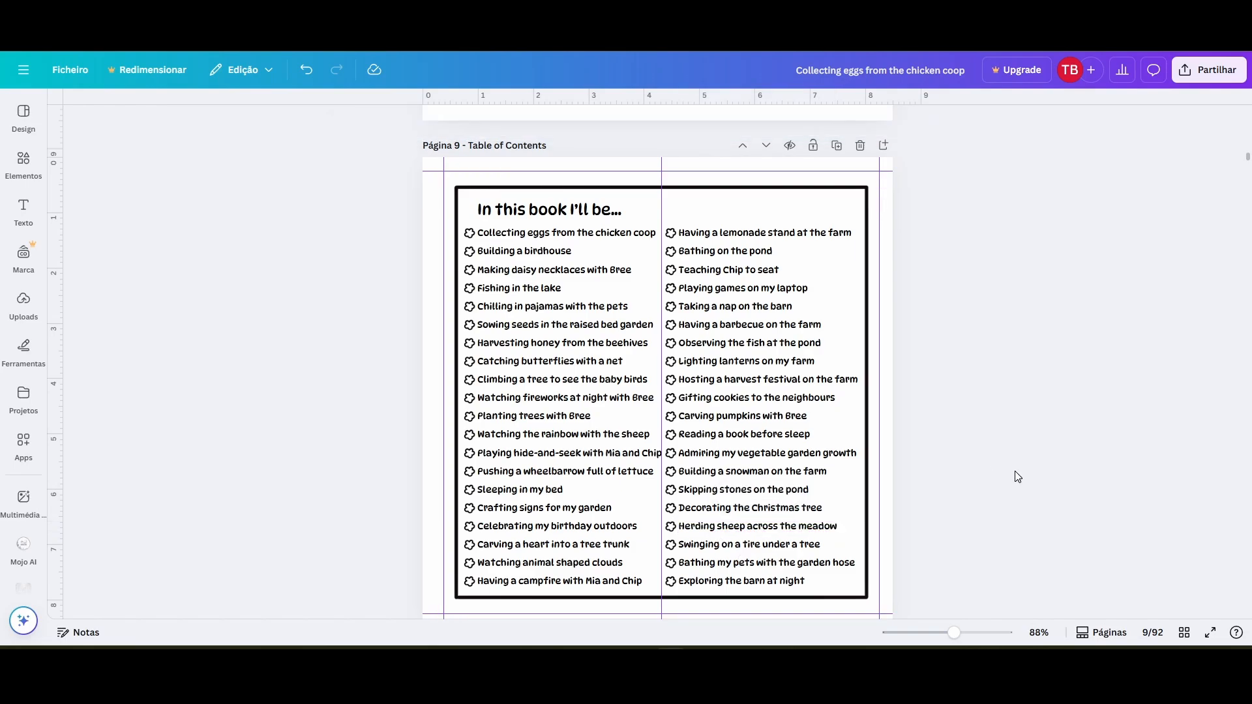
- Insert the uploaded nine-character grid on the Characters page, enlarge it and centre it within the margins
scroll(1003, 477, "up", 10)
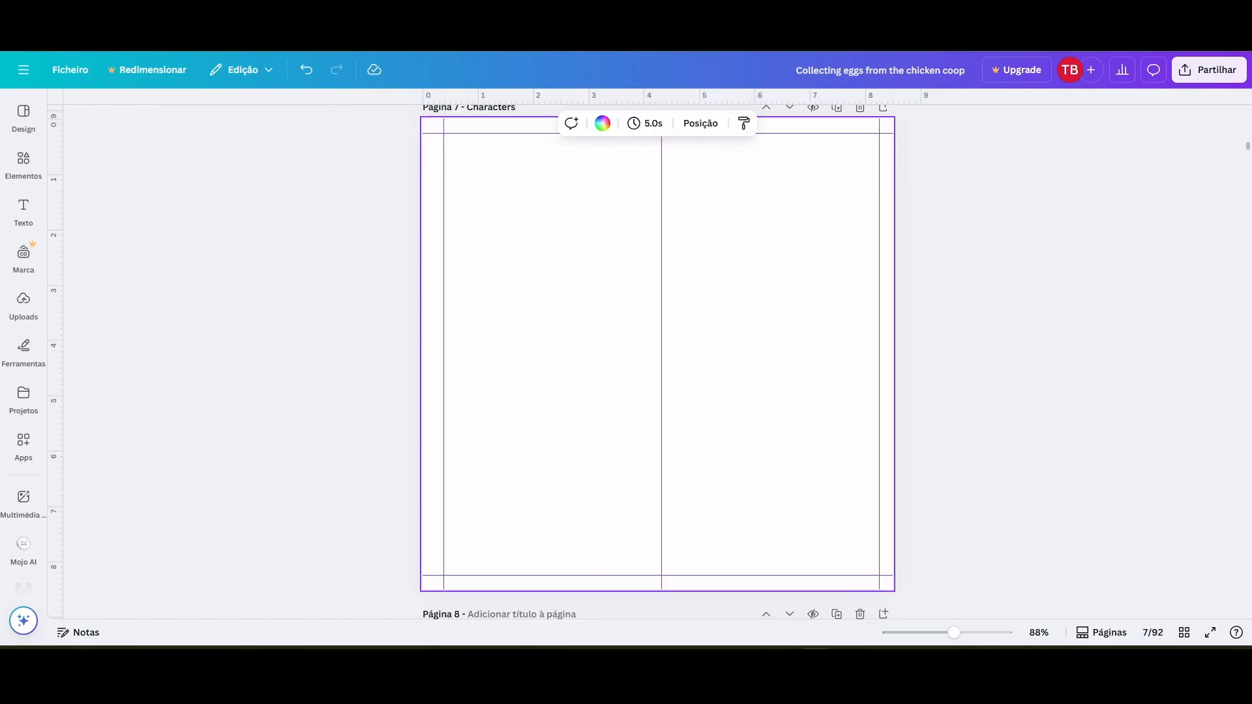
left_click(1021, 209)
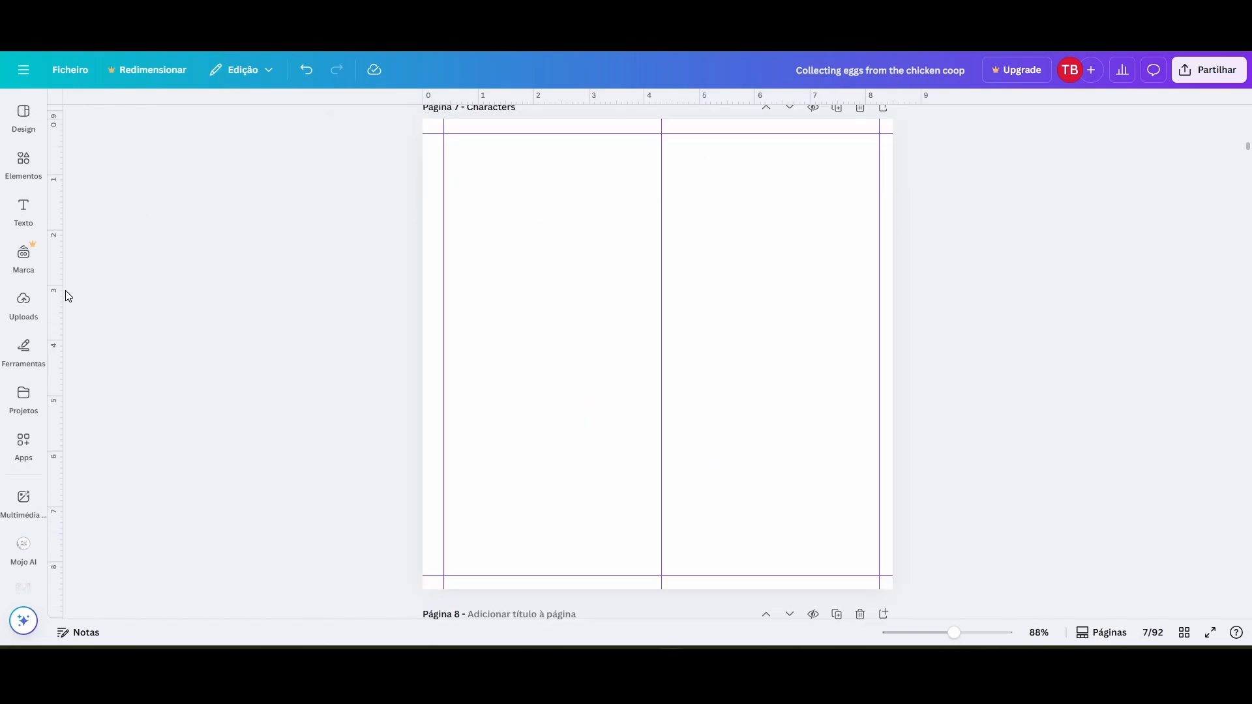
left_click(24, 307)
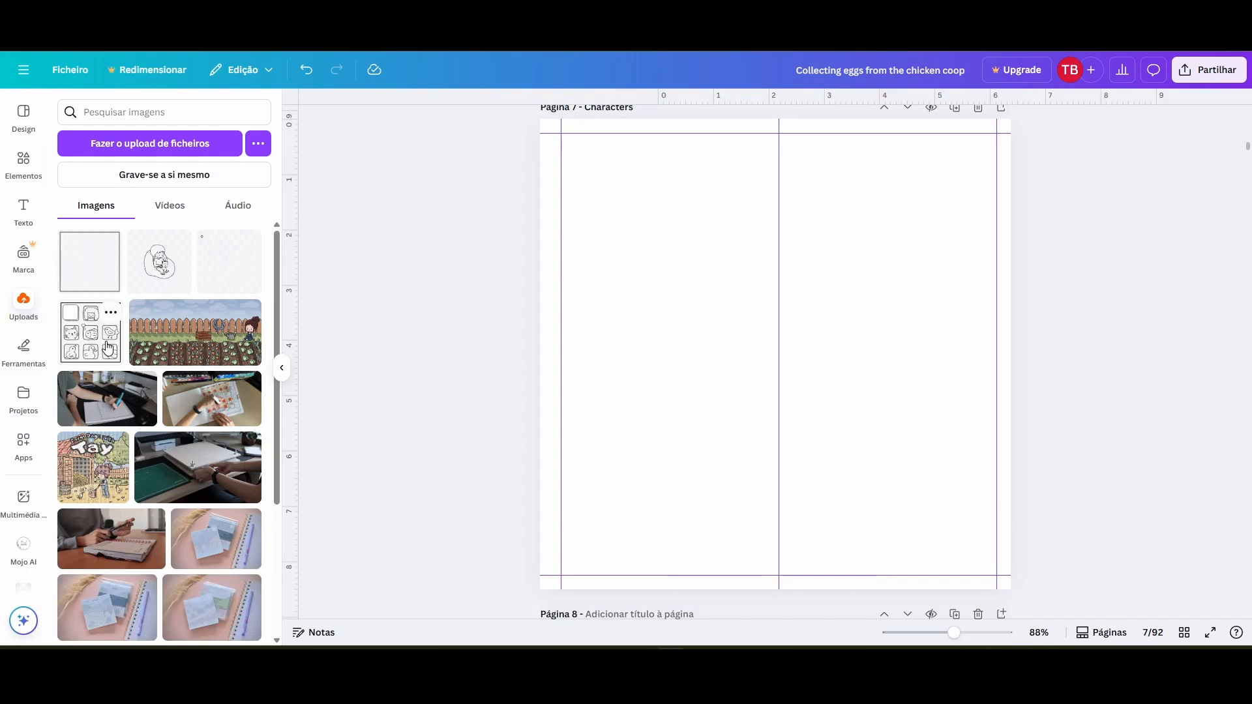
left_click(93, 348)
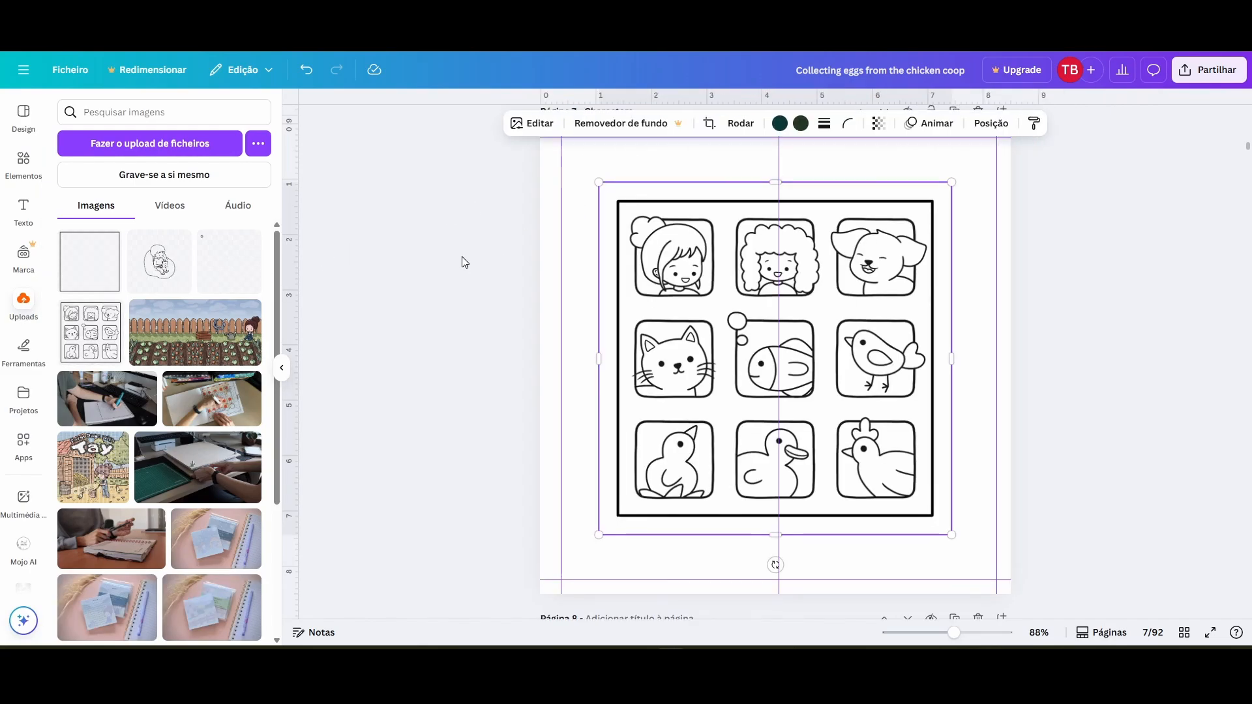
left_click(277, 377)
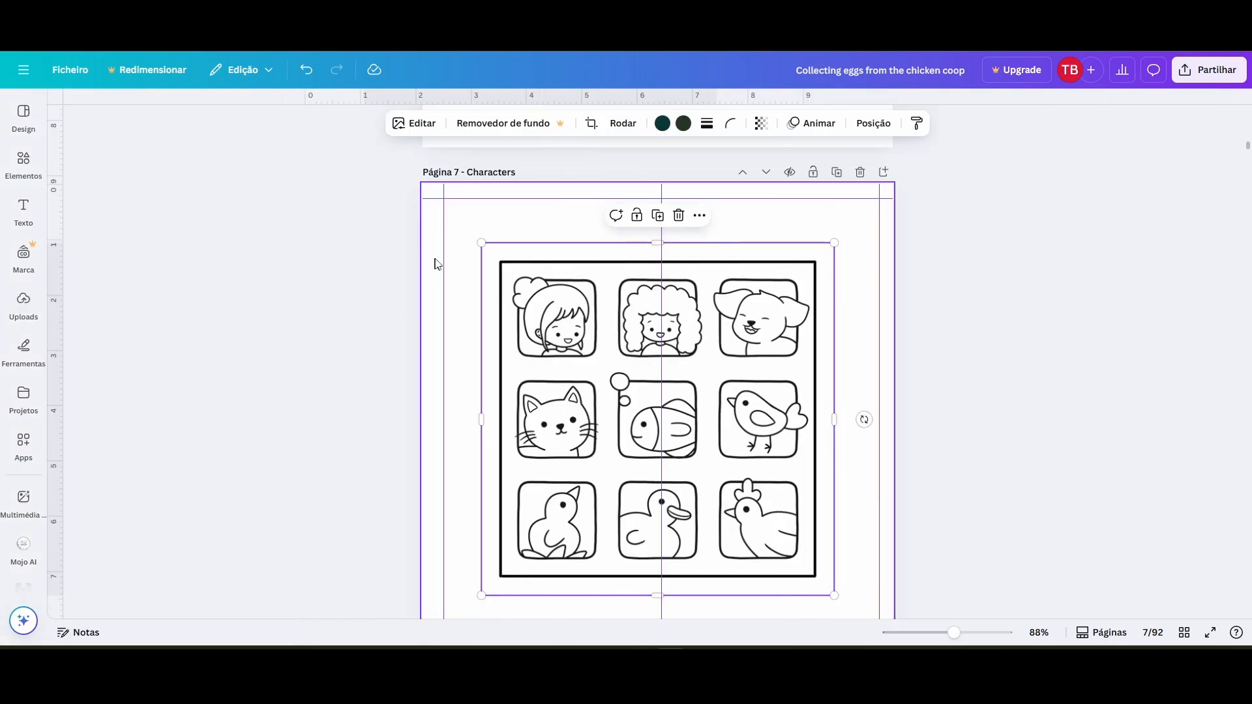
left_click_drag(482, 245, 428, 191)
scroll(652, 359, "down", 2)
left_click(874, 123)
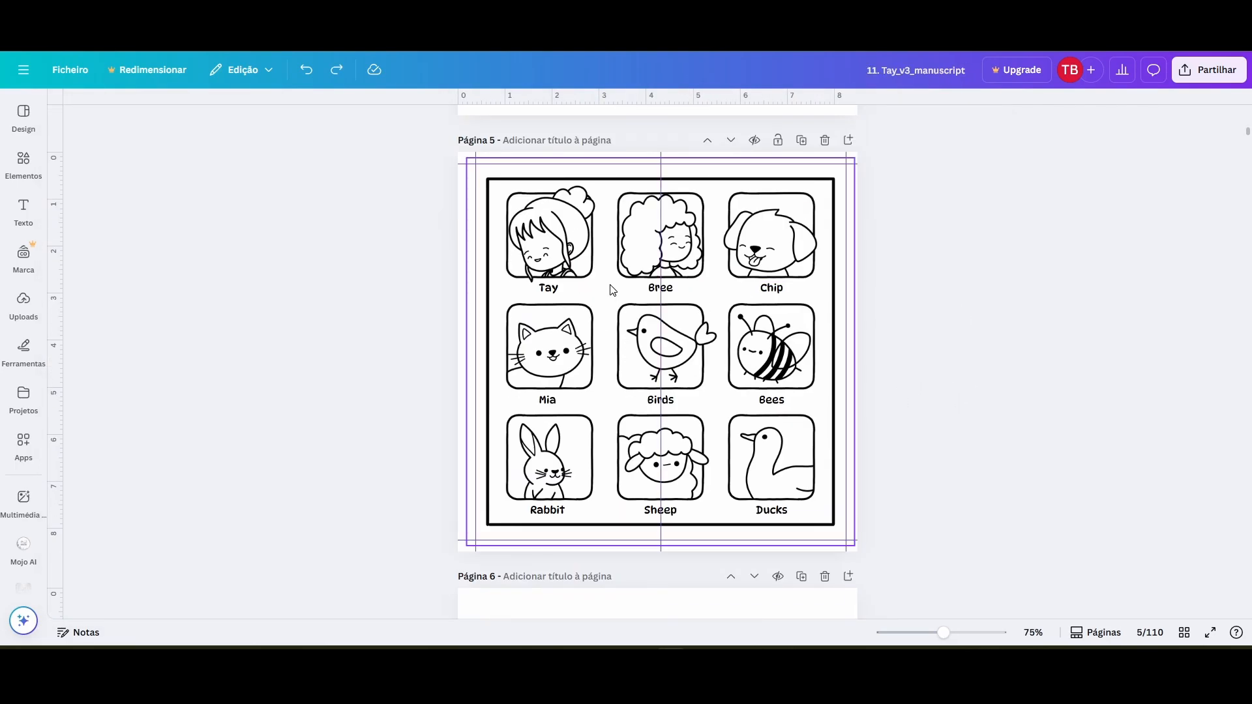
- Copy the name labels from the 11. Tay_v3_manuscript design onto the Characters page and rename the last five Fish, Birds, Chicks, Ducklings and Chicken
left_click(662, 403)
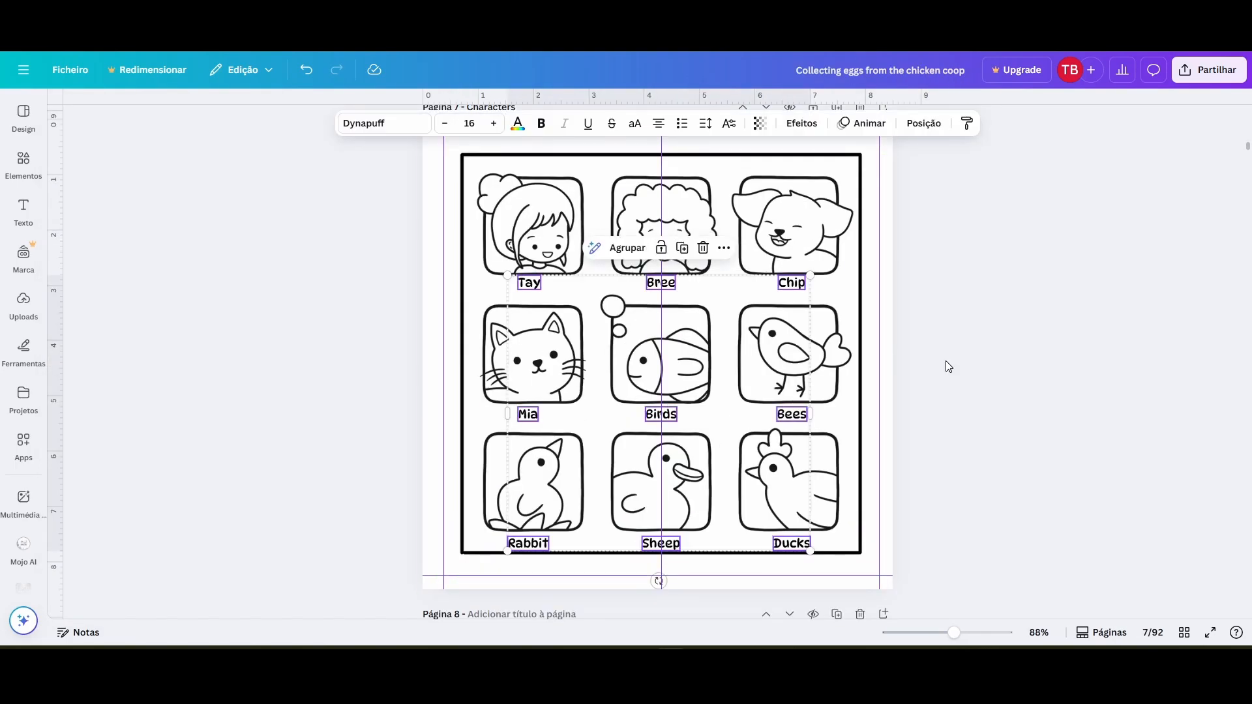
left_click(671, 416)
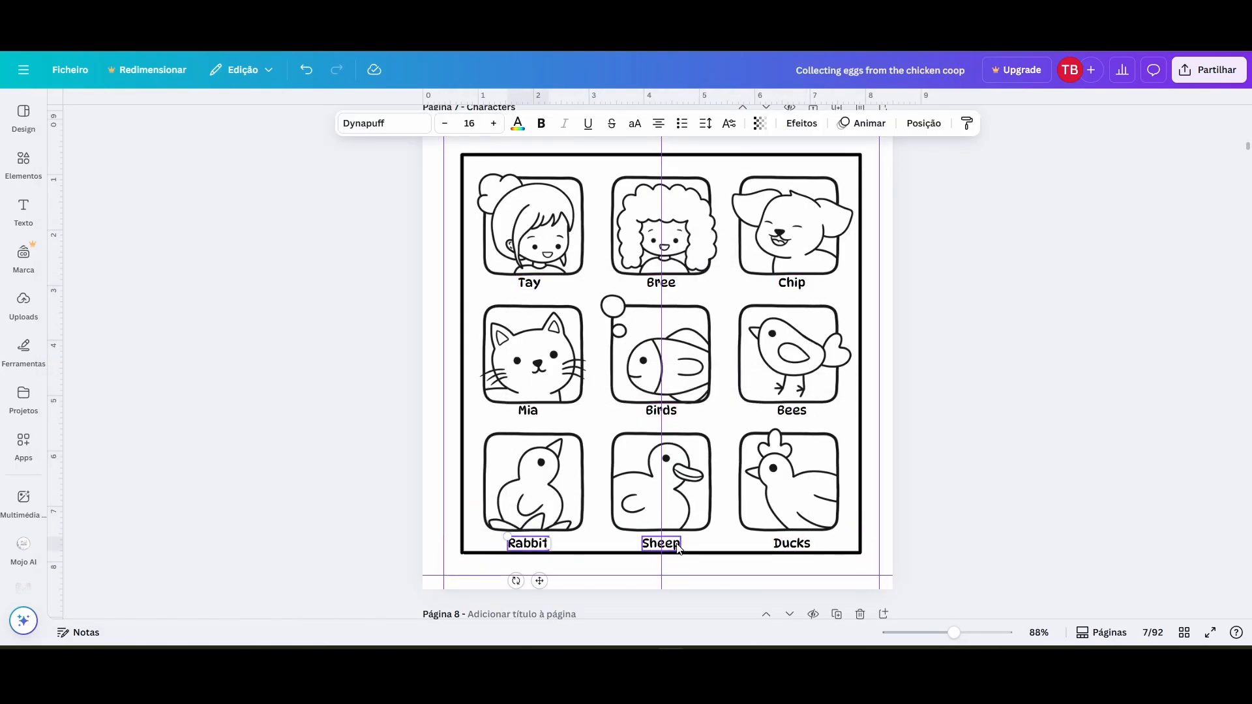
left_click(1060, 402)
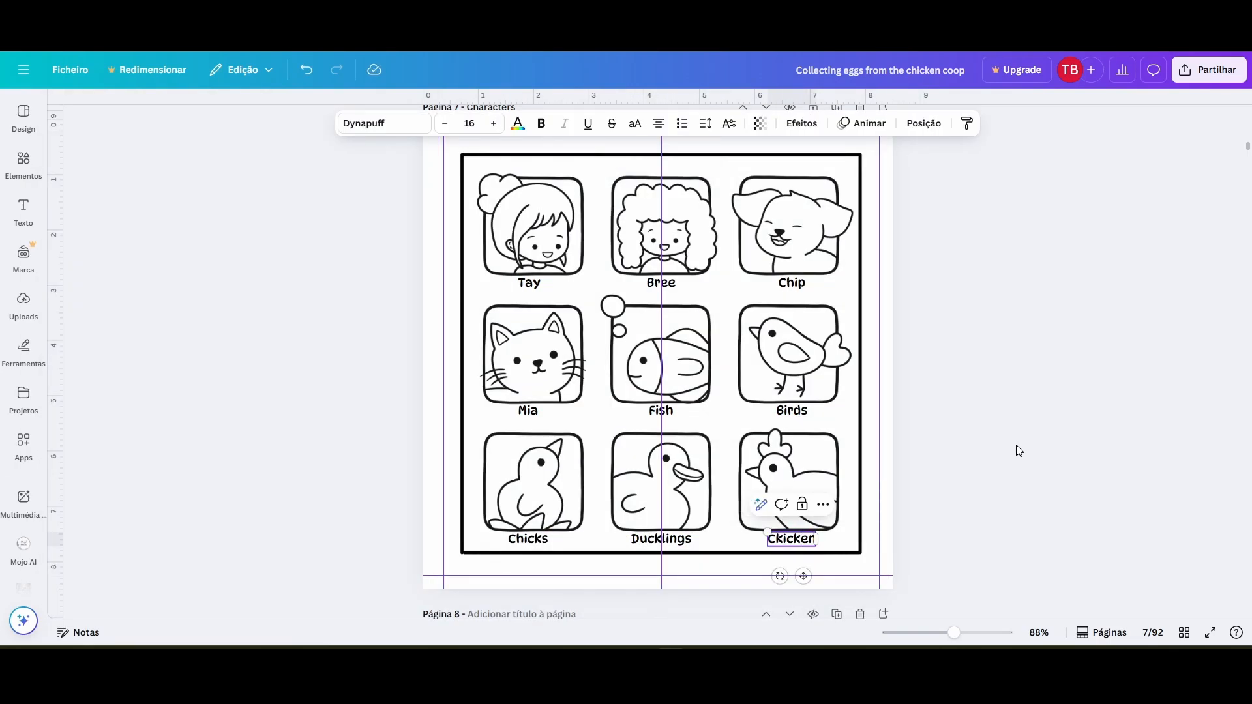
left_click(1035, 443)
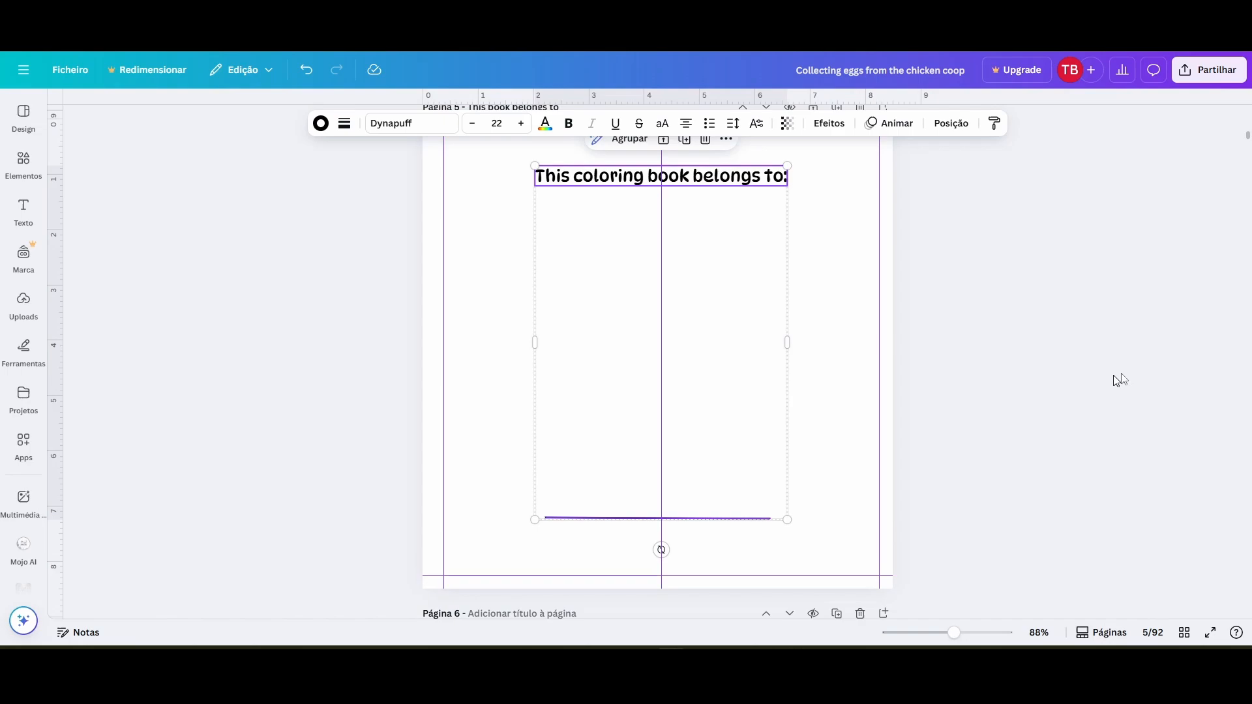
- Insert the uploaded illustration of the girl on a beanbag on the "This book belongs to" page and enlarge it between title and line
left_click(23, 303)
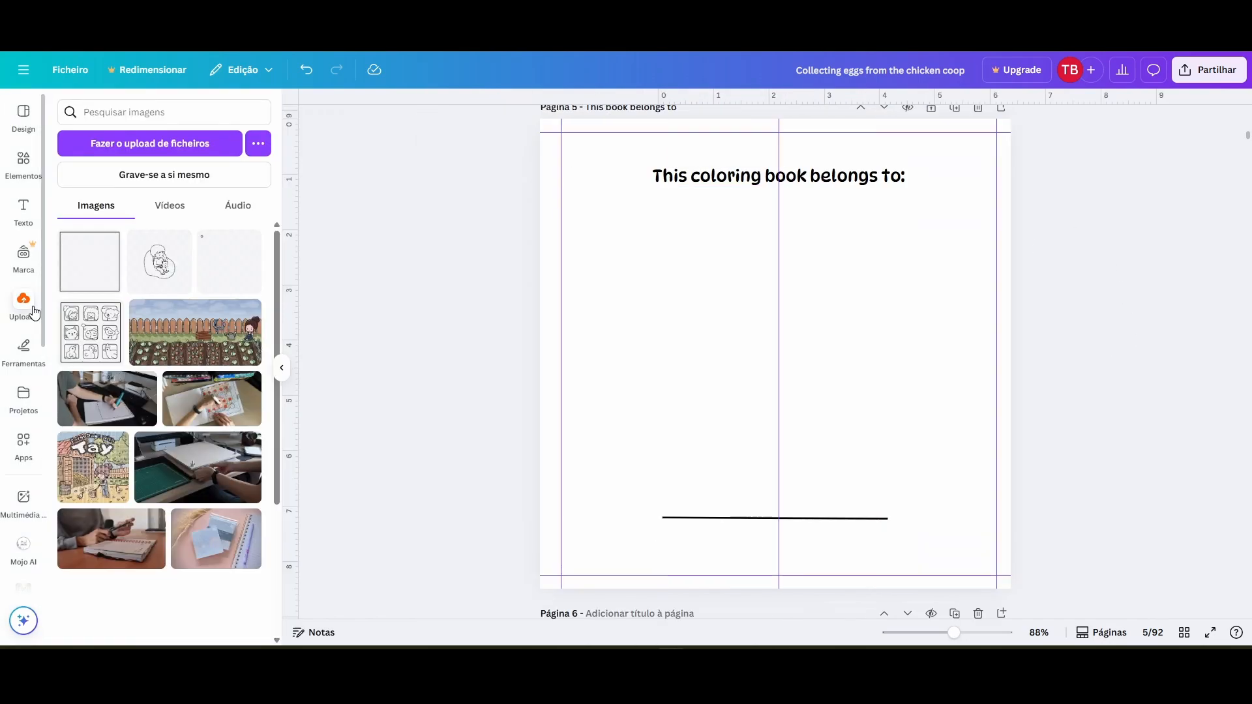
left_click(709, 126)
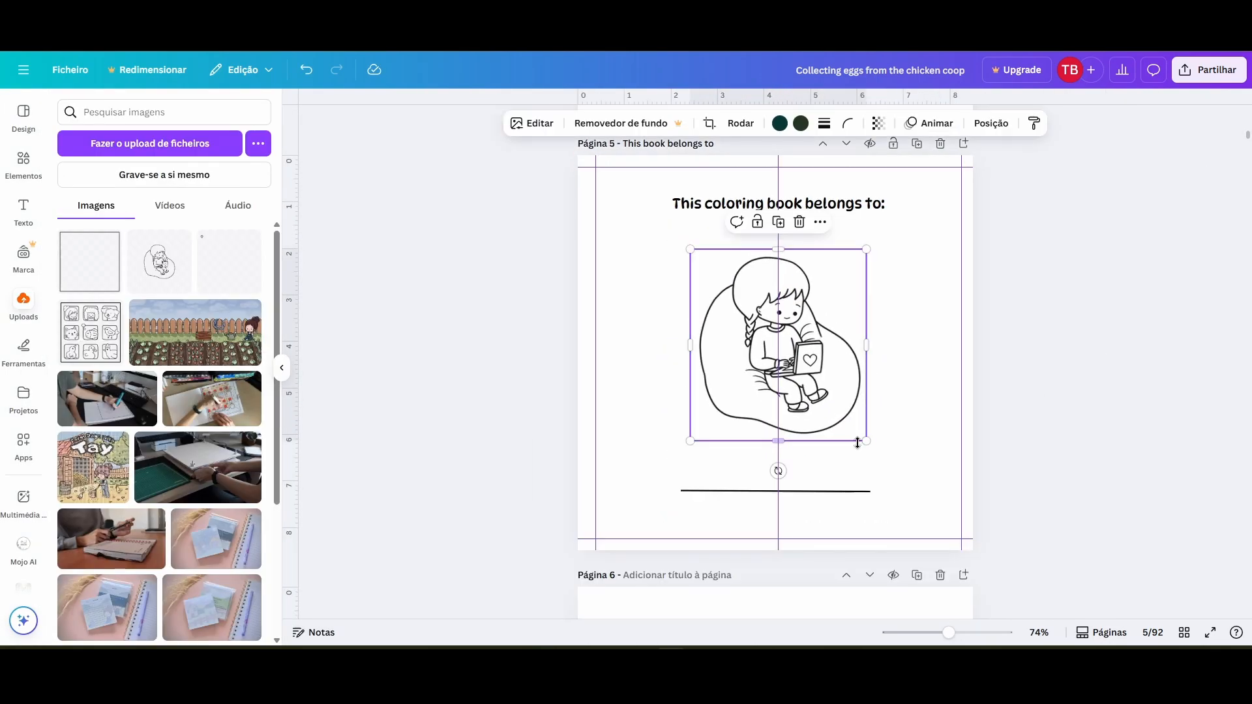
left_click_drag(855, 439, 874, 453)
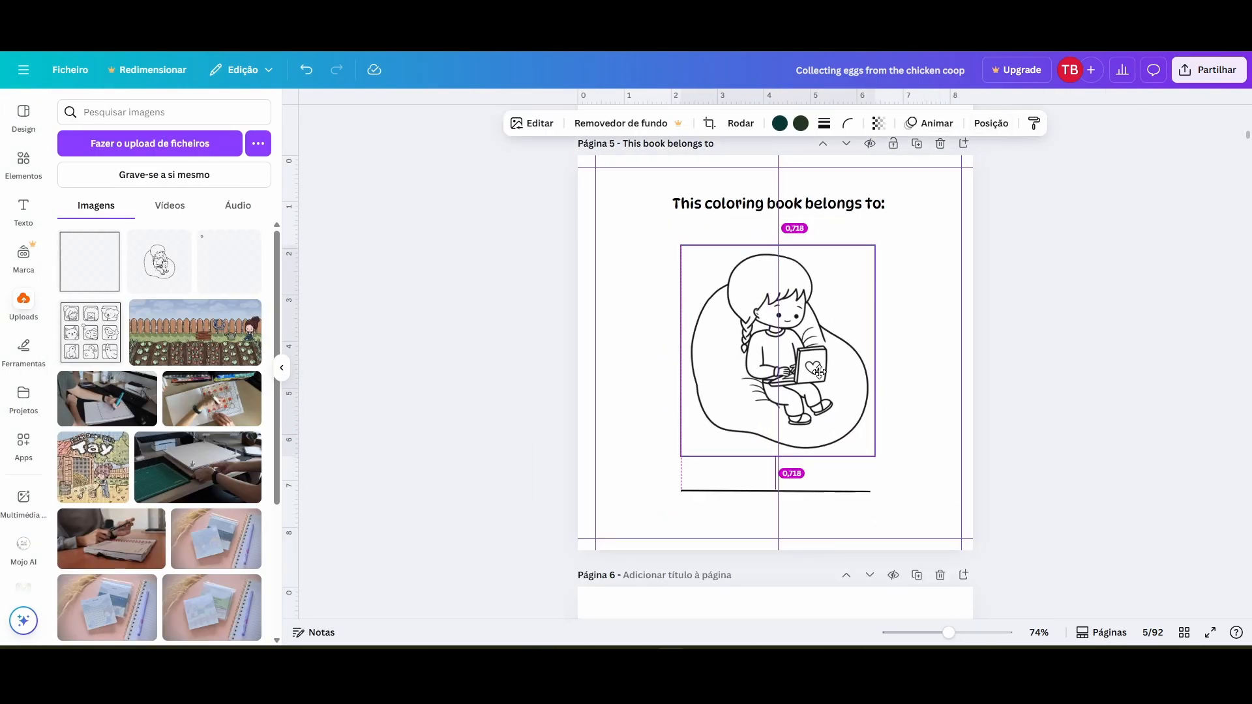
left_click(880, 384)
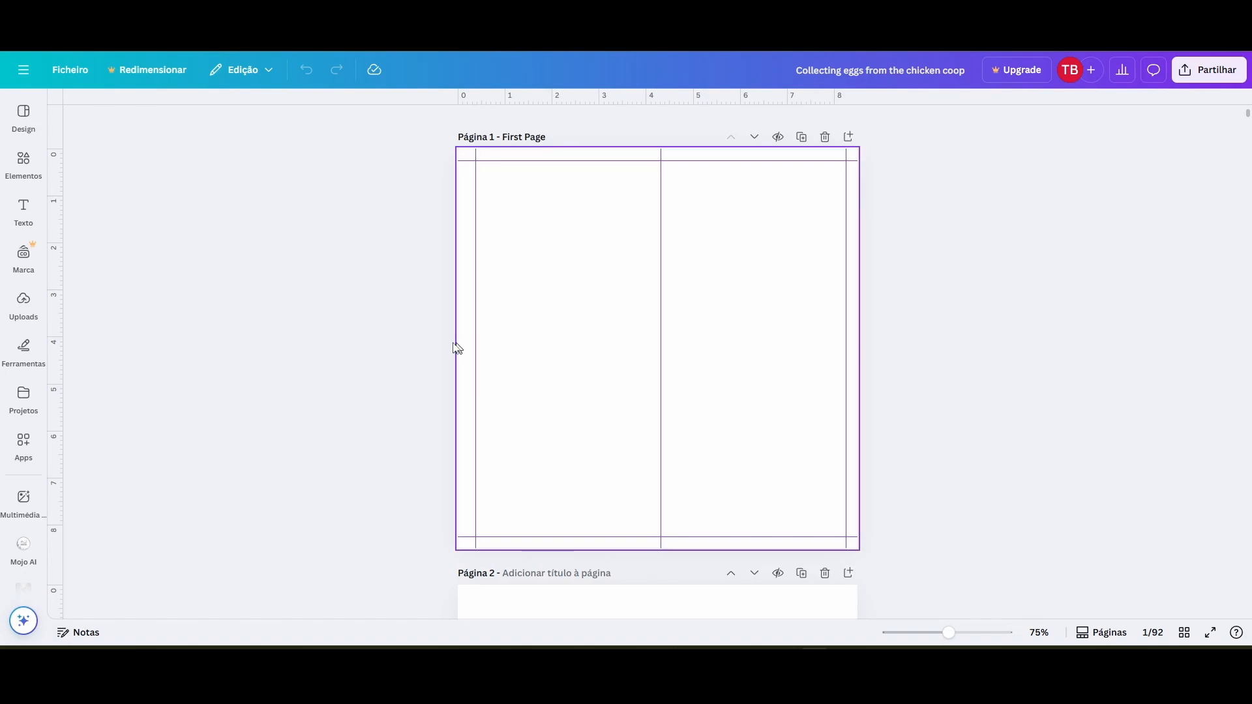
- Insert the uploaded black-and-white vegetable garden illustration on the First Page and crop its left edge to the drawing
left_click(23, 255)
left_click(25, 301)
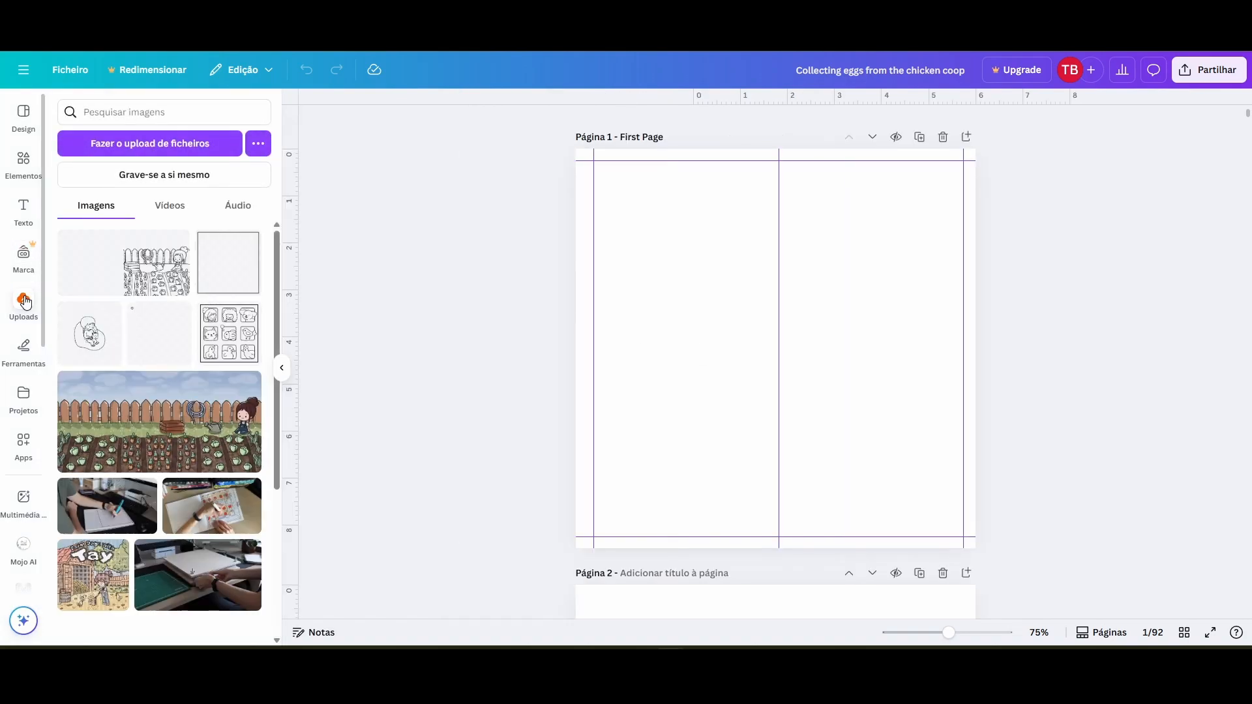
left_click(146, 279)
double_click(774, 280)
scroll(663, 329, "up", 10)
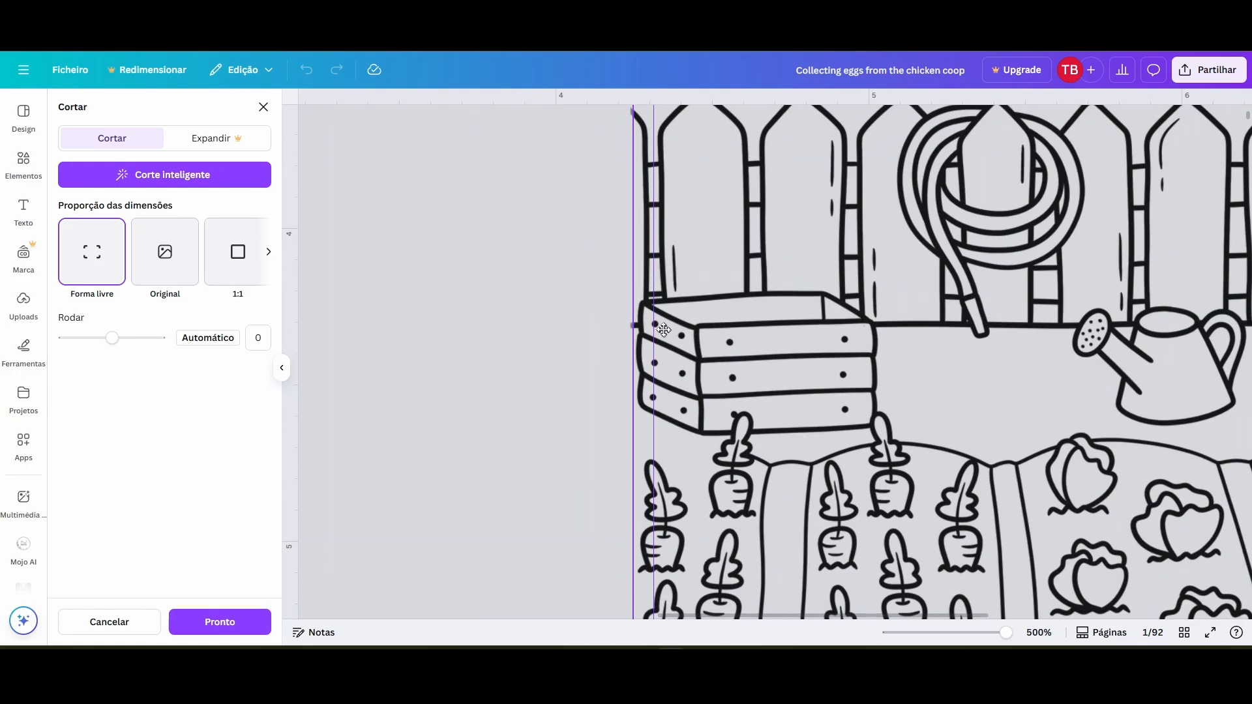
scroll(664, 329, "down", 3)
scroll(652, 261, "up", 4)
left_click_drag(637, 148, 640, 149)
left_click(618, 223)
- Move the cropped garden illustration inward on the page and give it a solid border
scroll(617, 224, "down", 10)
left_click_drag(919, 445, 815, 417)
left_click(836, 123)
left_click(787, 163)
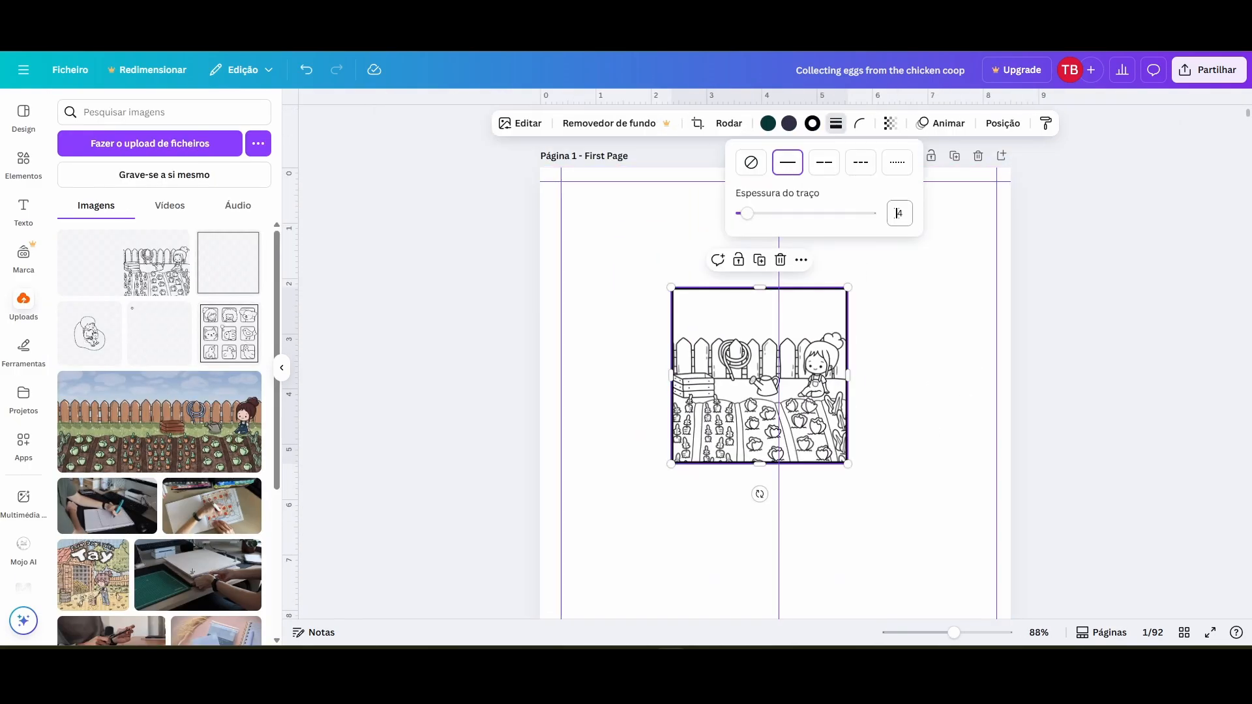
scroll(1060, 314, "down", 5)
scroll(1059, 314, "up", 5)
- Enlarge the garden illustration to about 7.8 × 7.8 inches and position it within the First Page margins, aligned with the left guide
left_click_drag(672, 287, 553, 204)
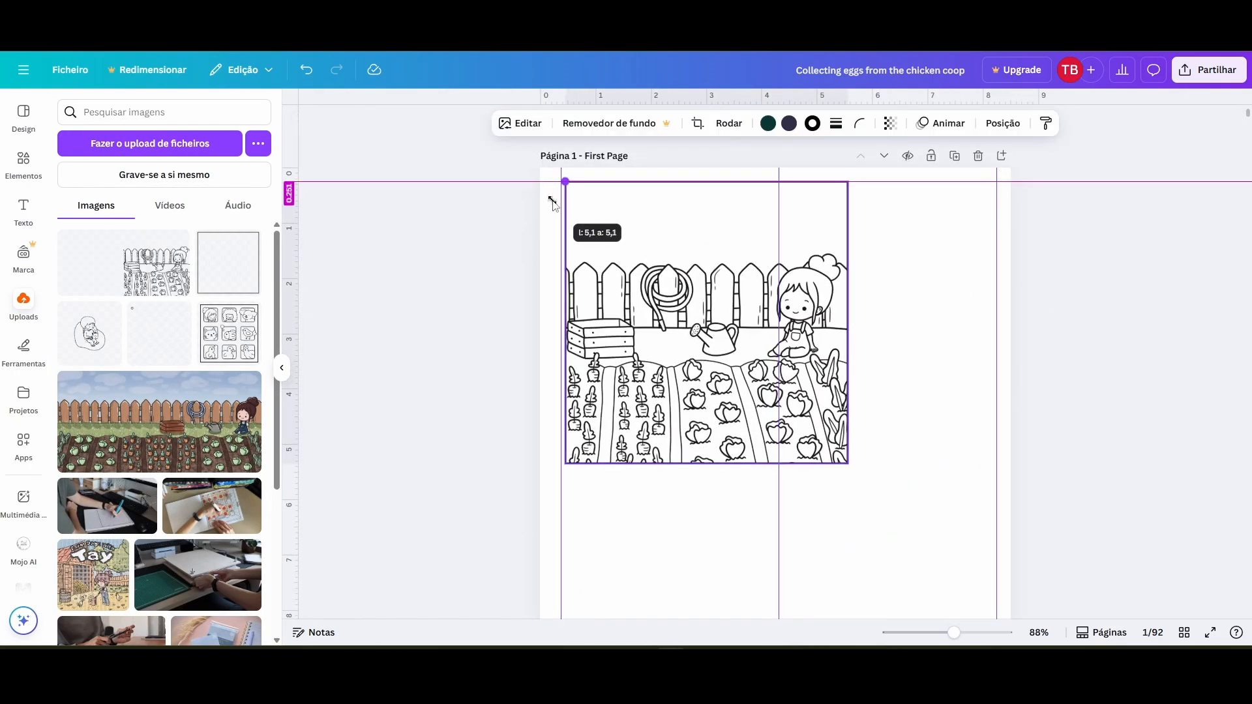
left_click_drag(848, 464, 1021, 597)
left_click(1003, 124)
left_click_drag(559, 177, 559, 188)
left_click(1022, 408)
left_click(978, 274)
left_click(1003, 123)
left_click_drag(868, 382, 861, 379)
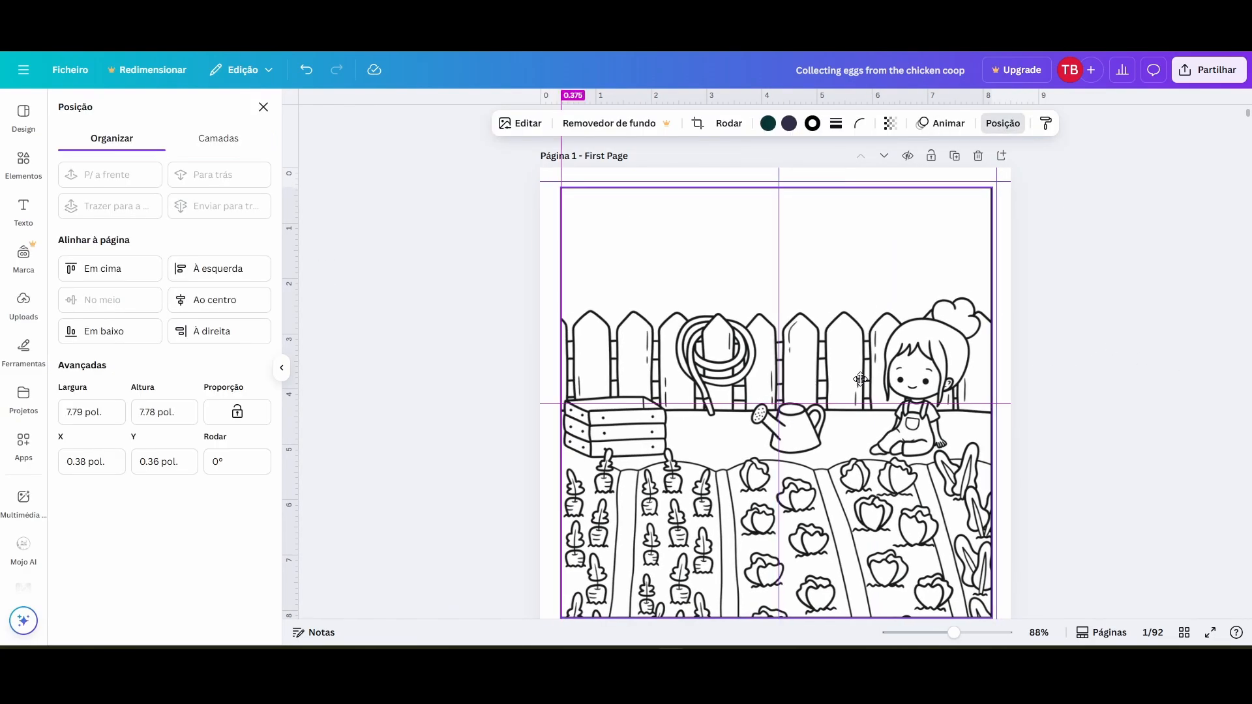
left_click(1020, 399)
- Set the garden illustration's border thickness to 4 and check the finished First Page
left_click(805, 235)
left_click(836, 124)
left_click_drag(754, 215, 758, 218)
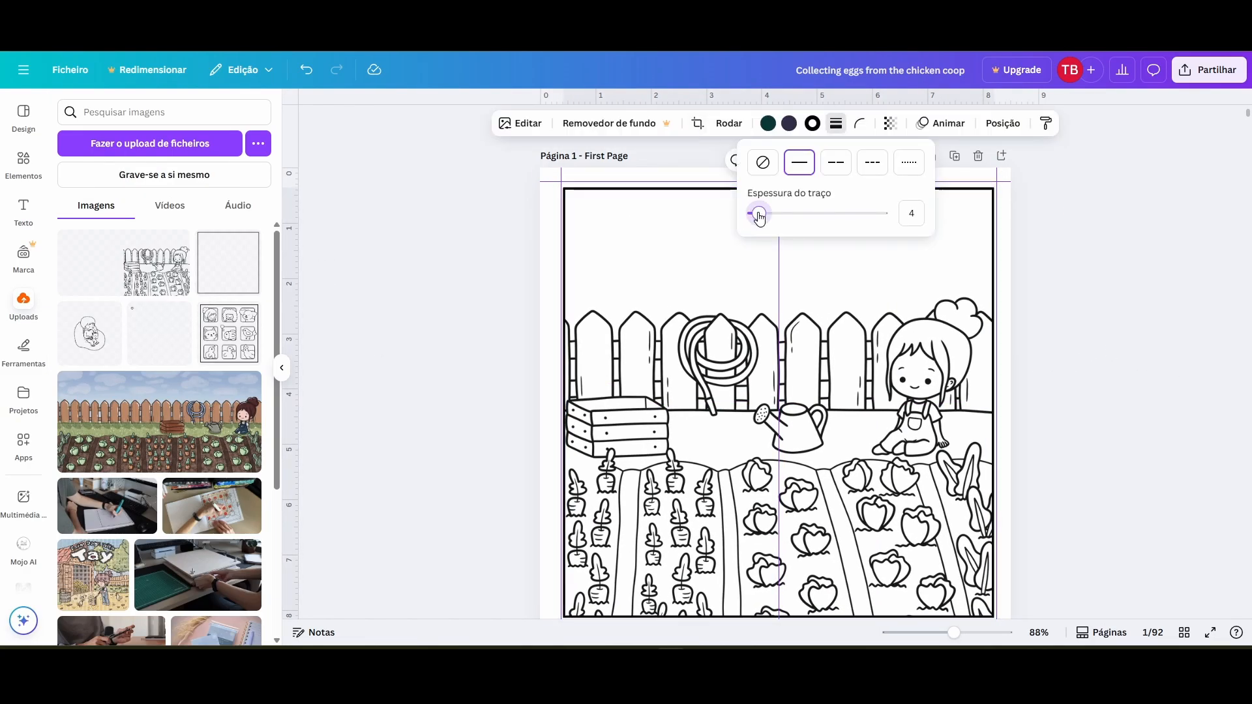
left_click(1024, 399)
scroll(1084, 369, "down", 3)
scroll(1135, 358, "up", 1)
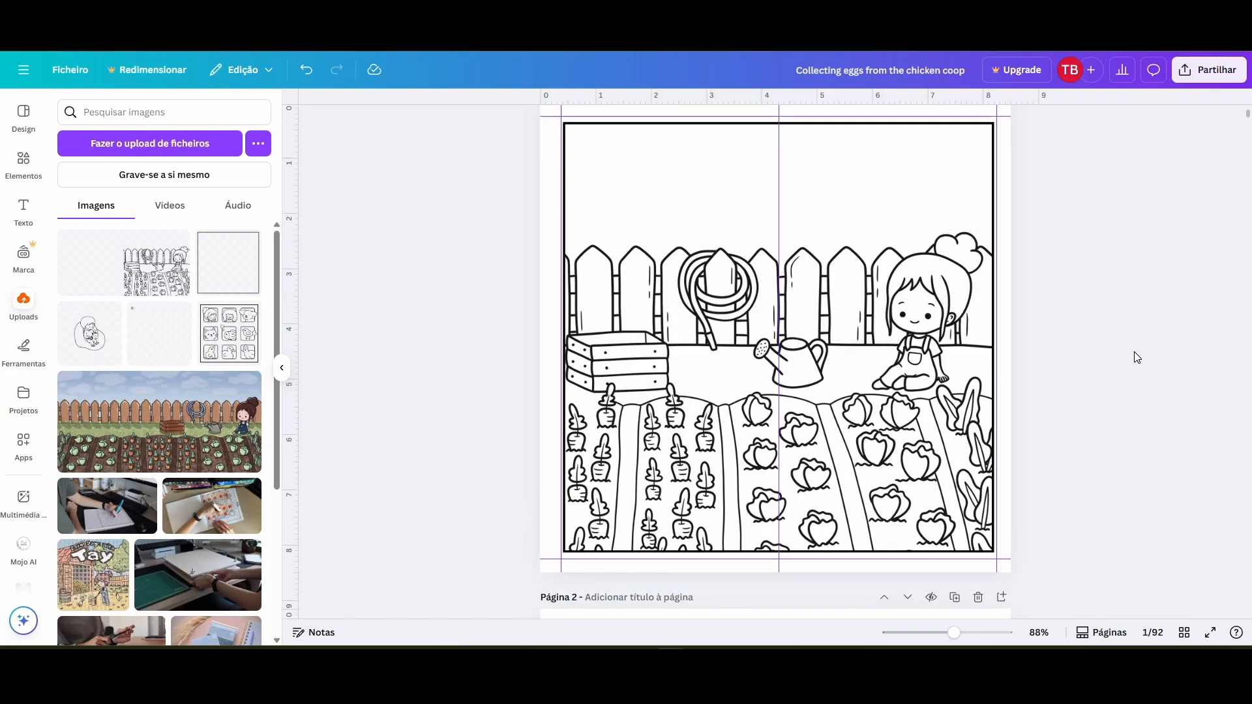
scroll(1134, 352, "up", 1)
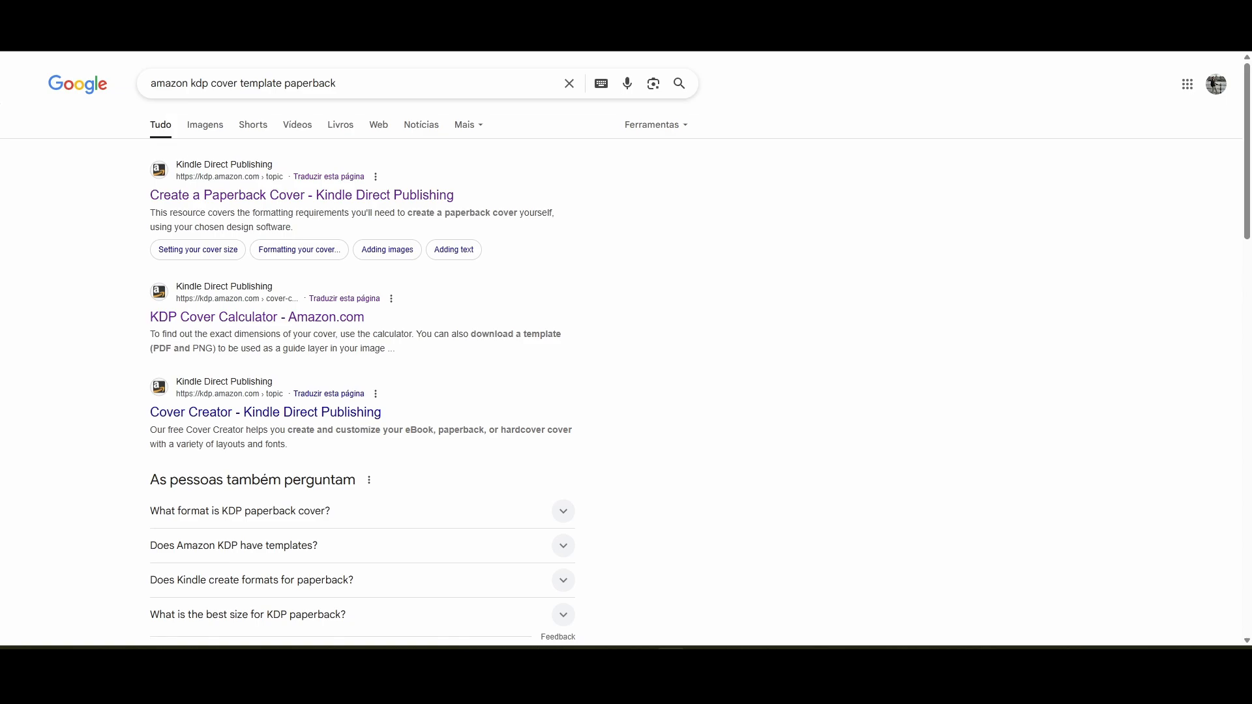
- Open Amazon's KDP Cover Calculator from the search results and choose Paperback binding, Black & white interior and White paper
left_click(201, 324)
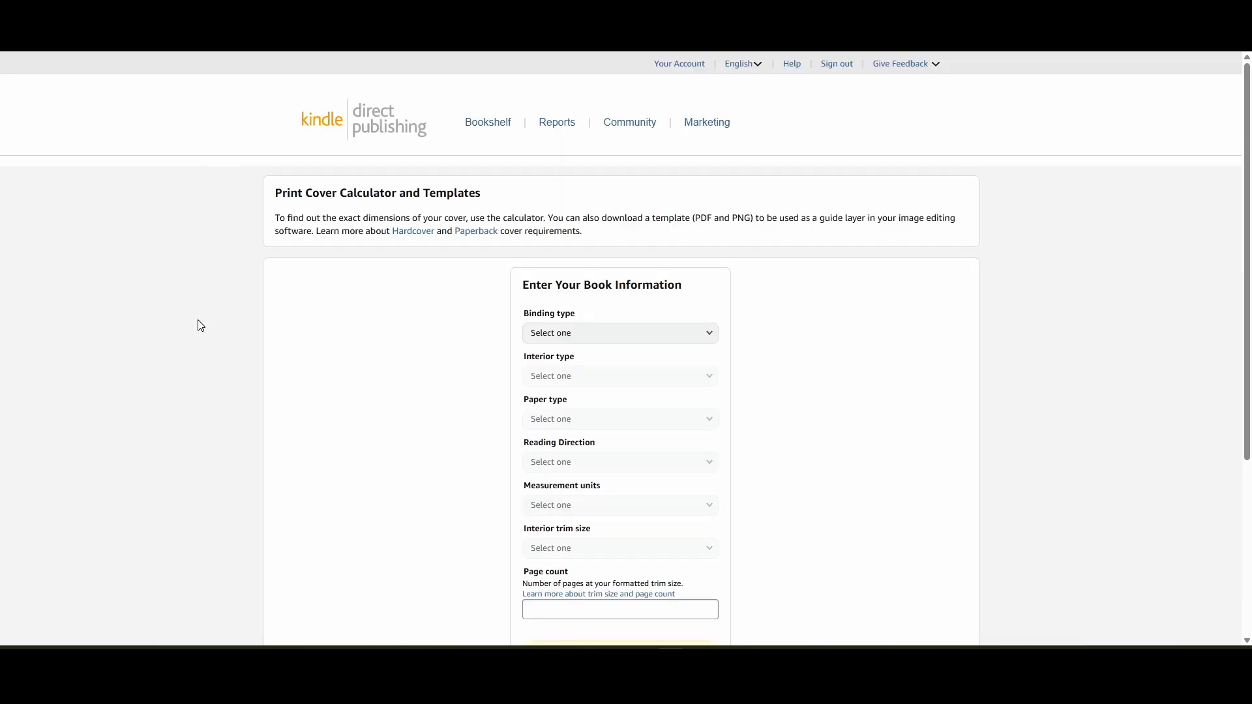
left_click(556, 333)
left_click(555, 347)
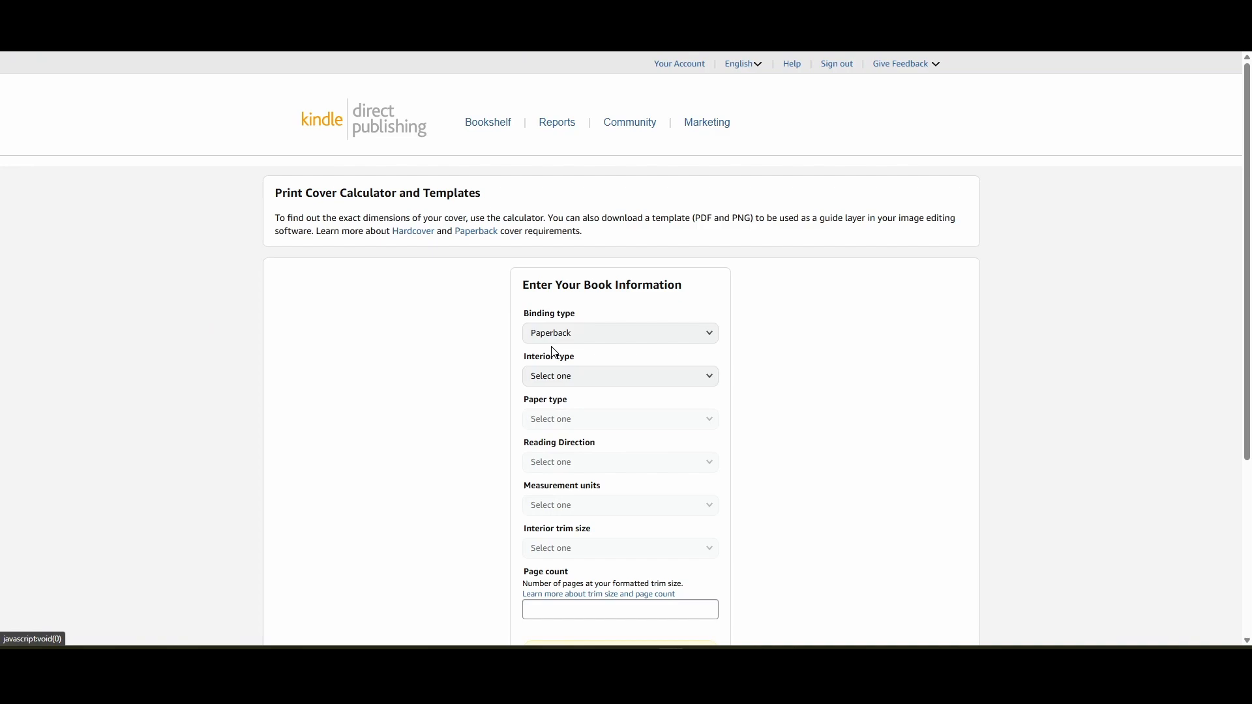
left_click(565, 381)
left_click(566, 378)
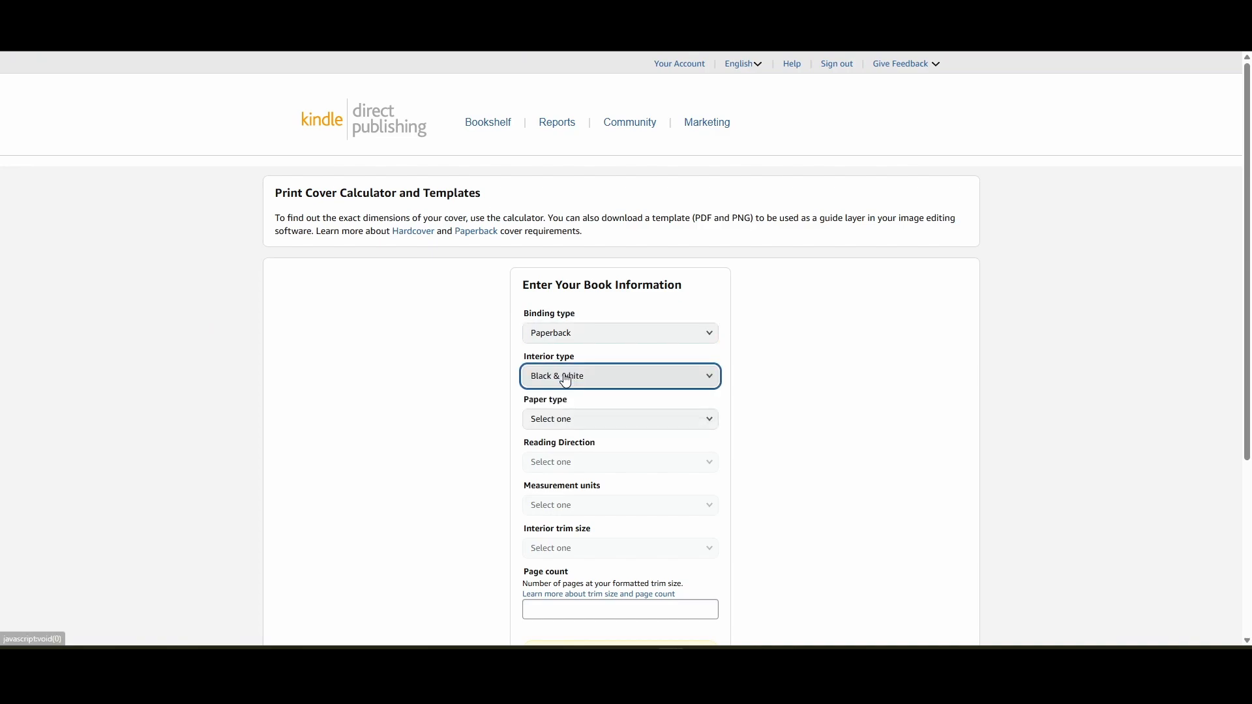
left_click(561, 421)
left_click(563, 437)
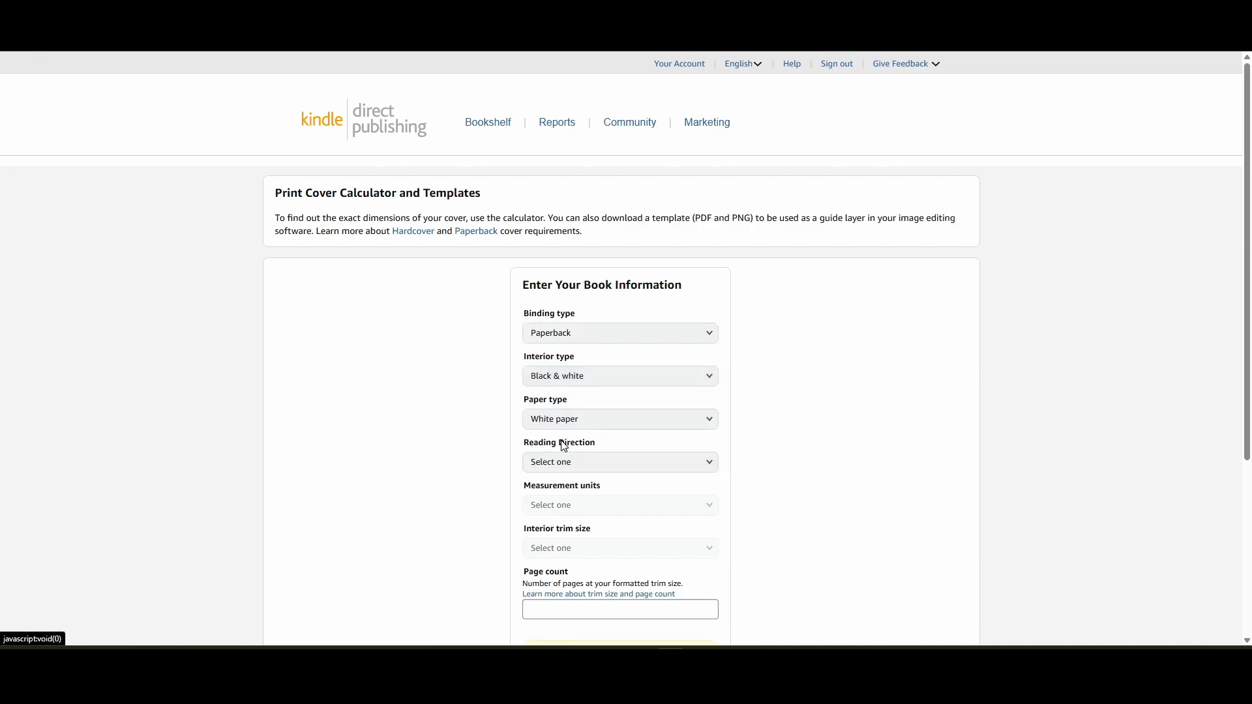
- Set the reading direction to Left to Right, the measurement units to Inches and the interior trim size to 8.5 x 8.5 in
left_click(572, 462)
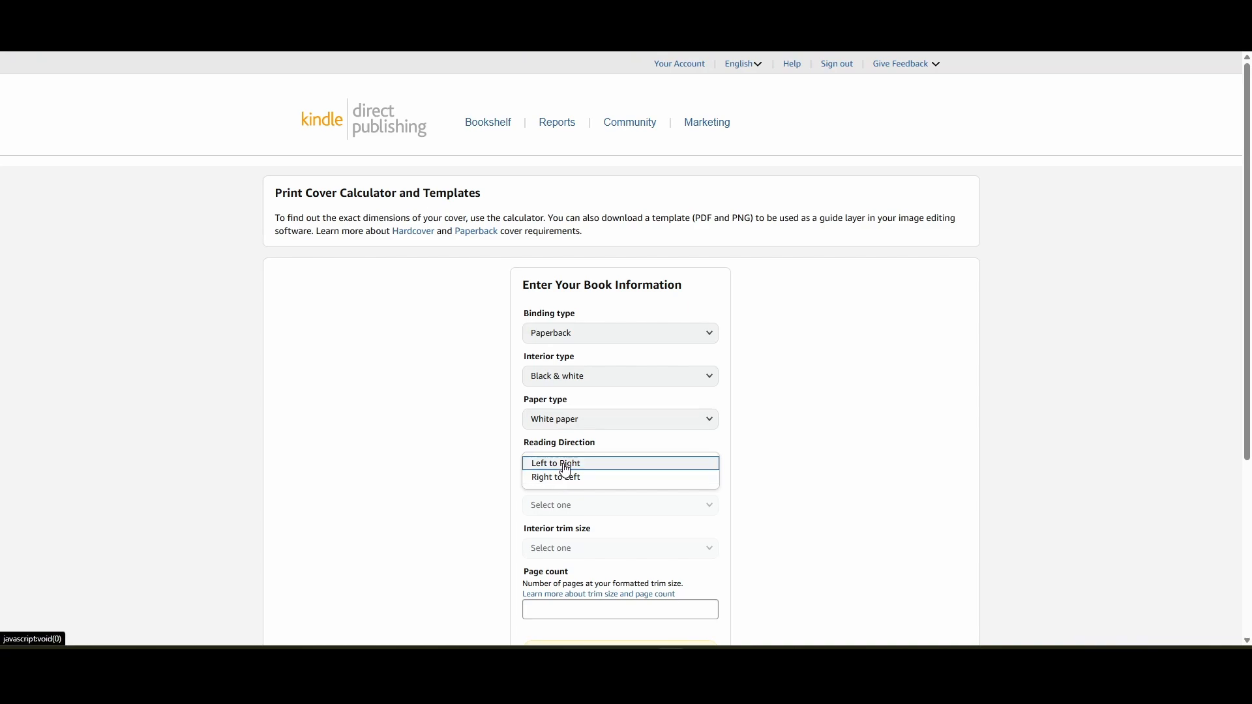
left_click(560, 463)
left_click(572, 505)
left_click(554, 508)
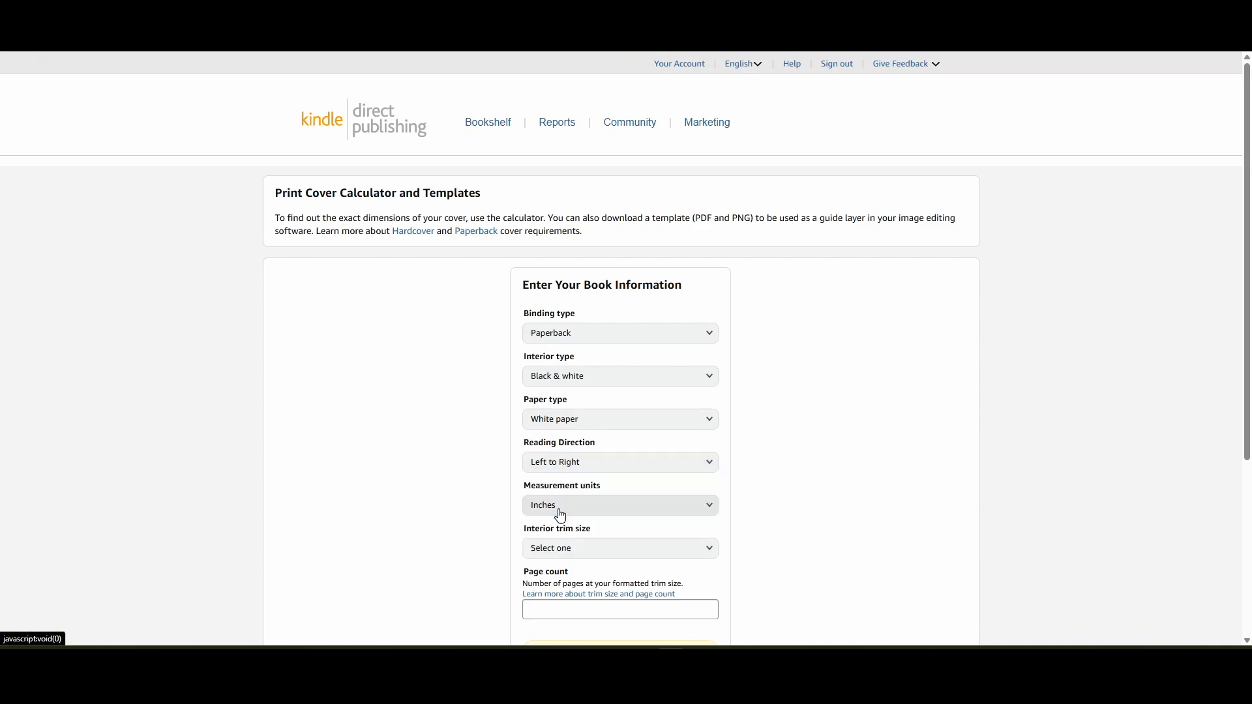
left_click(558, 551)
left_click(551, 534)
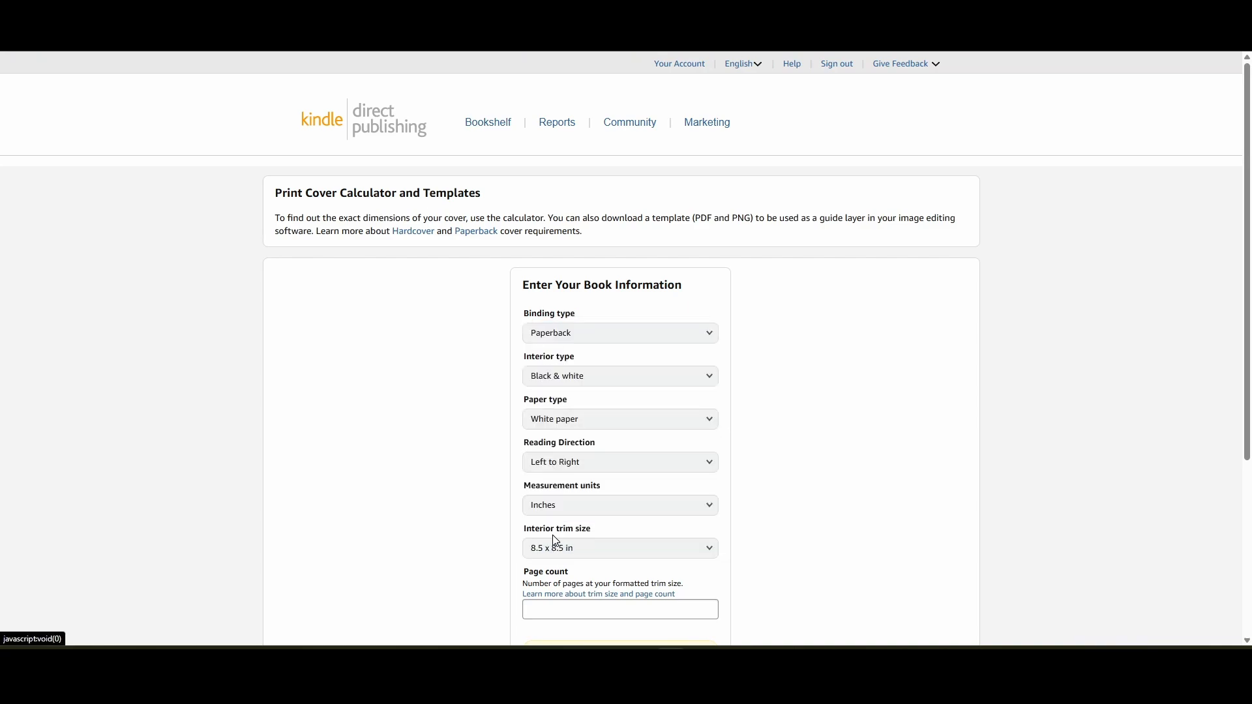
- Enter a page count of 92 and calculate the cover dimensions
scroll(539, 416, "down", 3)
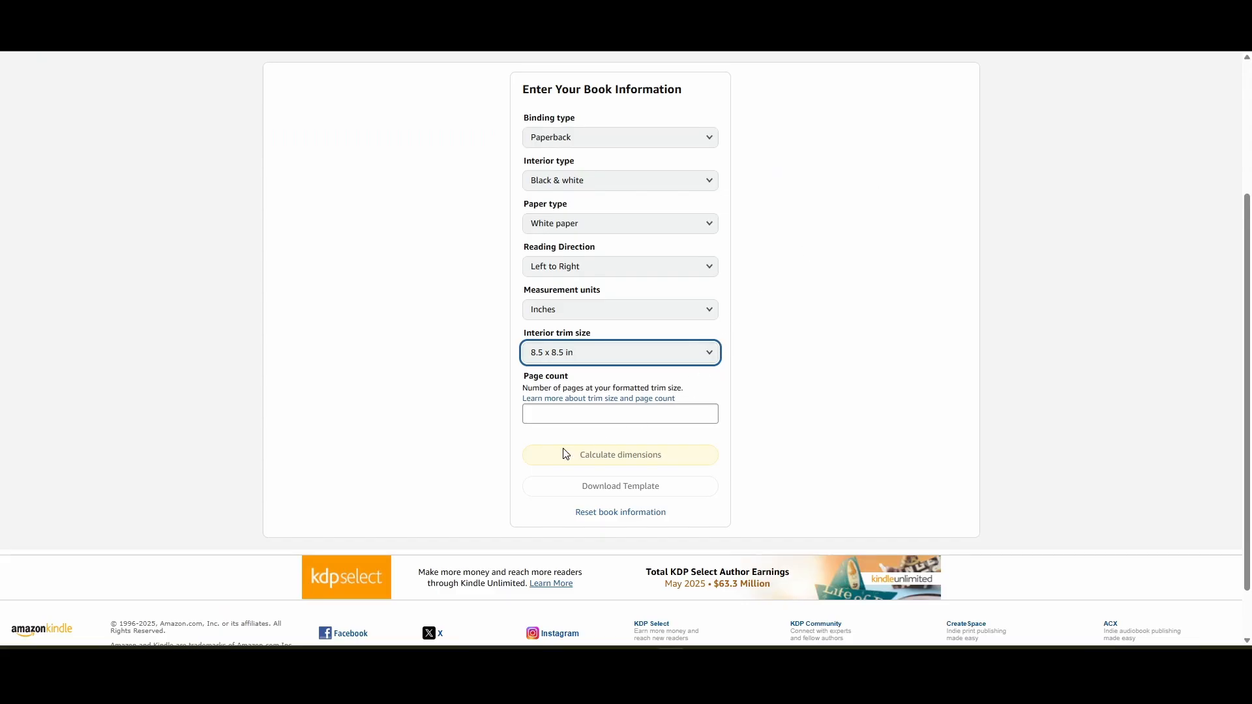
left_click(558, 418)
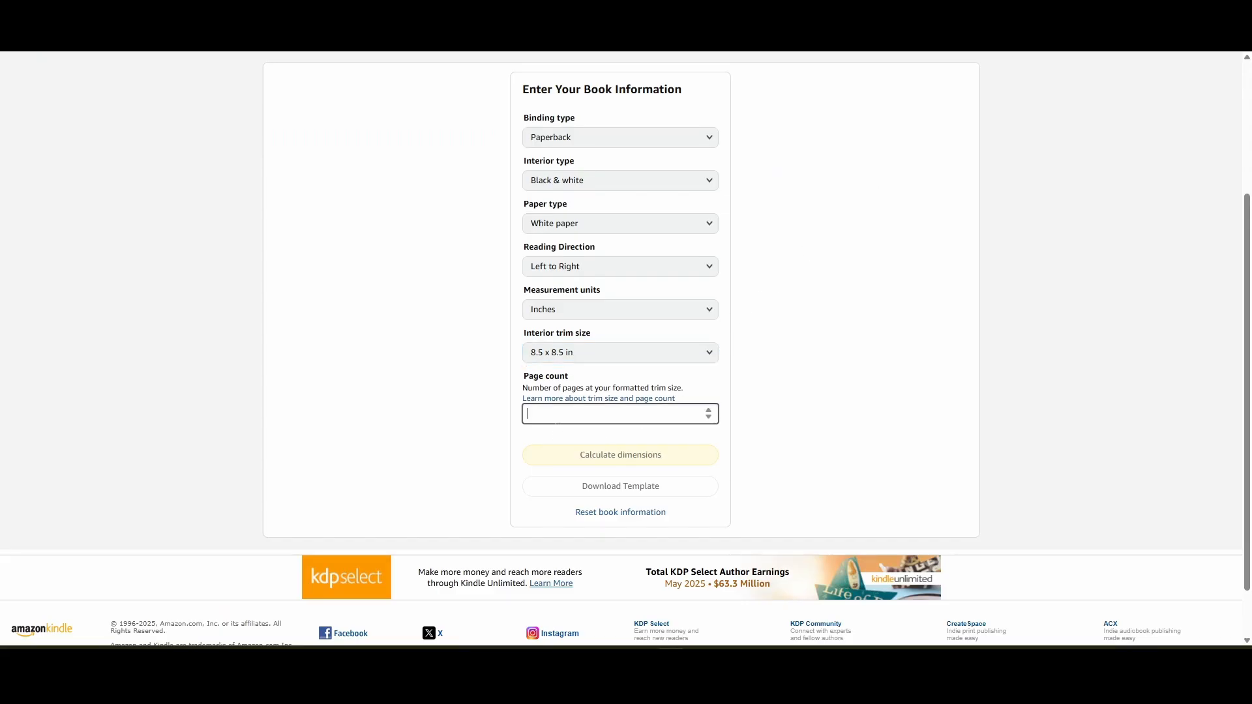
left_click(774, 446)
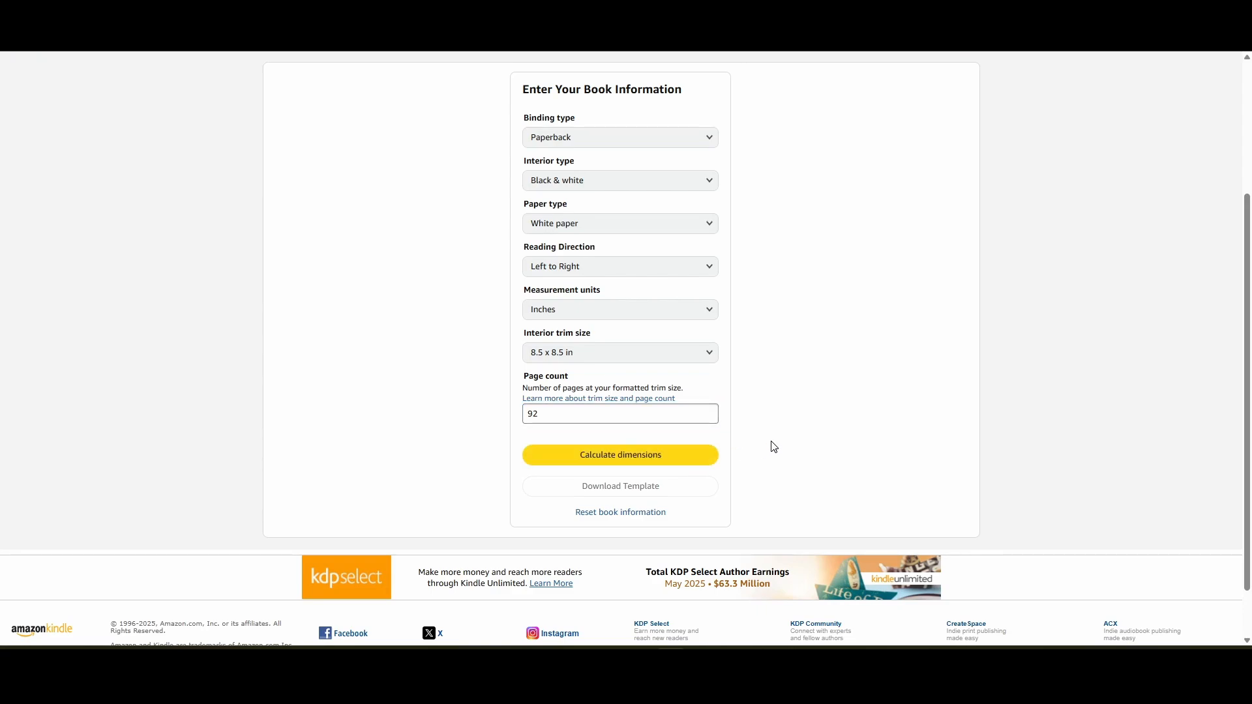
left_click(577, 462)
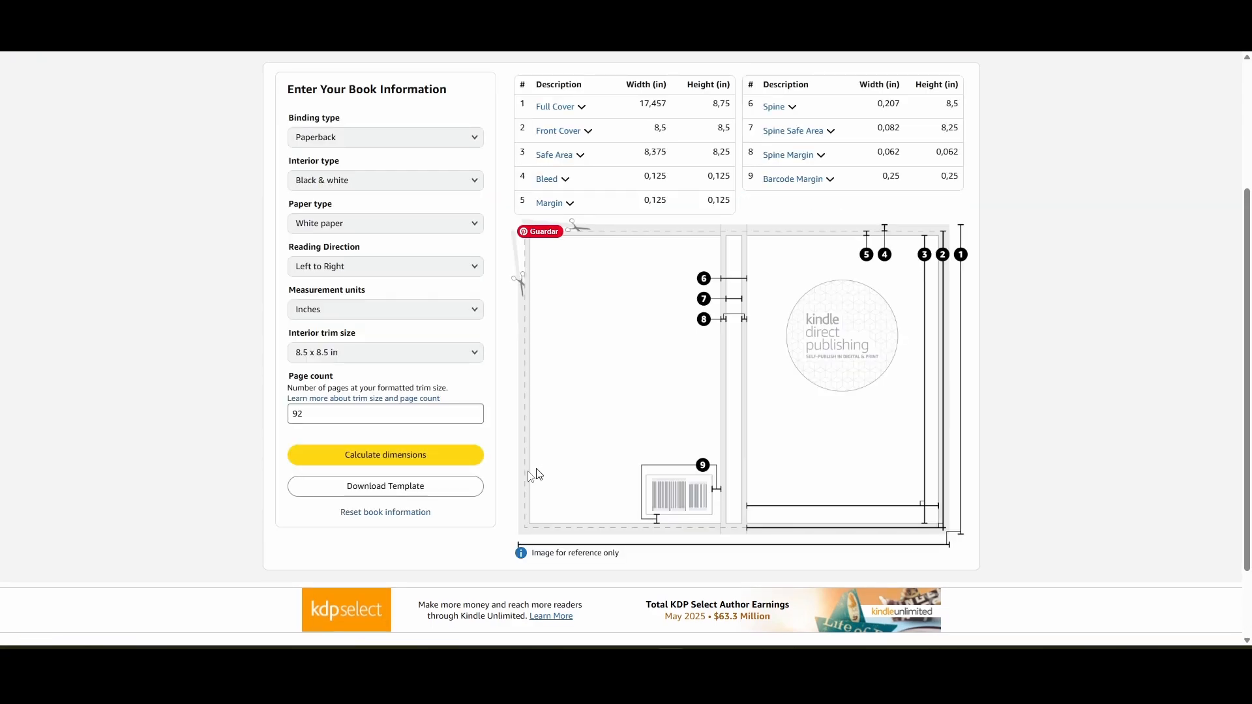
- Download the 92-page paperback cover template from the calculator and open its PNG for viewing
left_click(366, 497)
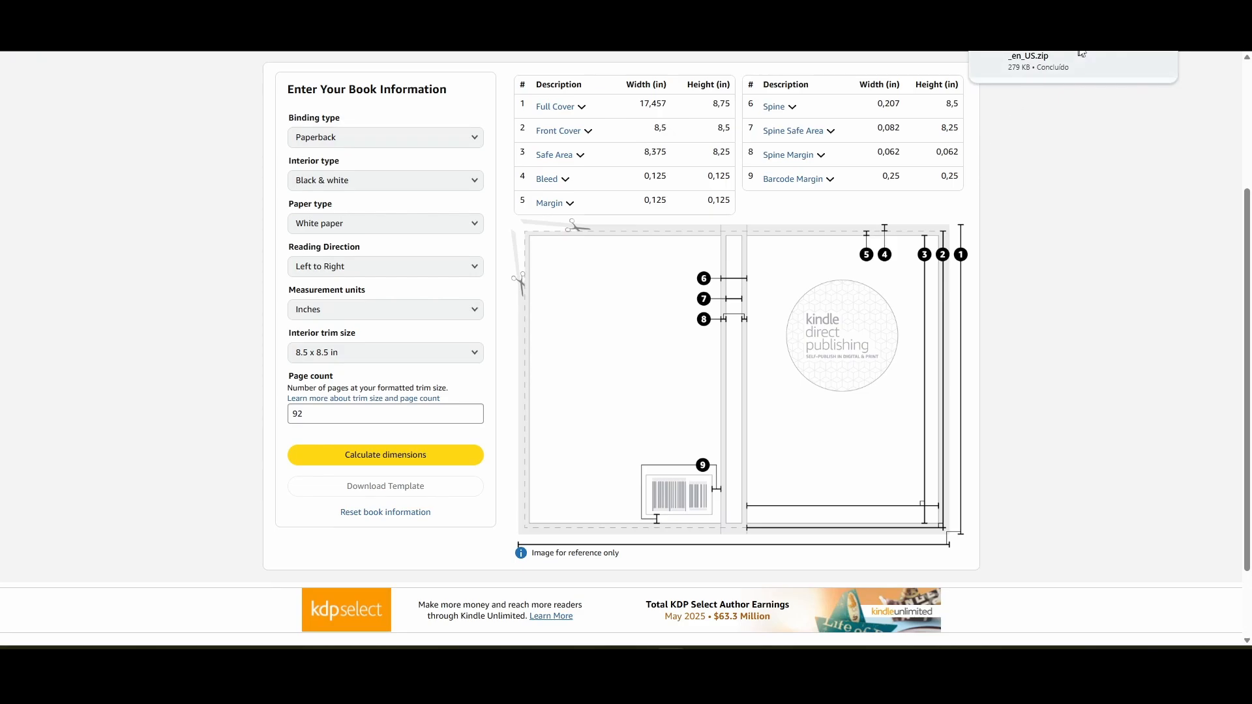
left_click(1135, 50)
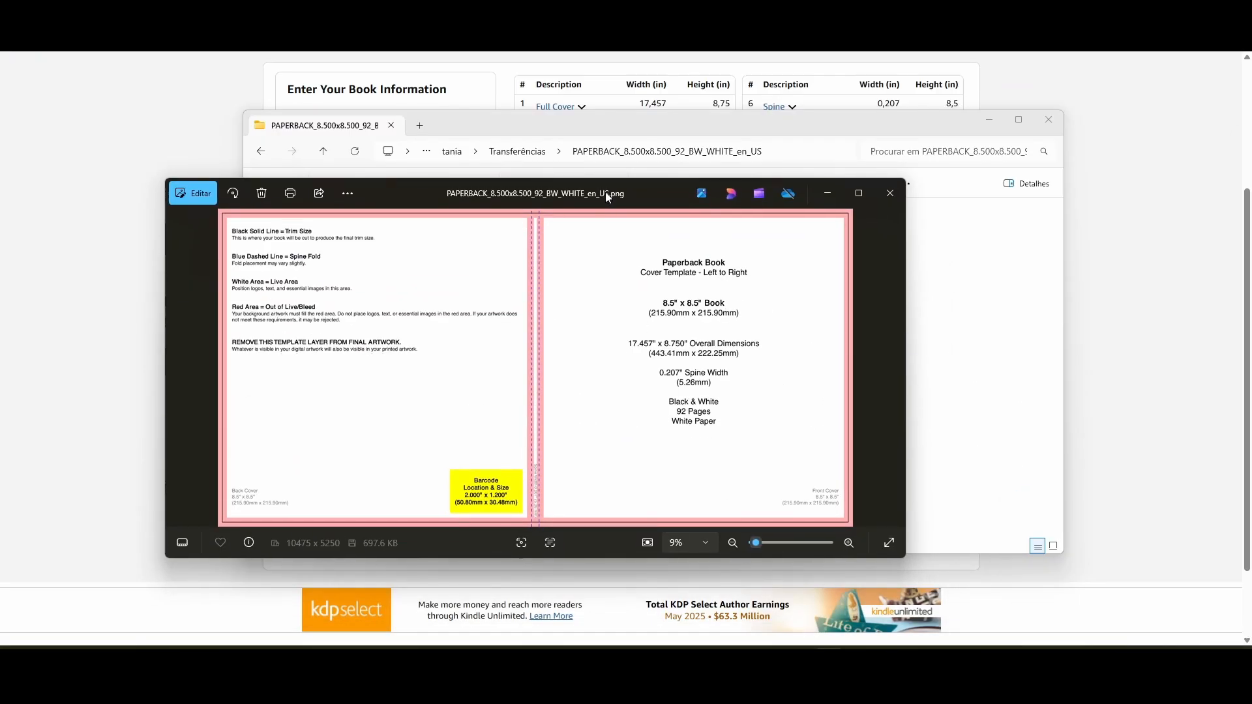
double_click(605, 194)
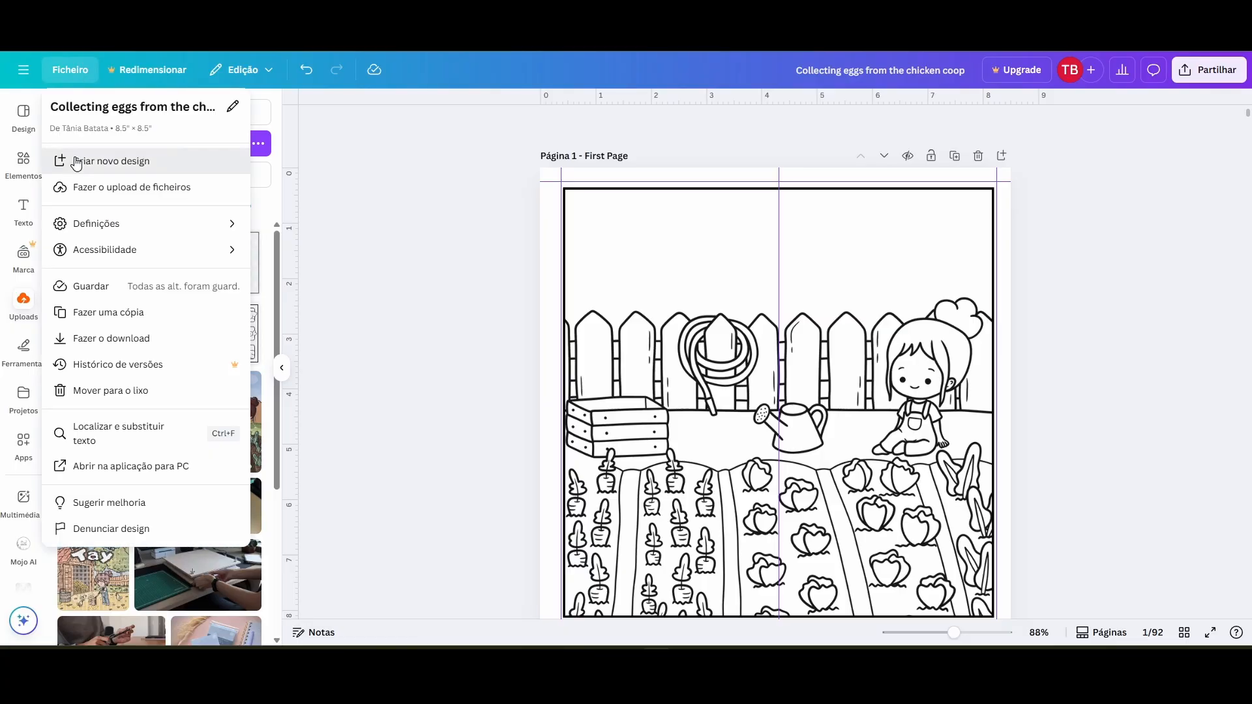
- Switch to Canva and create a new custom-size design measuring 17.457 × 8.75 inches
left_click(98, 160)
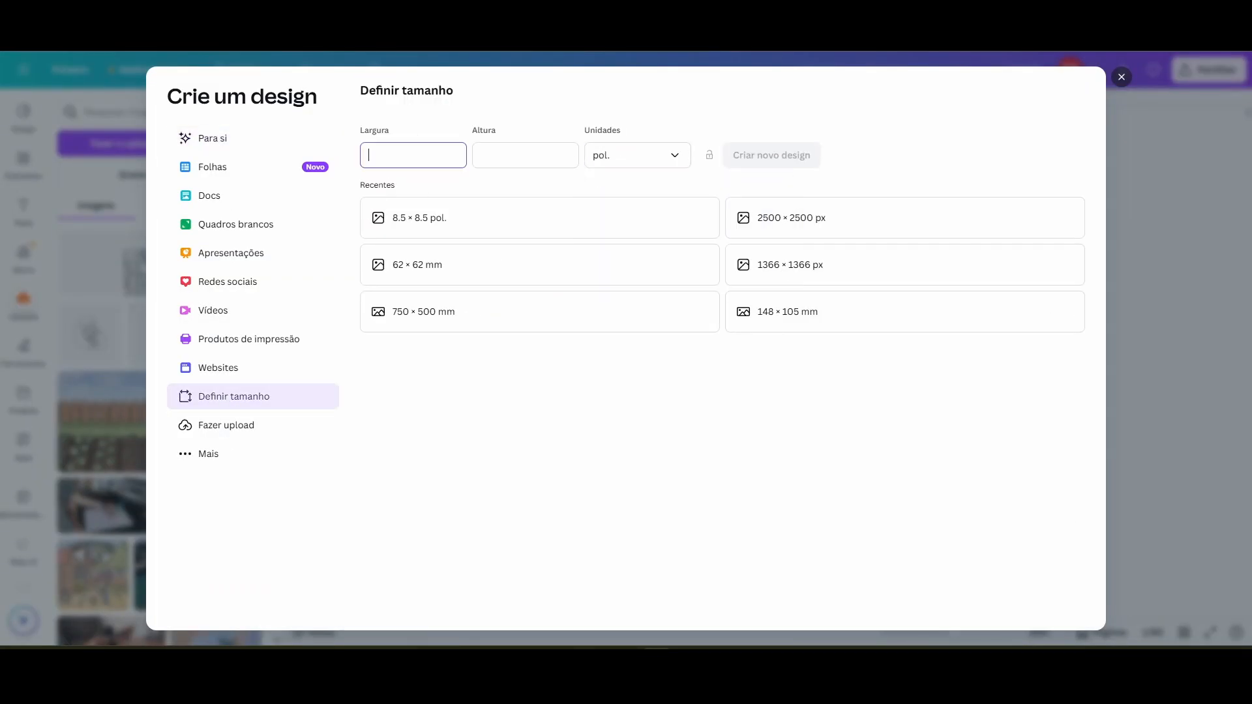
type("8.75")
left_click(785, 154)
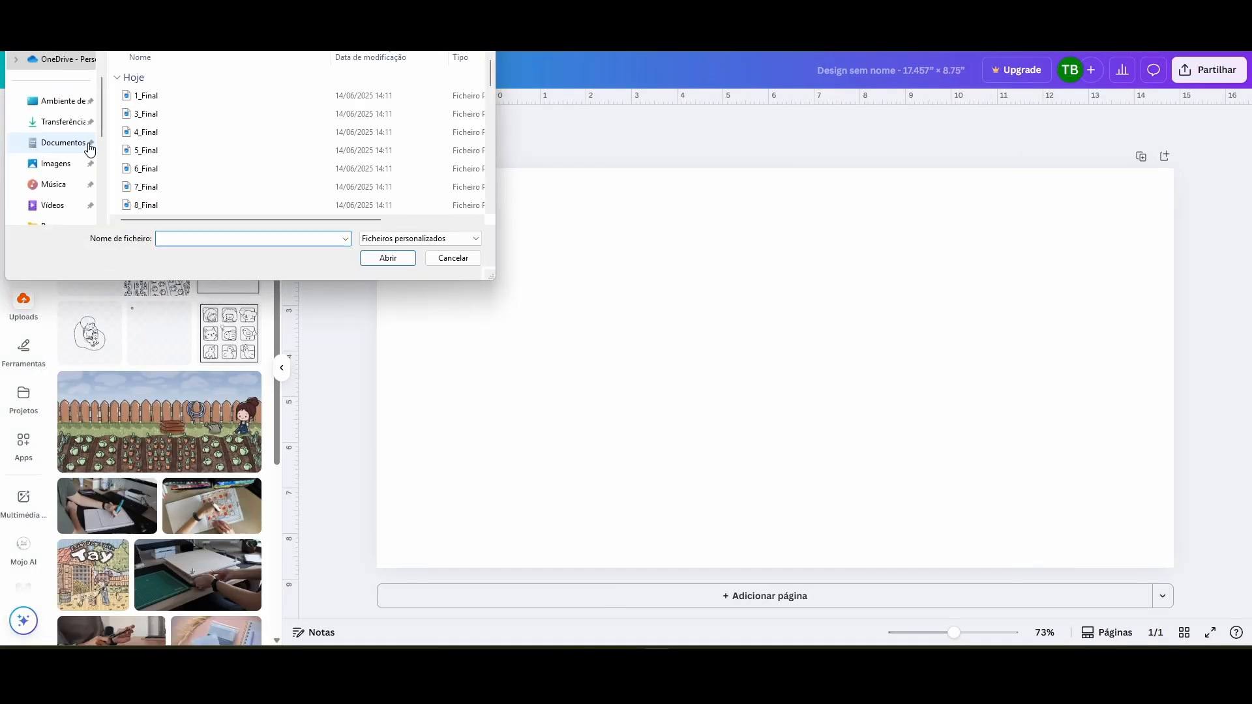
- Upload the KDP cover template PNG from the downloads folder and scale it to fill the whole page
left_click(73, 122)
double_click(140, 98)
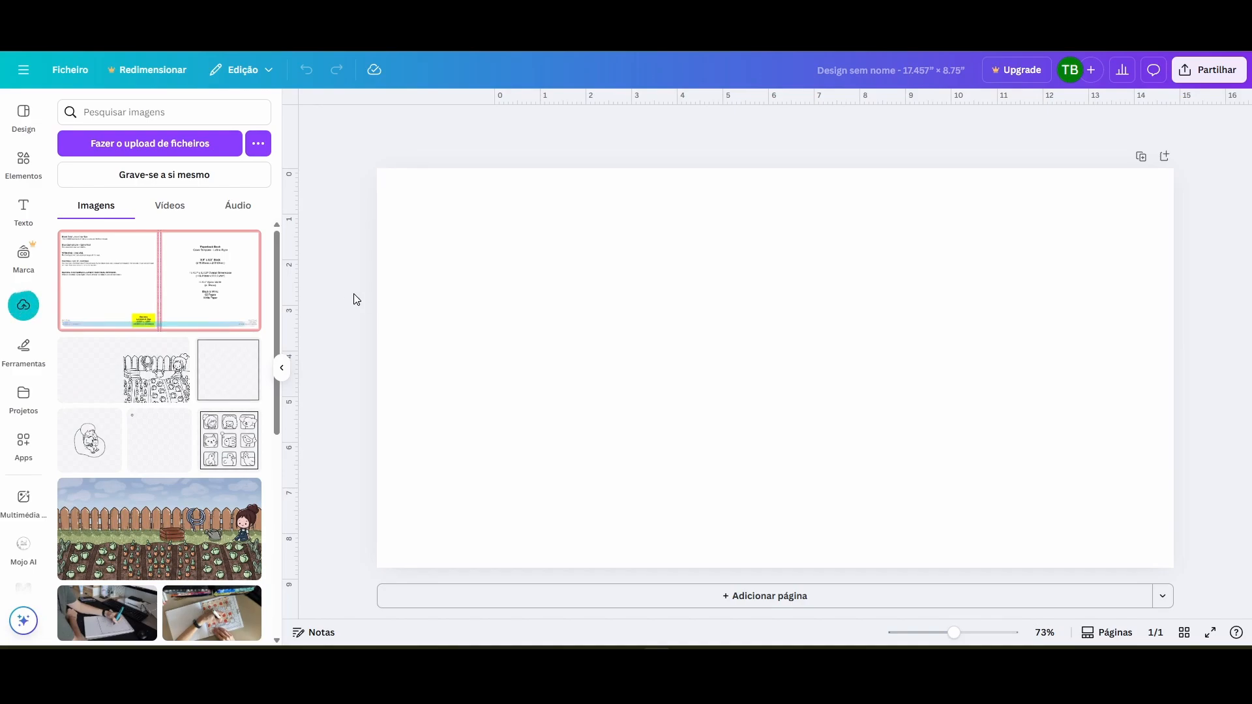
left_click(196, 281)
left_click_drag(564, 310, 464, 260)
left_click_drag(975, 468, 1174, 568)
left_click(691, 141)
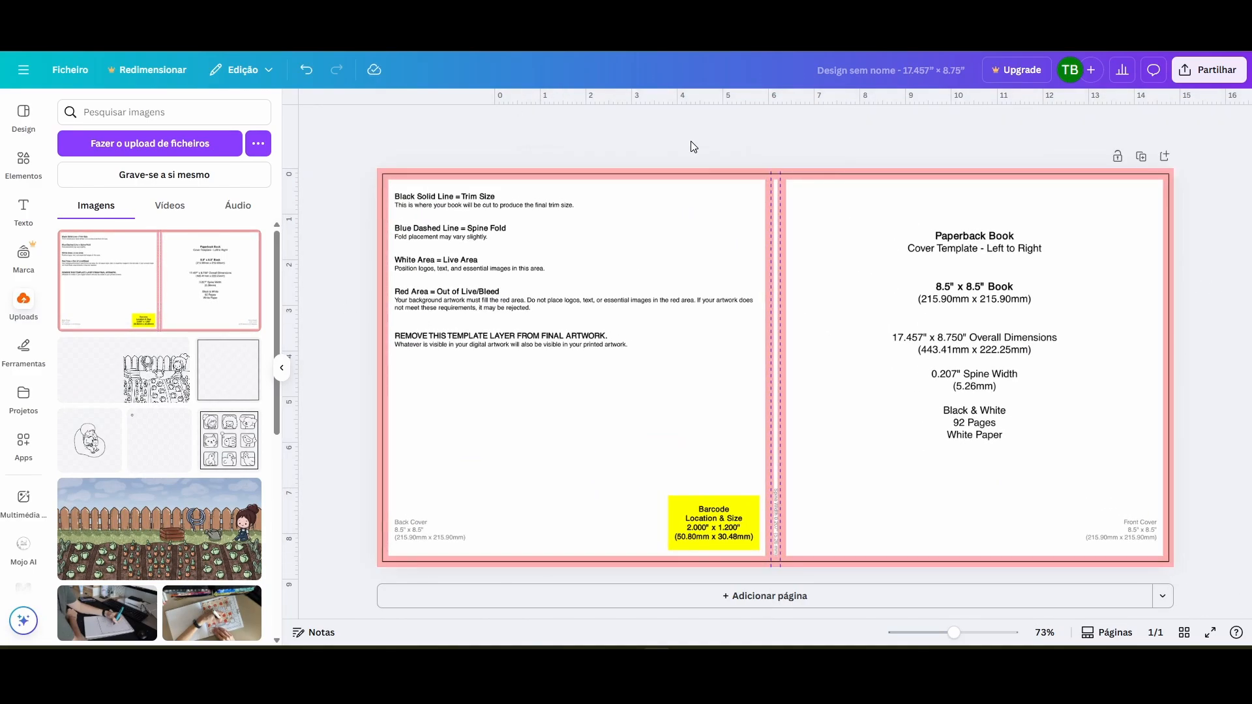
- Add the colored garden illustration to the cover and scale it to fill the full page width
left_click(156, 549)
left_click_drag(671, 340, 567, 290)
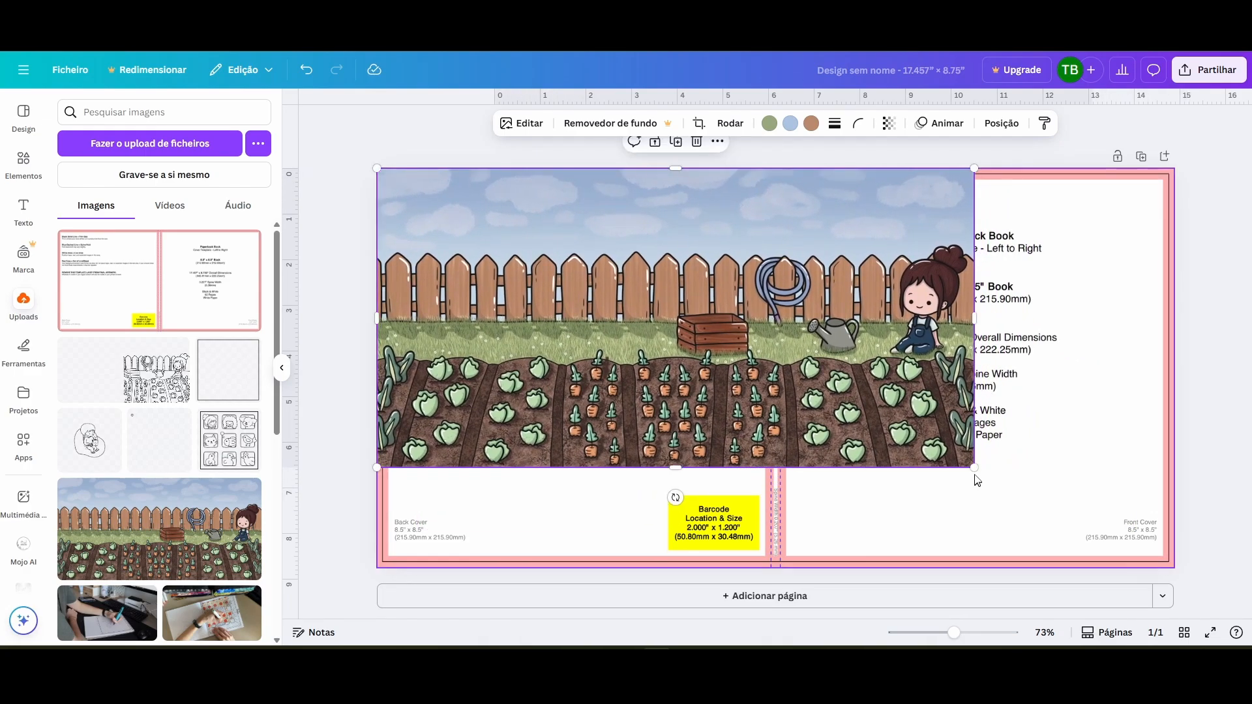
left_click_drag(975, 479, 1174, 568)
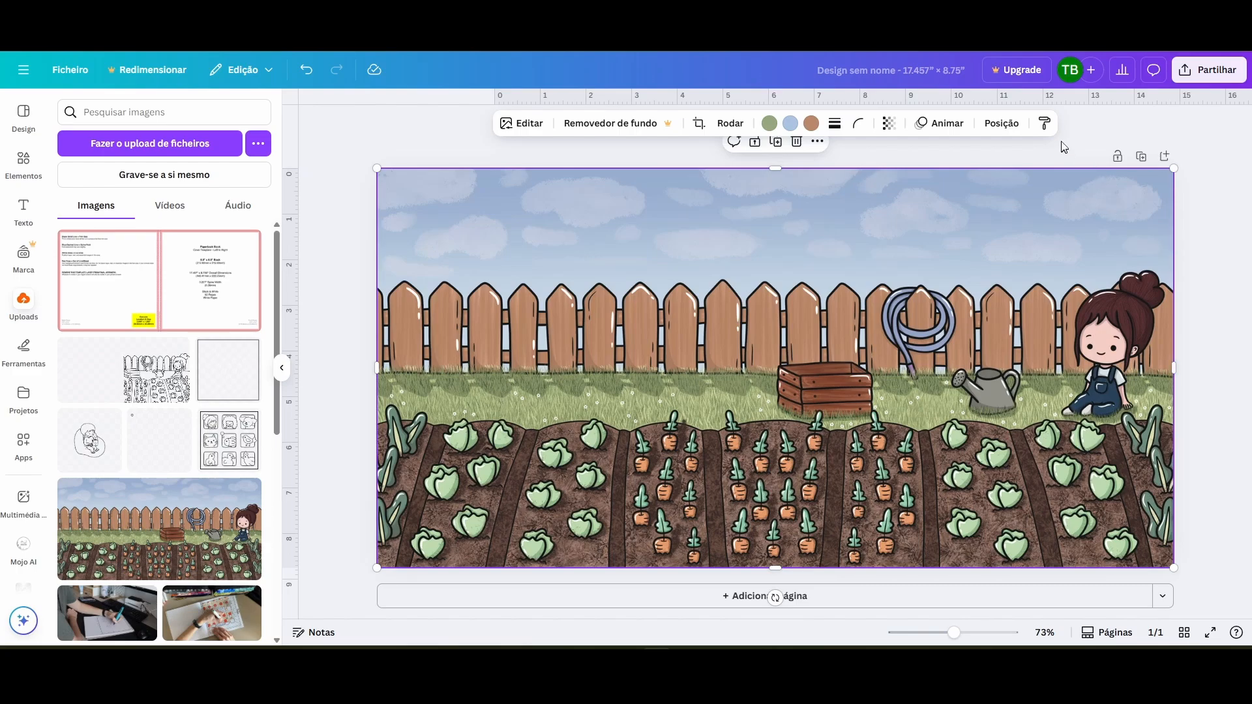
- Unlock the template layer and bring it above the garden illustration
left_click(990, 125)
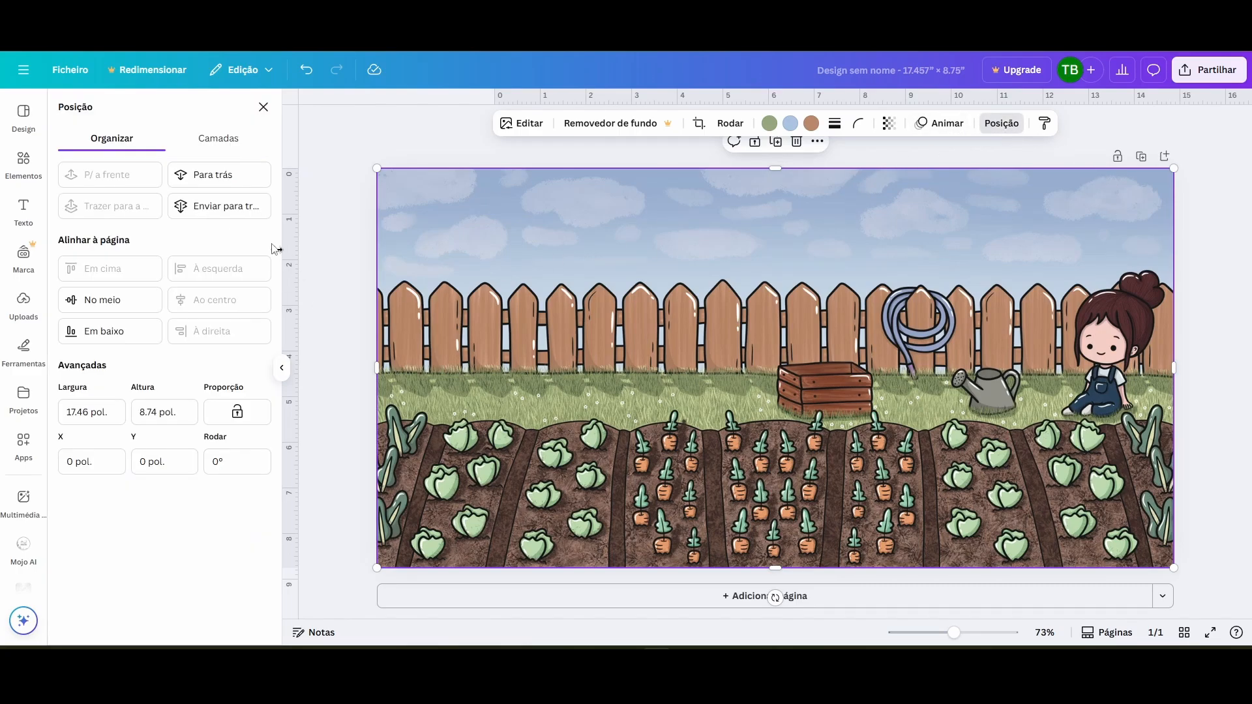
left_click(196, 134)
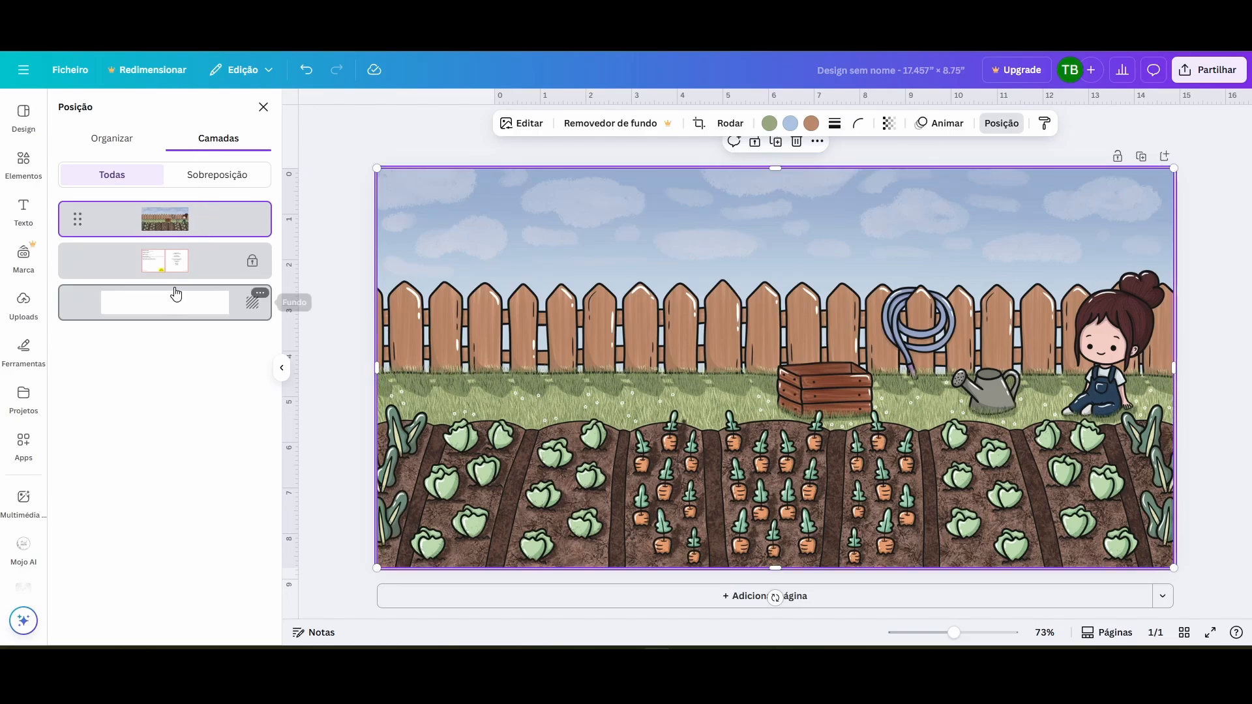
left_click(216, 266)
left_click(785, 145)
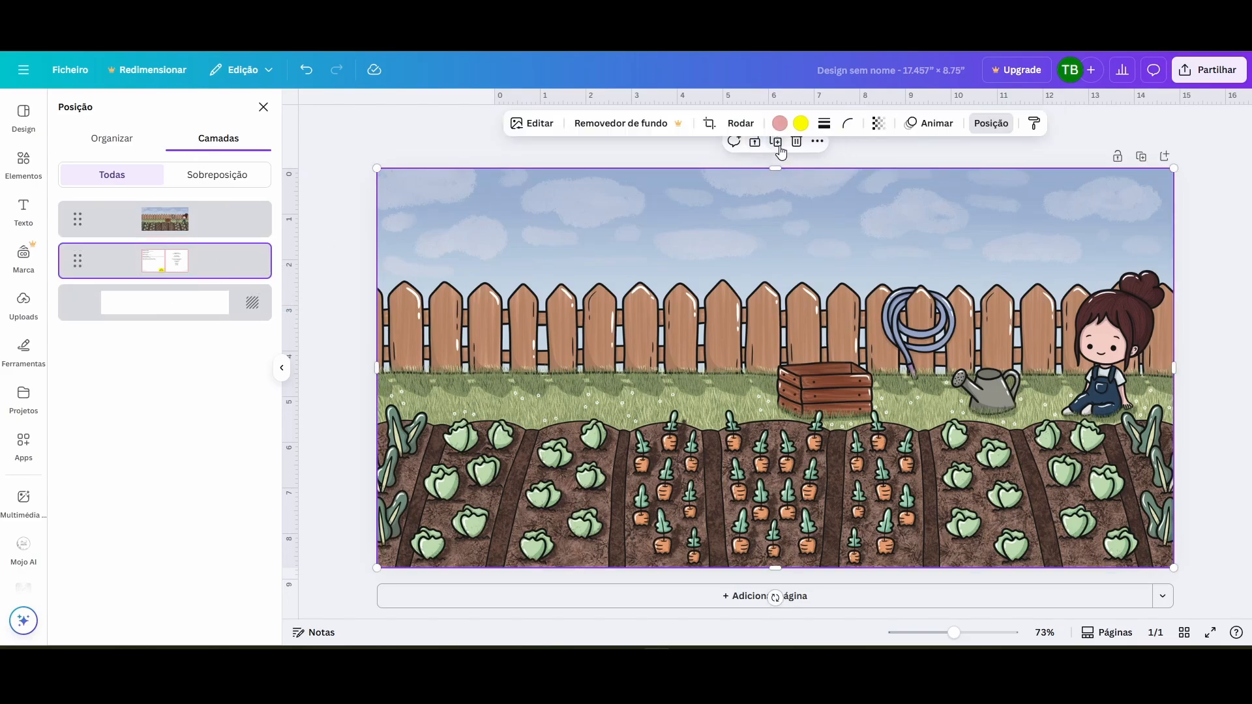
left_click_drag(192, 275, 182, 216)
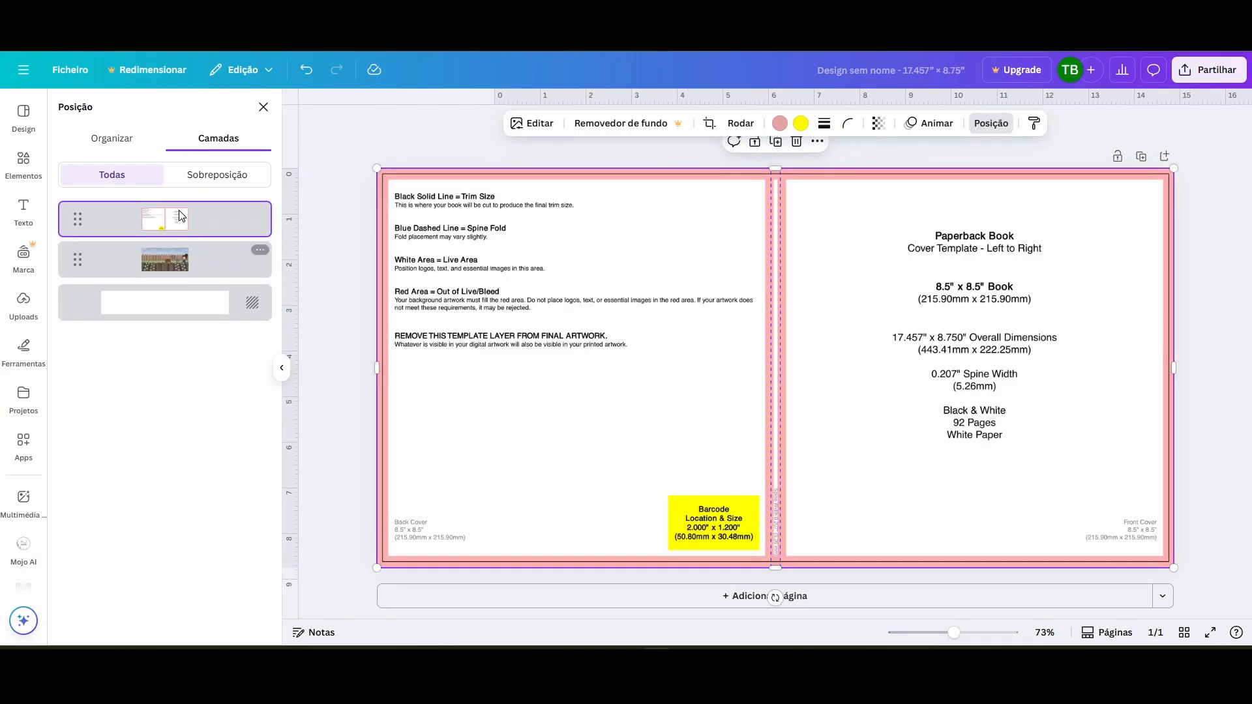
- Try a transparency of 44 on the template layer over the garden illustration, and undo it
left_click(882, 128)
left_click_drag(913, 176, 856, 179)
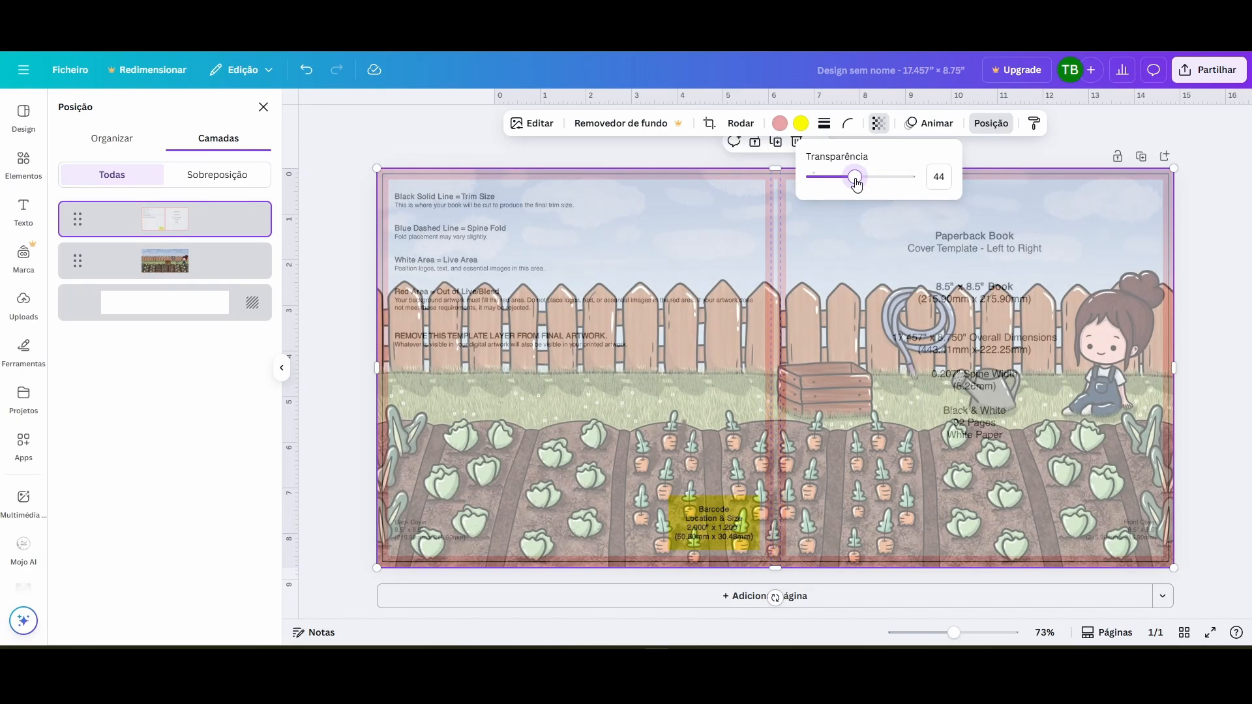
left_click(877, 126)
key("ctrl+z")
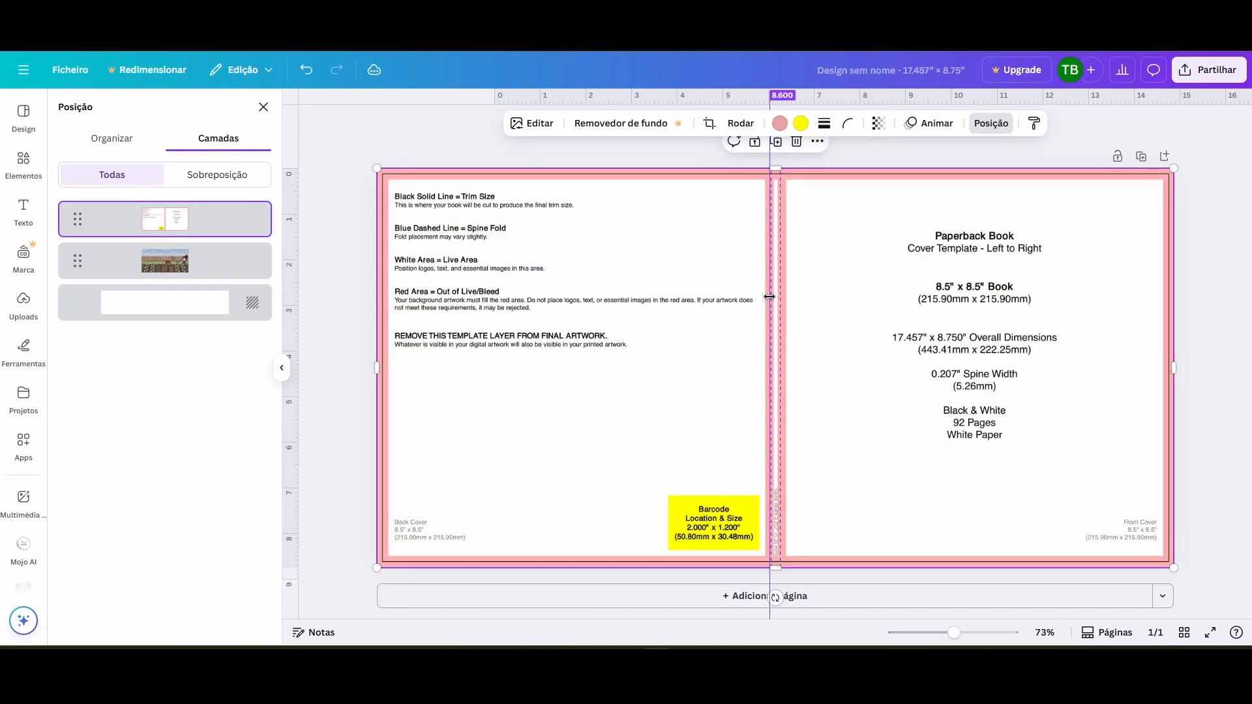
- Place vertical guides on the template's spine folds and spine centre, and send the template layer behind the garden illustration
scroll(769, 296, "up", 10)
scroll(808, 321, "down", 10)
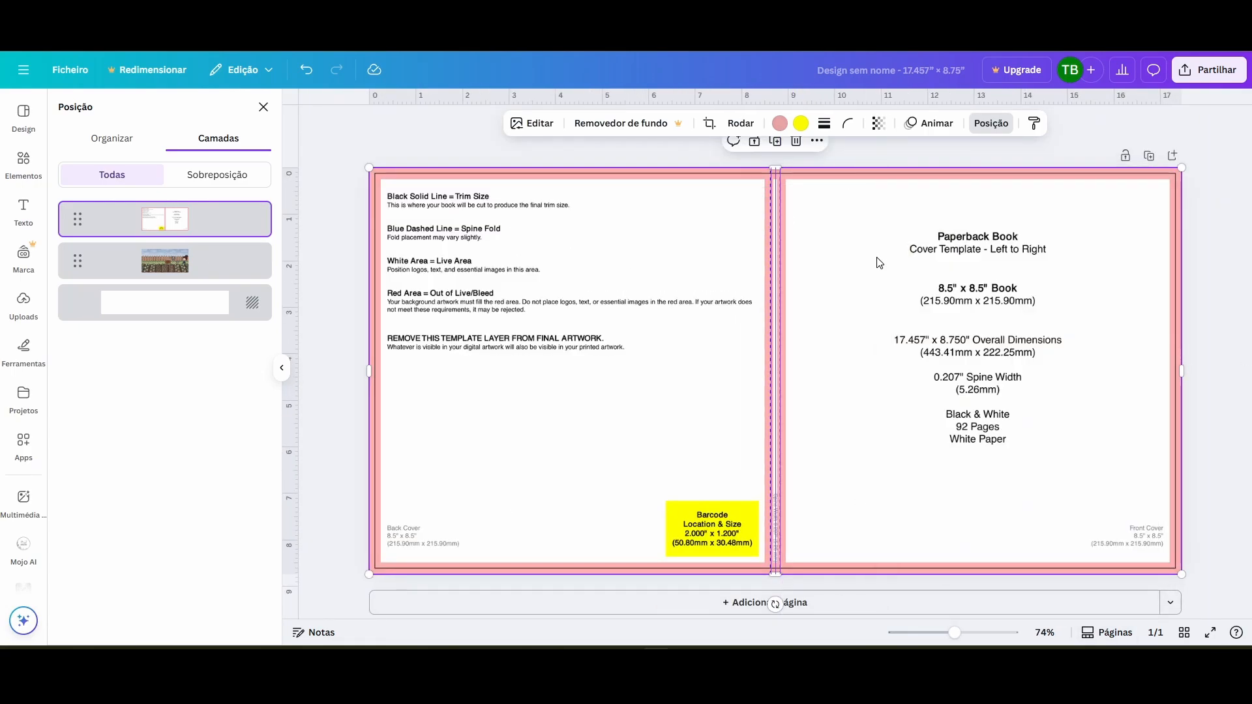
left_click_drag(206, 240, 202, 282)
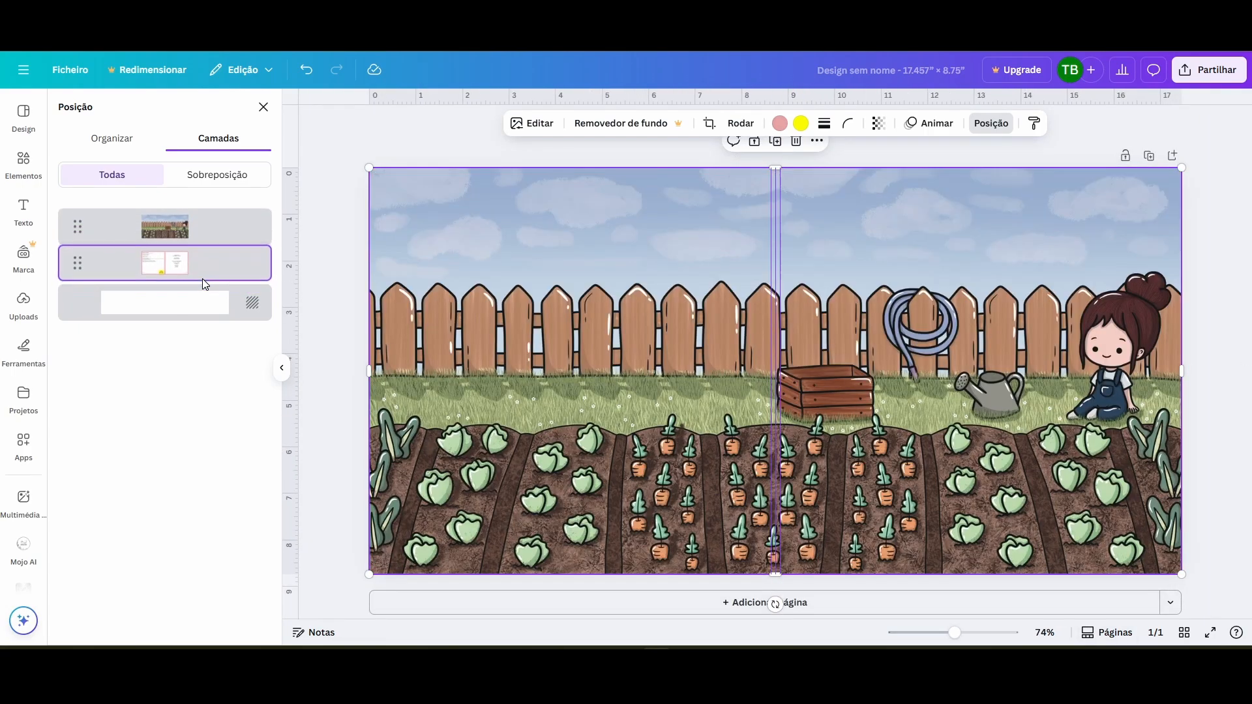
left_click(532, 138)
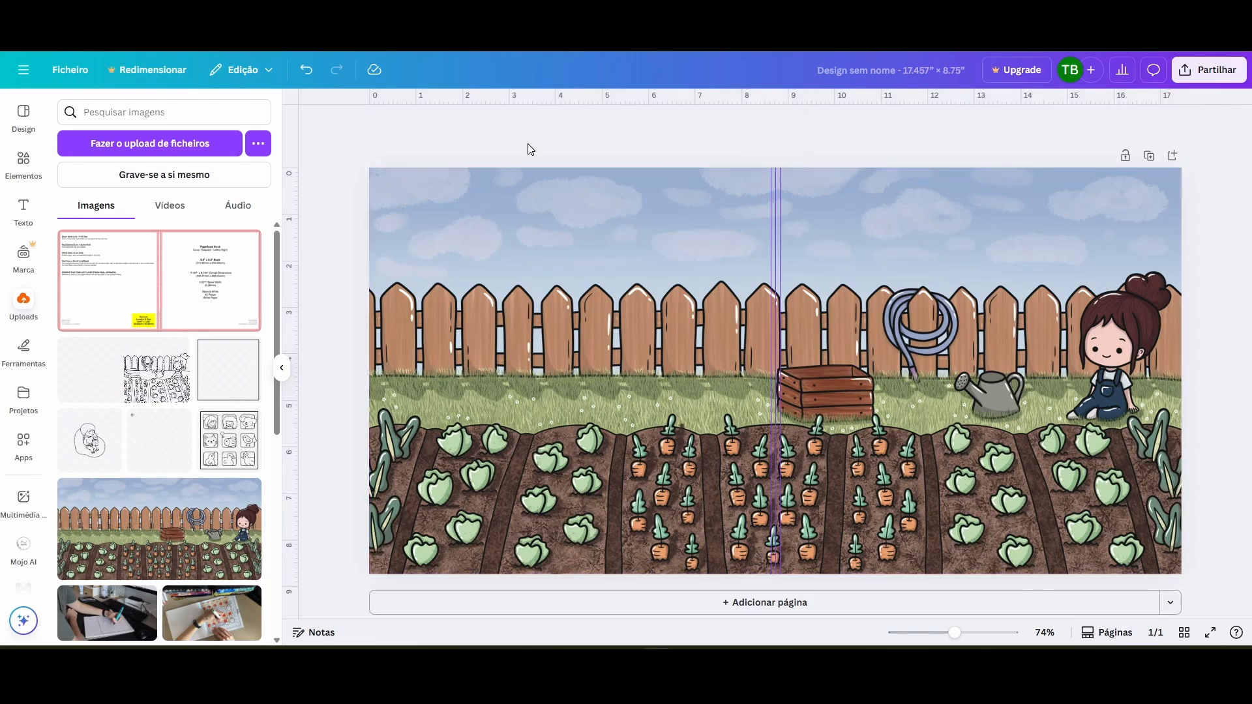
- Place vertical guides at the centres of the front and back covers, using a rectangle sized to each cover panel as reference
key("r")
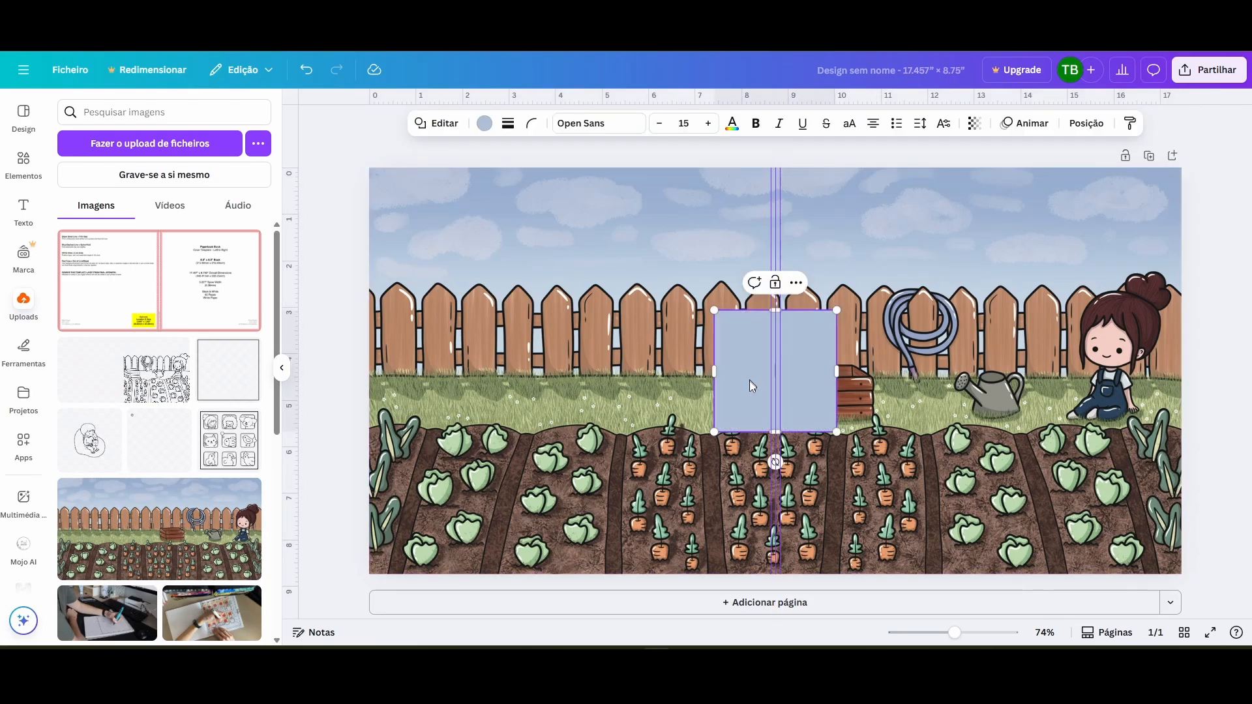
left_click_drag(746, 392, 811, 250)
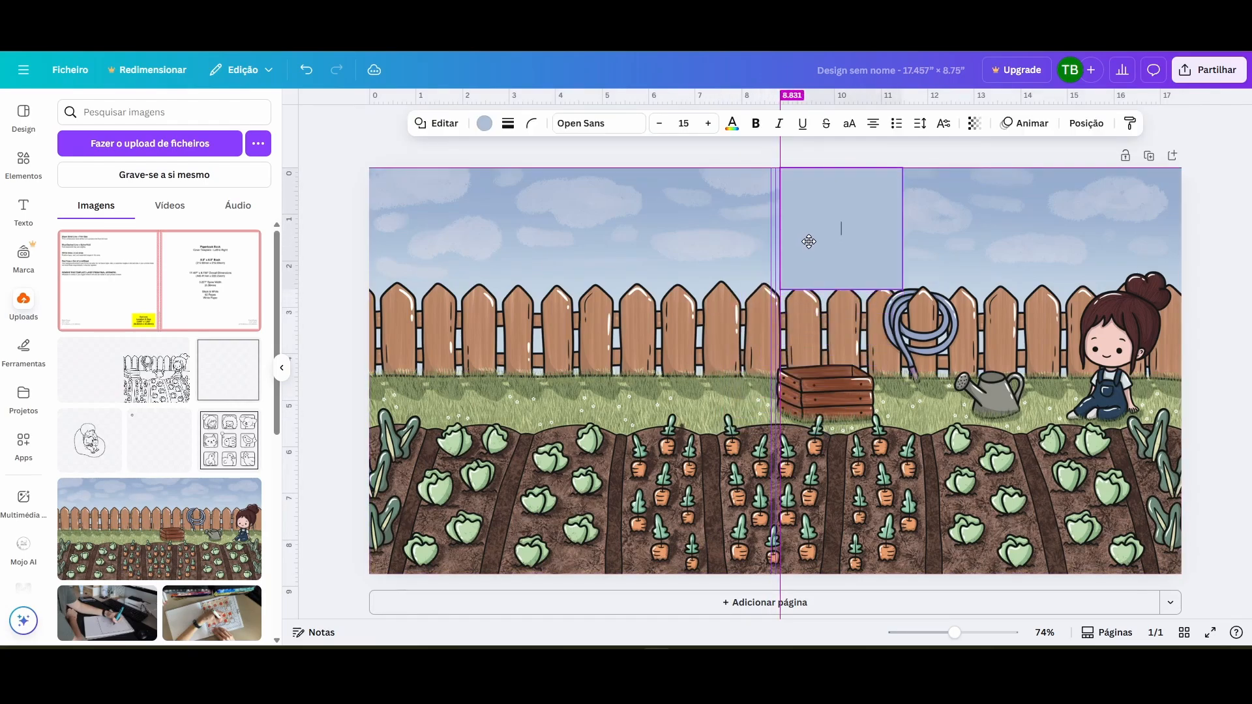
left_click_drag(902, 289, 1181, 575)
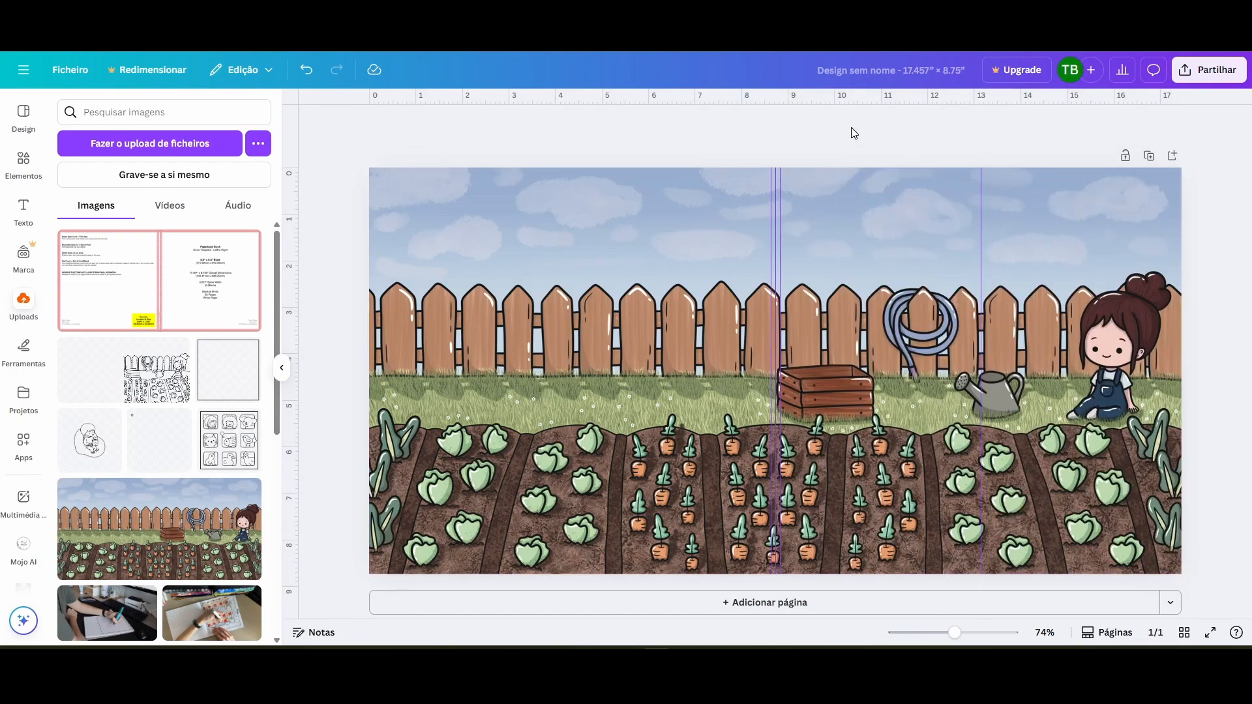
key("ctrl+v")
left_click_drag(863, 206, 470, 218)
left_click_drag(291, 286, 569, 289)
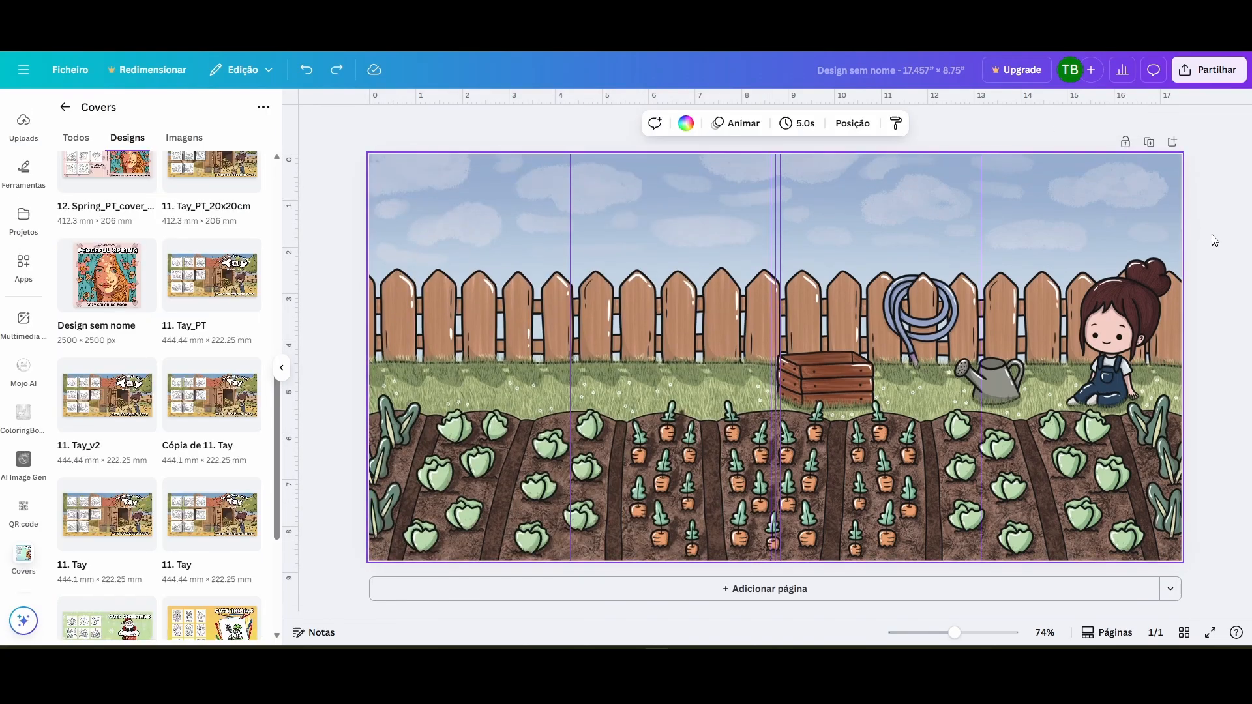
- Paste the title, brand and "CUTE COLORING BOOK" texts copied from an earlier cover and move them onto the front cover
left_click(1213, 240)
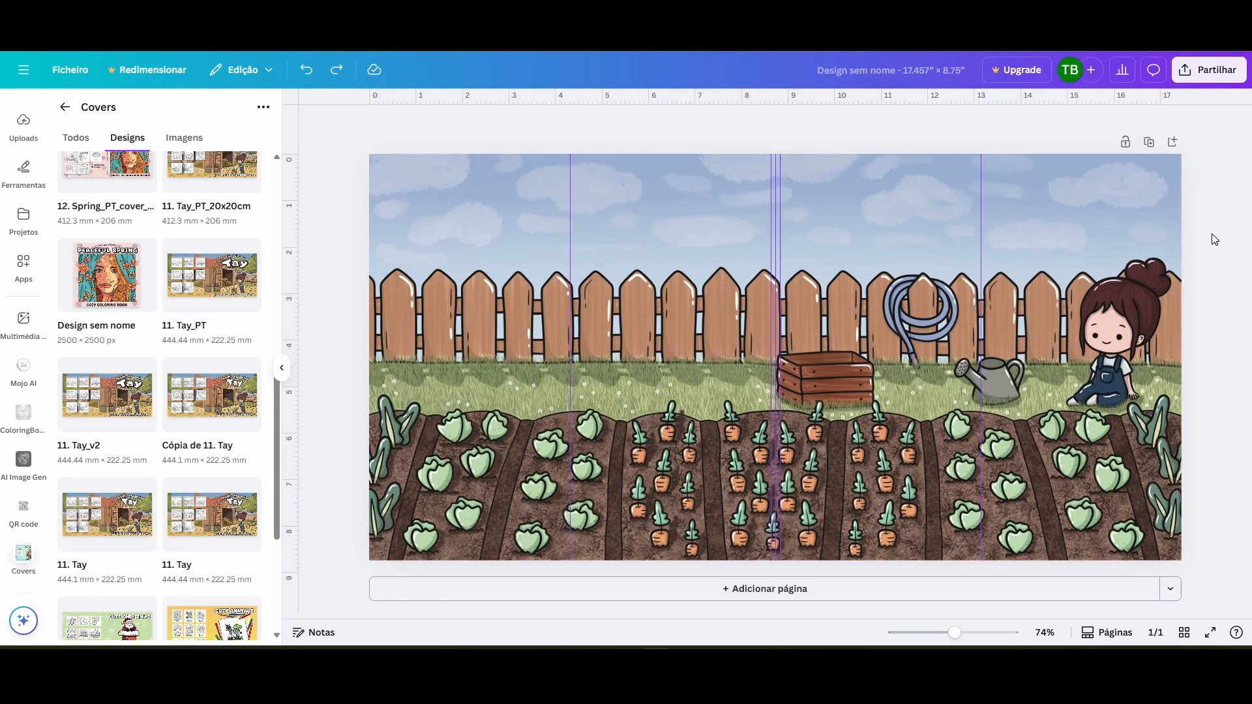
key("ctrl+v")
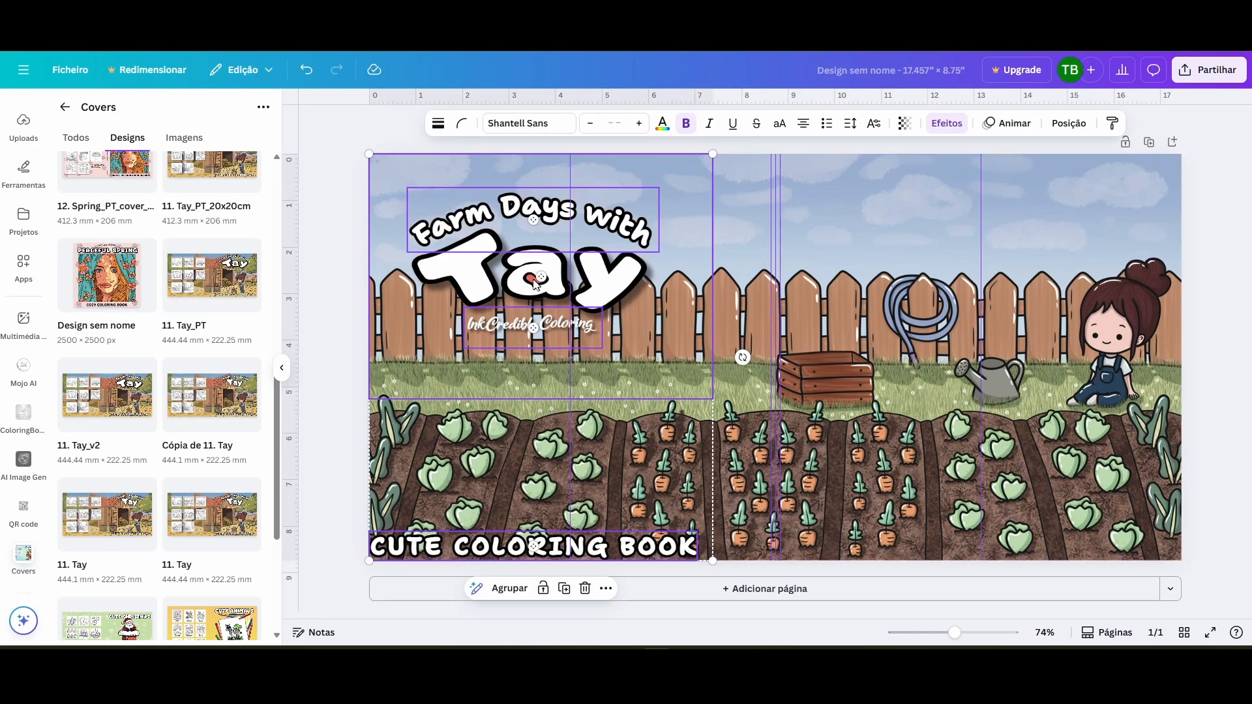
left_click_drag(529, 287, 965, 265)
left_click(1206, 275)
scroll(1156, 428, "up", 2)
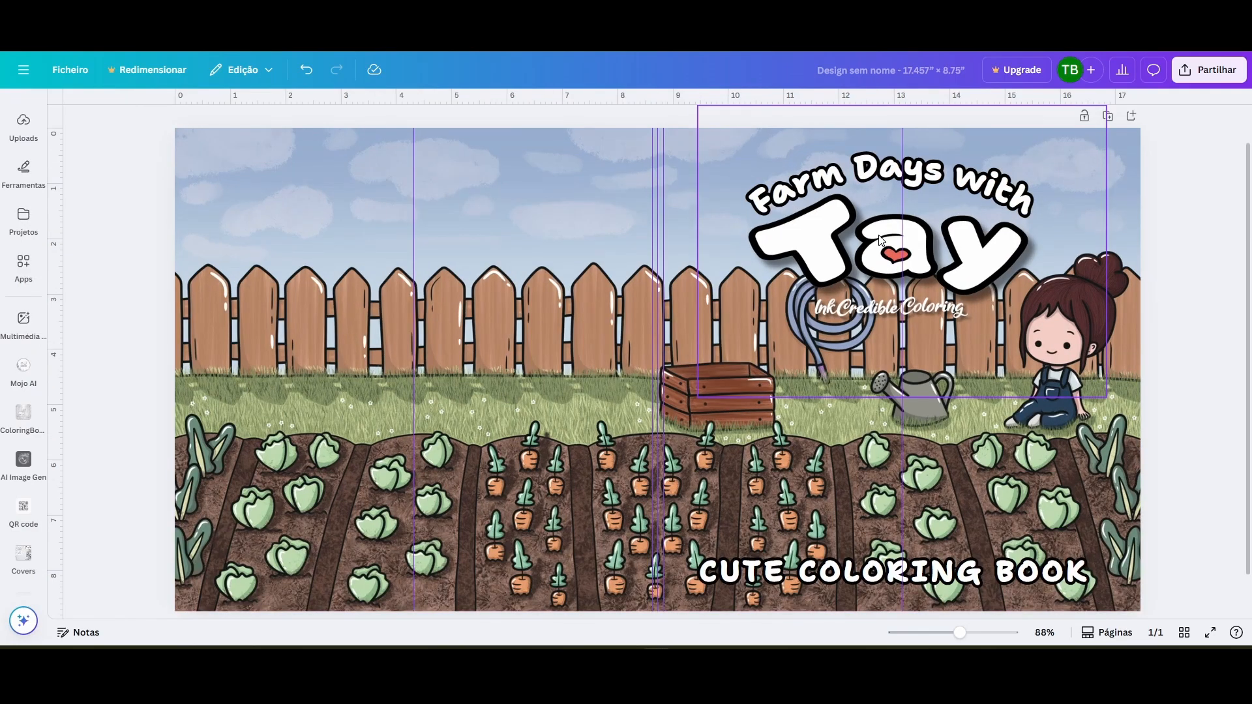
- Order the "CUTE COLORING BOOK" layer below the three title and brand texts, and shift those three together slightly higher on the front cover
left_click(897, 258)
left_click(863, 123)
left_click_drag(191, 228, 191, 349)
left_click(163, 225)
left_click(163, 266, "shift")
left_click(163, 307, "shift")
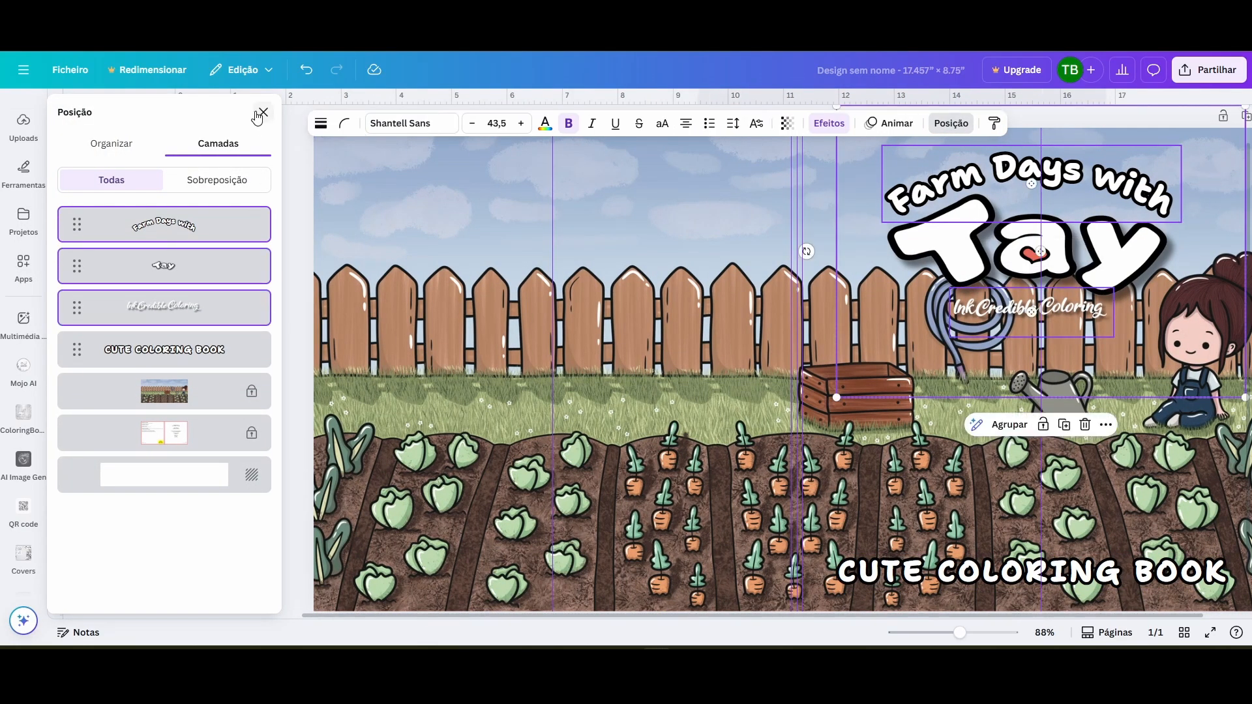
scroll(825, 255, "down", 5)
left_click(1057, 276)
scroll(1056, 277, "up", 2)
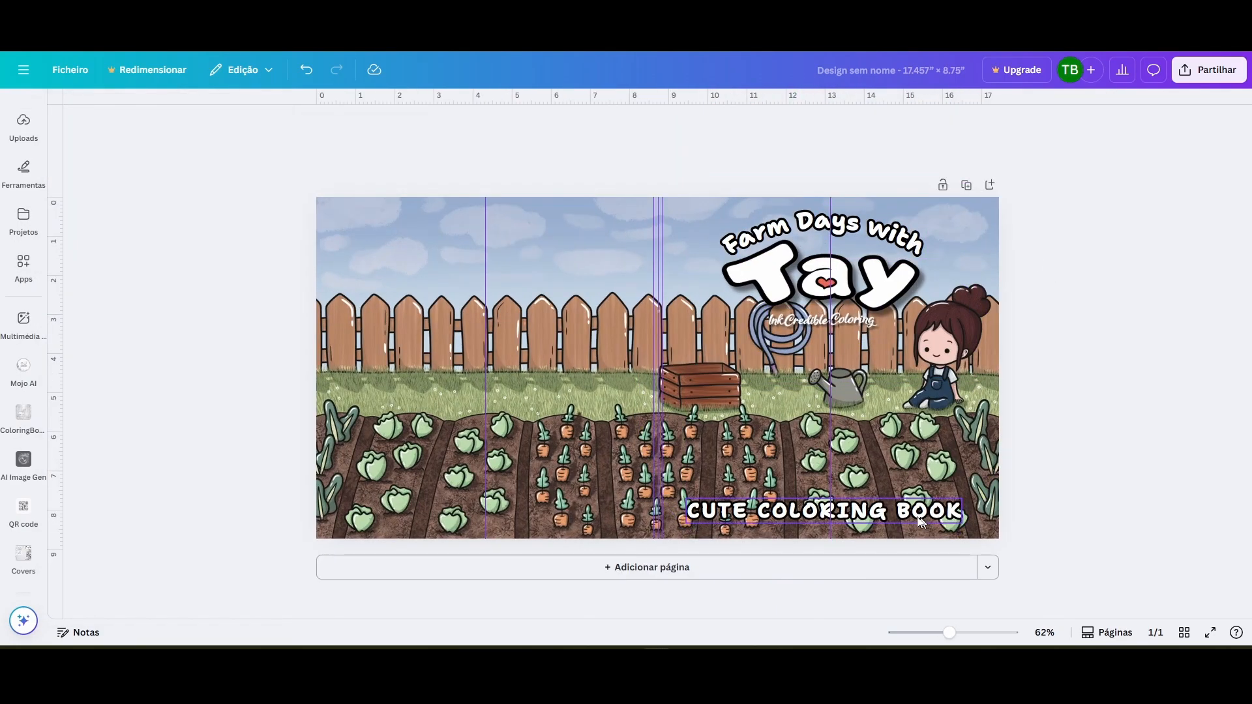
- Center the "CUTE COLORING BOOK" text on the front cover's guide, slightly closer to the cover's lower edge
left_click(846, 518)
left_click(1042, 354)
scroll(1042, 354, "up", 2)
left_click(1042, 353)
left_click(1195, 323)
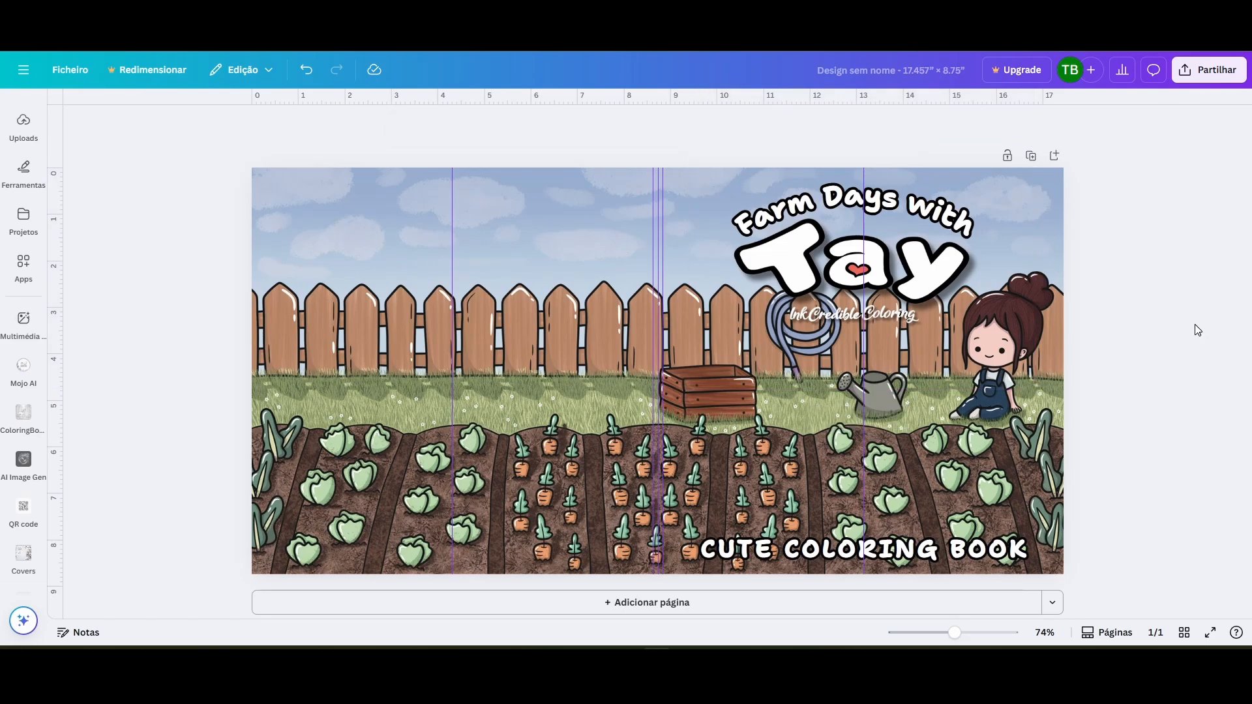
- Duplicate the "Farm Days with" text and move the copy onto the back cover
left_click(853, 202)
key("ctrl+d")
left_click_drag(862, 212, 500, 259)
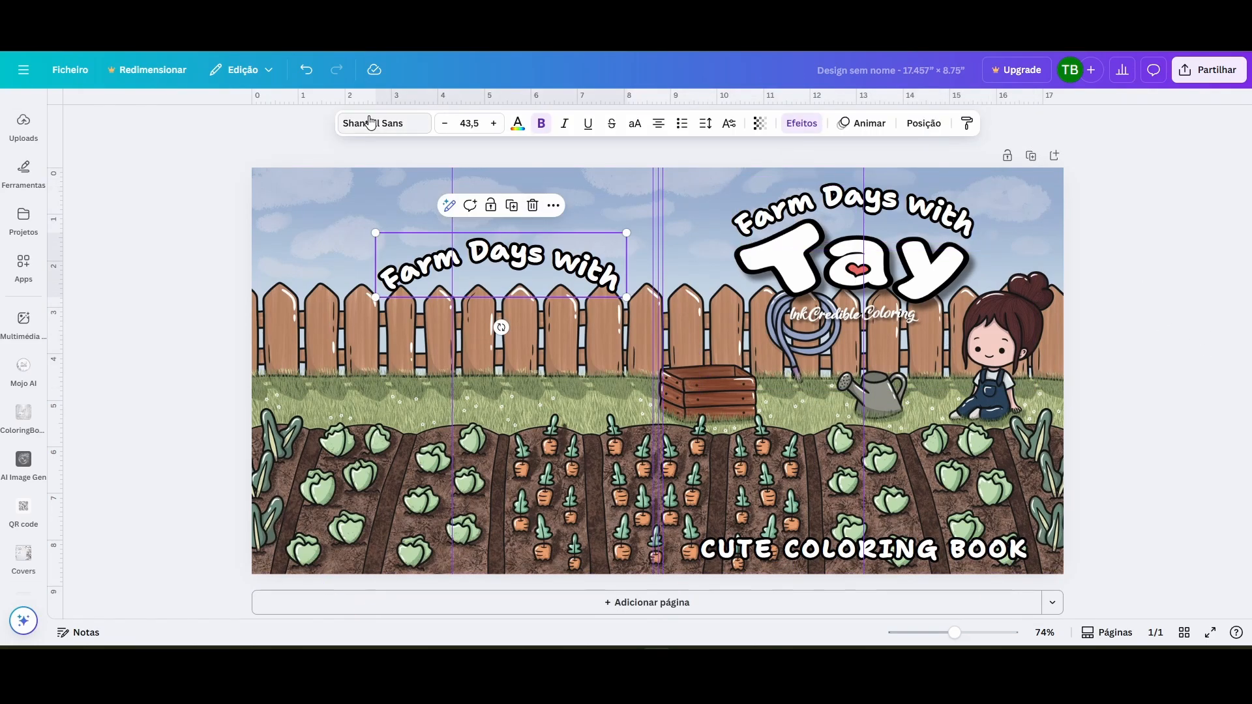
- Remove the curve from the copied text and change its wording to "vol. 2"
left_click(800, 123)
scroll(134, 420, "down", 5)
left_click(89, 532)
double_click(566, 248)
type("vol. 2")
- Place the "vol. 2" text at a small size, tilted upward, just below the "y" of "Tay" on the front cover
left_click_drag(575, 296, 1033, 319)
left_click_drag(935, 348, 962, 346)
left_click(1125, 338)
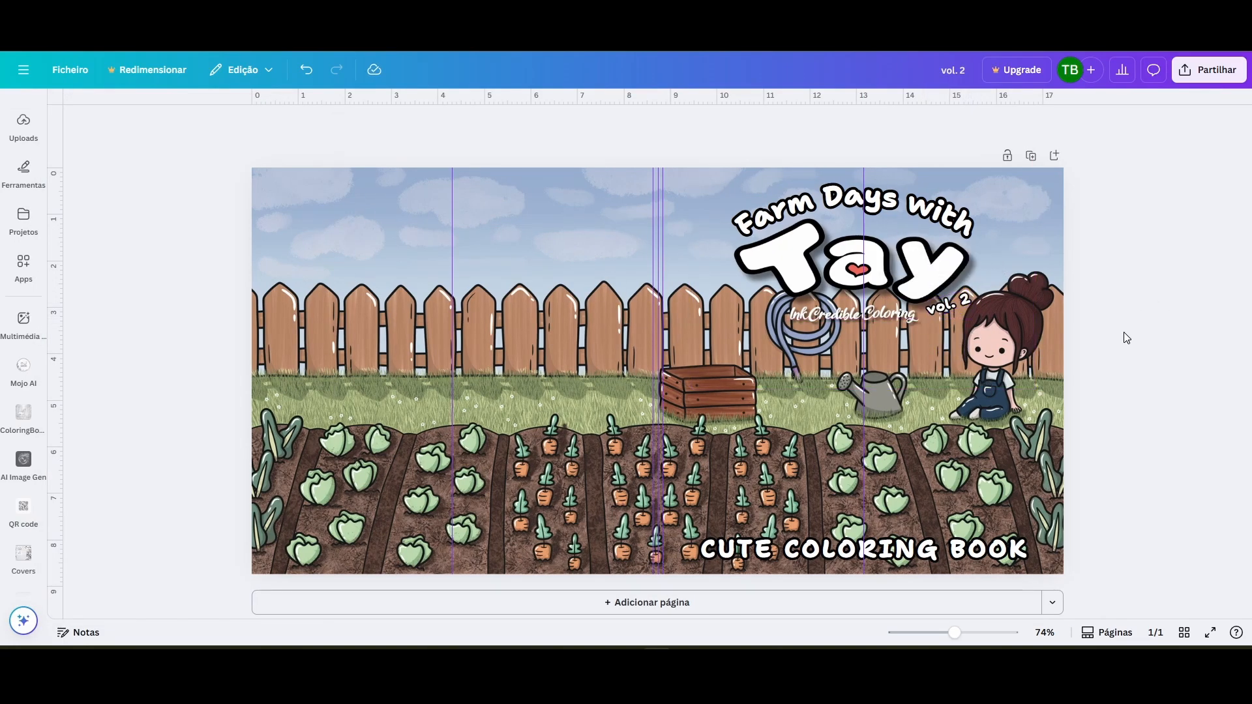
- Rotate the "vol. 2" text to about -34° and apply an adjusted curve so it follows the edge of the "y"
left_click(964, 305)
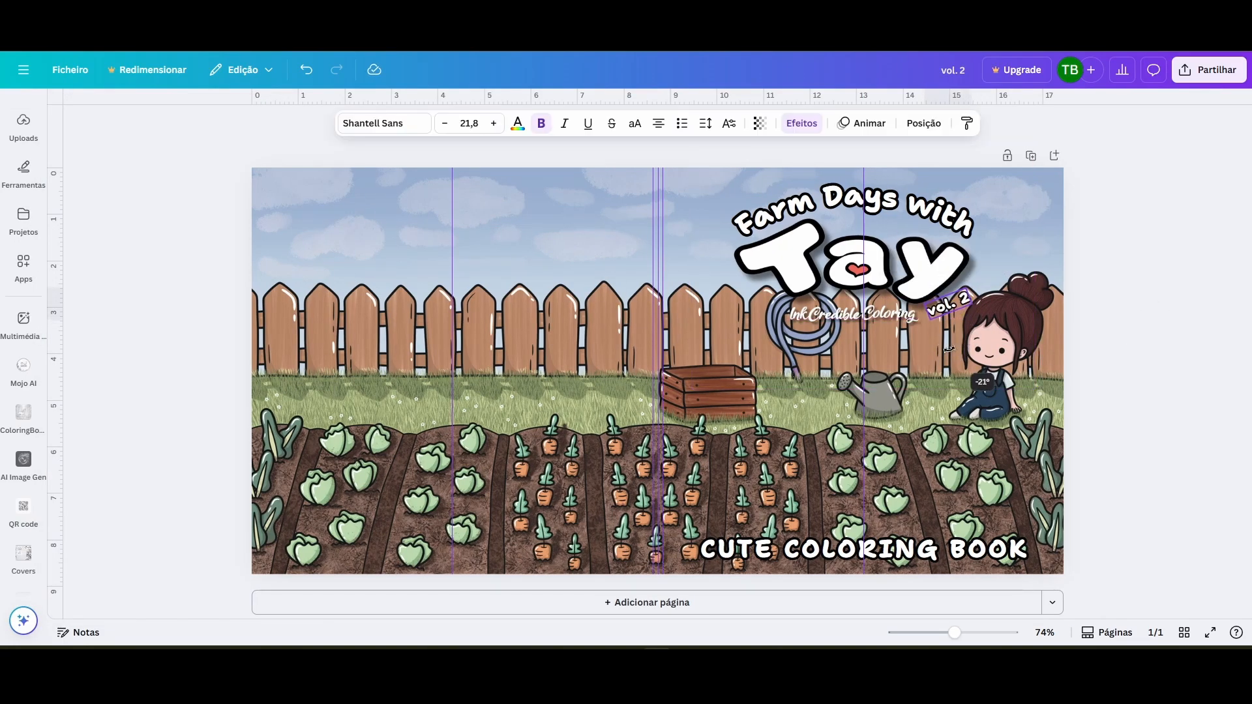
scroll(868, 292, "up", 5)
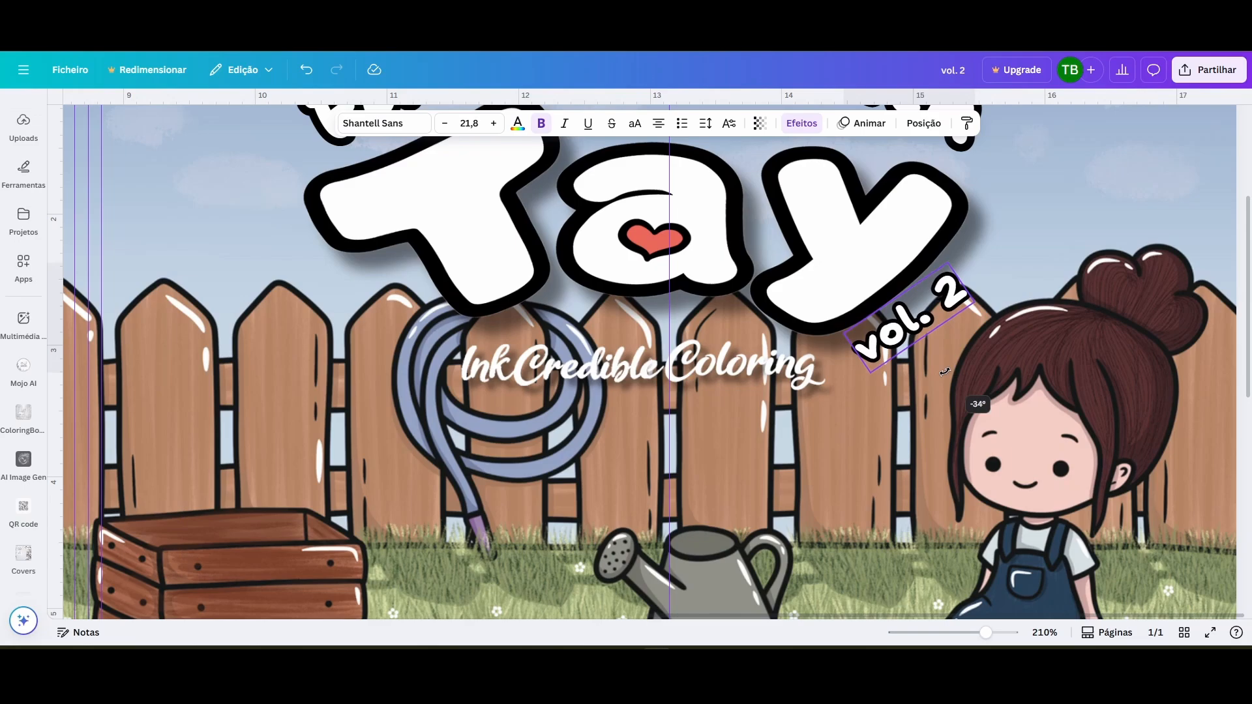
left_click(799, 123)
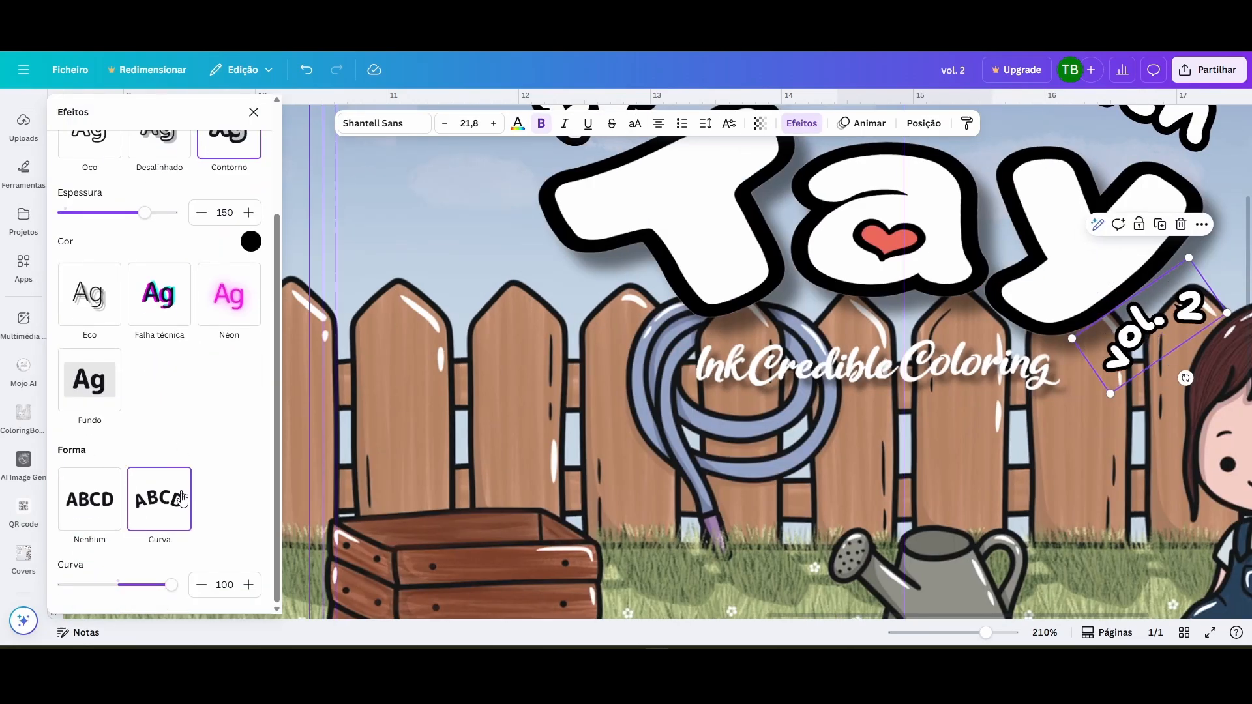
left_click_drag(148, 585, 96, 587)
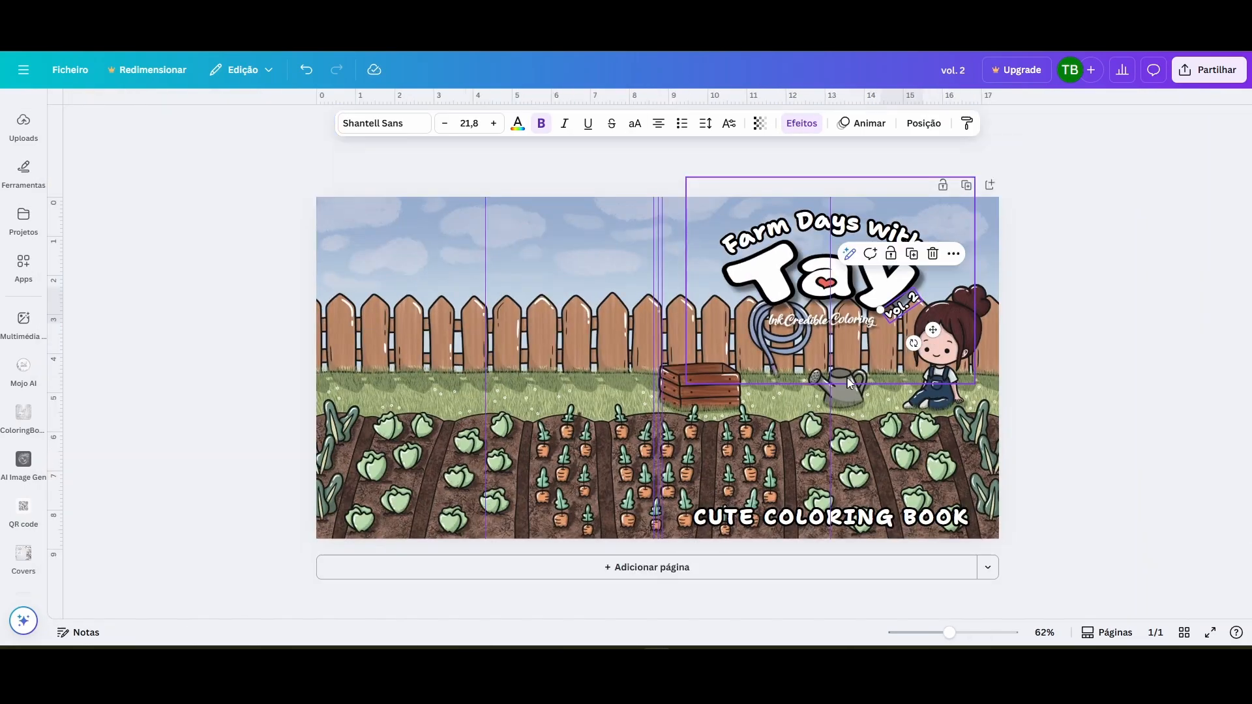
scroll(913, 261, "up", 2)
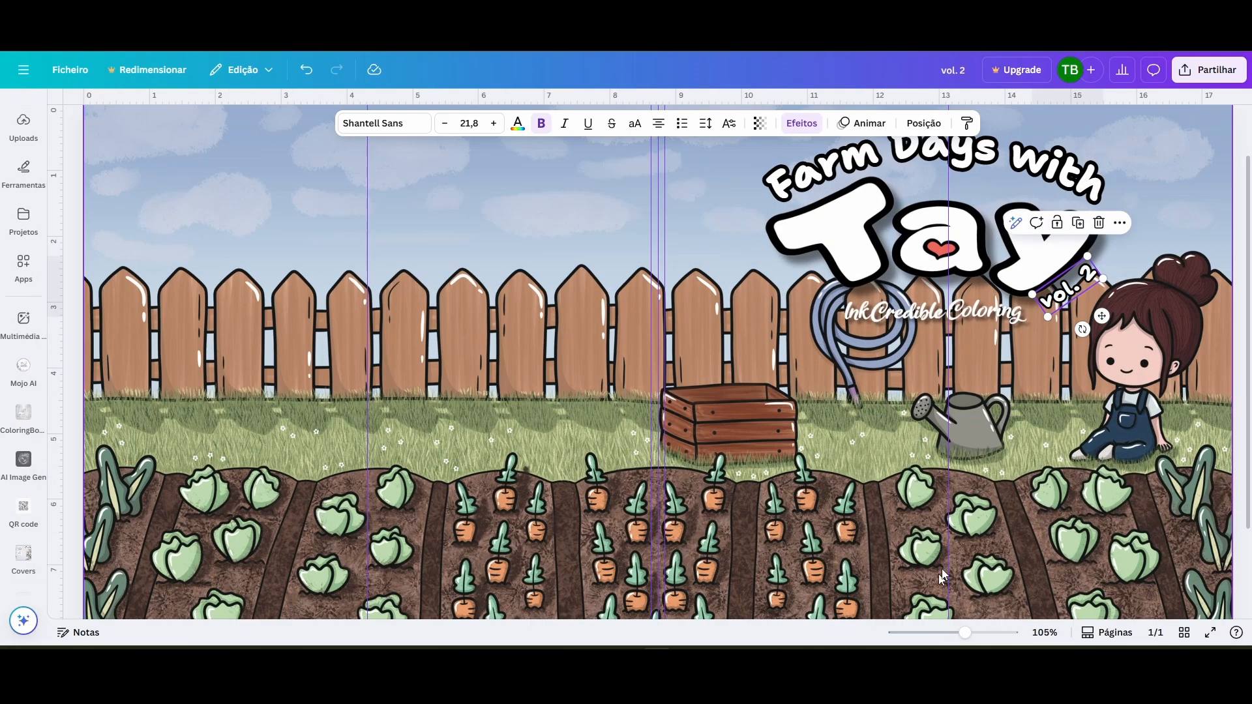
- Enlarge the curved "vol. 2" text to size 28 and fit it beneath the "y" of "Tay"
scroll(913, 261, "down", 1)
left_click_drag(1041, 305, 1057, 318)
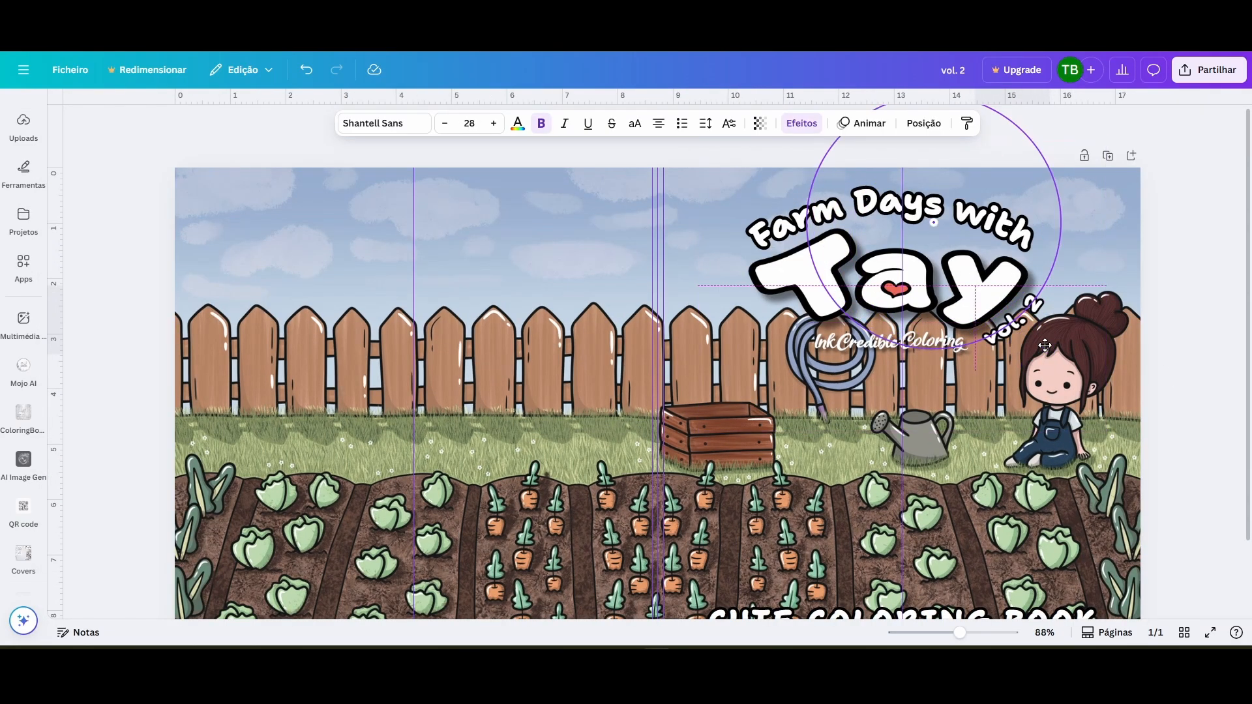
key("Escape")
scroll(657, 370, "down", 1)
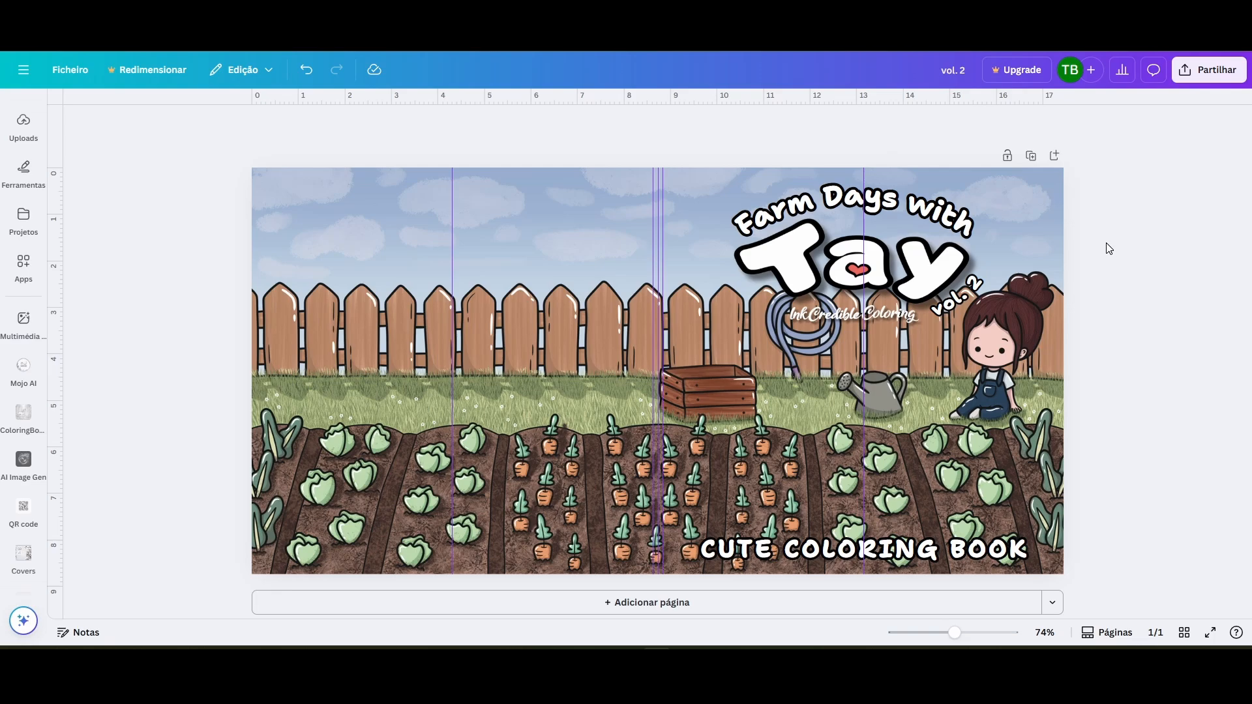
- Centre the vertical title, subtitle and logo elements on the spine and remove the extra template image layer that came with them
key("ctrl+a")
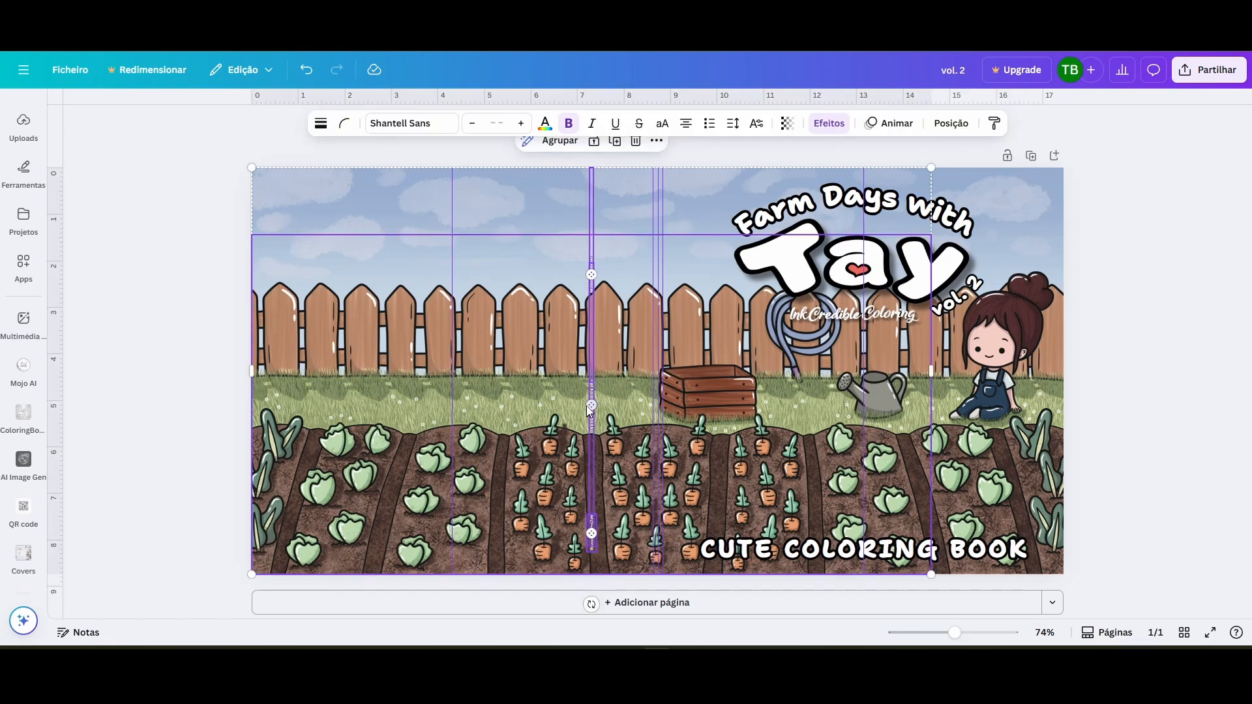
left_click_drag(588, 409, 655, 409)
left_click(950, 124)
left_click(109, 144)
left_click(832, 151)
scroll(641, 287, "up", 4)
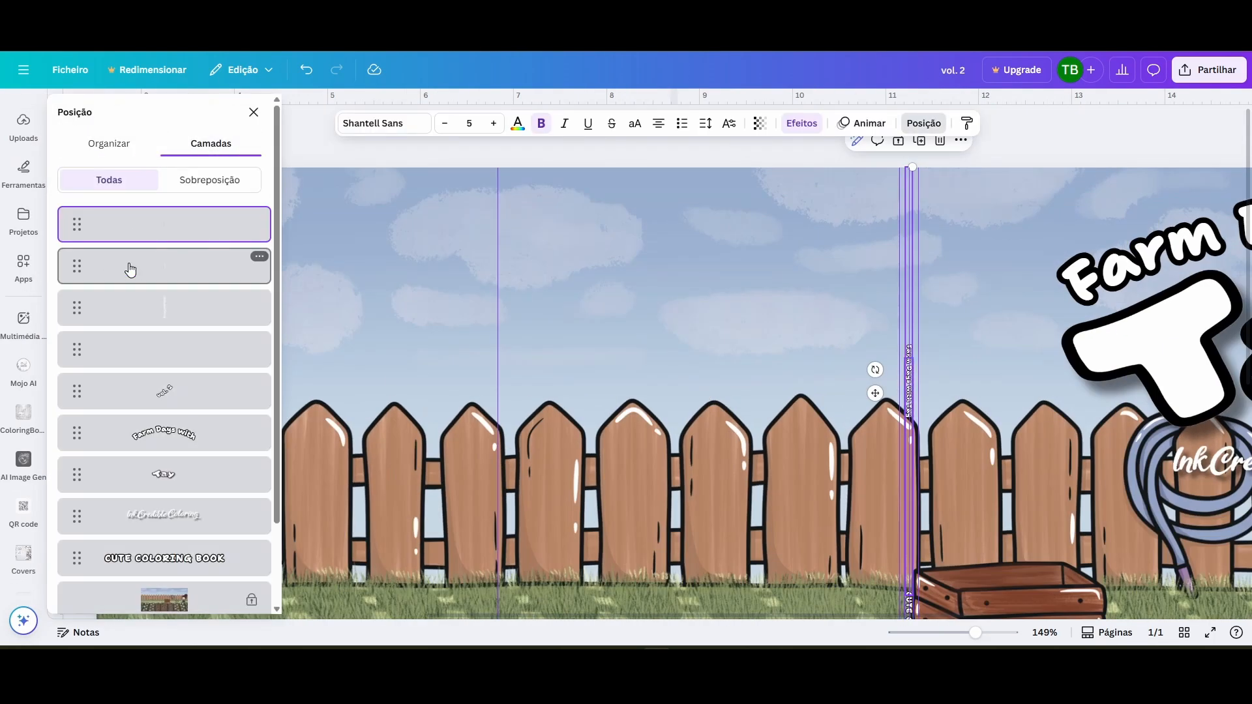
left_click(128, 352)
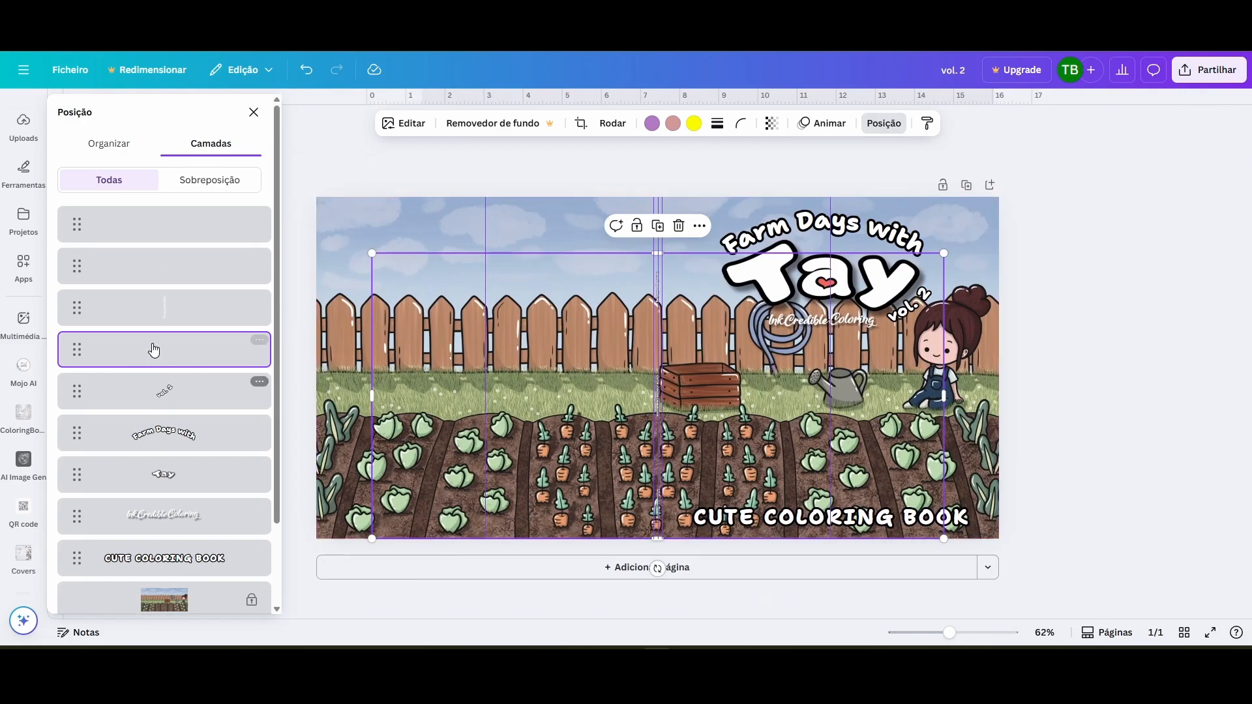
- Place the vertical "Farm Days with Tay" text near the top of the spine, fit its box to the wording and slightly increase its font size
left_click(163, 223)
scroll(1024, 332, "up", 5)
scroll(1083, 320, "up", 3)
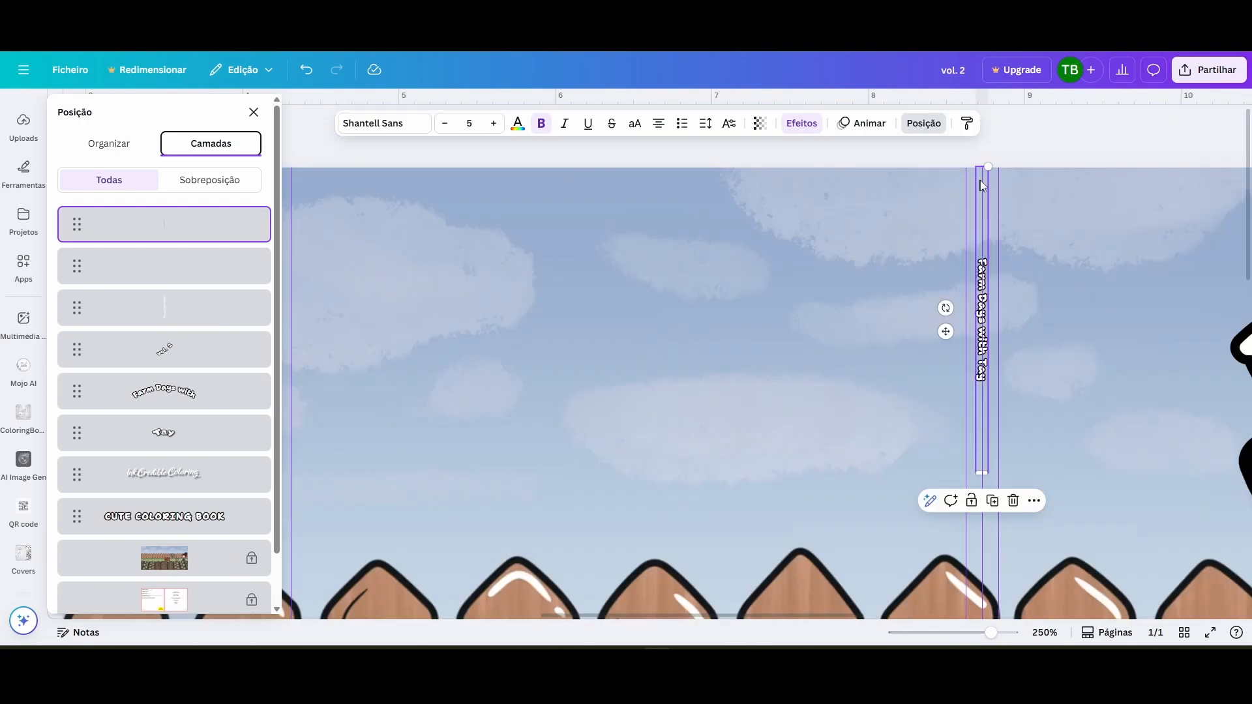
left_click_drag(983, 186, 982, 346)
left_click_drag(982, 404, 982, 334)
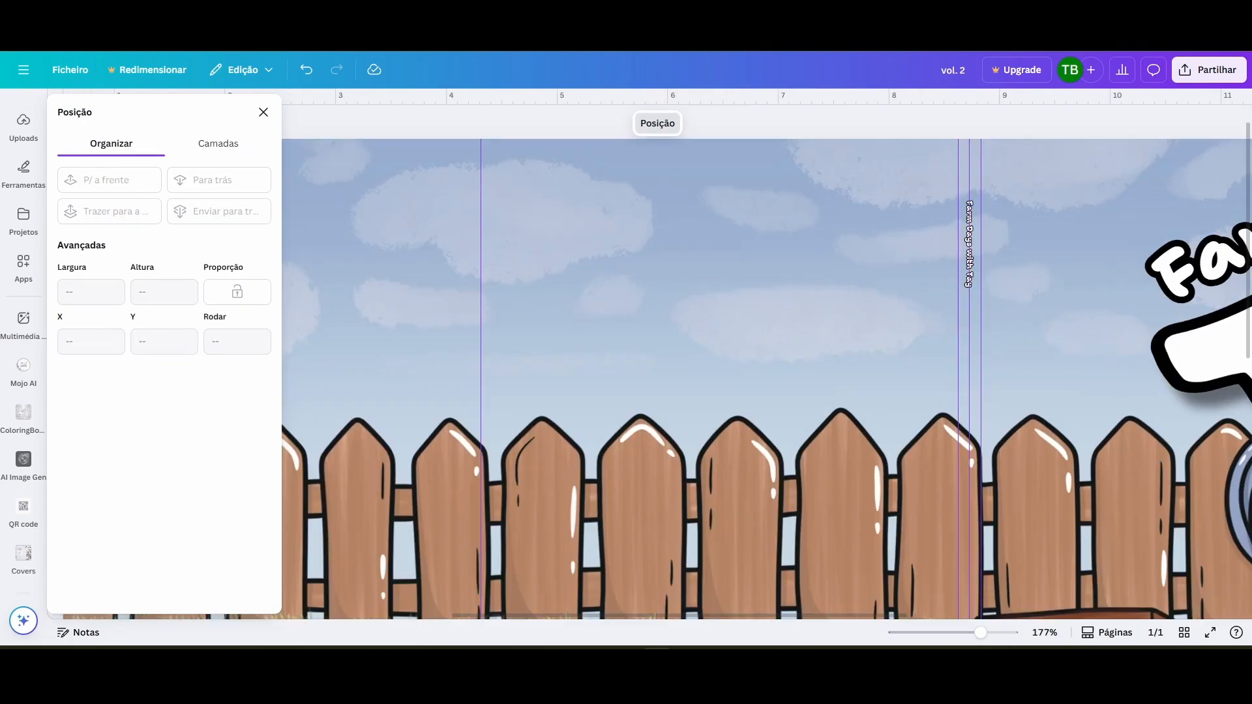
left_click(969, 244)
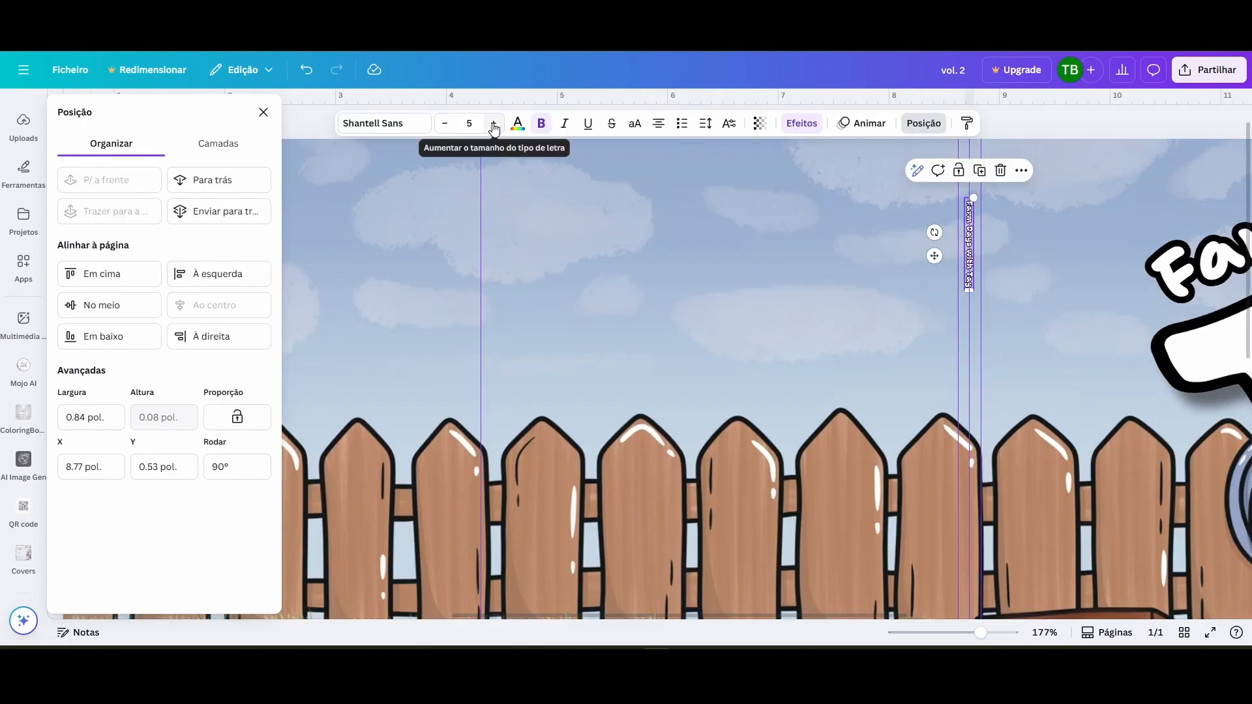
left_click(493, 123)
left_click(494, 124)
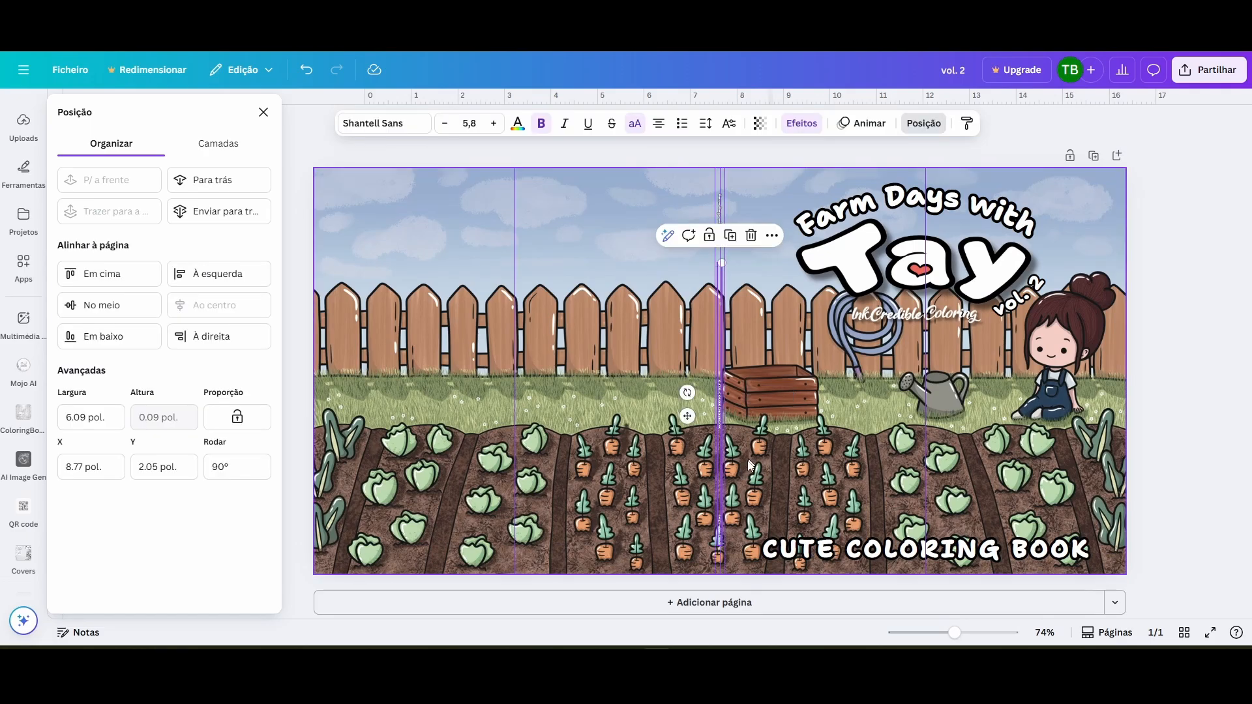
- Shorten the text box of the spine's "CUTE COLORING BOOK" to fit its wording and set its font size to 6
scroll(749, 465, "up", 10)
left_click_drag(830, 268, 769, 402)
left_click(470, 123)
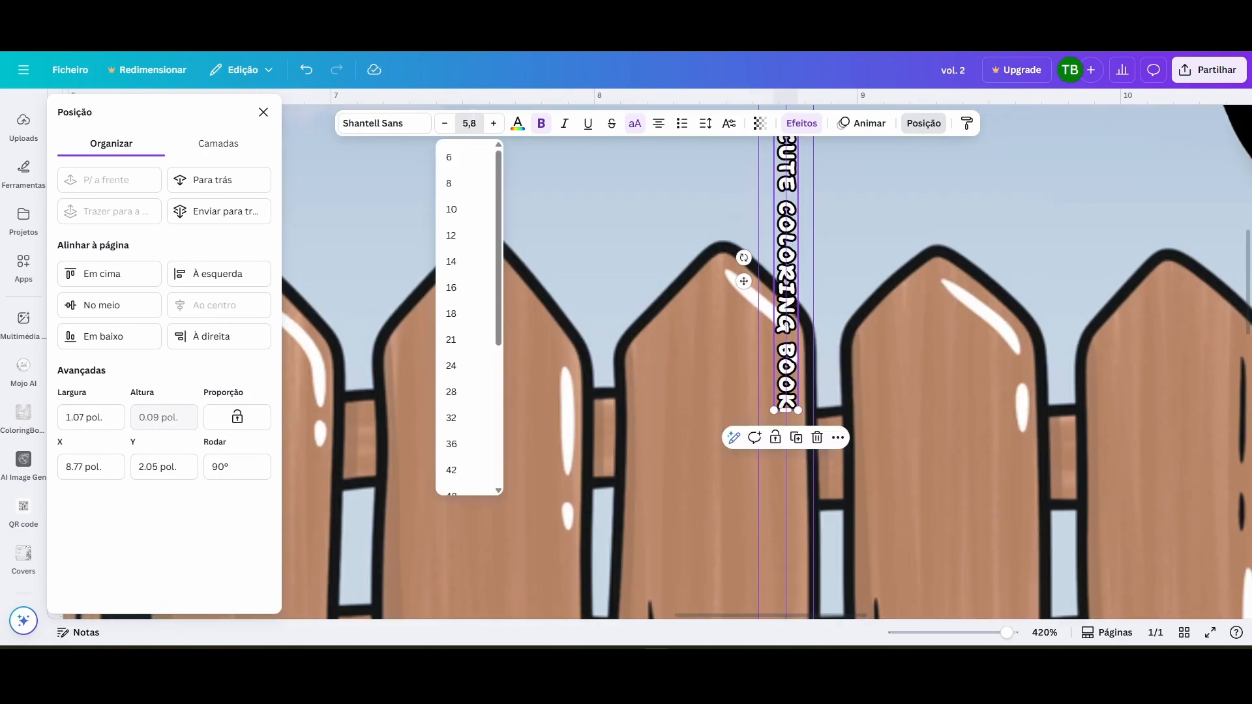
type("6")
key("Return")
scroll(838, 339, "down", 10)
key("Escape")
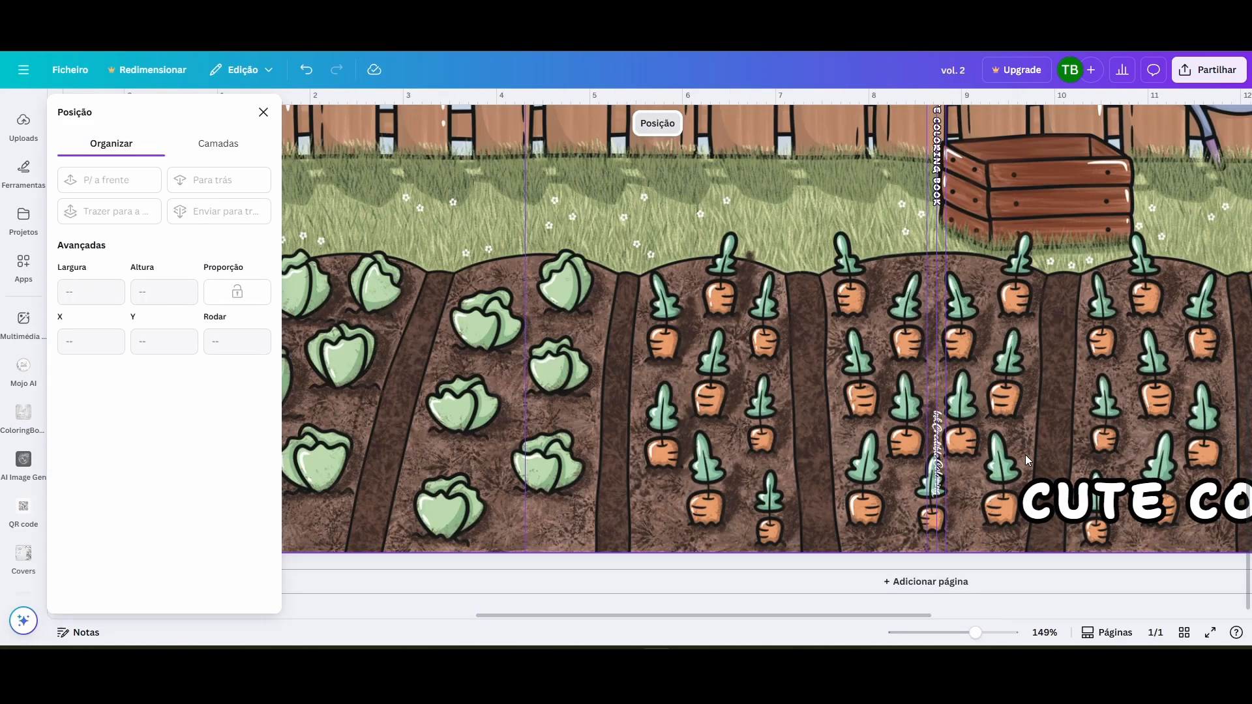
scroll(1025, 455, "down", 5)
key("Escape")
scroll(1025, 455, "up", 5)
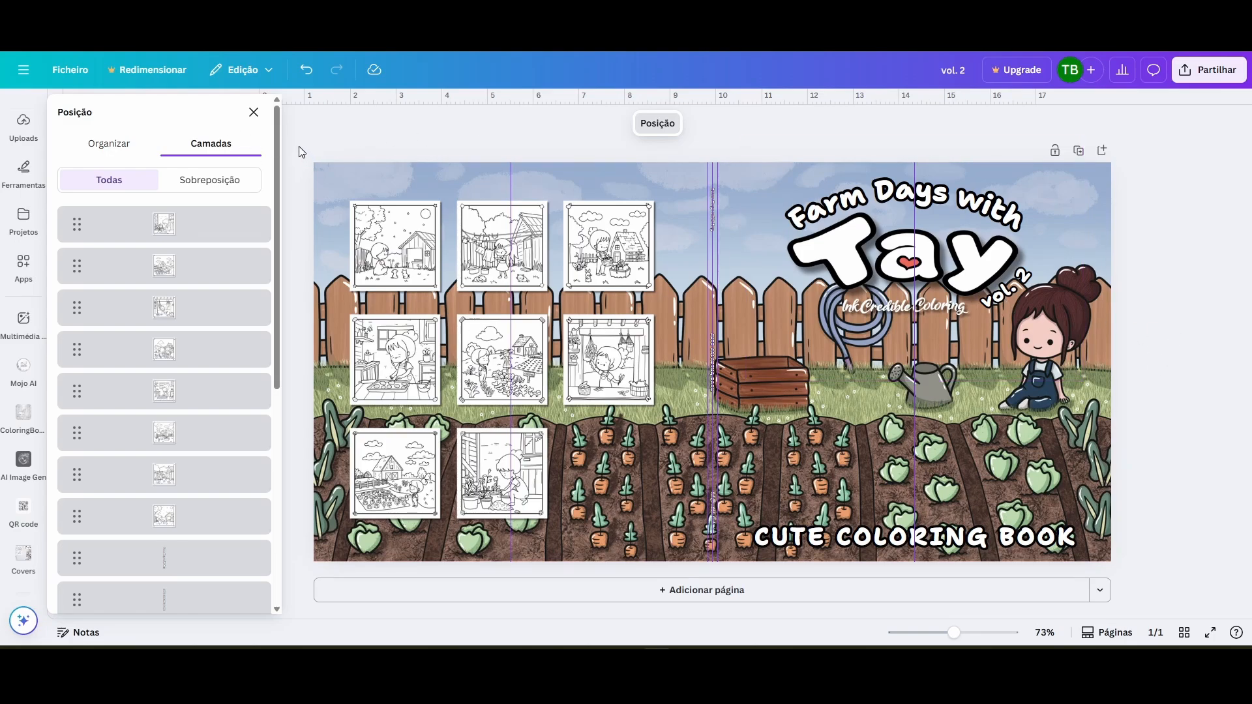
- Shift the eight coloring page previews together slightly to the right so they sit centred on the back cover
left_click_drag(299, 151, 648, 401)
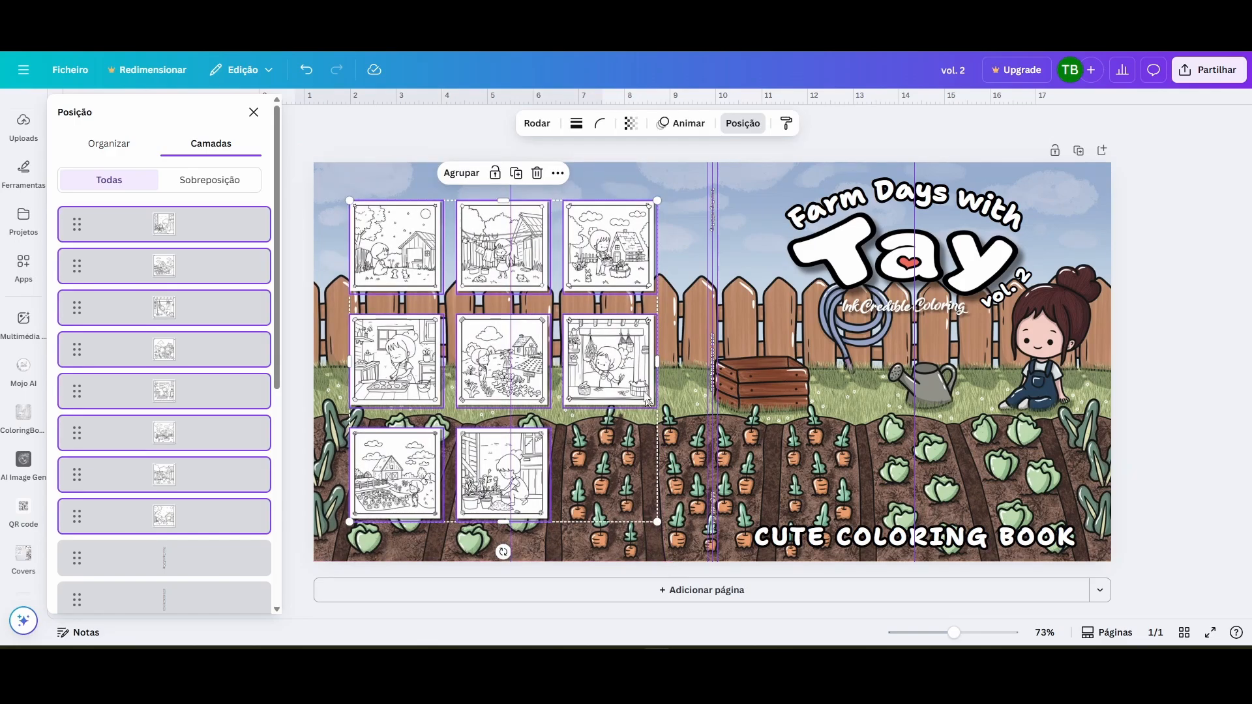
left_click_drag(618, 258, 624, 255)
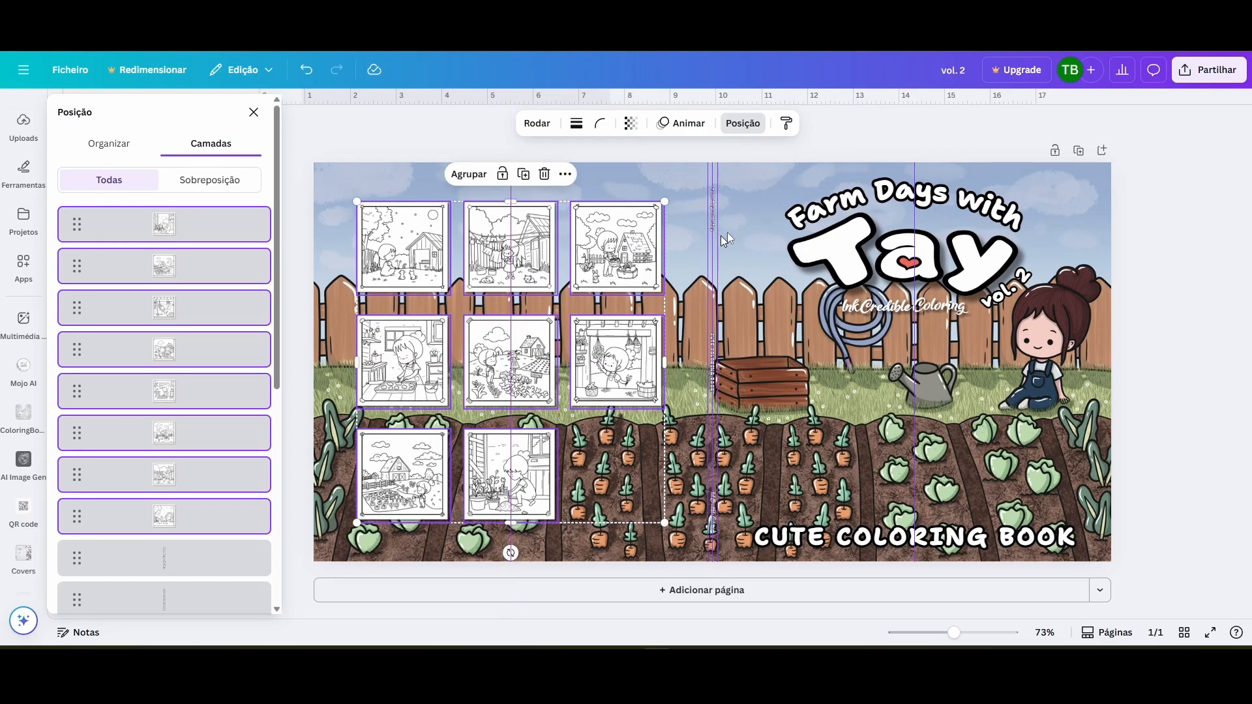
left_click(1169, 242)
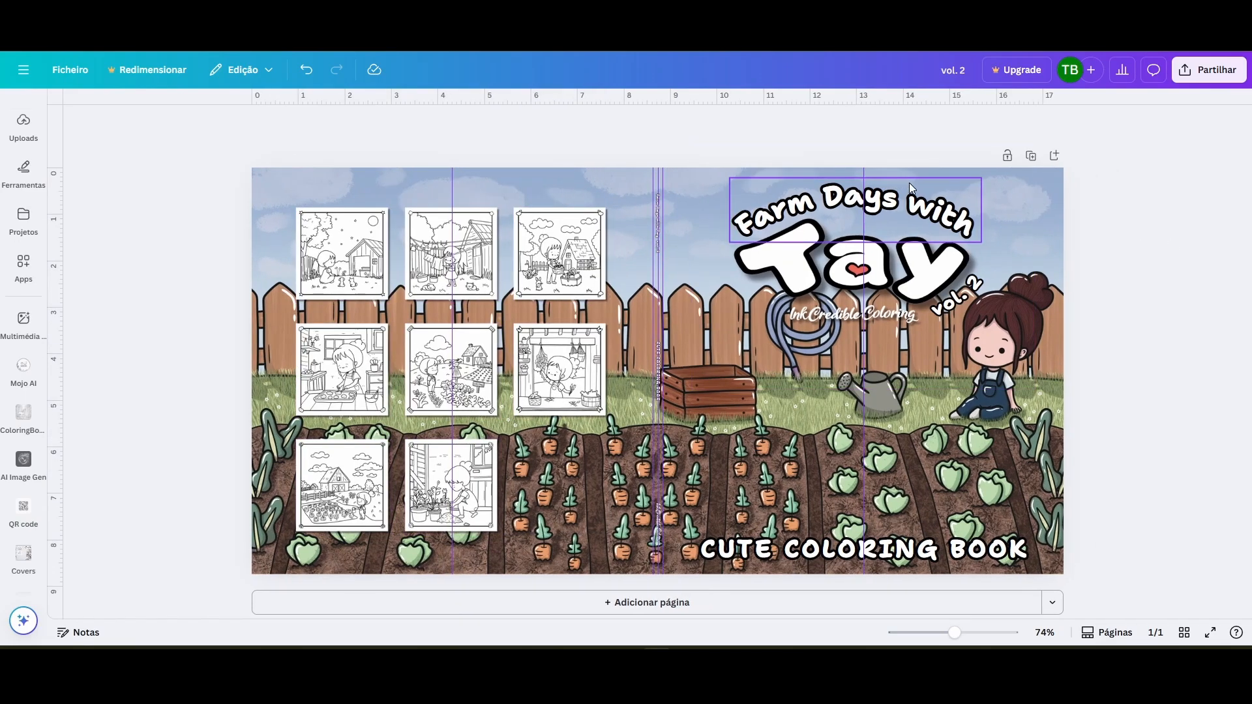
- Unlock the KDP paperback template layer and bring it above all the other cover layers
left_click(658, 180)
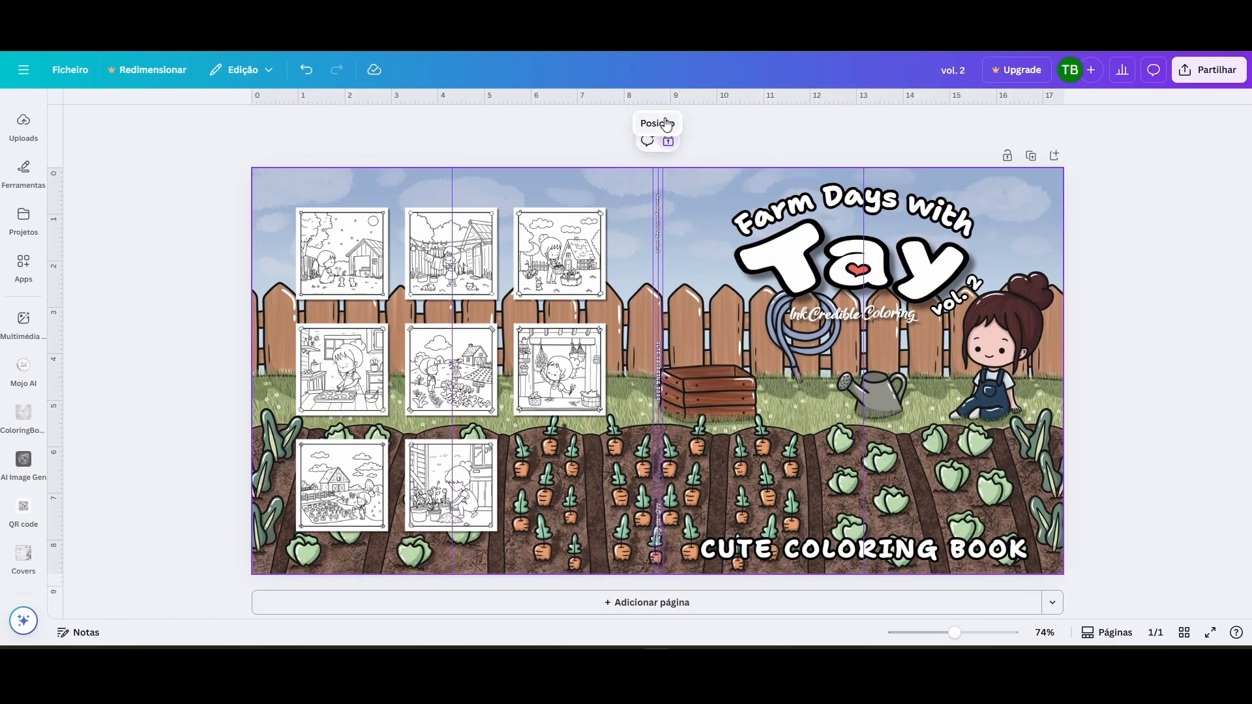
left_click(770, 212)
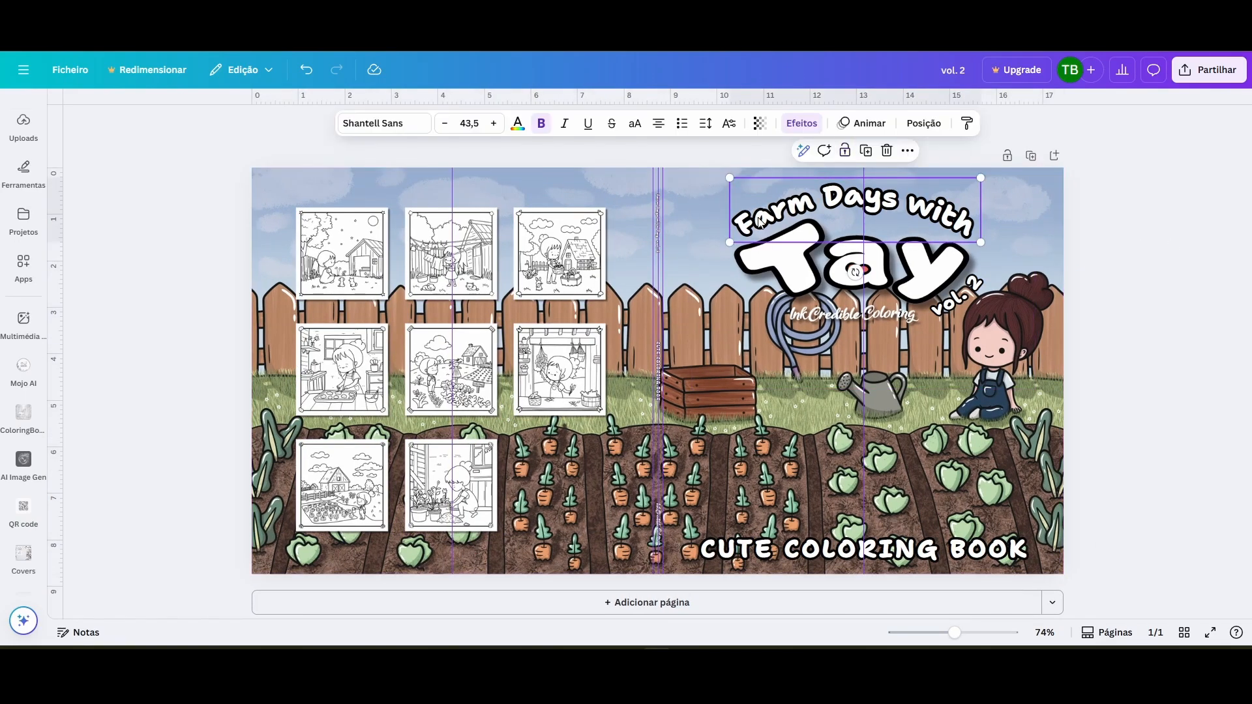
left_click(923, 123)
left_click(178, 157)
scroll(164, 391, "down", 5)
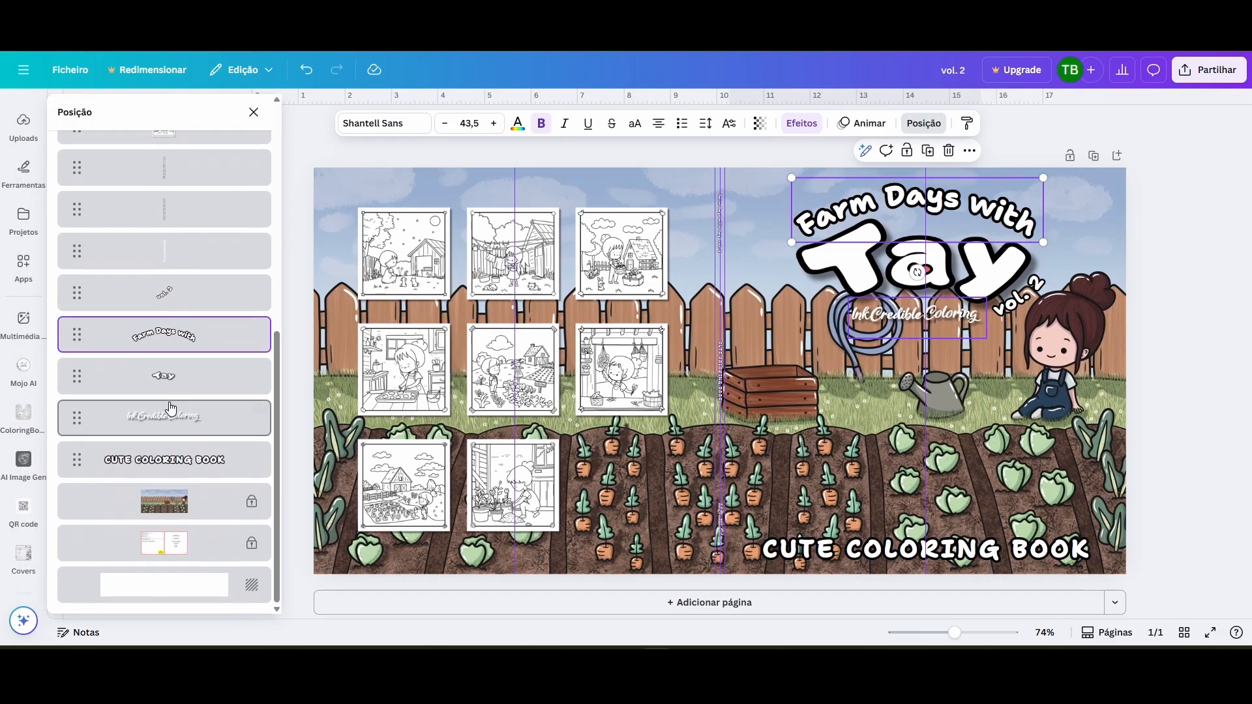
left_click(206, 538)
left_click(251, 543)
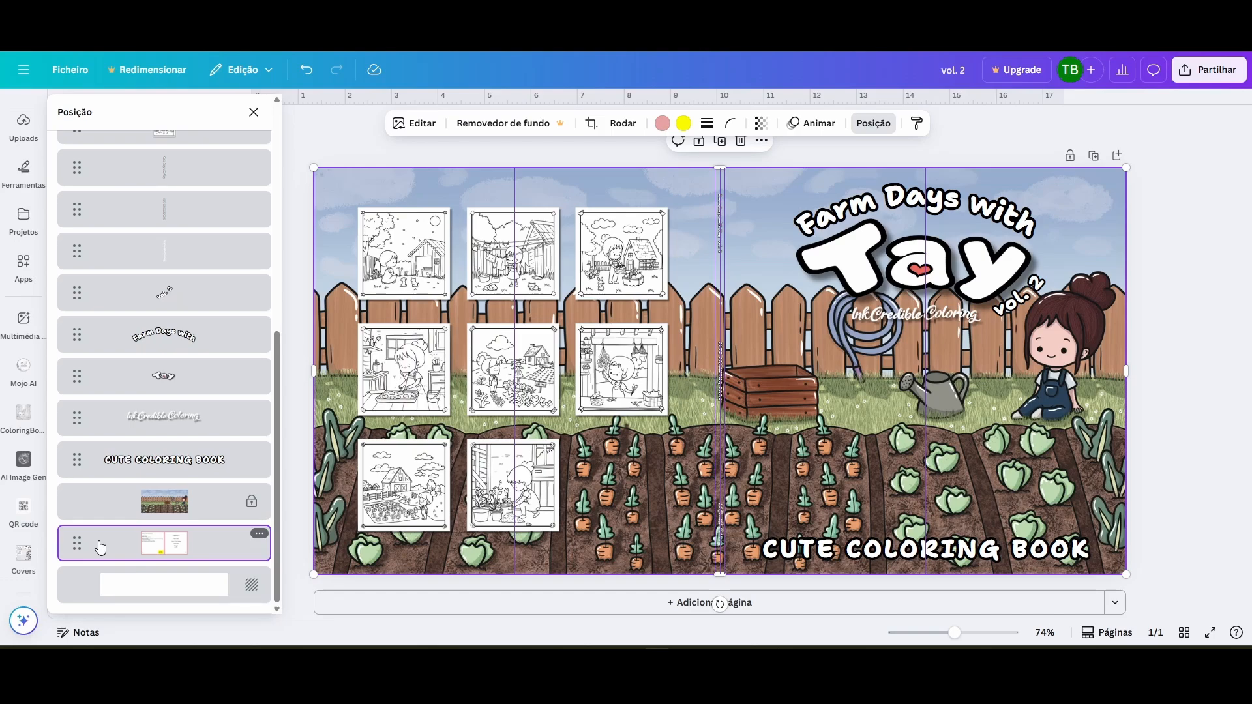
left_click_drag(100, 546, 98, 222)
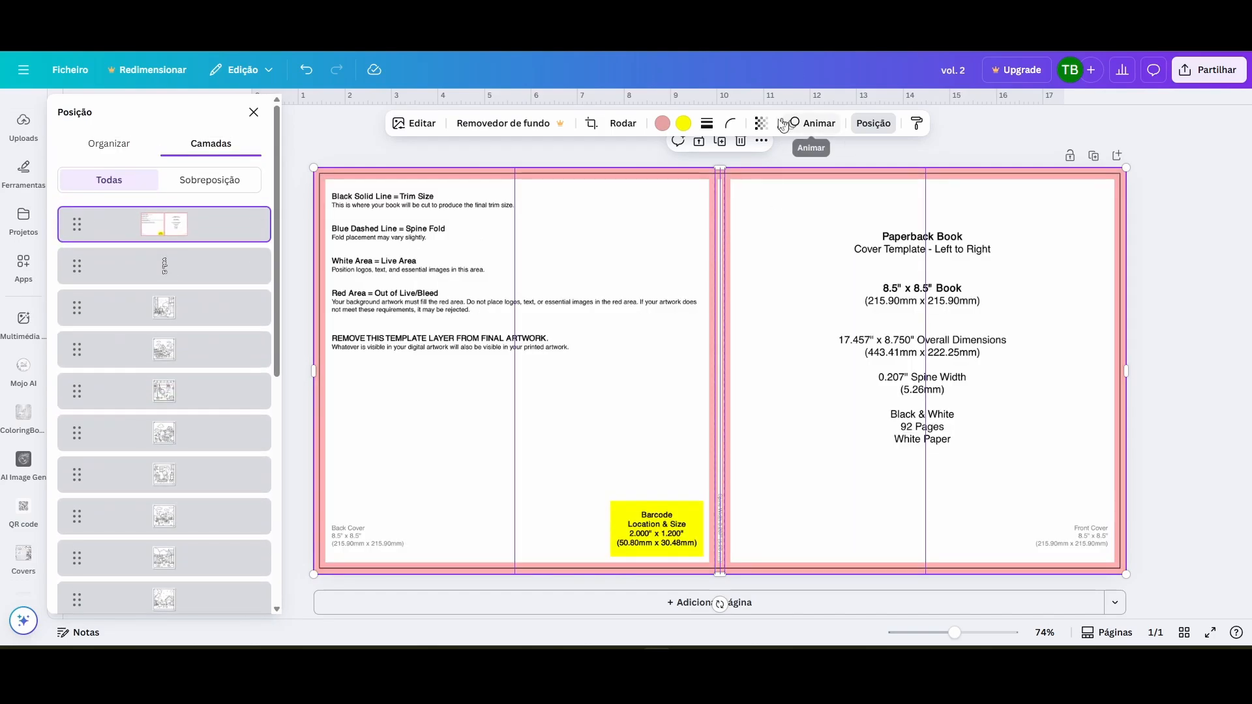
- Set the cover template's transparency to 34 and nudge the front cover's "CUTE COLORING BOOK" text slightly upward
left_click(761, 123)
left_click_drag(797, 177, 727, 176)
scroll(163, 456, "down", 5)
left_click(164, 502)
left_click(1034, 551)
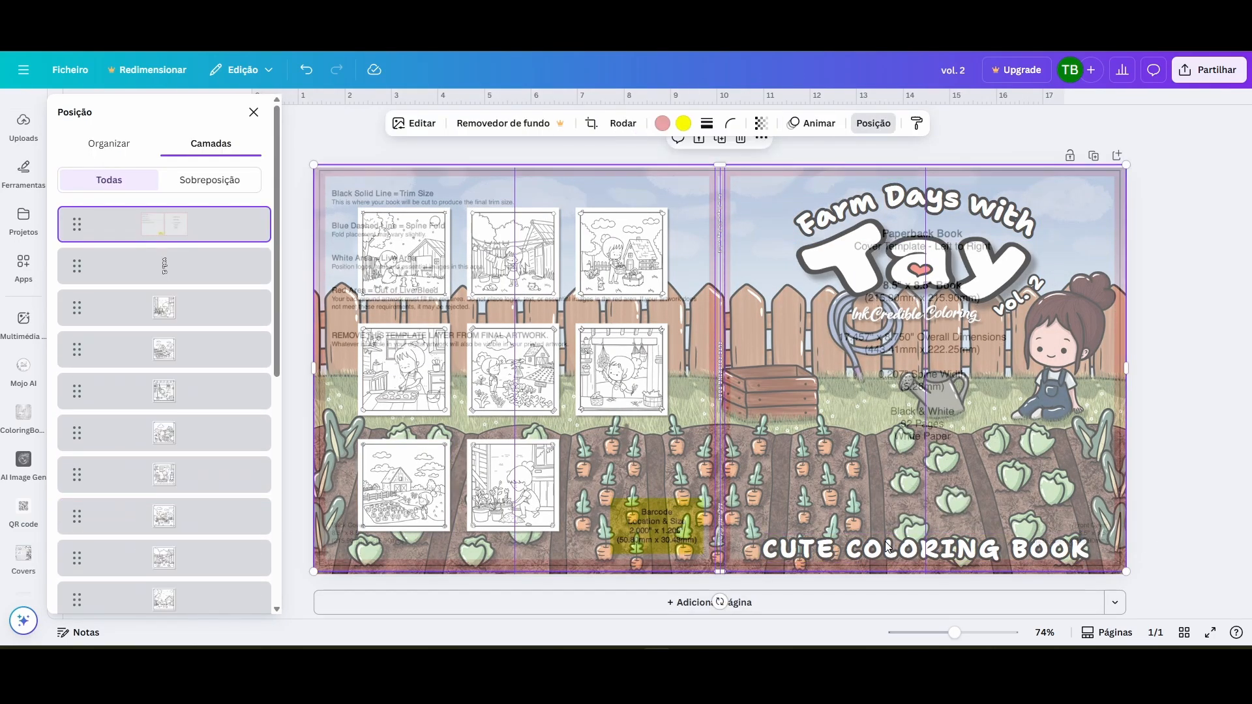
left_click(1035, 552)
left_click(1199, 525)
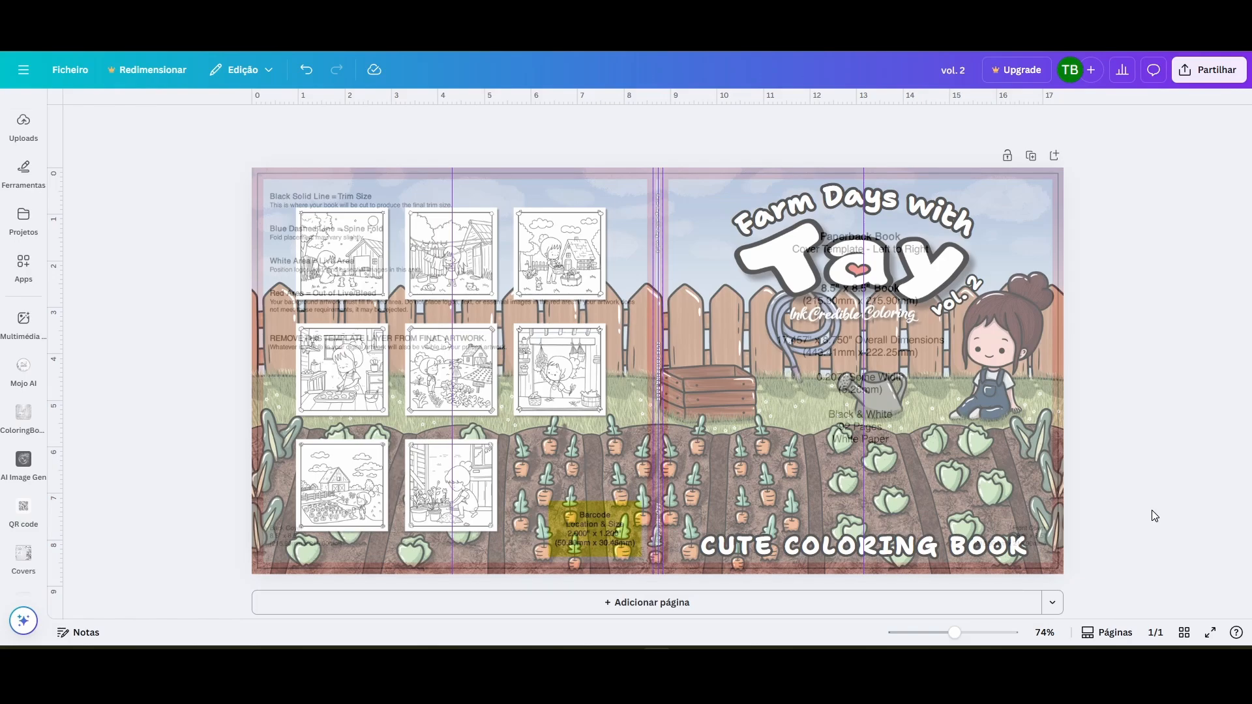
- Make the cover template nearly opaque again and send its layer back beneath the cover artwork
left_click(649, 240)
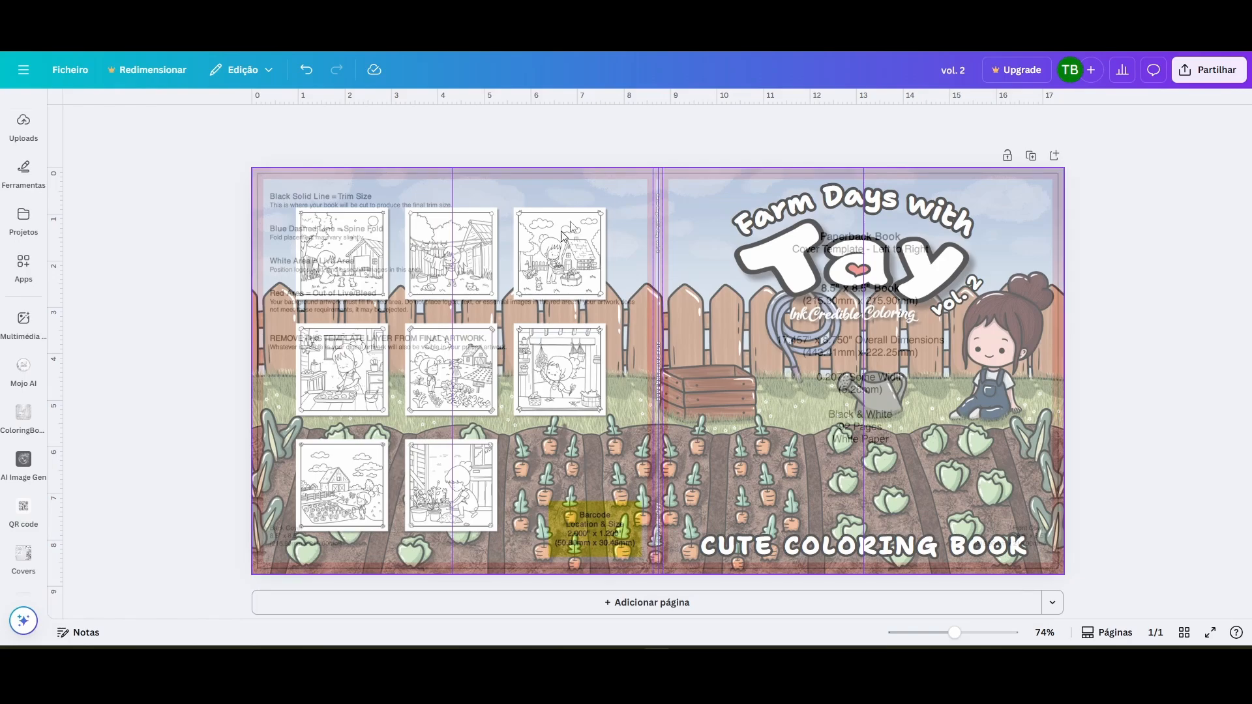
scroll(648, 240, "up", 5)
scroll(647, 238, "down", 5)
left_click(873, 123)
left_click(761, 123)
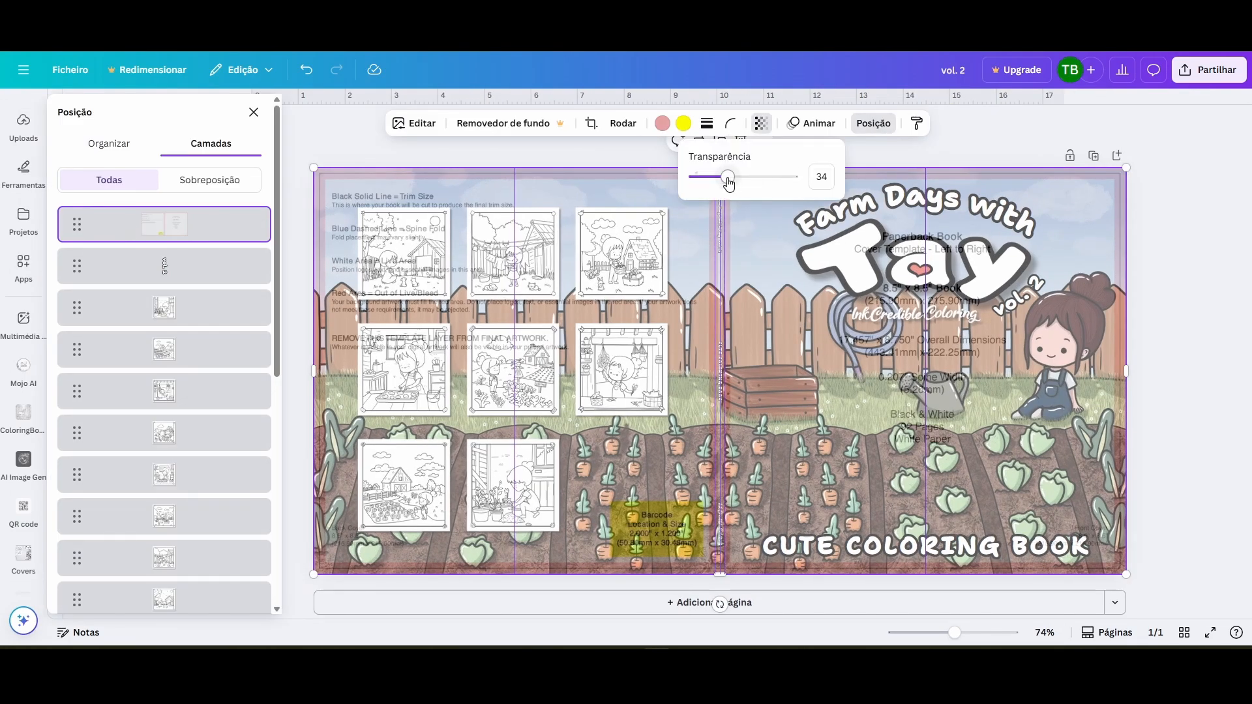
left_click_drag(729, 176, 792, 177)
left_click_drag(72, 222, 75, 593)
left_click(671, 159)
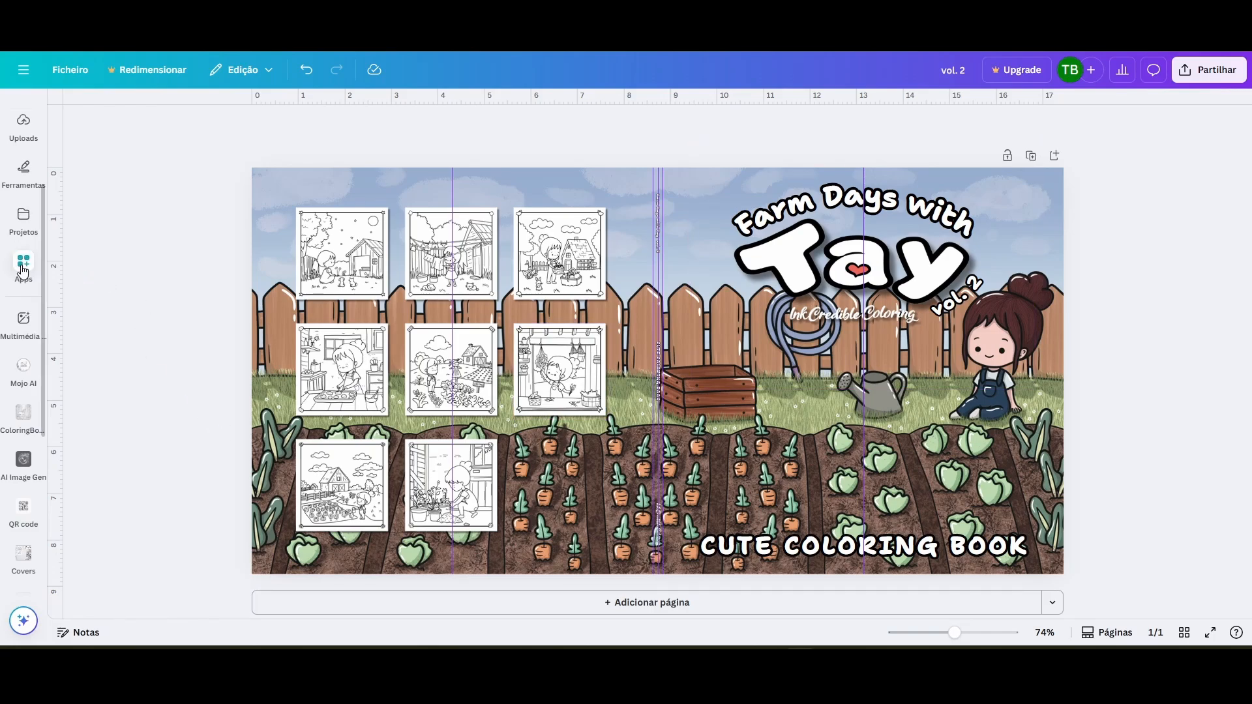
- Upload the new coloring page images from the Transferências folder
left_click(22, 128)
left_click(120, 141)
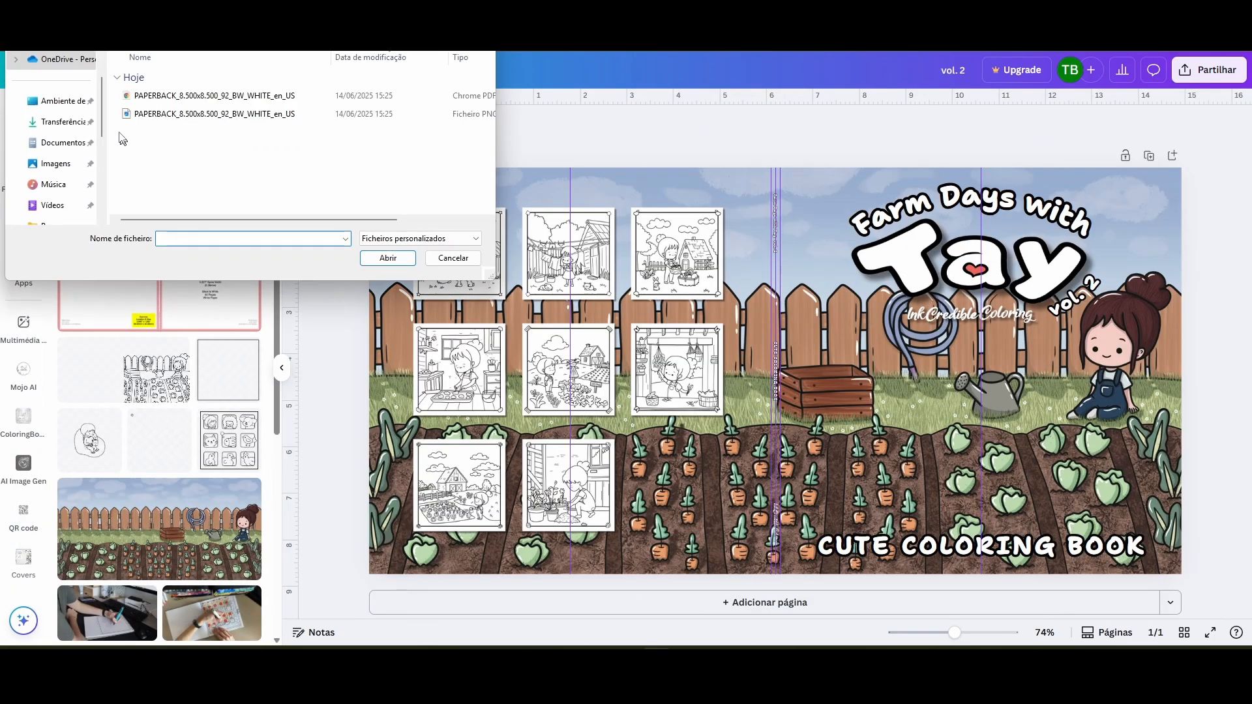
left_click(59, 121)
left_click(143, 205)
left_click(143, 103, "shift")
left_click(385, 259)
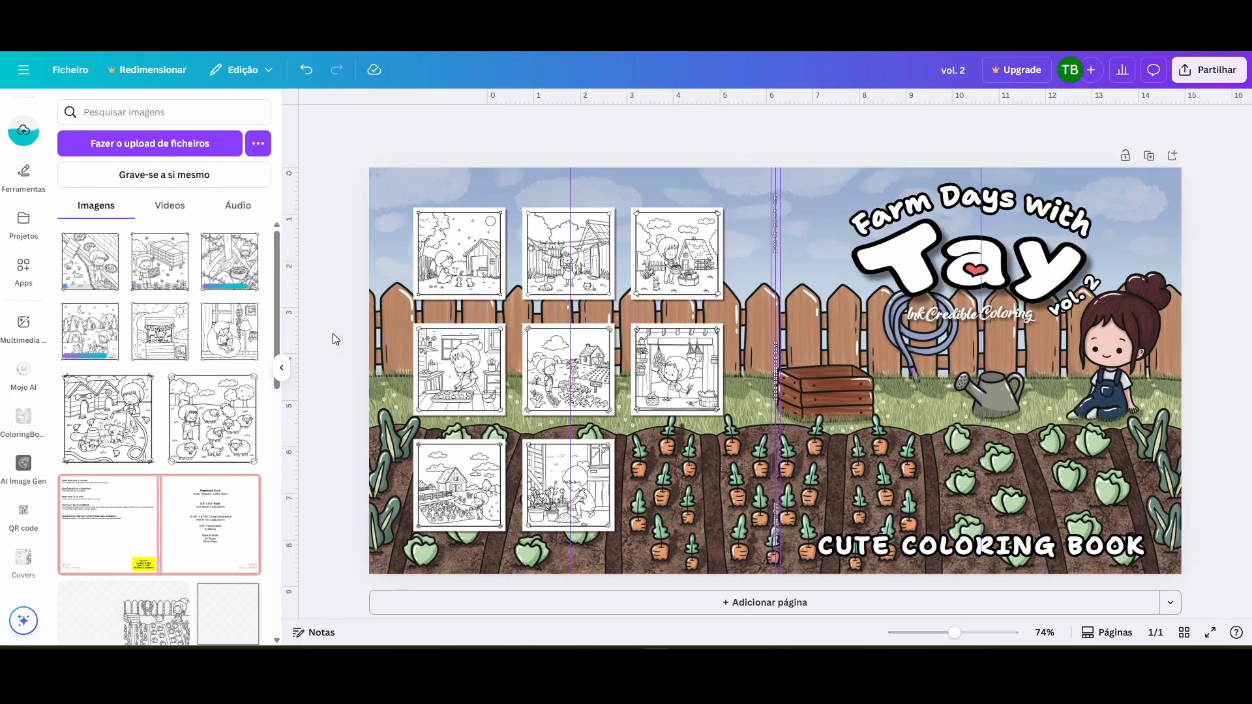
- Replace the preview images in the back cover's frames with the newly uploaded coloring pages
left_click_drag(159, 261, 566, 261)
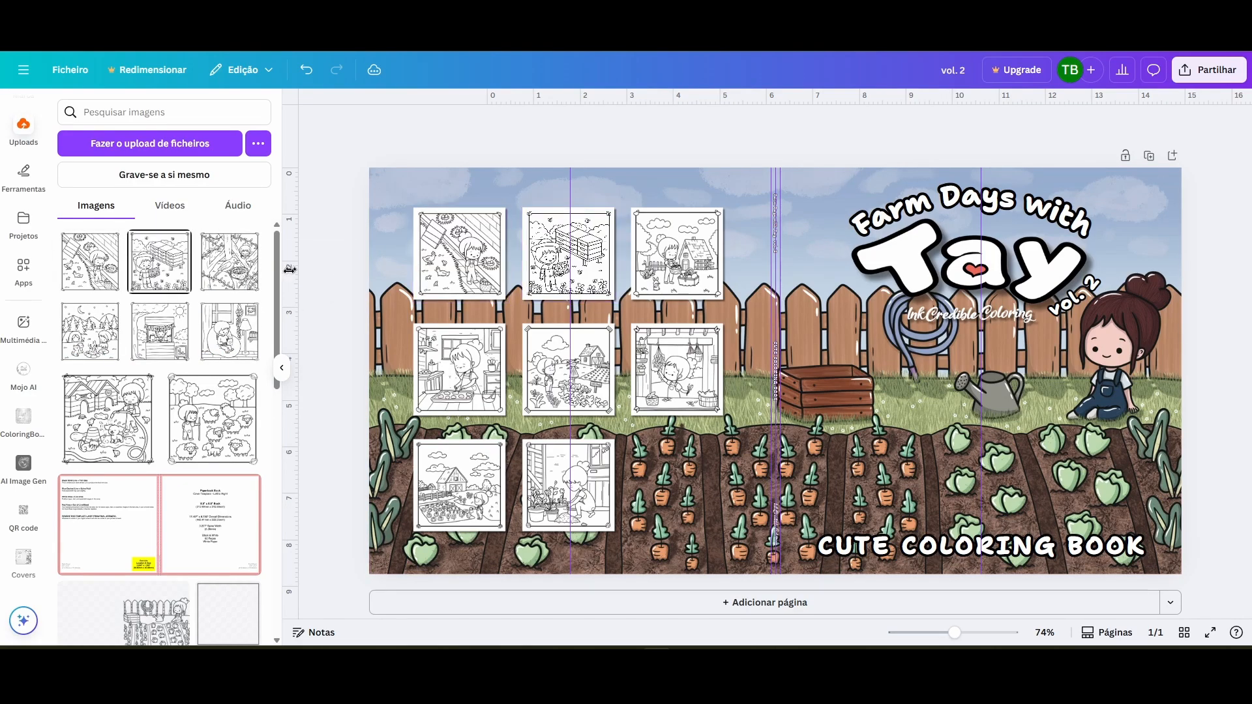
left_click_drag(230, 262, 676, 259)
left_click_drag(90, 331, 460, 372)
left_click_drag(159, 331, 571, 374)
left_click_drag(229, 331, 676, 372)
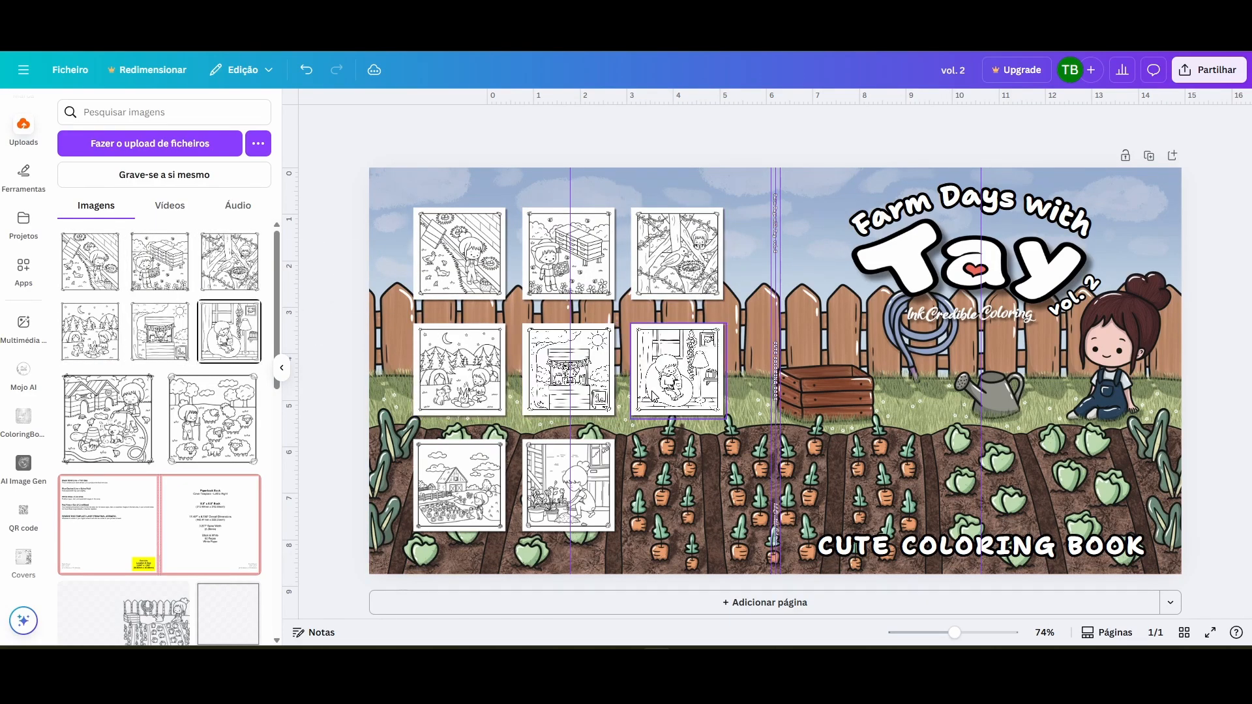
left_click_drag(212, 418, 461, 486)
left_click_drag(108, 418, 569, 486)
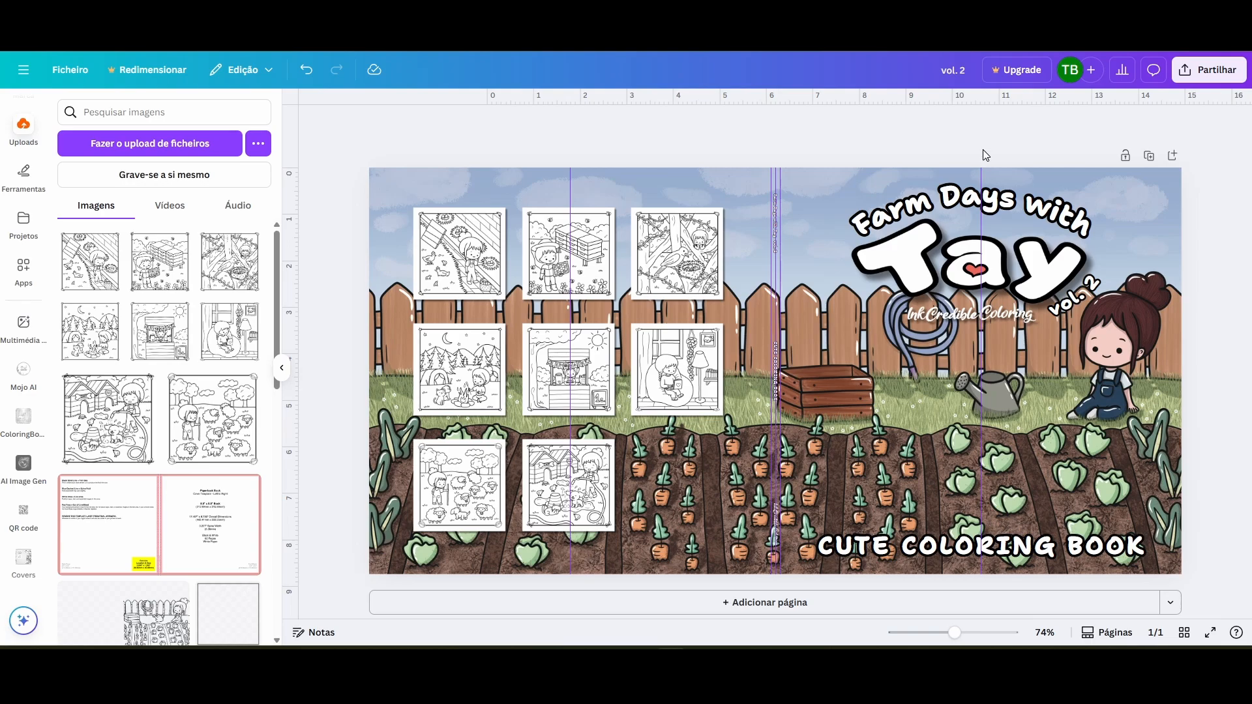
- Copy the "Farm Days with", "Tay", "InkCredible Coloring" and "CUTE COLORING BOOK" elements from the front cover onto page 1 of the manuscript
left_click(965, 191)
left_click(965, 192)
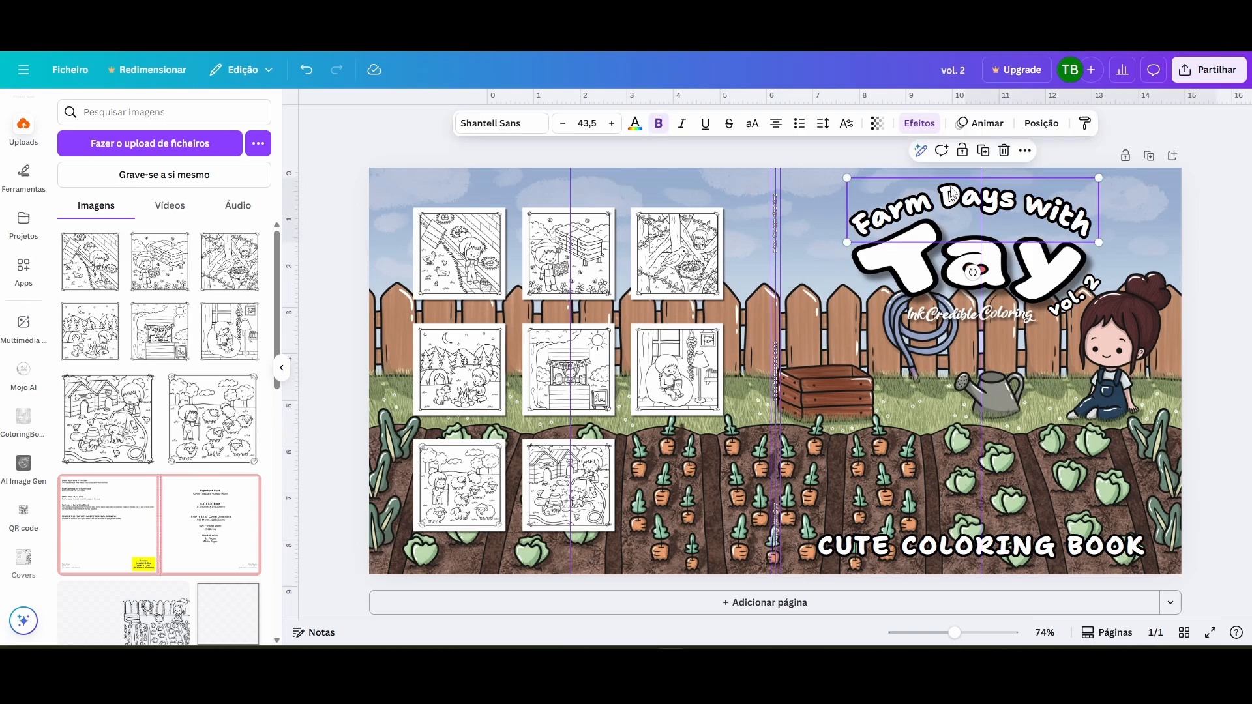
left_click(1037, 123)
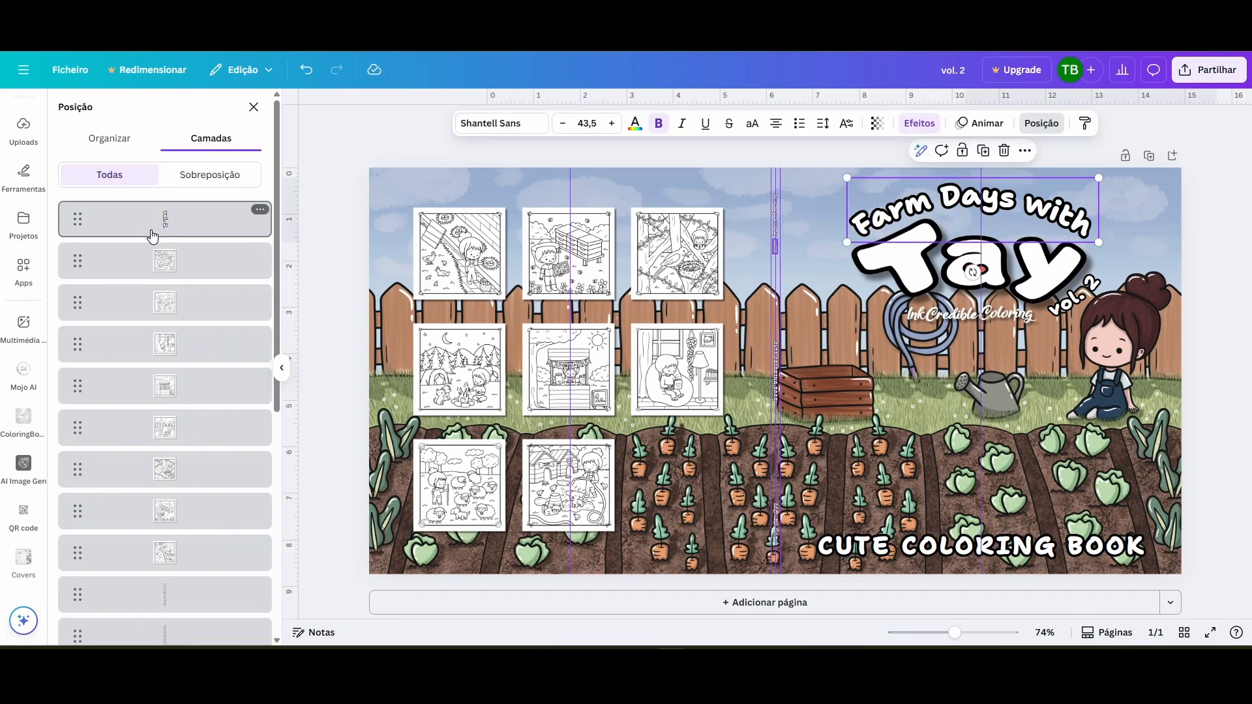
scroll(181, 404, "down", 4)
left_click(186, 544, "shift")
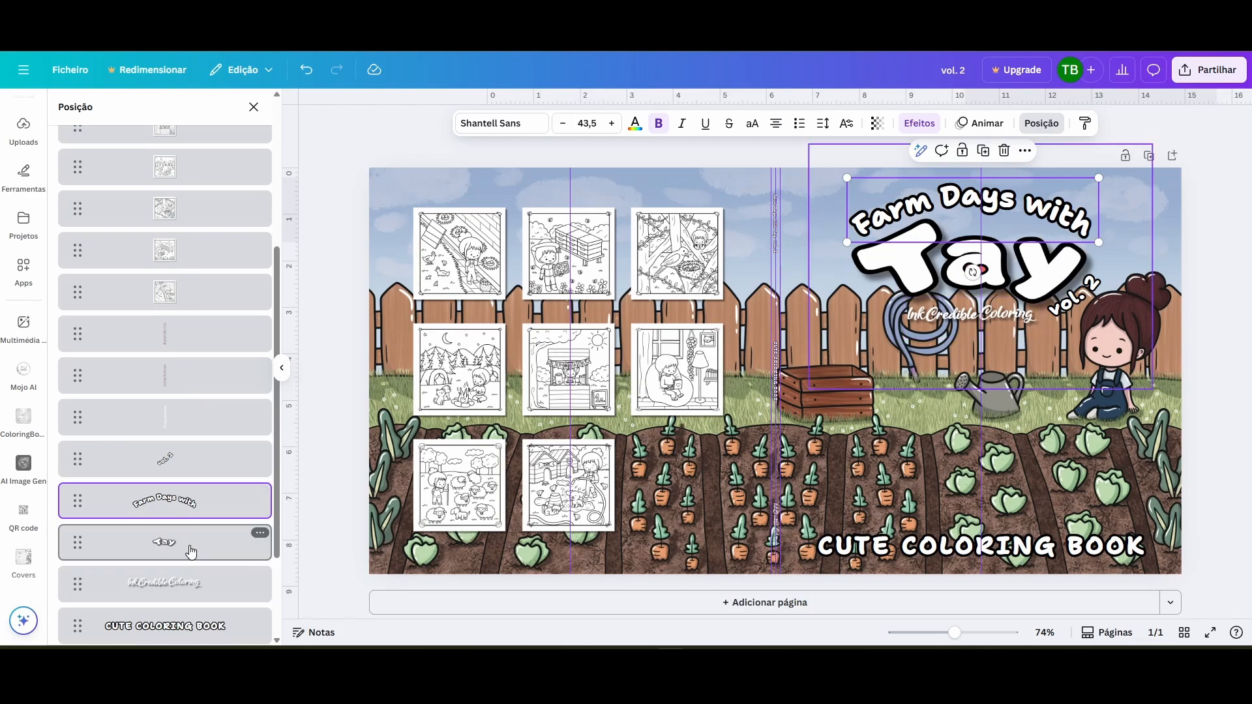
left_click(182, 604, "shift")
left_click(165, 626, "shift")
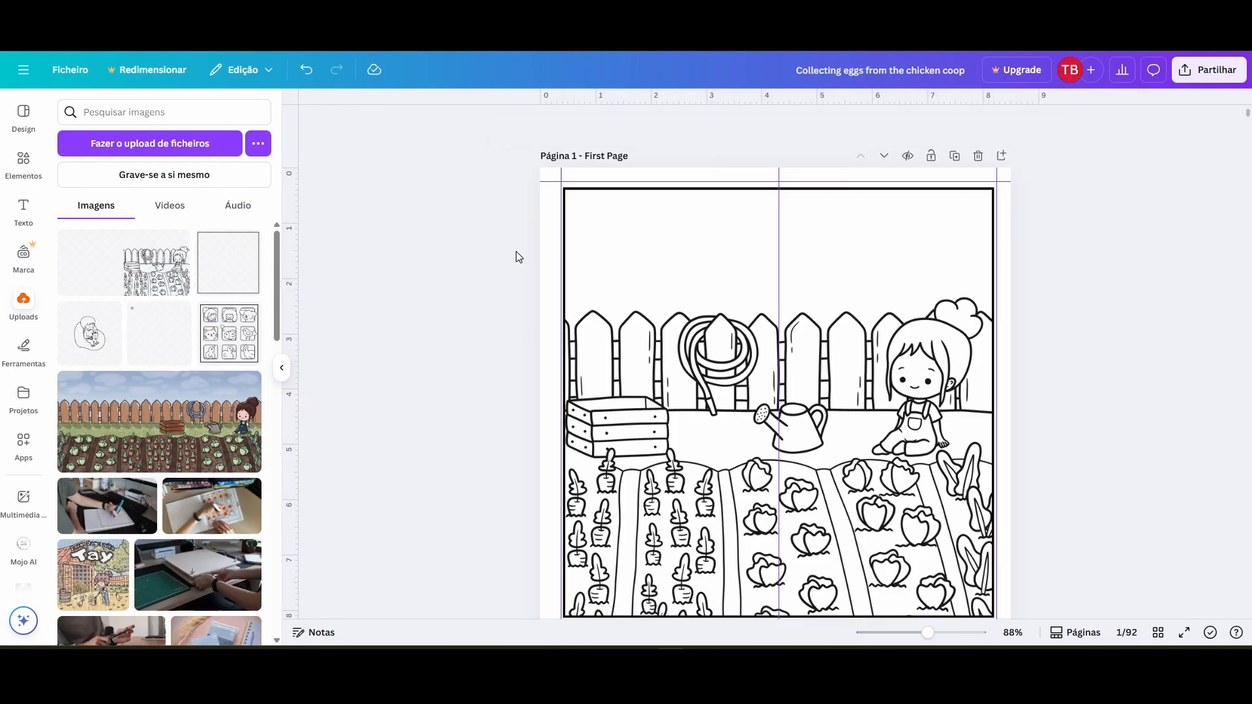
key("ctrl+v")
scroll(705, 295, "down", 3)
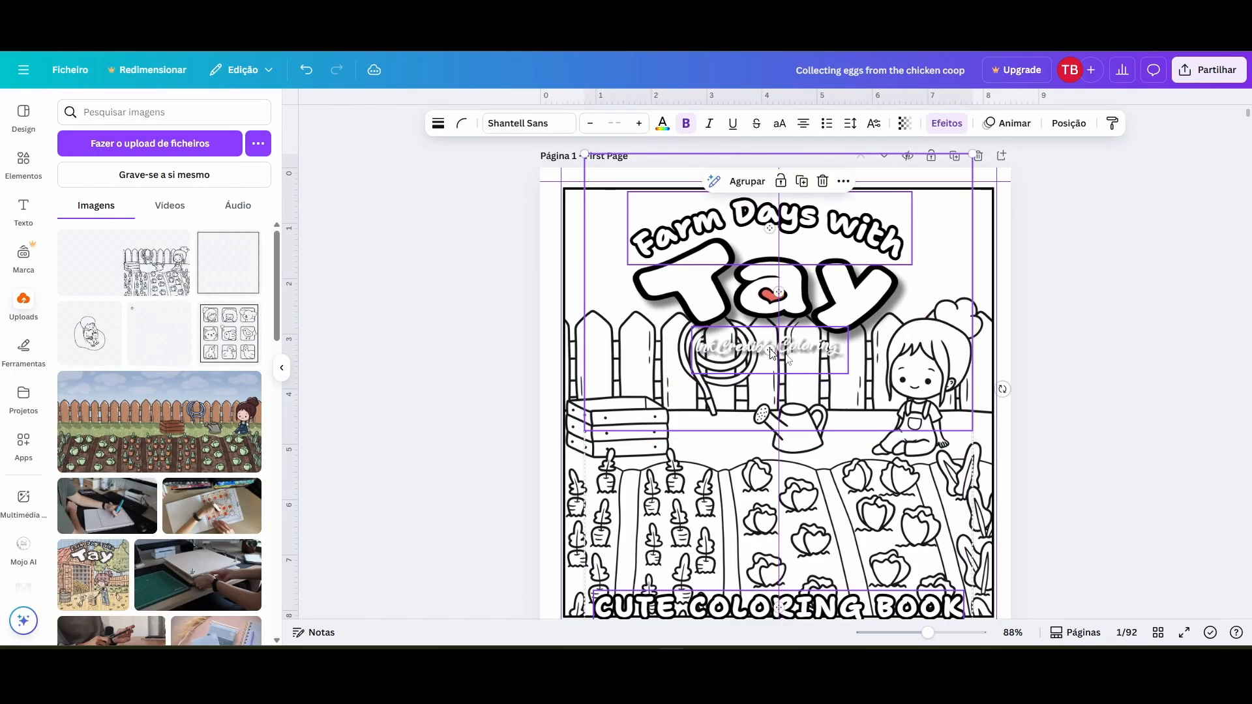
- Delete the "InkCredible Coloring" and "CUTE COLORING BOOK" elements from page 1 of the manuscript
left_click(771, 259)
left_click(981, 123)
left_click(221, 139)
left_click(166, 304)
key("Delete")
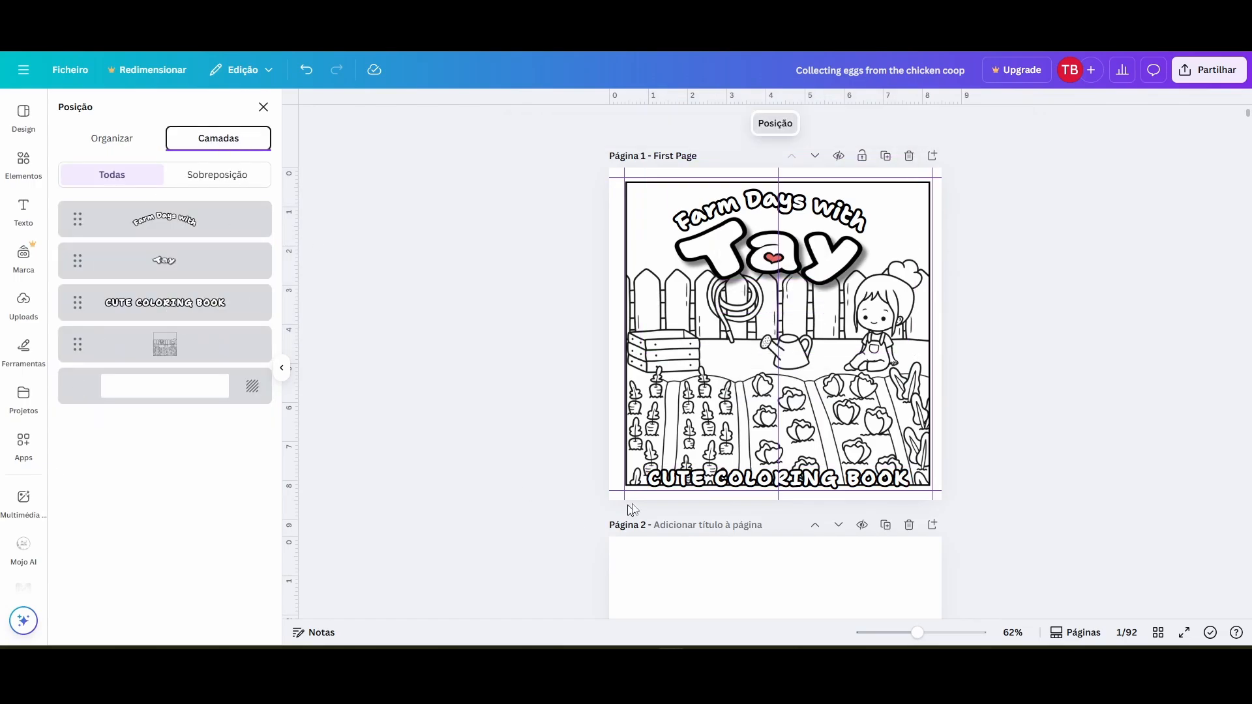
key("Delete")
- Recolor the red heart inside the "Tay" lettering on page 1 to dark grey
left_click(774, 258)
left_click(541, 124)
left_click(92, 207)
scroll(148, 497, "down", 4)
left_click_drag(142, 499, 20, 505)
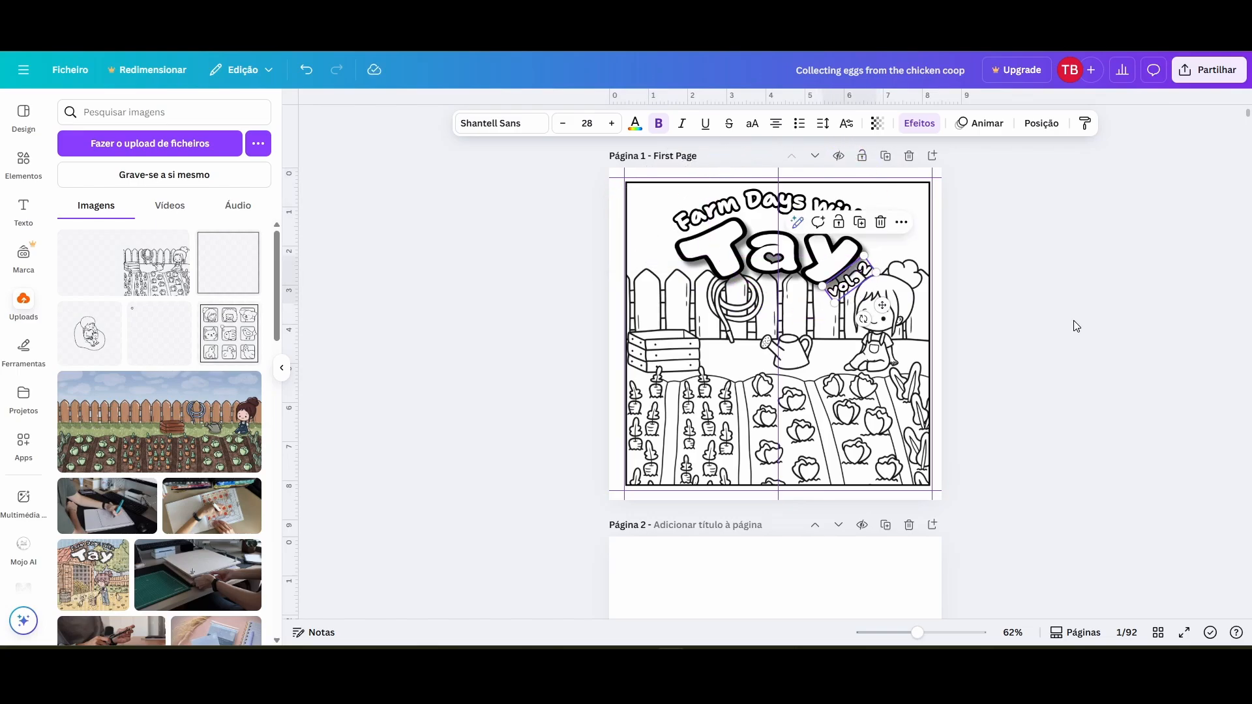
scroll(952, 252, "up", 5)
scroll(1057, 265, "down", 5)
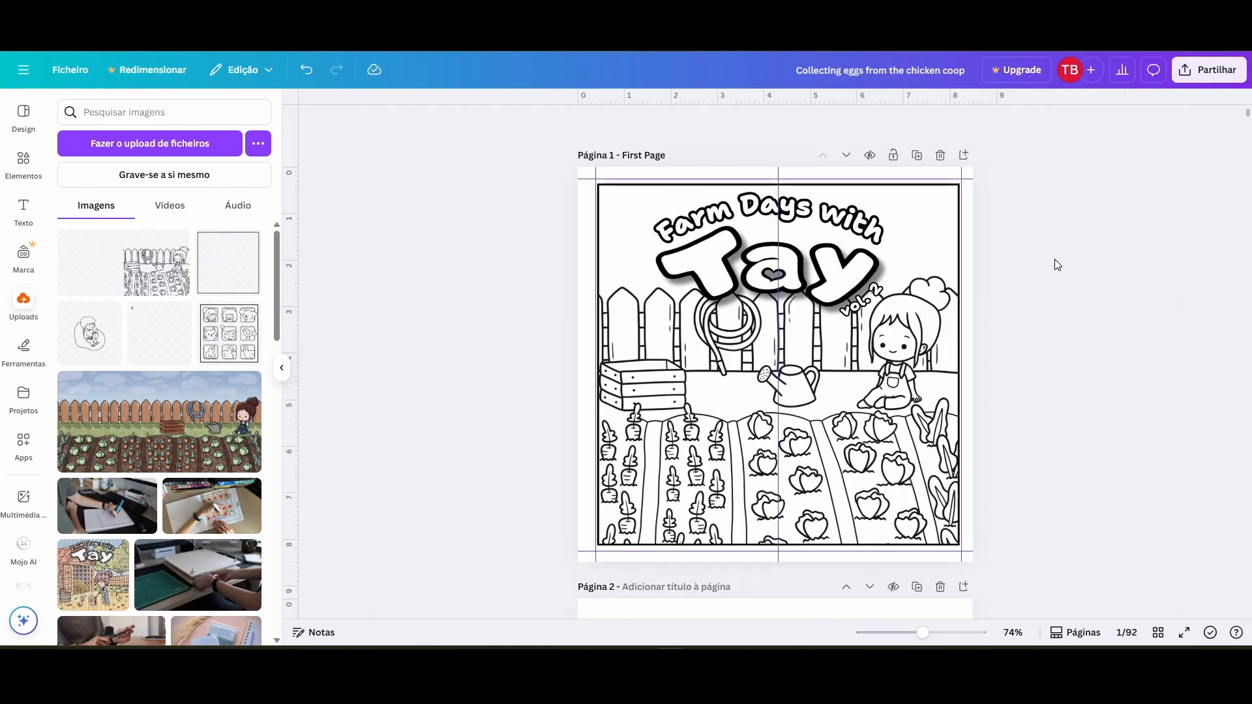
left_click(848, 254)
left_click(522, 124)
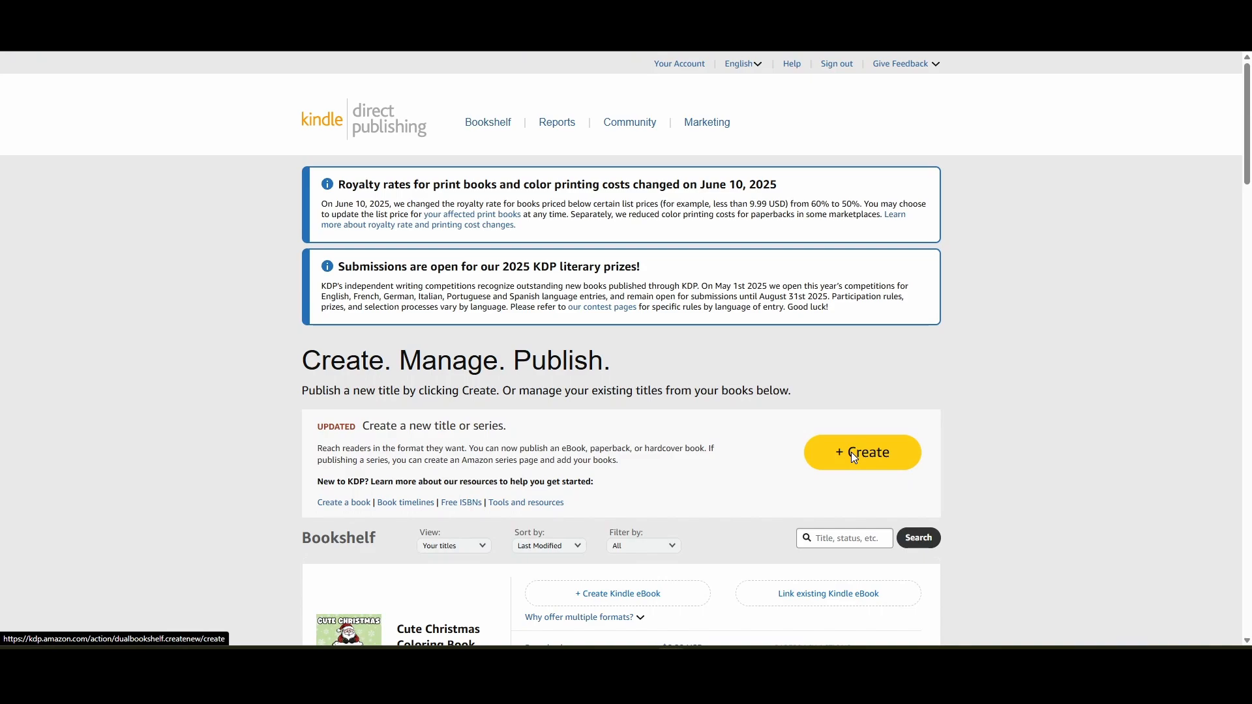
- Switch to Kindle Direct Publishing and create a new paperback title
left_click(854, 456)
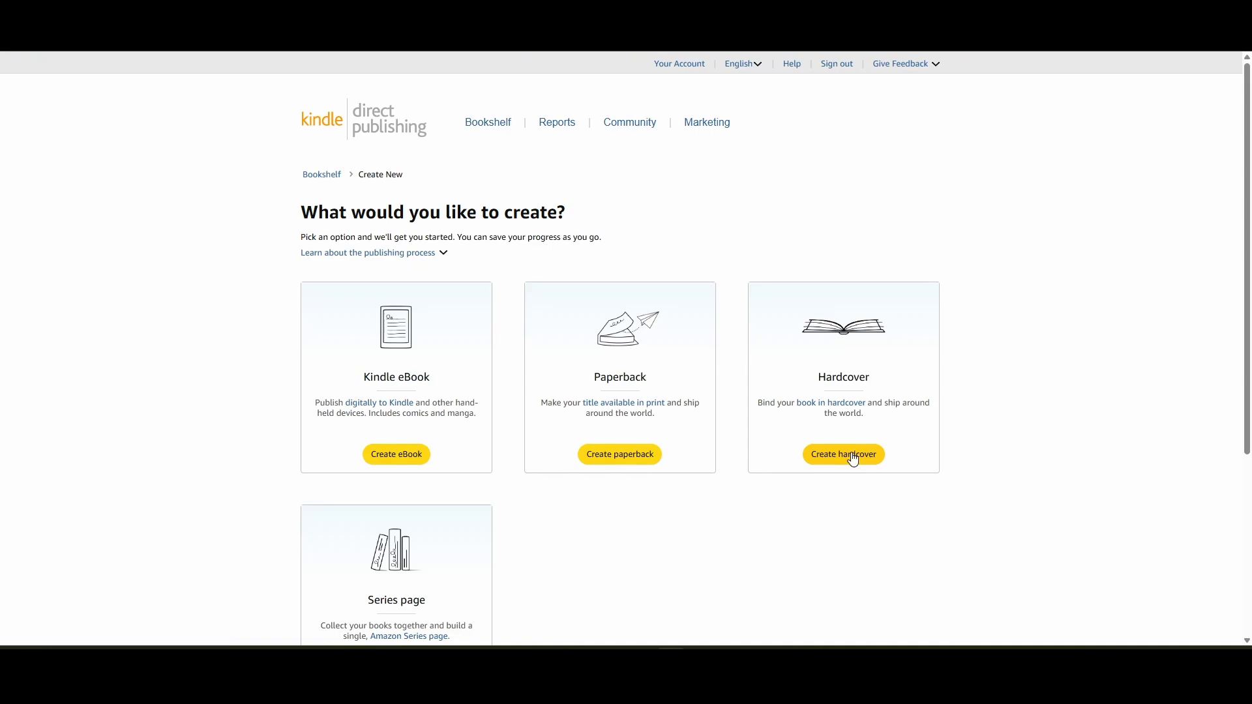
left_click(605, 456)
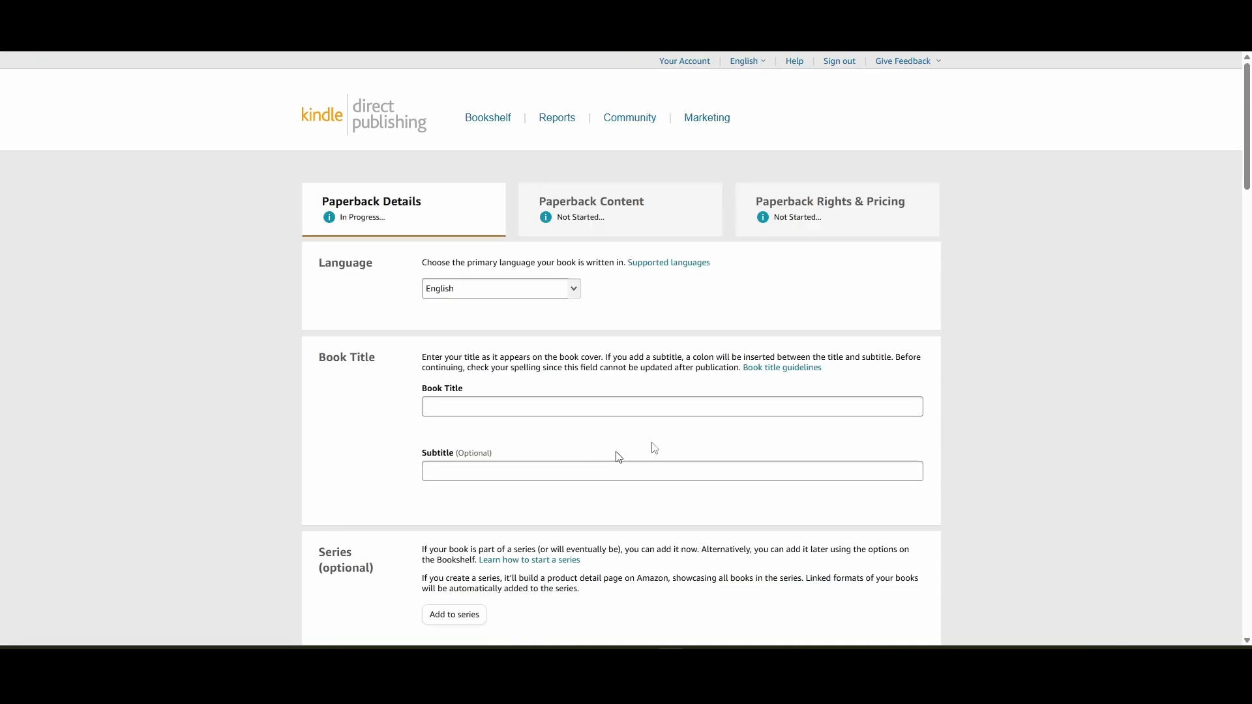
scroll(685, 275, "down", 1)
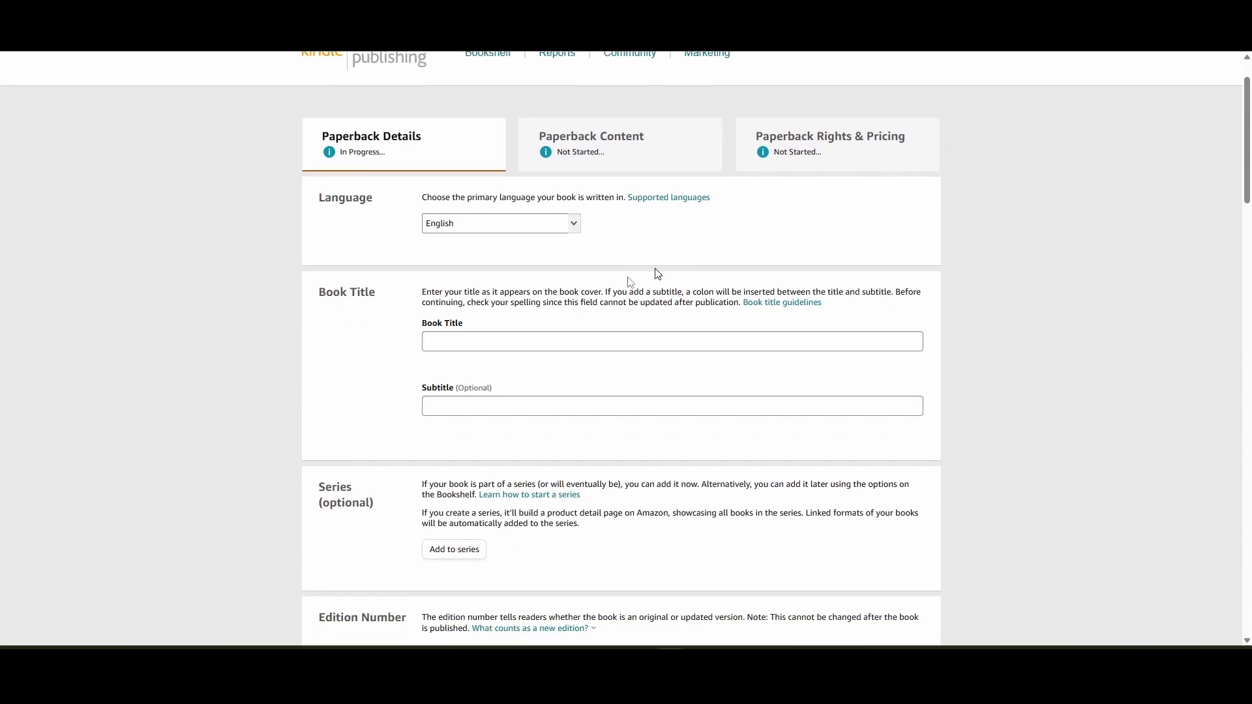
- Title the book "Farm Days with Tay Vol. 2 - Cute Coloring Book" with the subtitle "Cute Farm Girl Coloring Book for Adults"
left_click(533, 346)
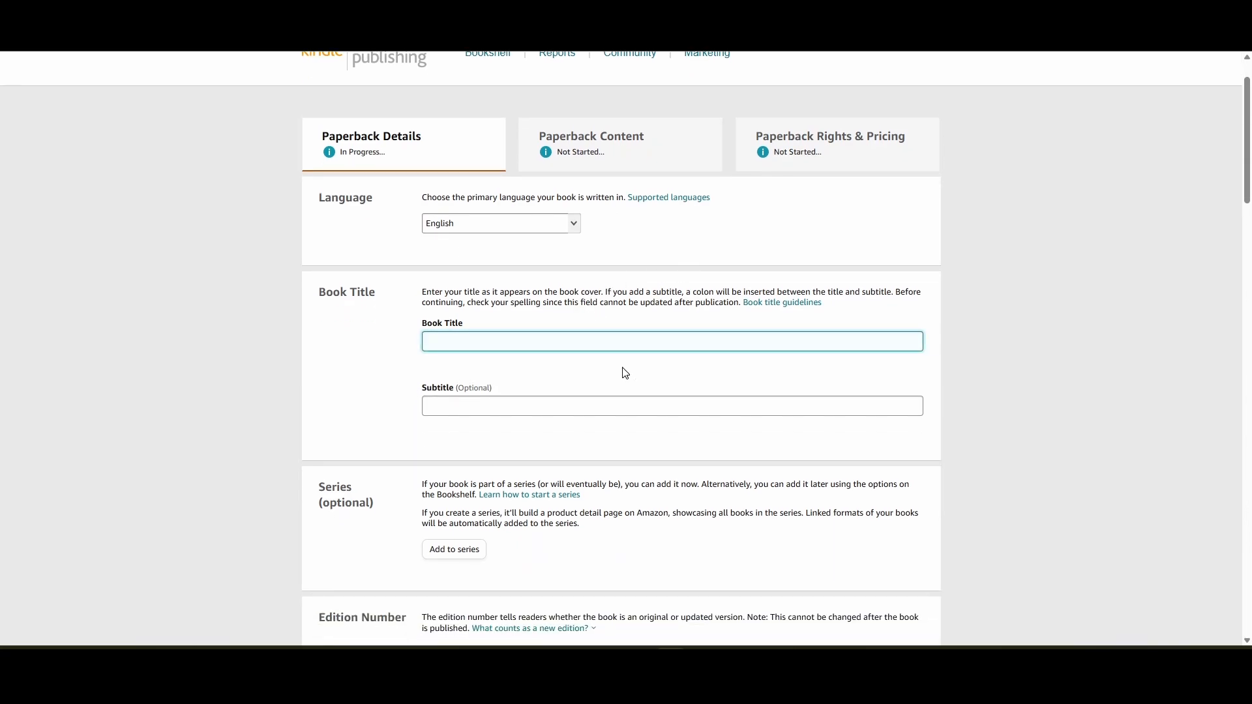
type("Farm Days with Tay - Cute Coloring Book")
left_click(502, 343)
type("Vol. 2 - Cute Coloring Book")
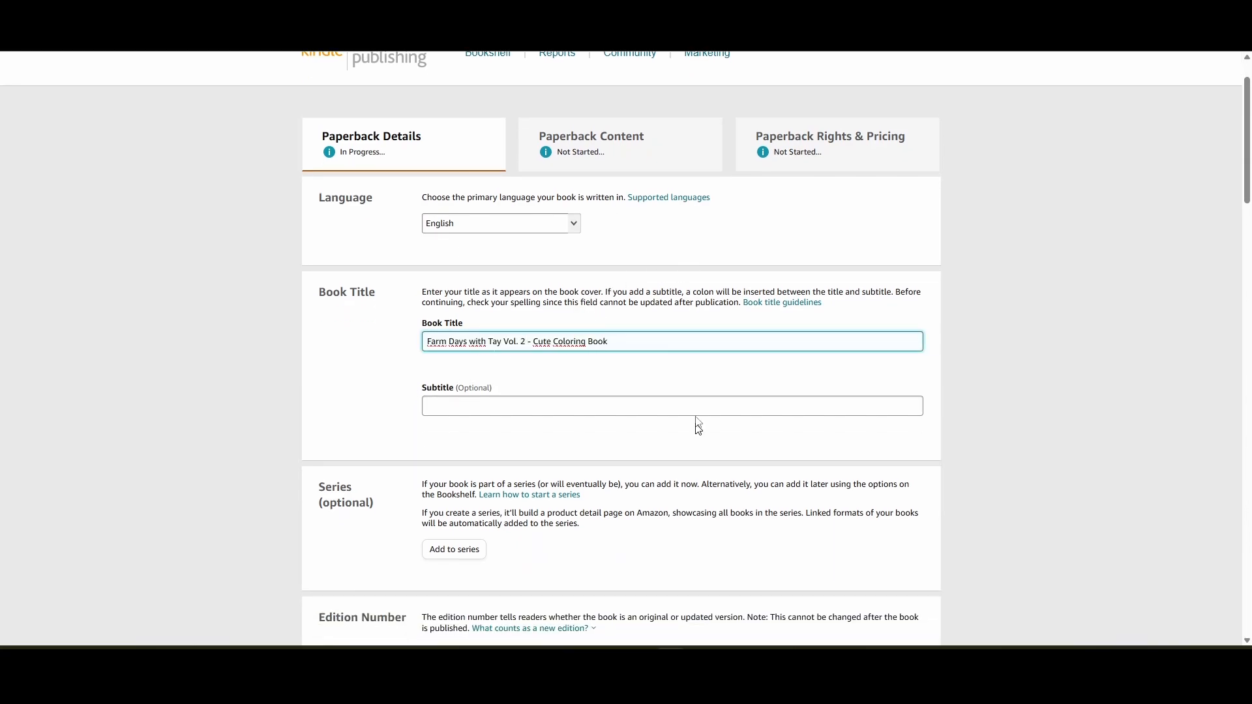
left_click(708, 406)
type("Cute Coloring Book for Adults")
left_click(446, 406)
type("Farm Girl Coloring Book for Adults")
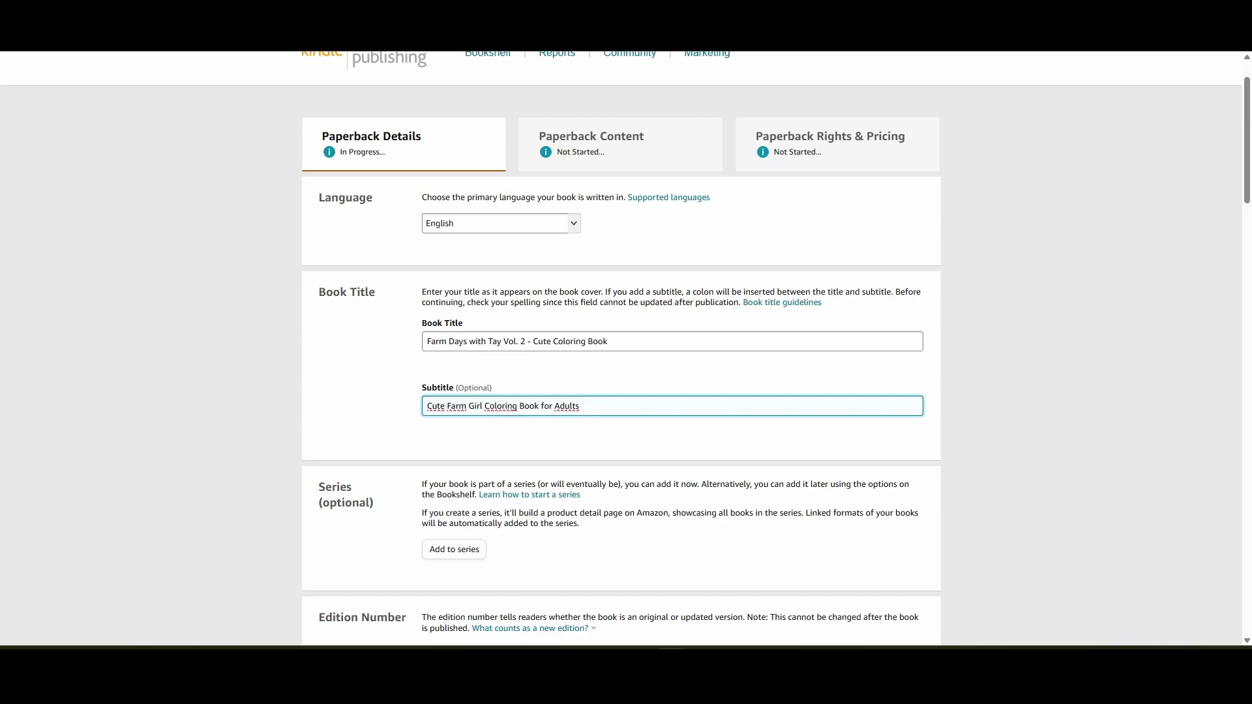
left_click(611, 378)
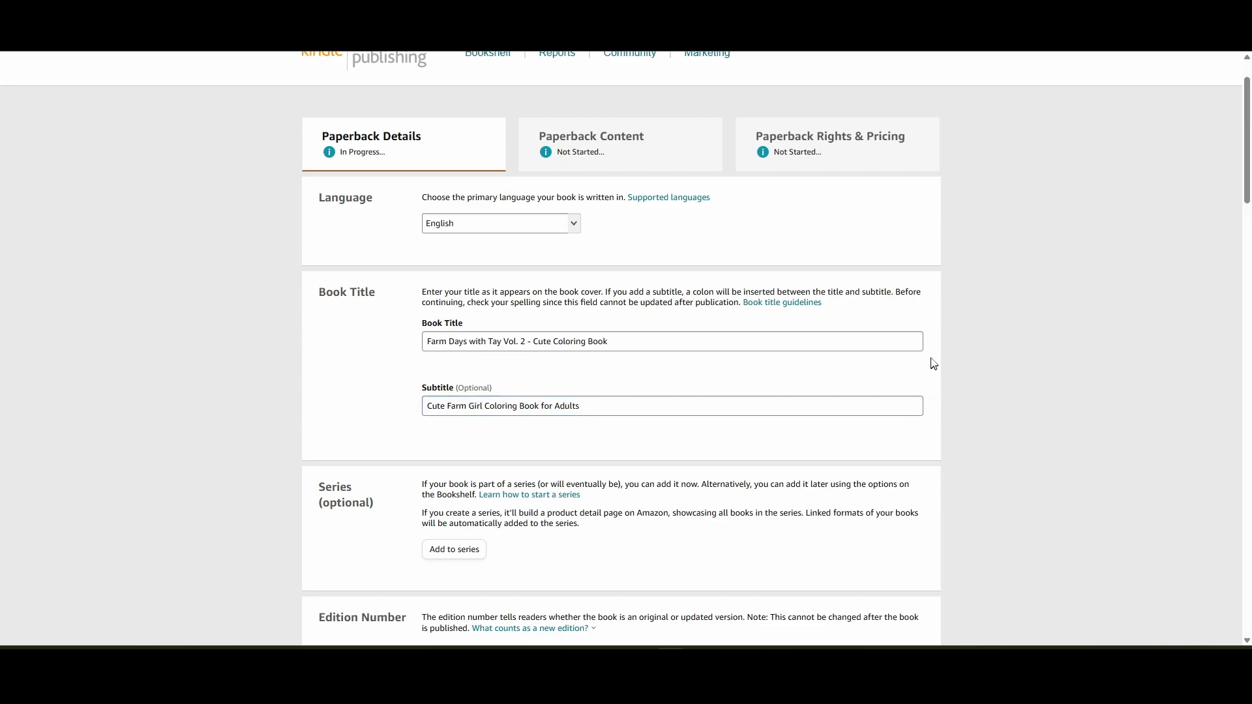
- Add the book to a new series as main content and proceed to the series setup
scroll(934, 361, "down", 4)
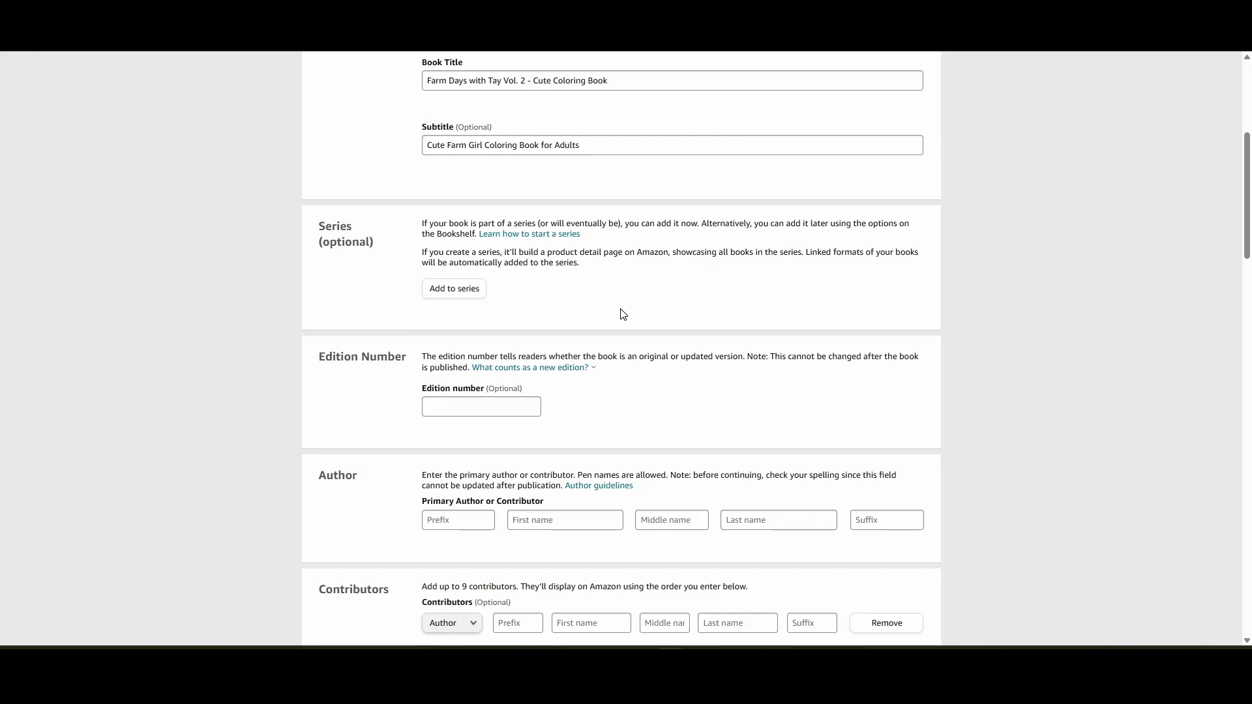
left_click(440, 284)
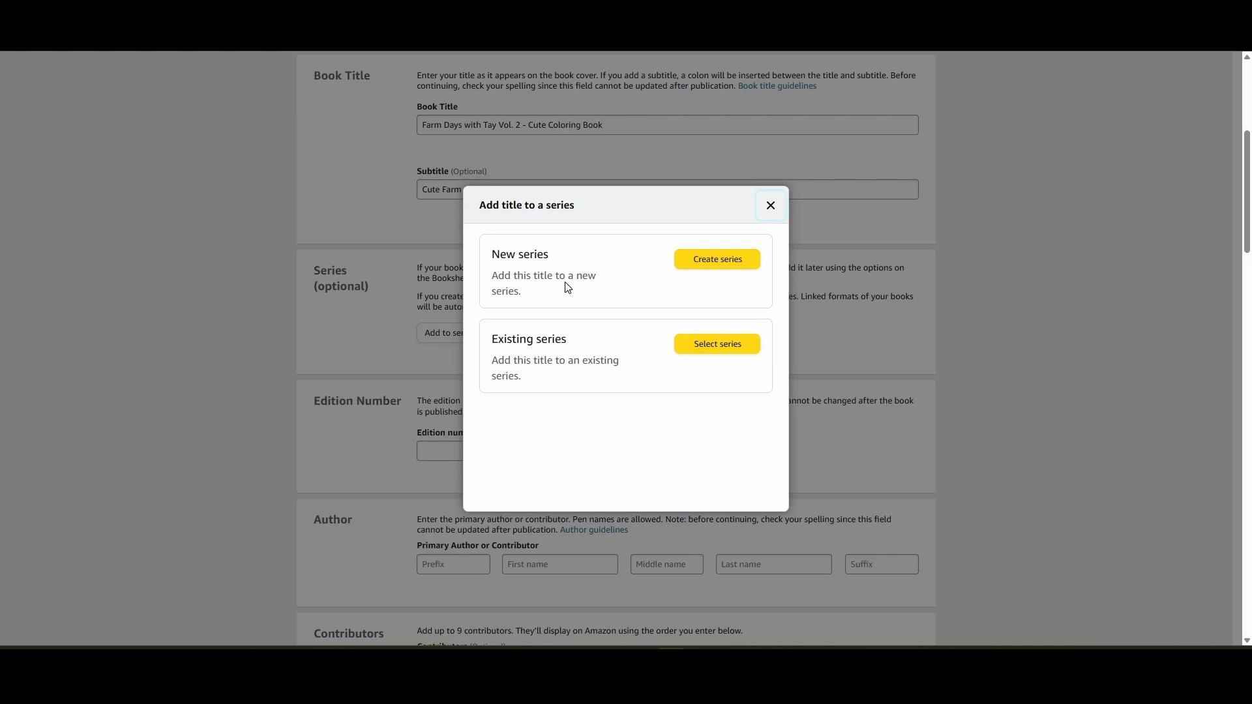
left_click(702, 265)
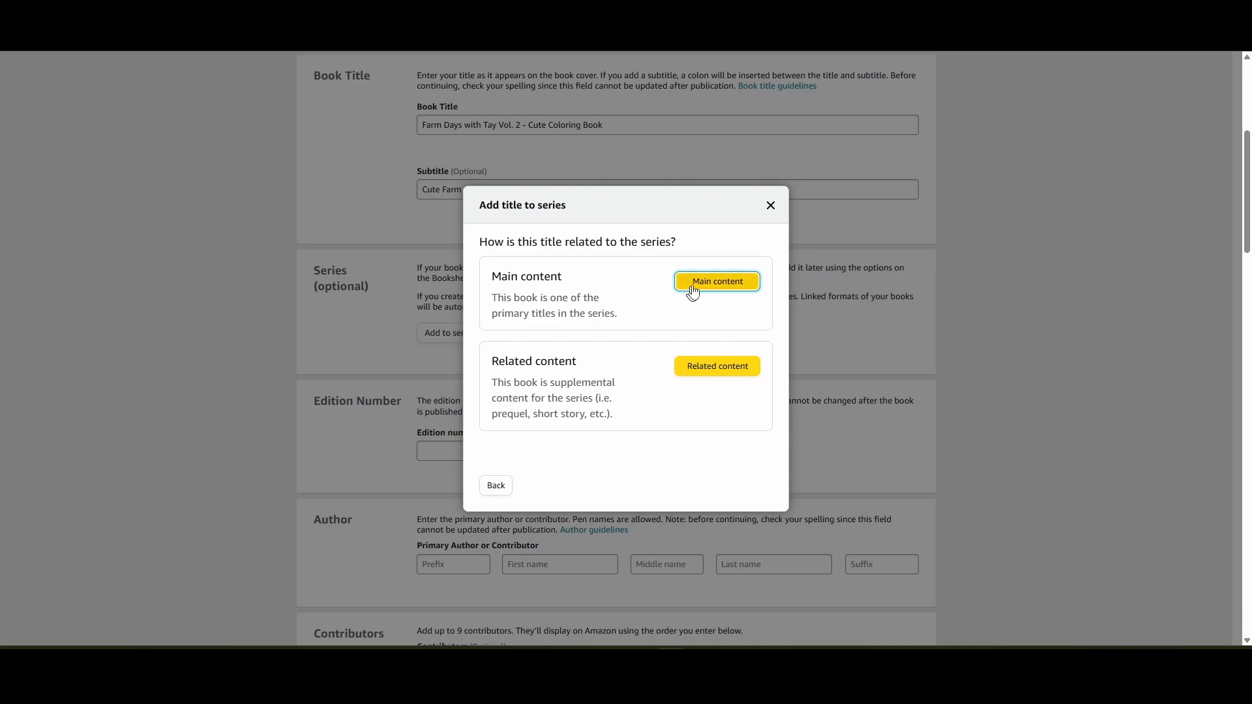
left_click(716, 281)
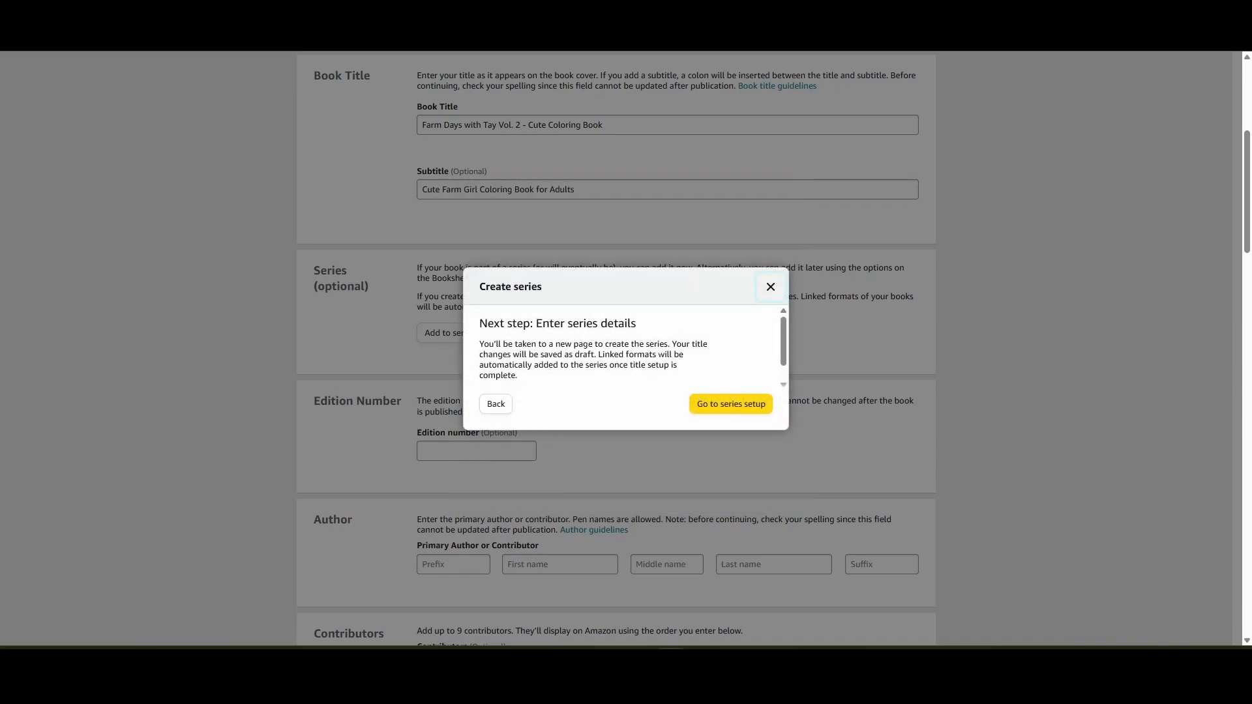
scroll(706, 373, "down", 1)
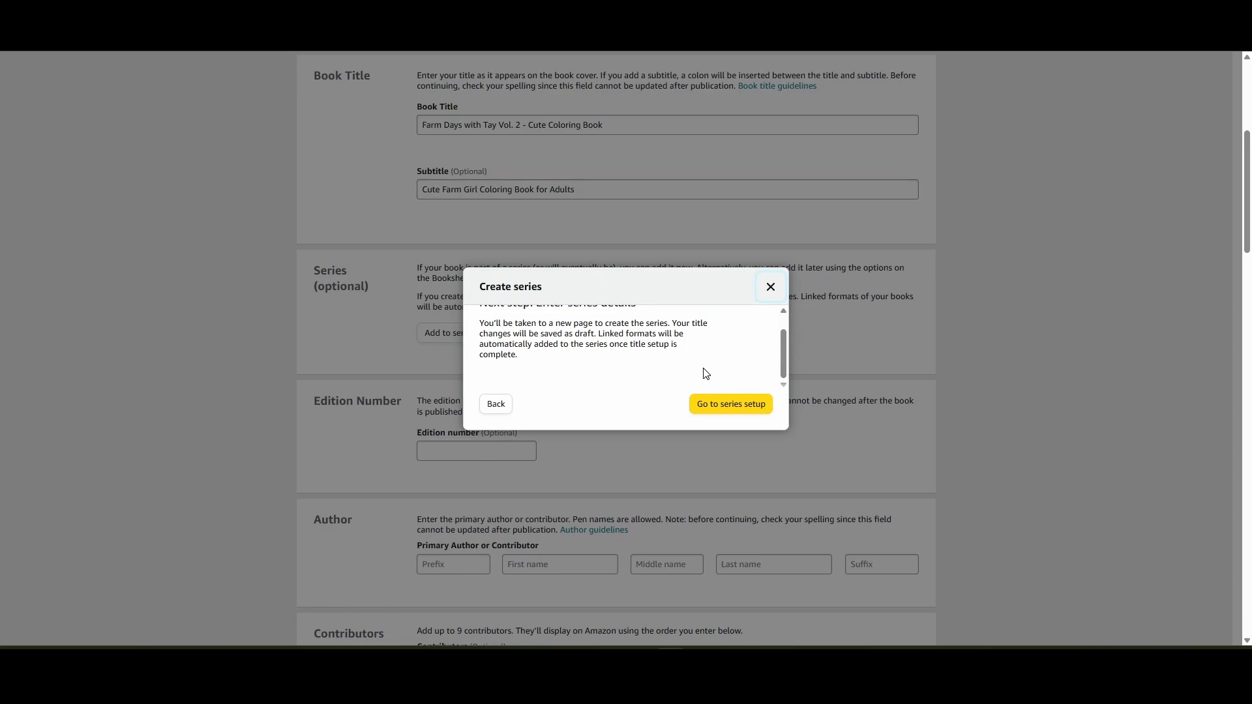
left_click(716, 405)
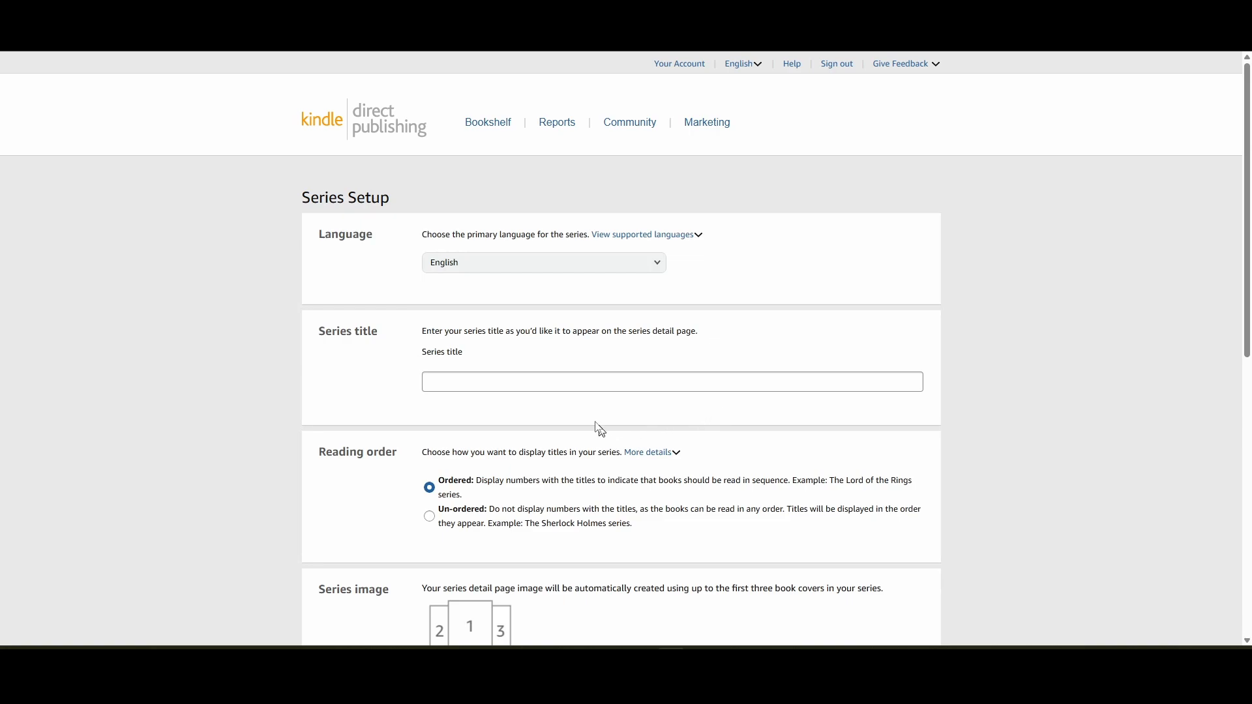
- Set the series title to "Farm Days With Tay"
left_click(583, 387)
type("Far")
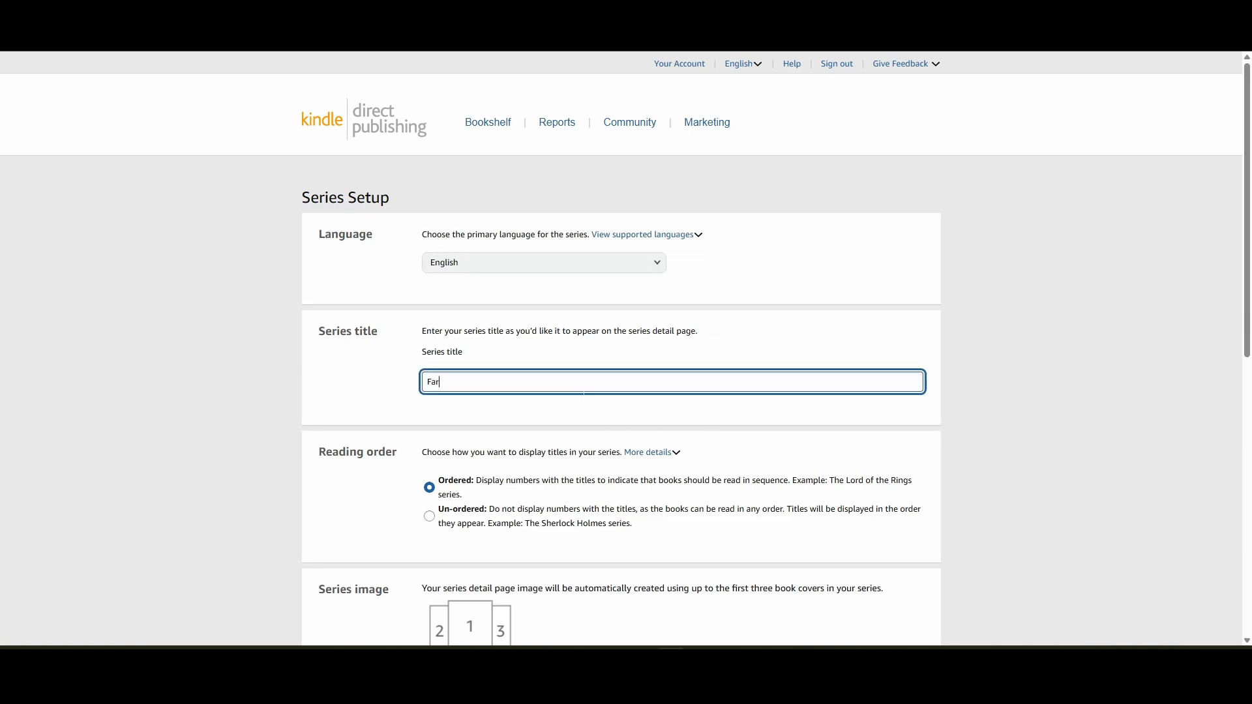
type("m Days With Tay")
left_click(361, 409)
scroll(363, 391, "down", 2)
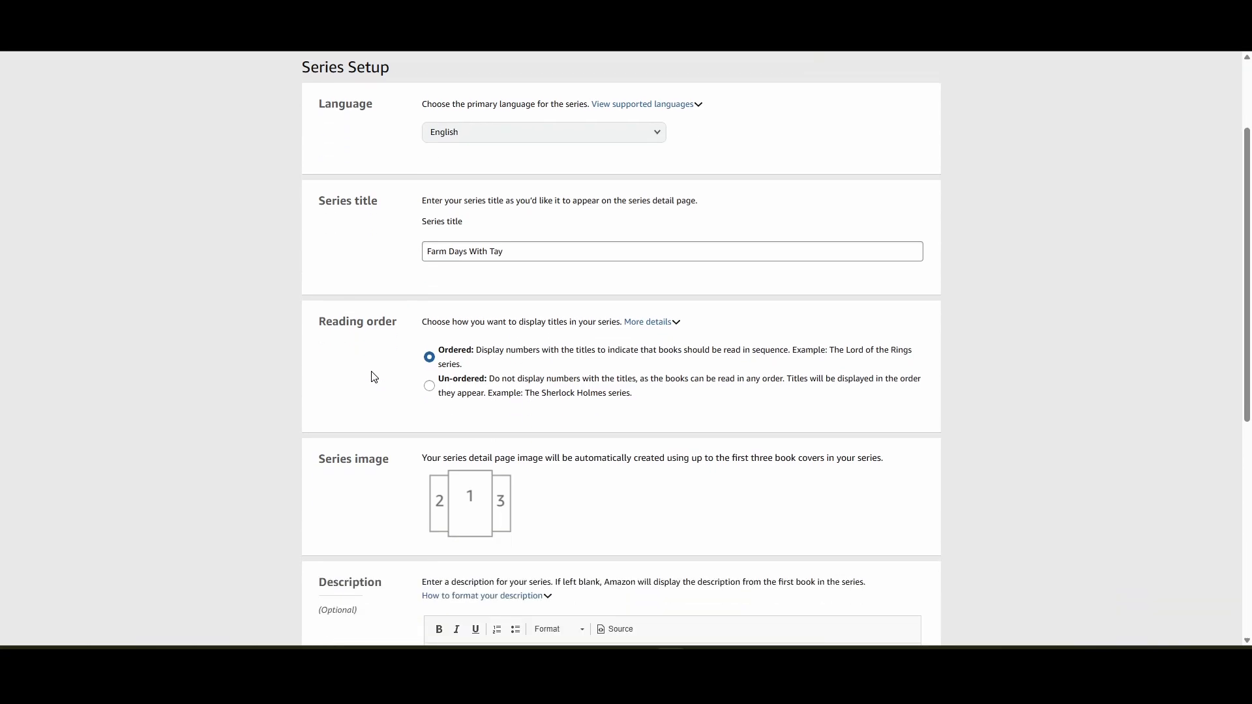
- Make the series reading order un-ordered, submit the series and return to the title setup
left_click(429, 386)
scroll(356, 368, "down", 2)
scroll(881, 379, "down", 4)
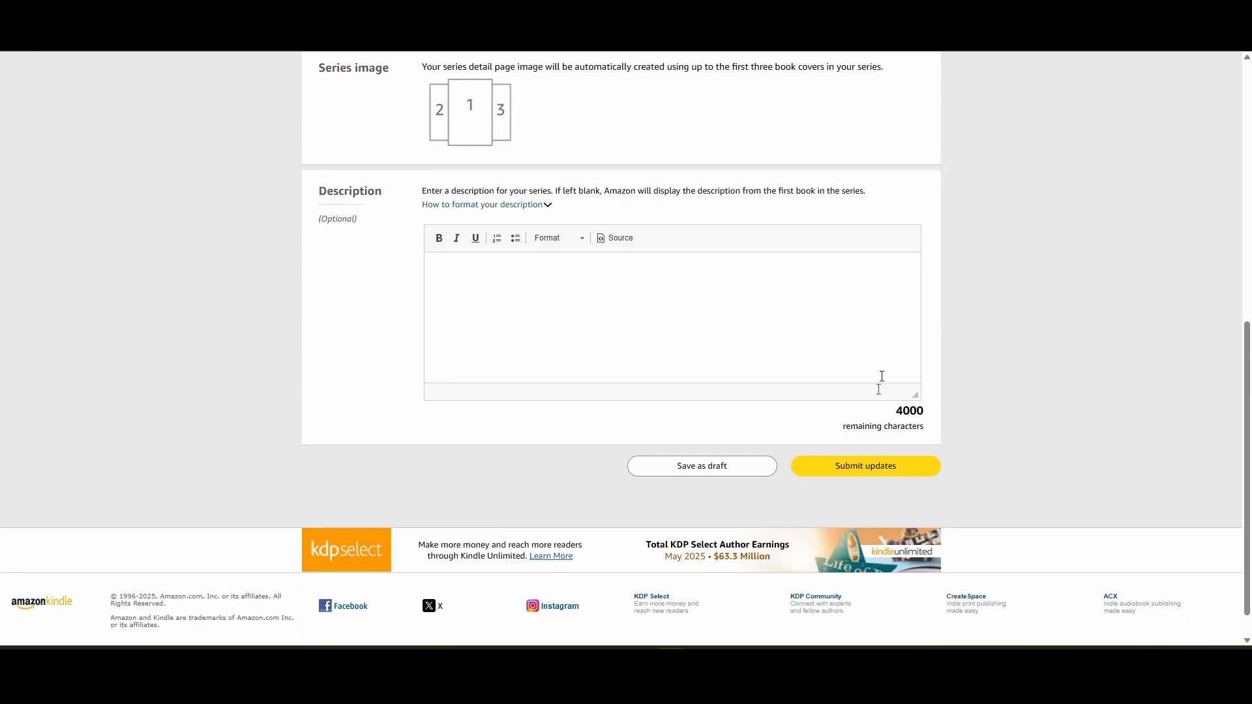
left_click(845, 466)
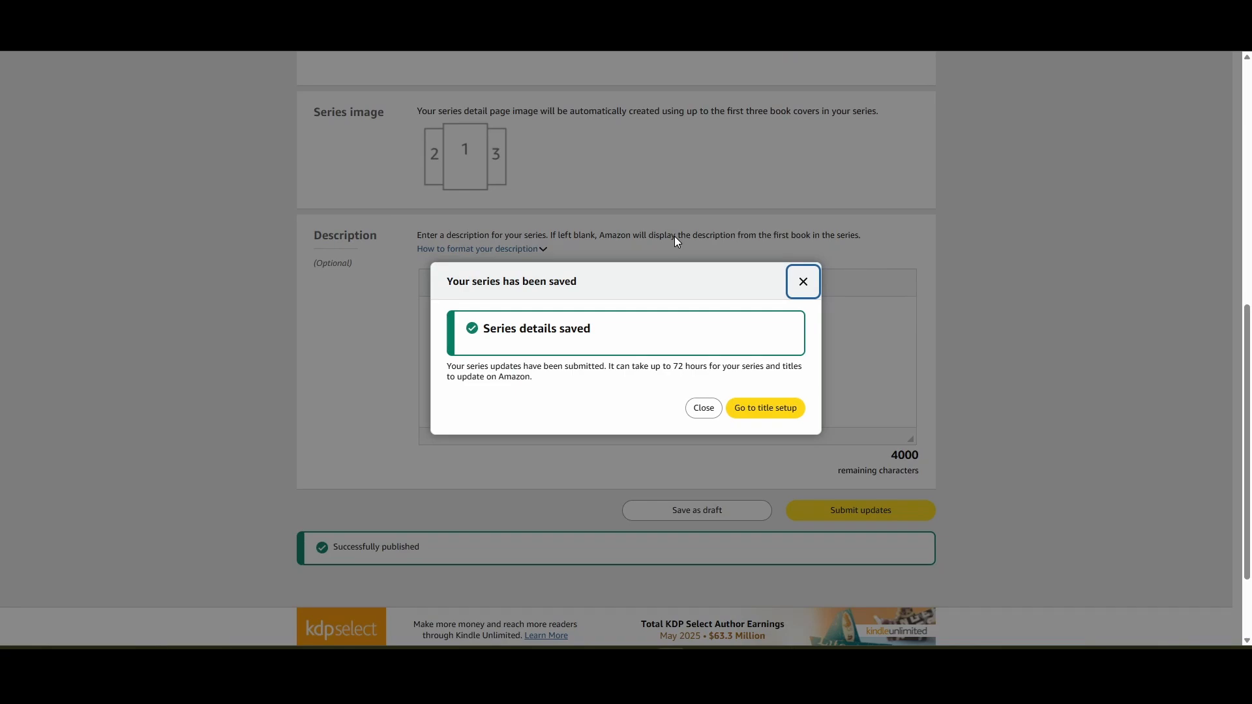
left_click(750, 415)
- Enter the primary author with first name "InkCredible" and last name "Coloring"
scroll(741, 385, "down", 5)
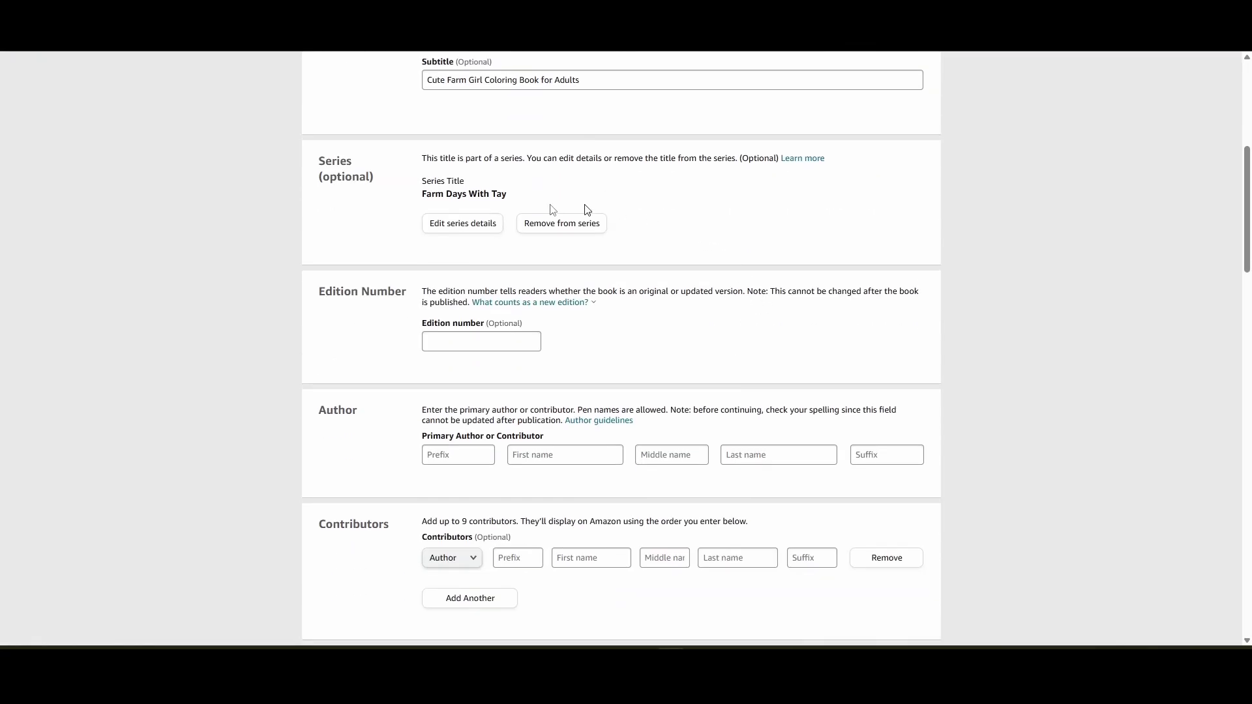
scroll(676, 332, "down", 2)
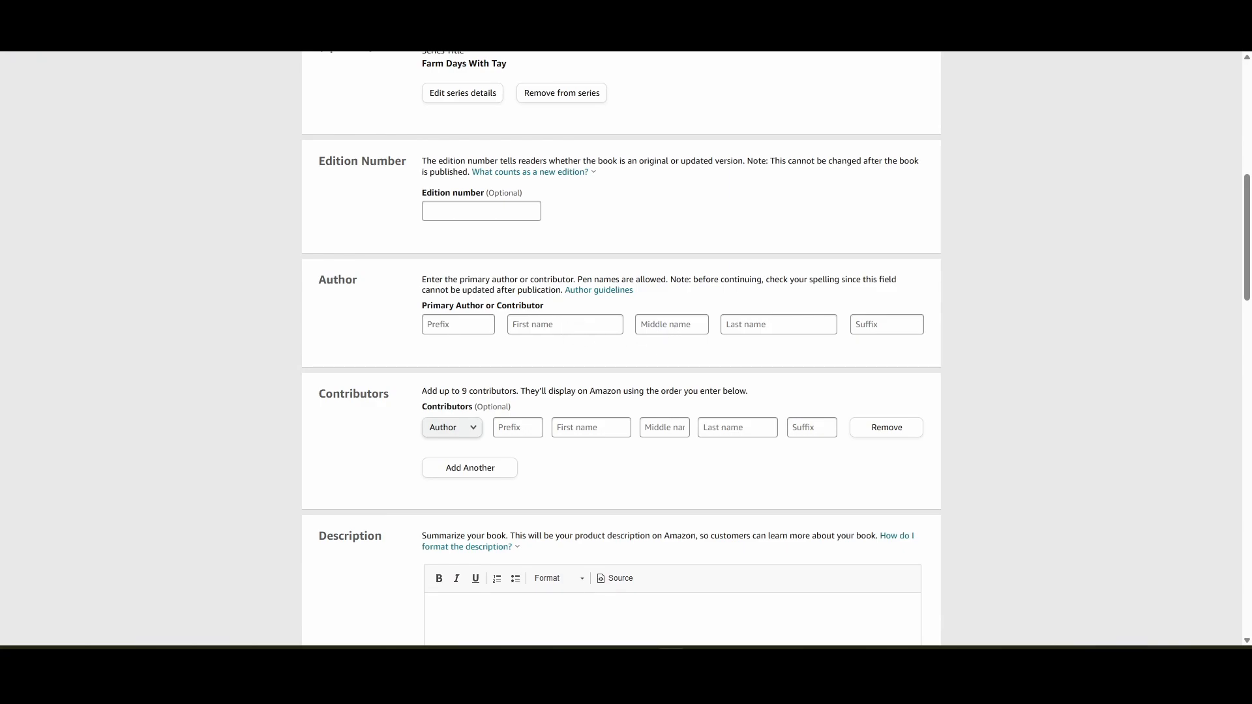
left_click(567, 325)
type("InkCrte")
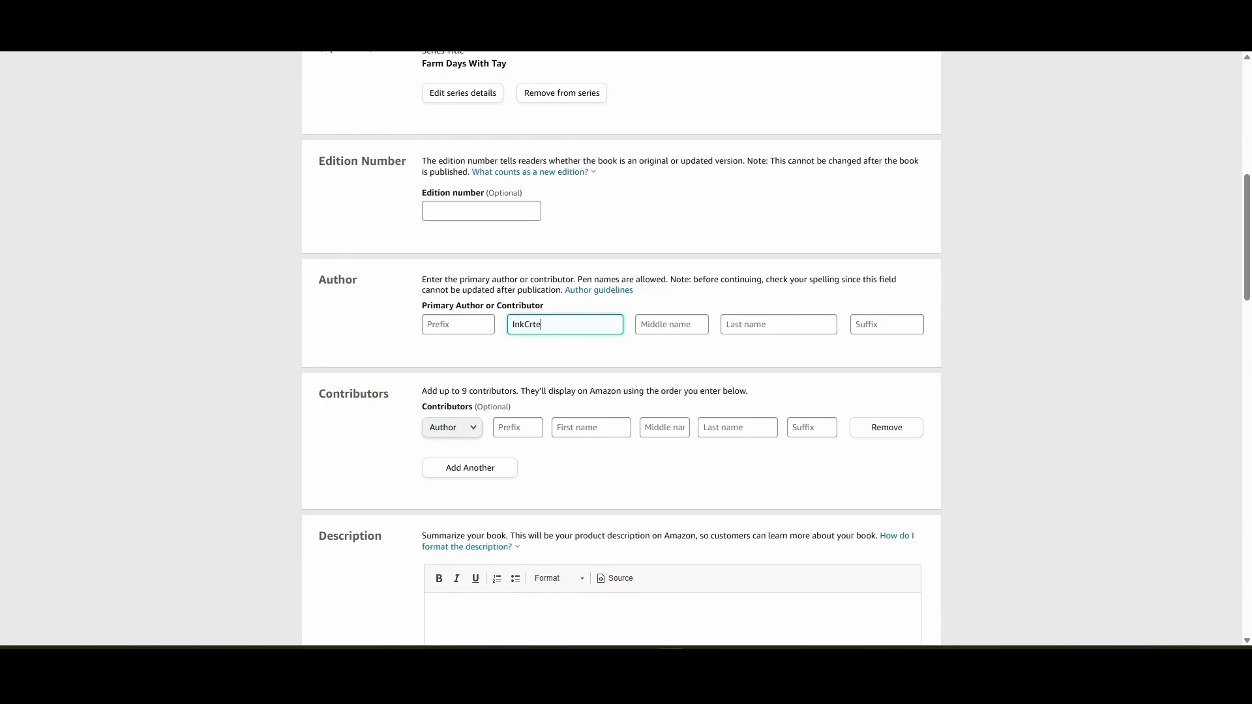
key("BackSpace")
type("edible")
key("Tab")
key("Tab")
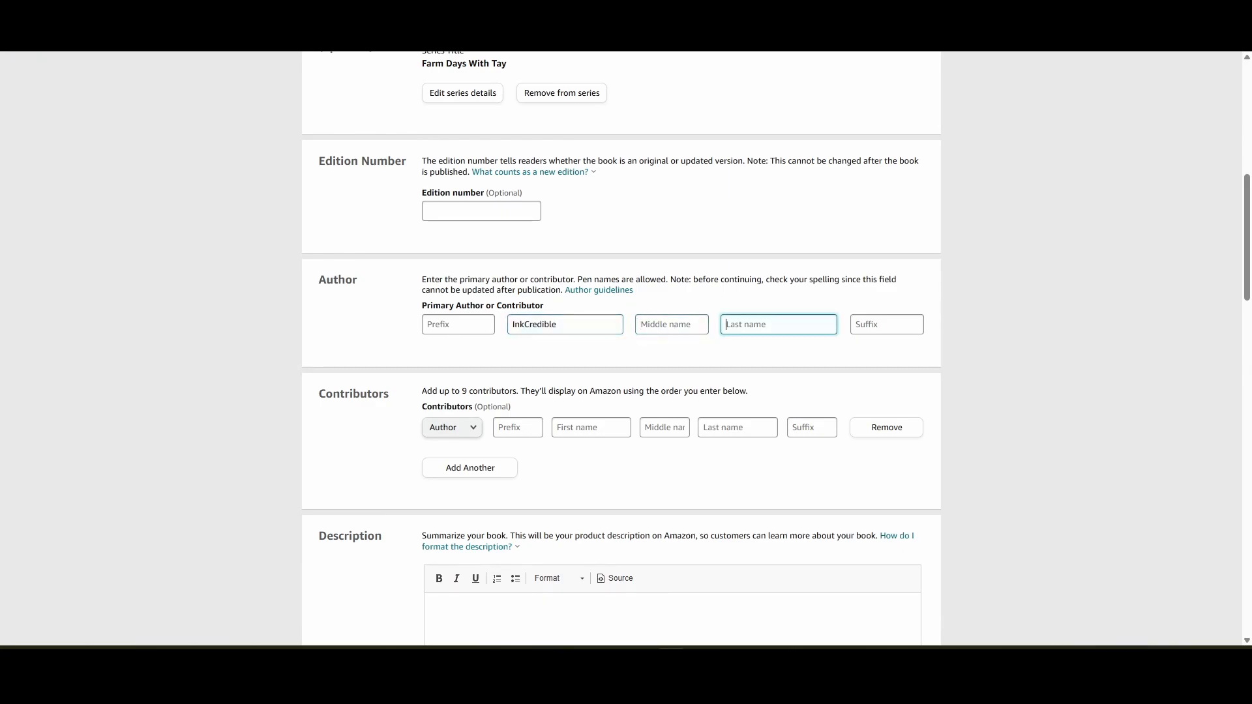
type("Coloring")
- Paste the prepared text into the book description, add "Vol. 2" after "Tay" in its heading, and review the rest
scroll(626, 349, "down", 4)
key("ctrl+v")
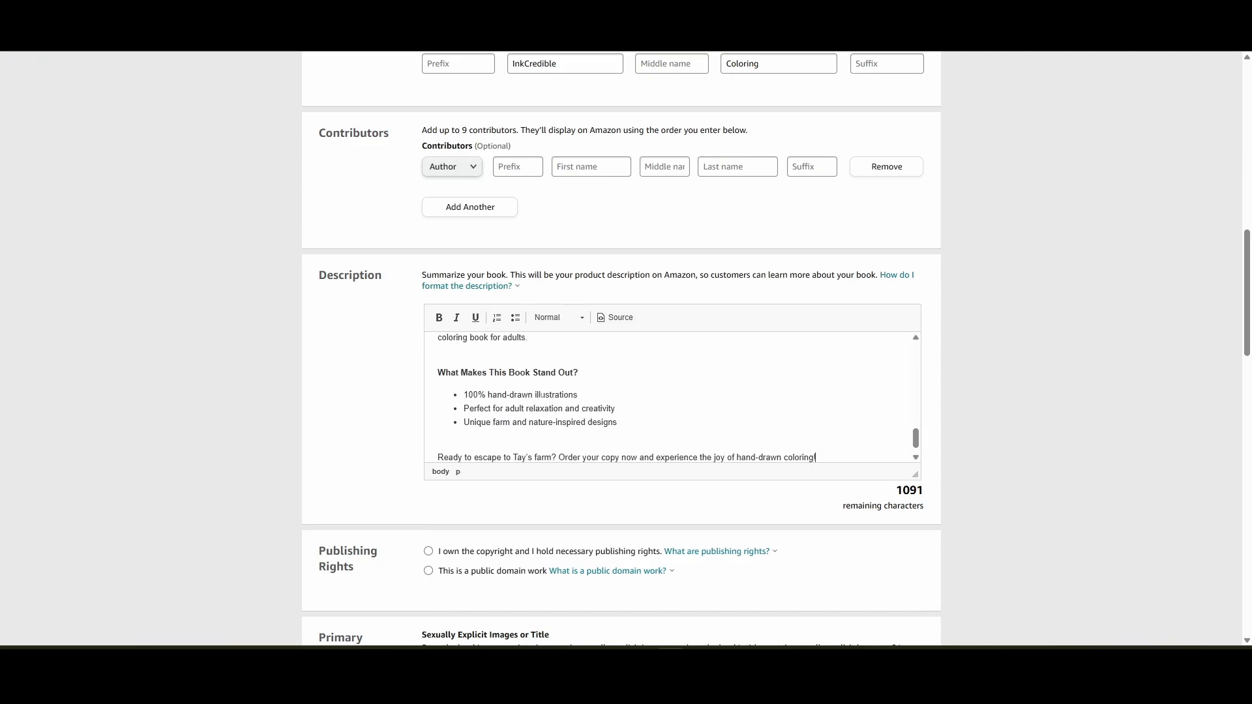
scroll(542, 394, "up", 5)
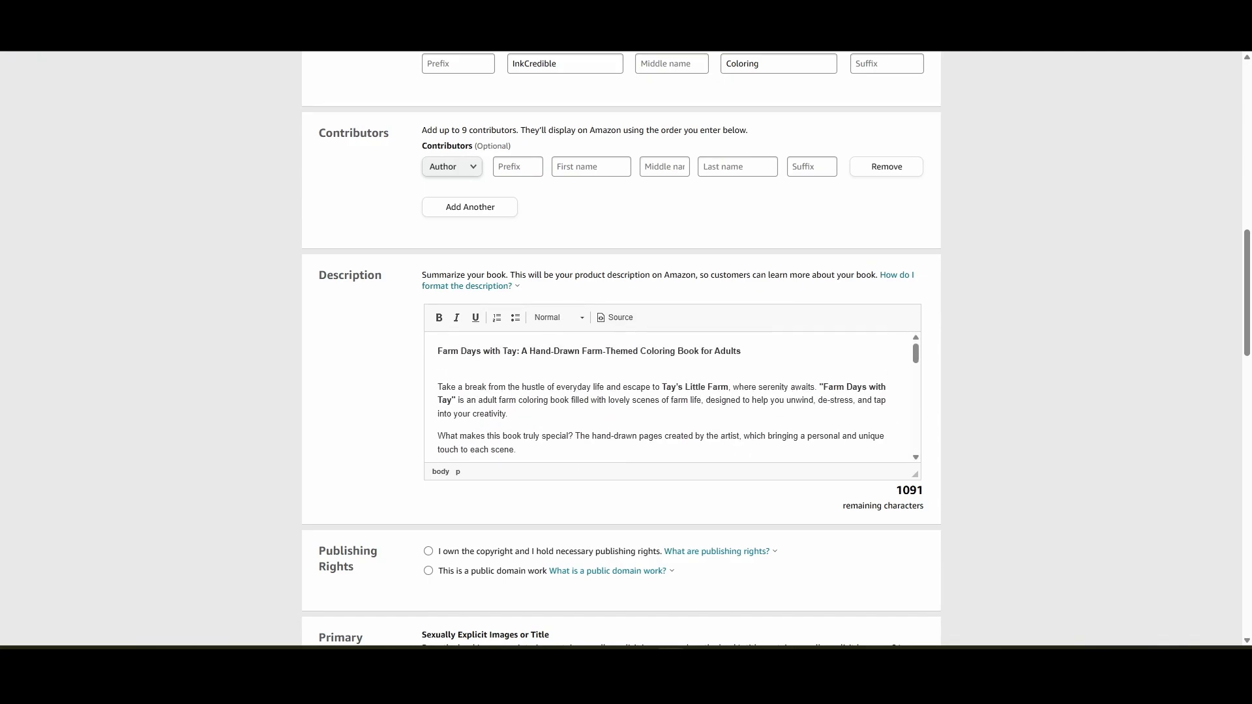
left_click(519, 353)
type("Vol. 2")
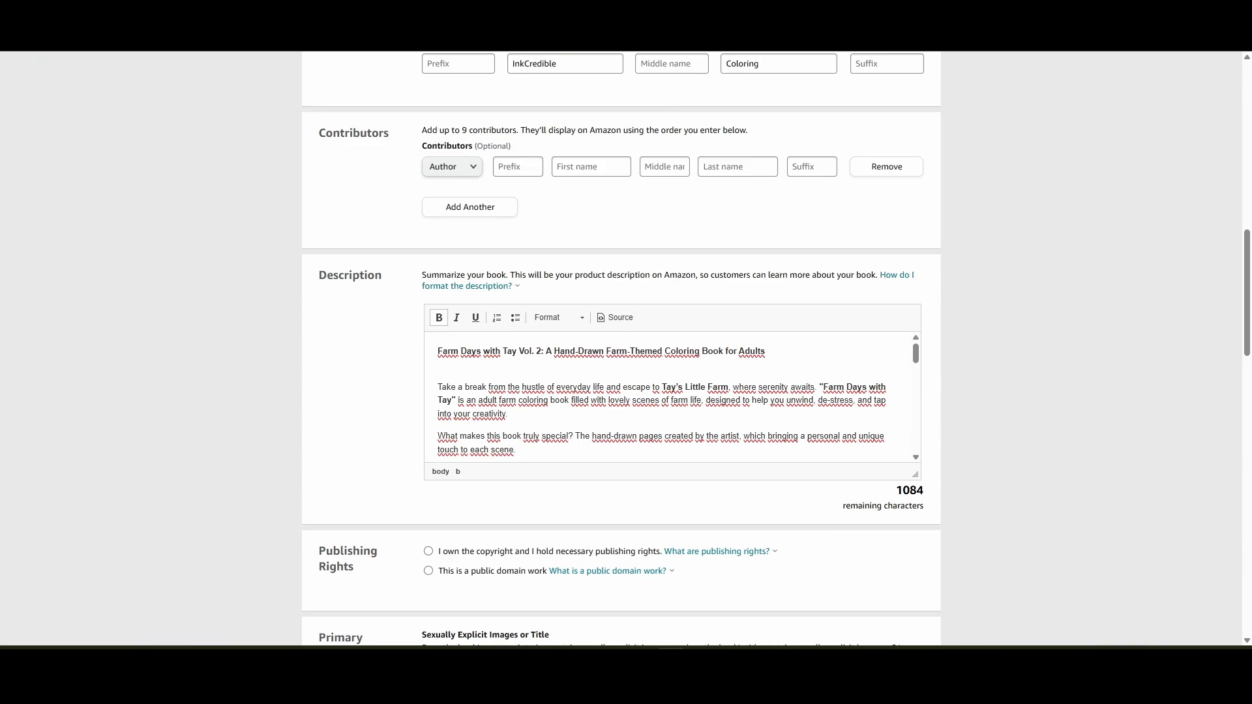
scroll(478, 407, "down", 2)
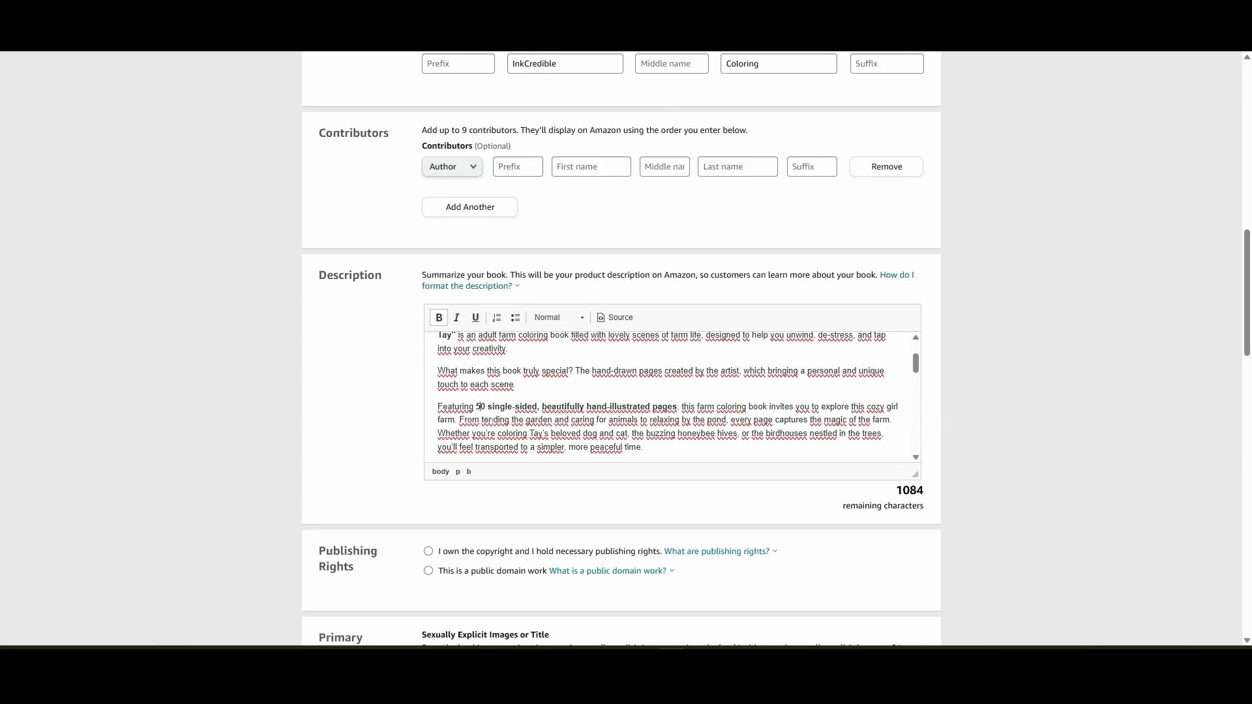
scroll(479, 407, "down", 3)
scroll(666, 398, "down", 5)
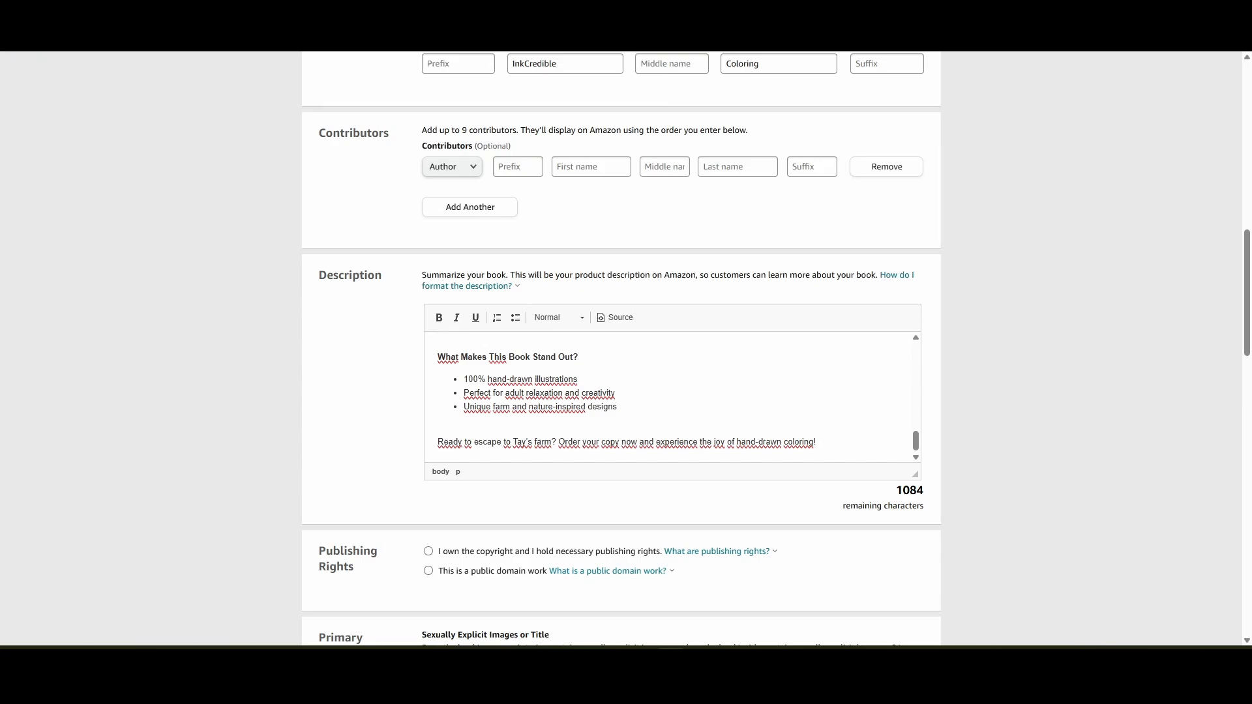
- Declare ownership of the copyright and publishing rights, and answer No to sexually explicit images or title
scroll(886, 369, "down", 1)
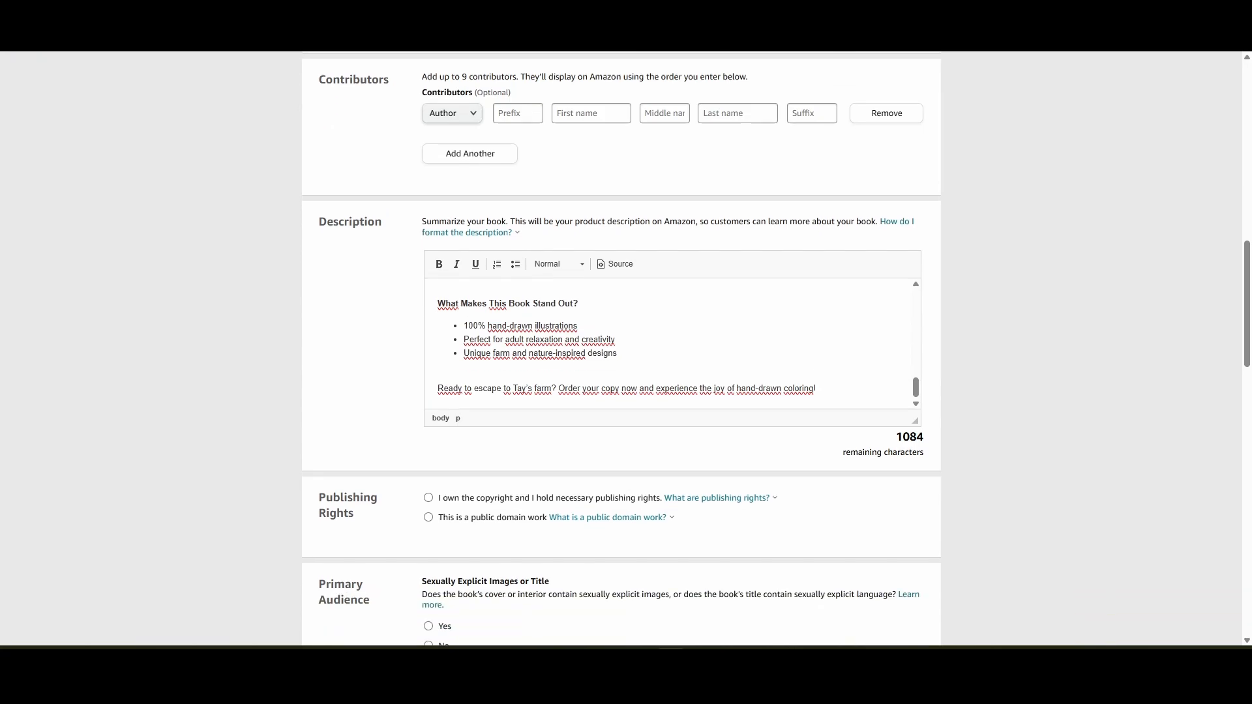
scroll(888, 375, "down", 4)
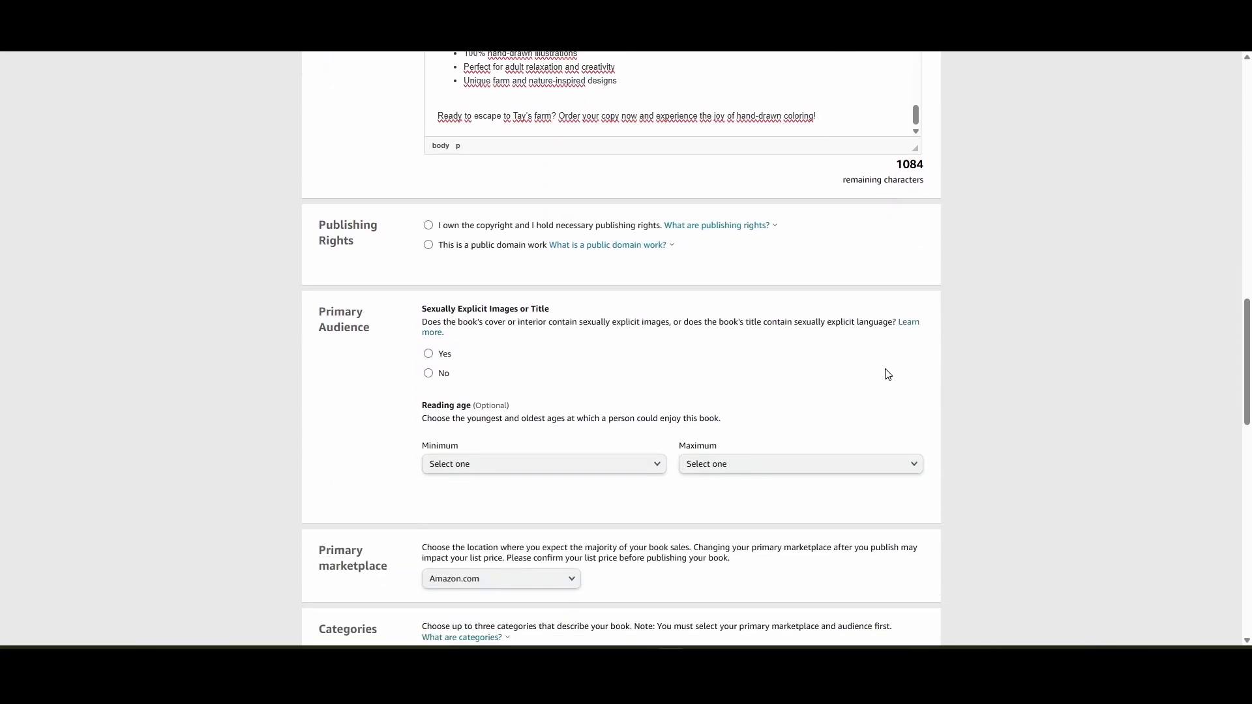
left_click(427, 228)
scroll(357, 281, "down", 2)
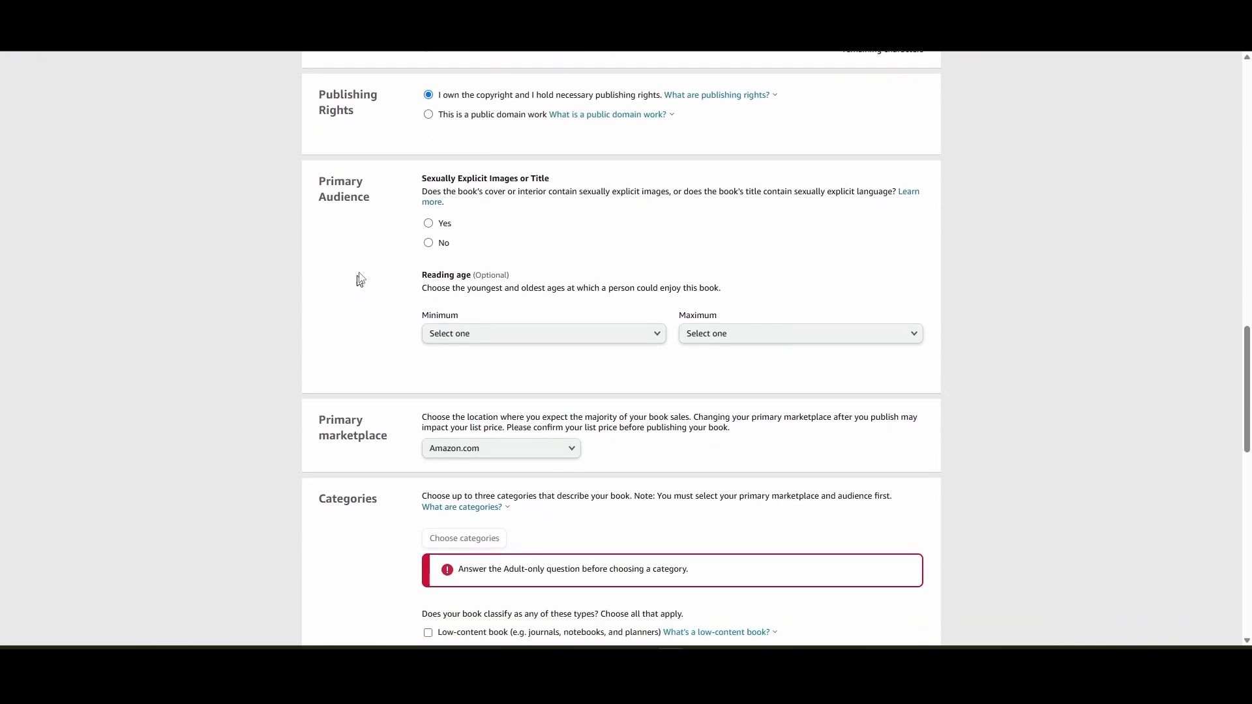
left_click(429, 244)
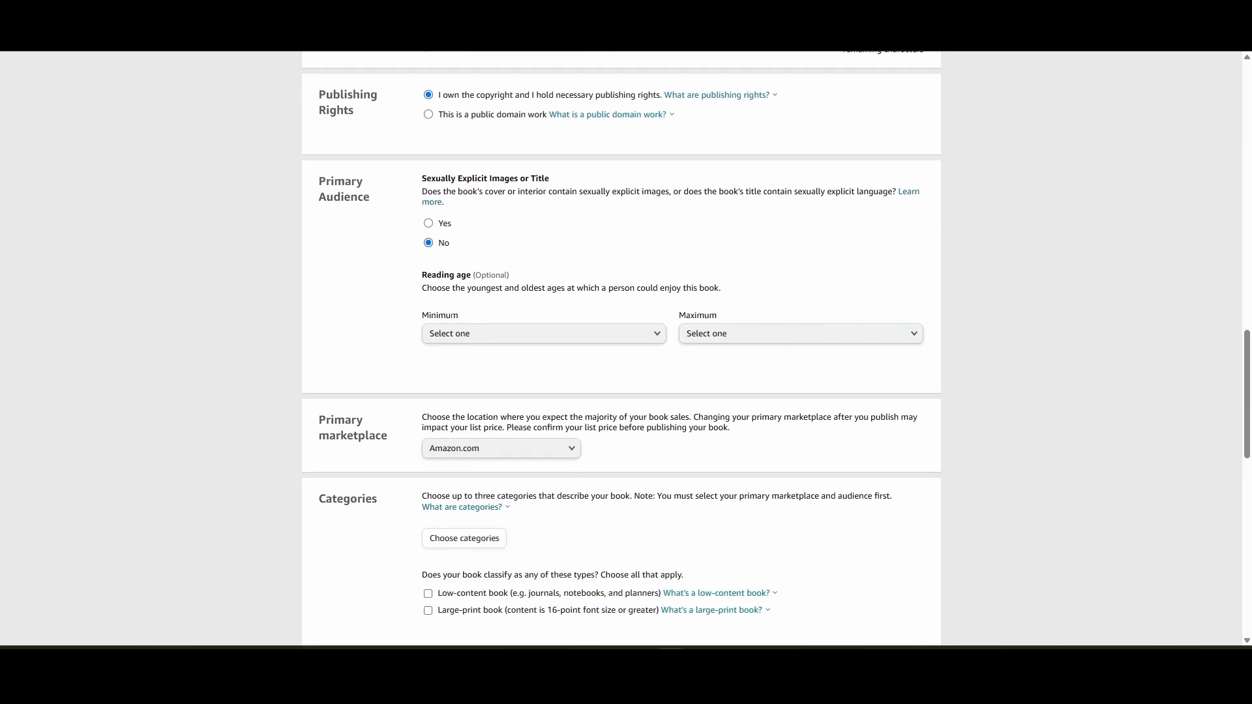
scroll(406, 358, "down", 5)
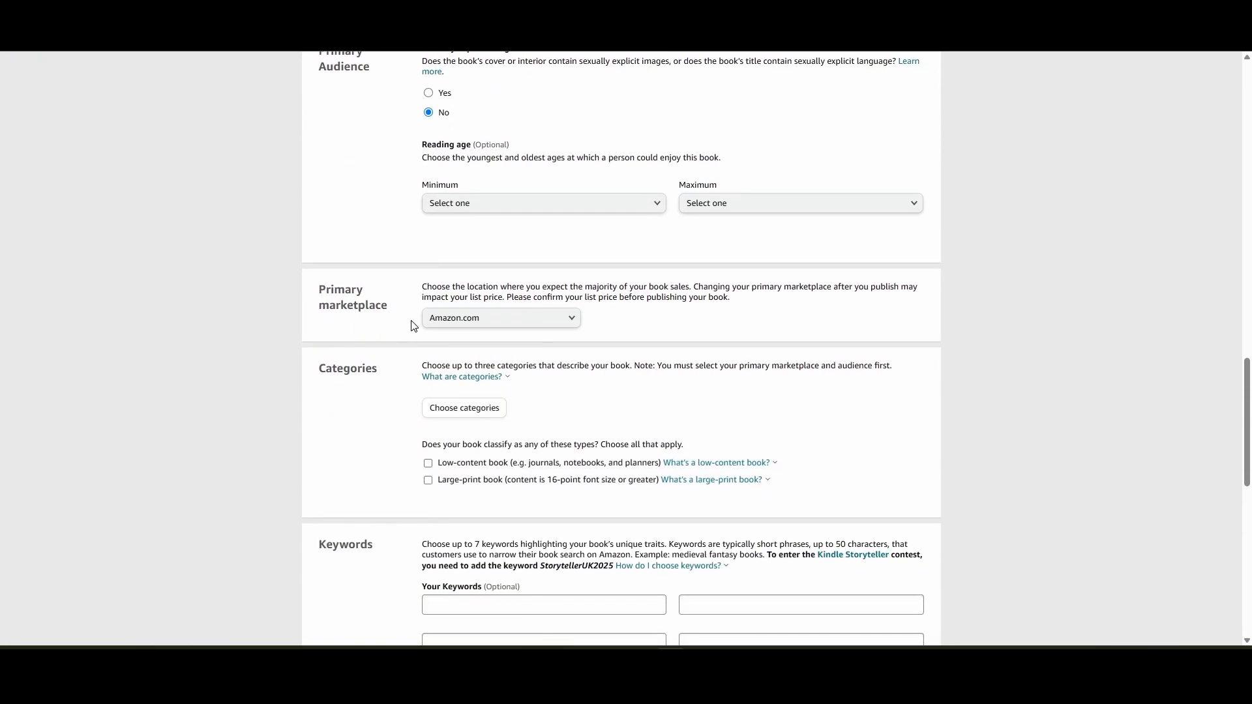
- Start choosing the book's categories, with category Crafts, Hobbies & Home and subcategory Coloring Books for Grown-Ups
left_click(462, 211)
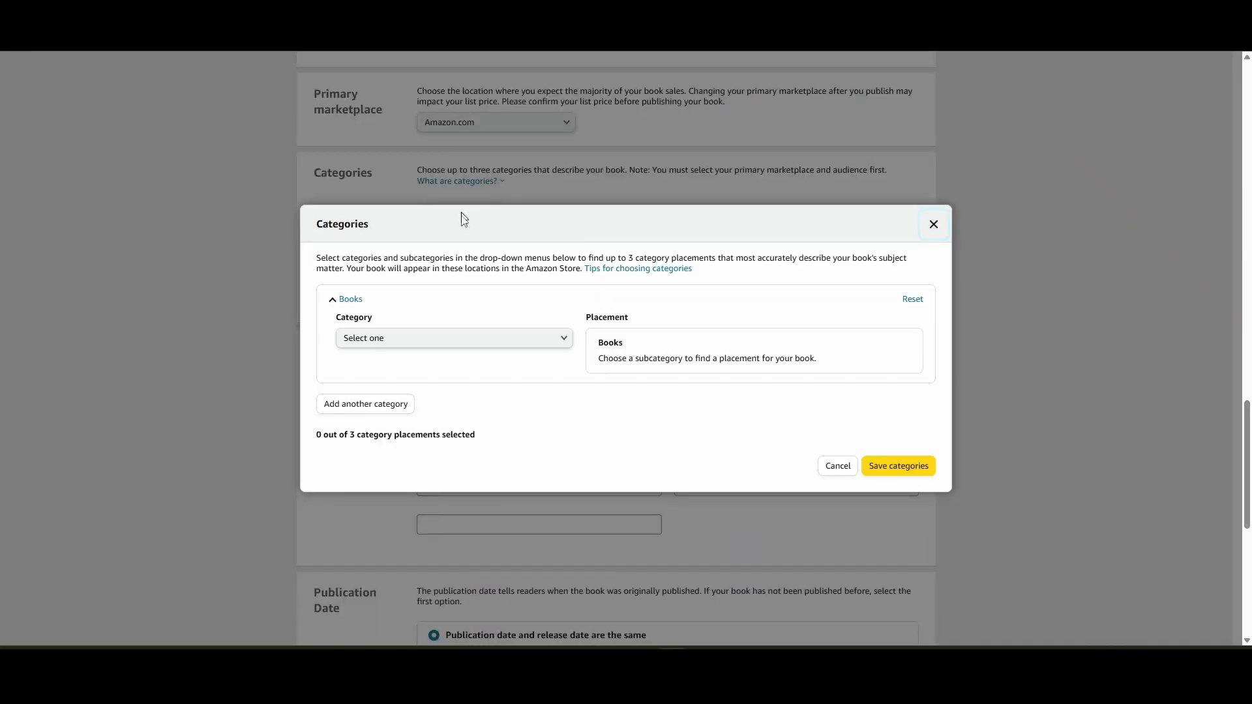
left_click(402, 341)
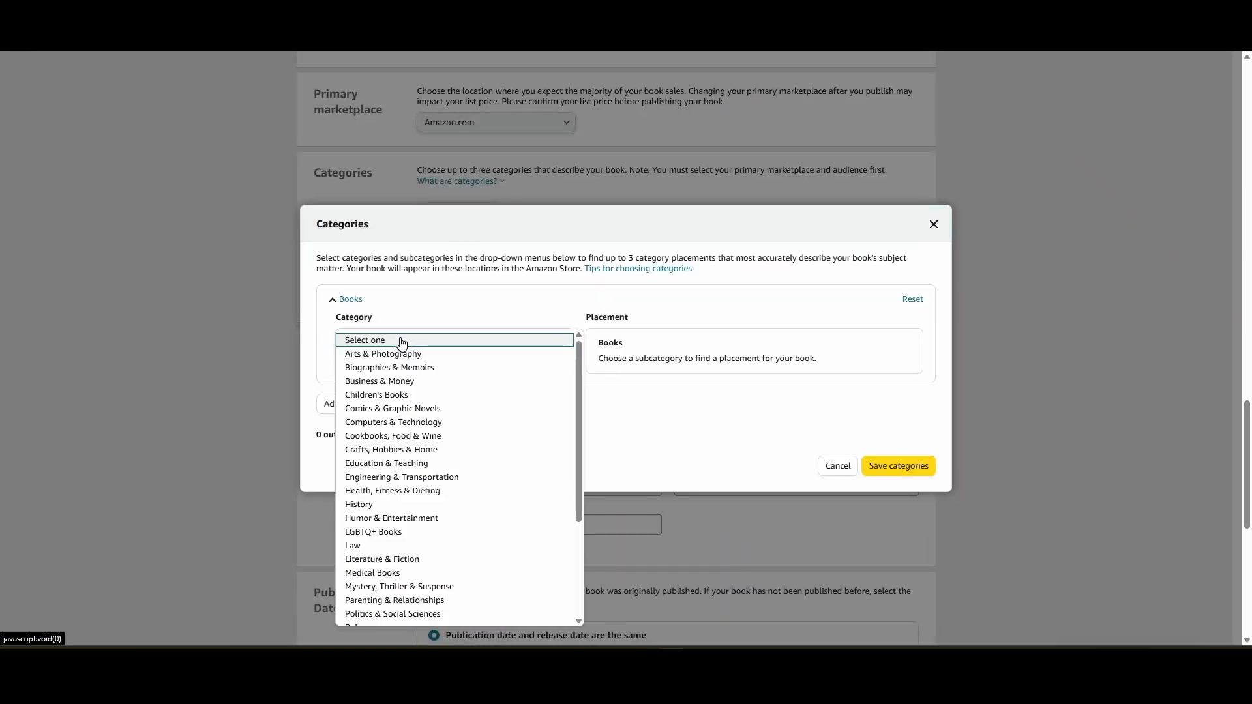
left_click(386, 450)
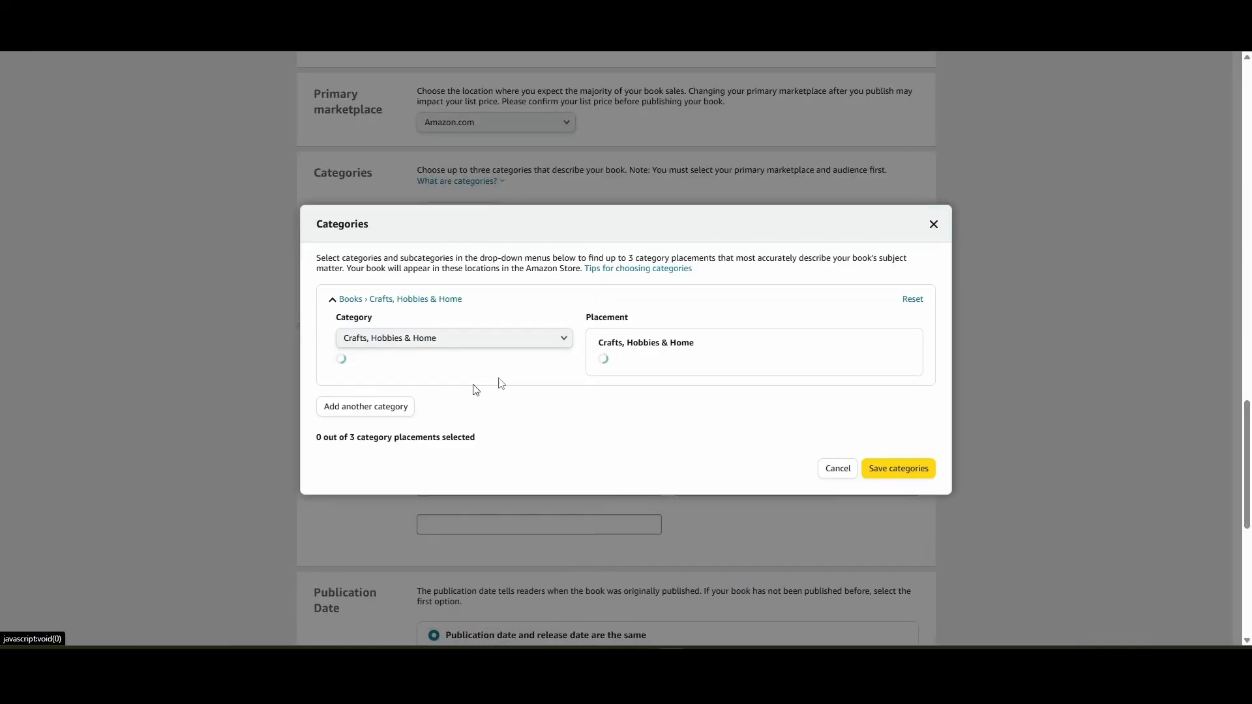
left_click(431, 382)
left_click(460, 409)
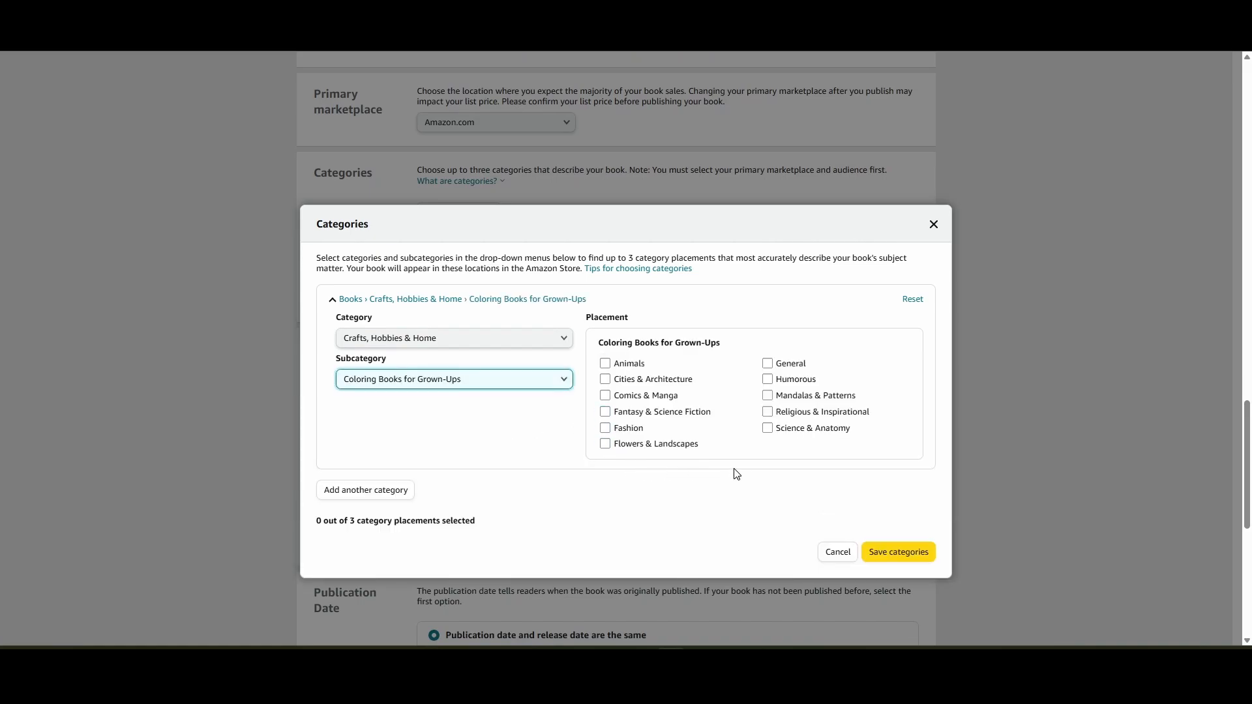
- Select the placements Animals, Flowers & Landscapes and General, and save the categories
left_click(605, 364)
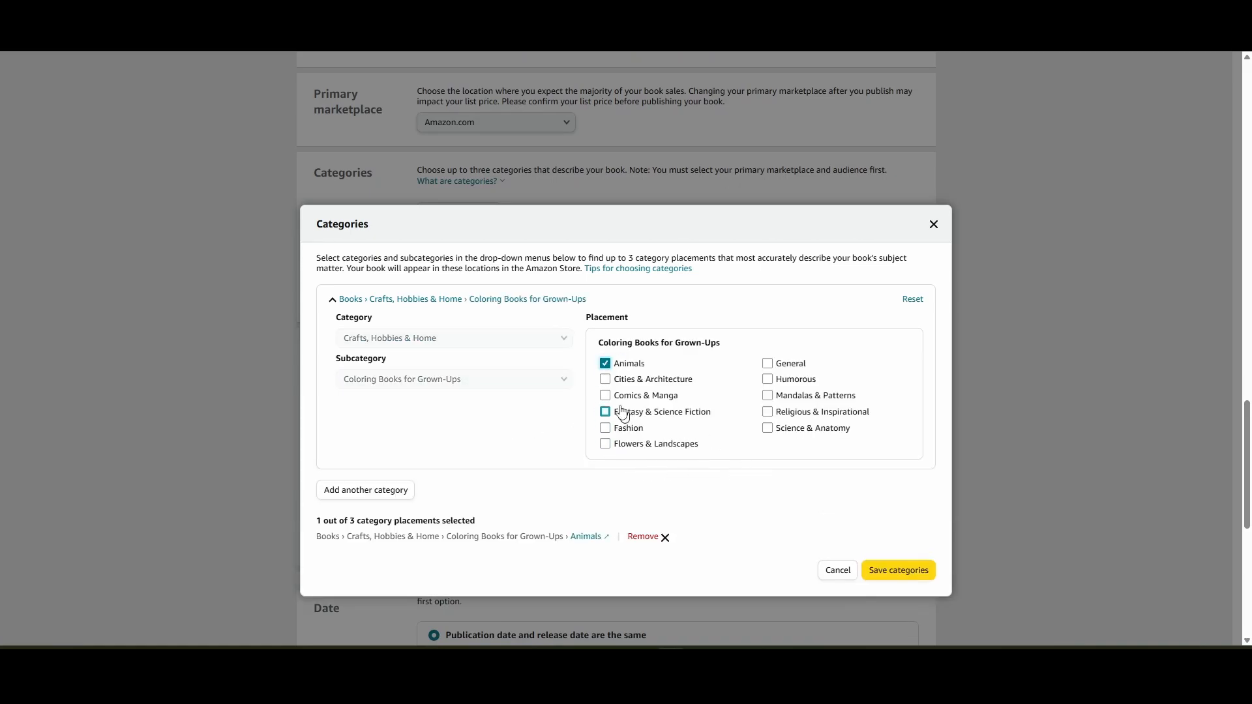
left_click(605, 445)
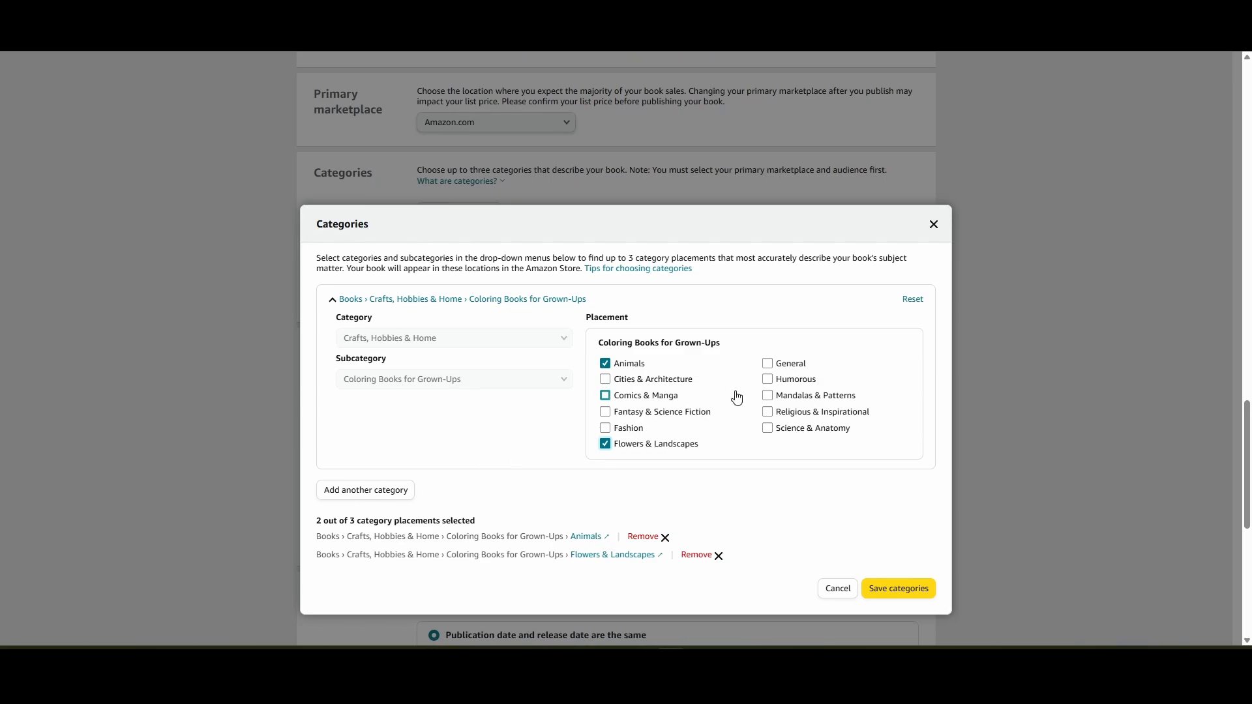
left_click(768, 363)
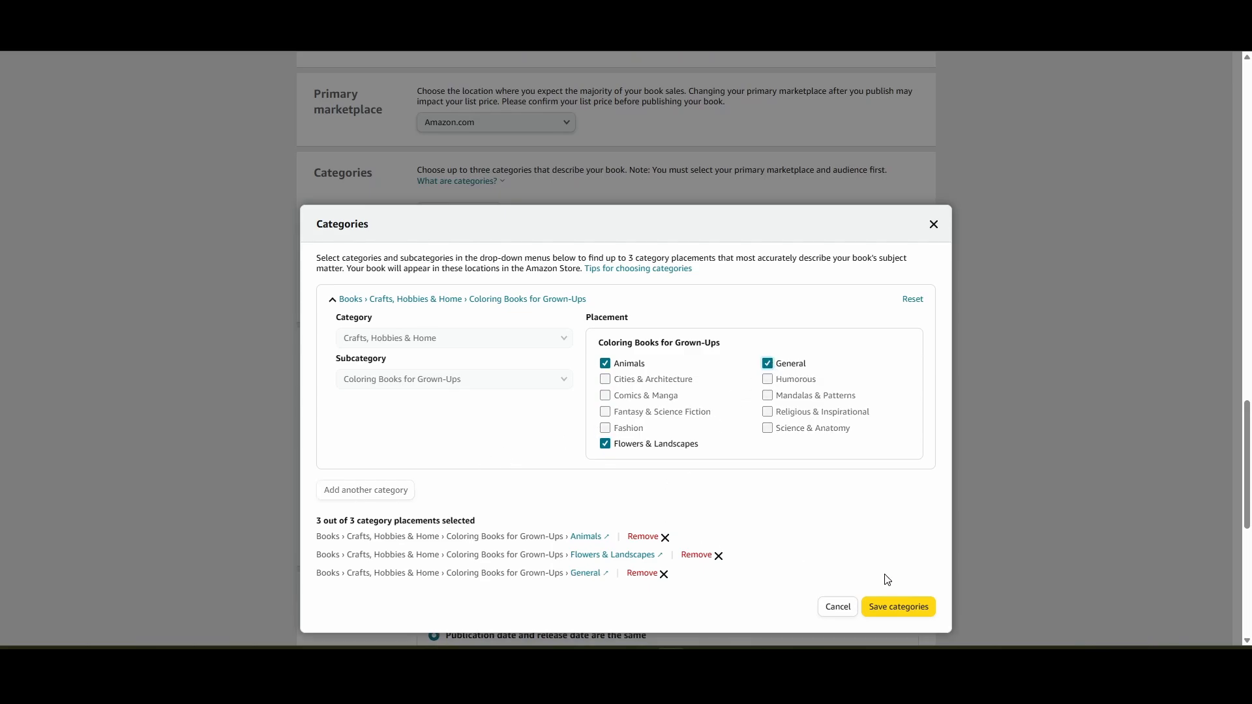
left_click(882, 602)
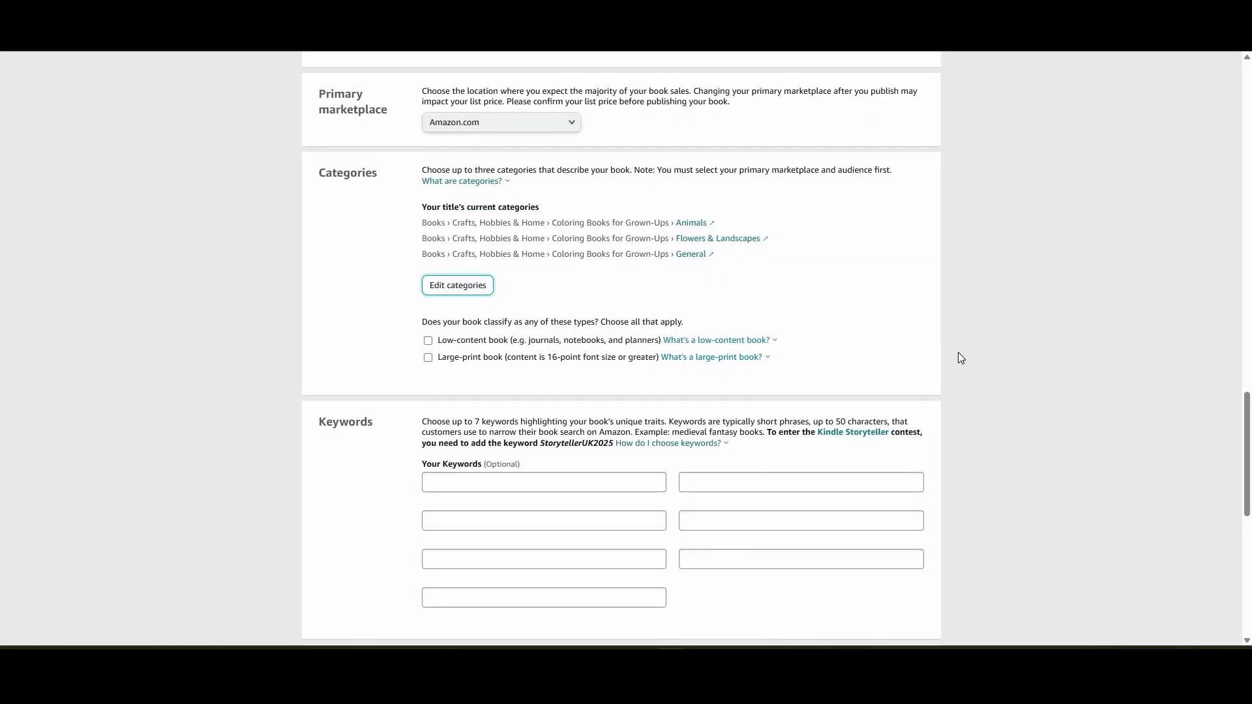
- Enter the first four keywords: "adult coloring book farm", "bold easy coloring book farm", "cottage friends coloring book" and "farm adult coloring books"
left_click(469, 483)
type("adult coloring book farm")
scroll(401, 355, "down", 3)
left_click(836, 286)
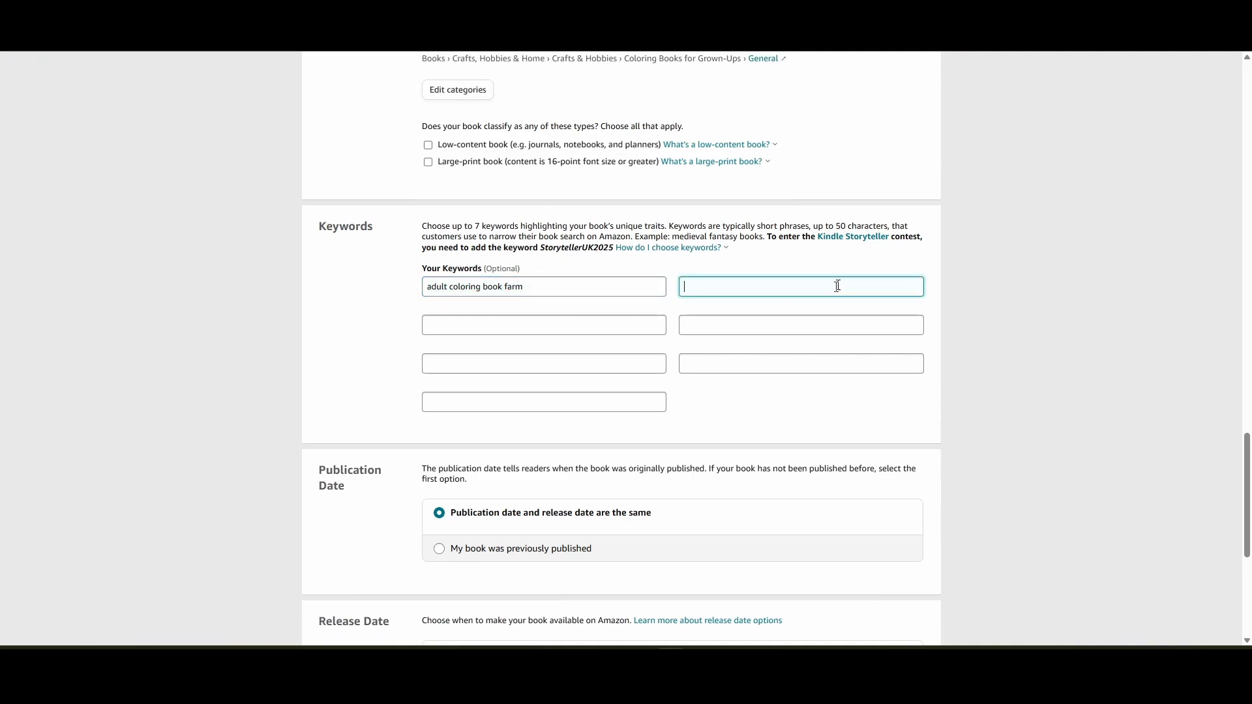
type("bold easy coloring book farm")
key("Tab")
type("cottage friends coloring book")
key("Tab")
type("farm adult coloring books")
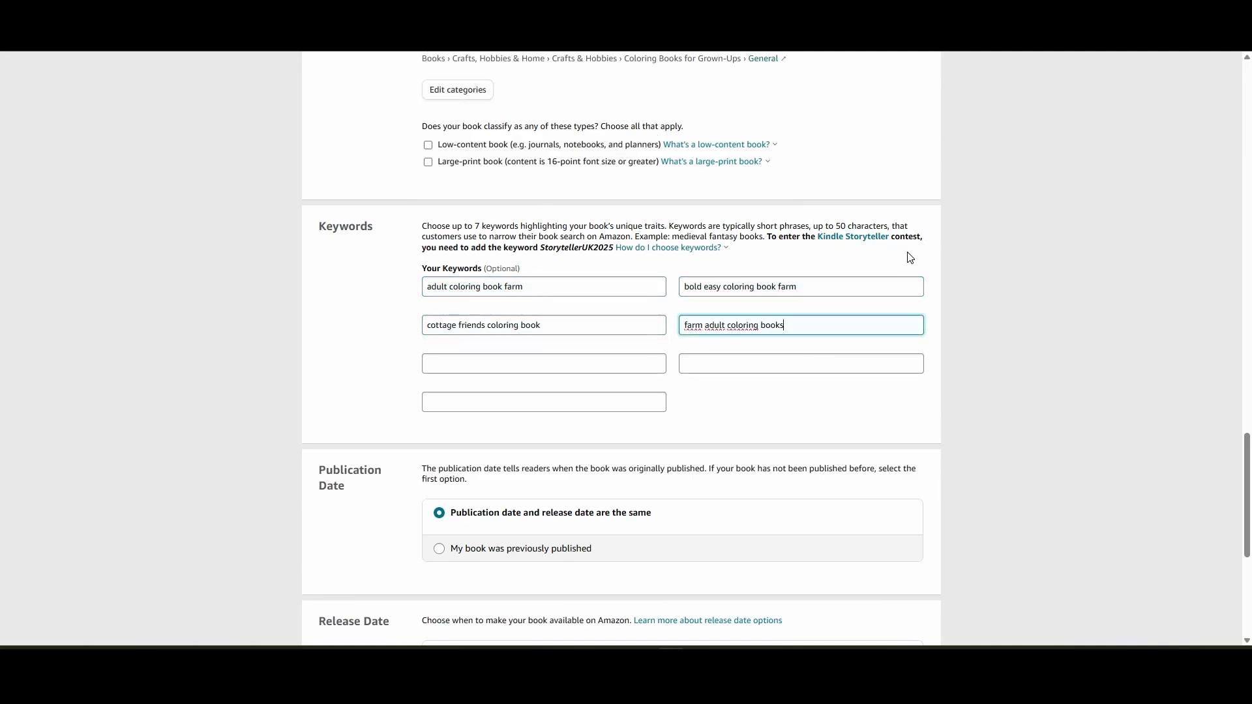
- Enter the last three keywords: "farm coloring book for adults", "hand-drawn coloring book" and "cute coloring book"
key("Tab")
type("farm coloring book for adults")
key("Tab")
type("hand-drawn coloring book")
key("Tab")
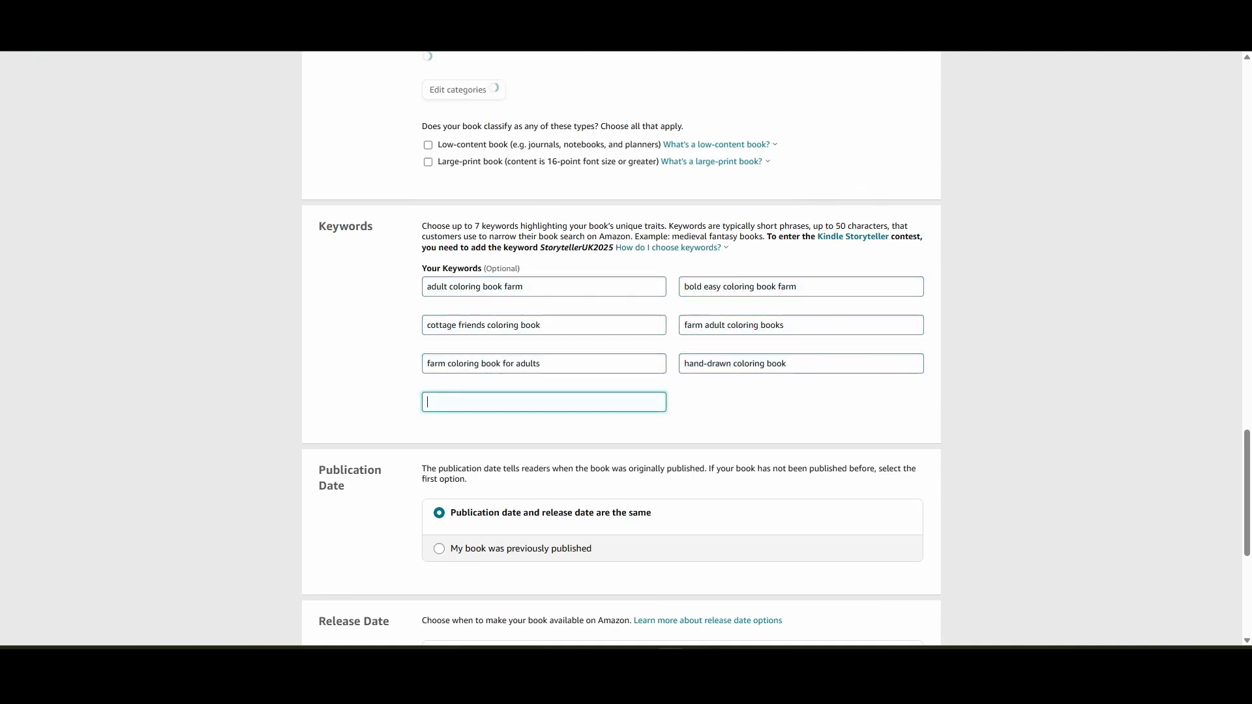
type("cute coloring book")
left_click(1095, 419)
- Save the paperback details with the preset publication and release options, and assign the book a free KDP ISBN
scroll(1027, 393, "down", 3)
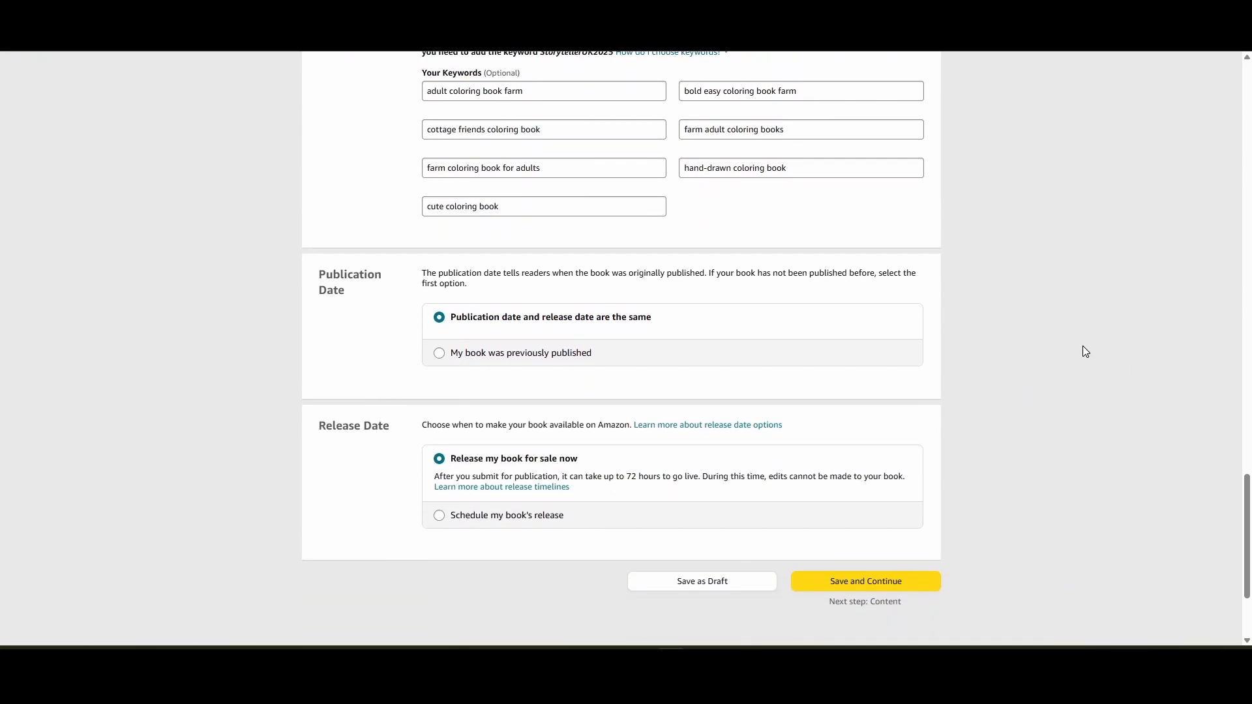
scroll(1044, 317, "down", 2)
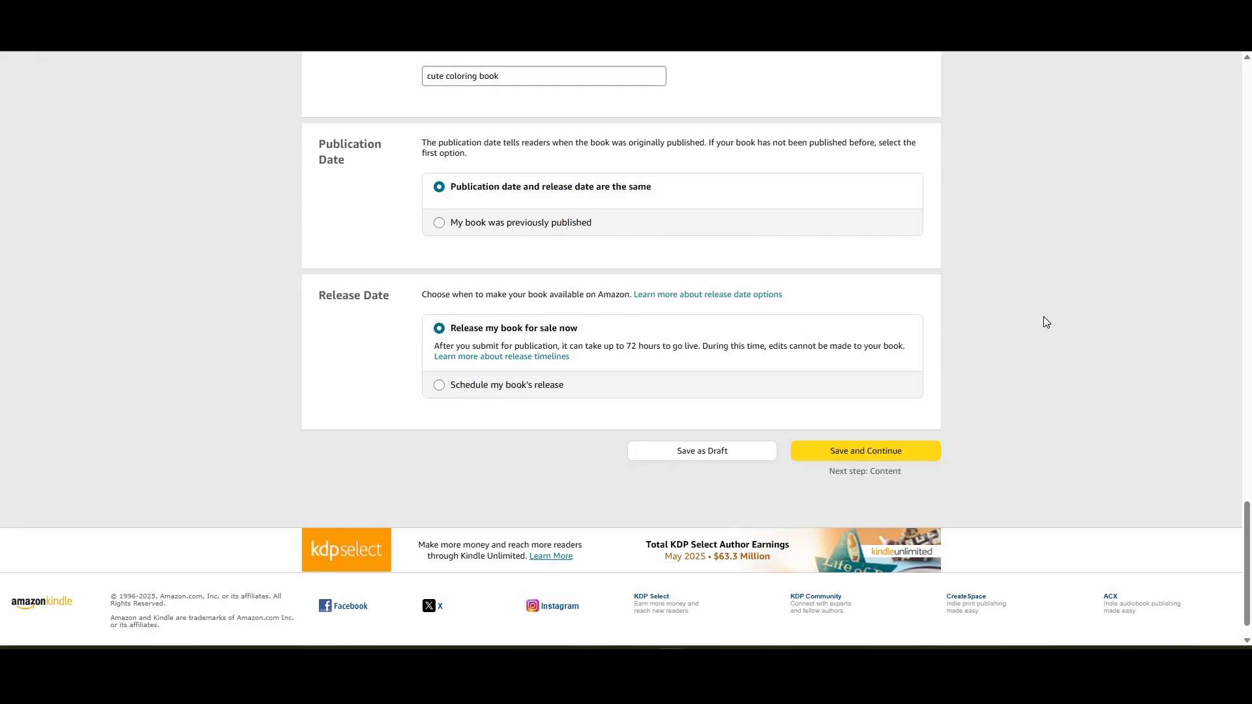
left_click(844, 451)
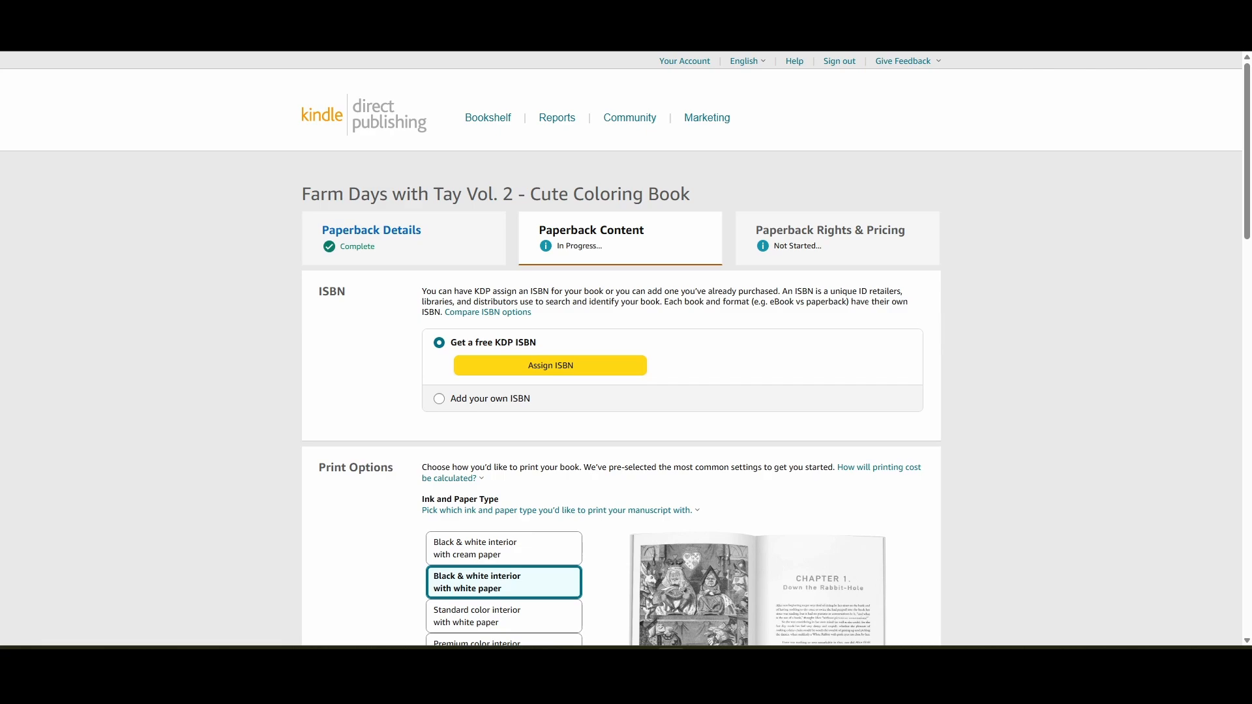
left_click(539, 367)
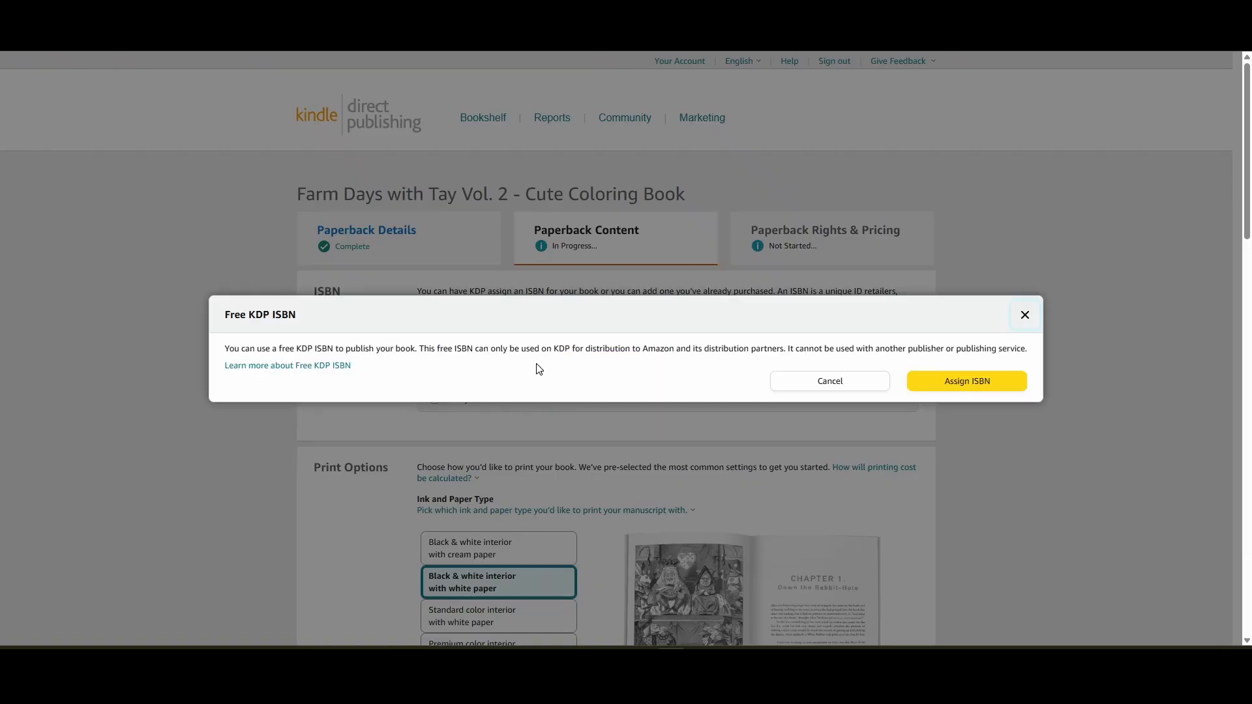
left_click(966, 384)
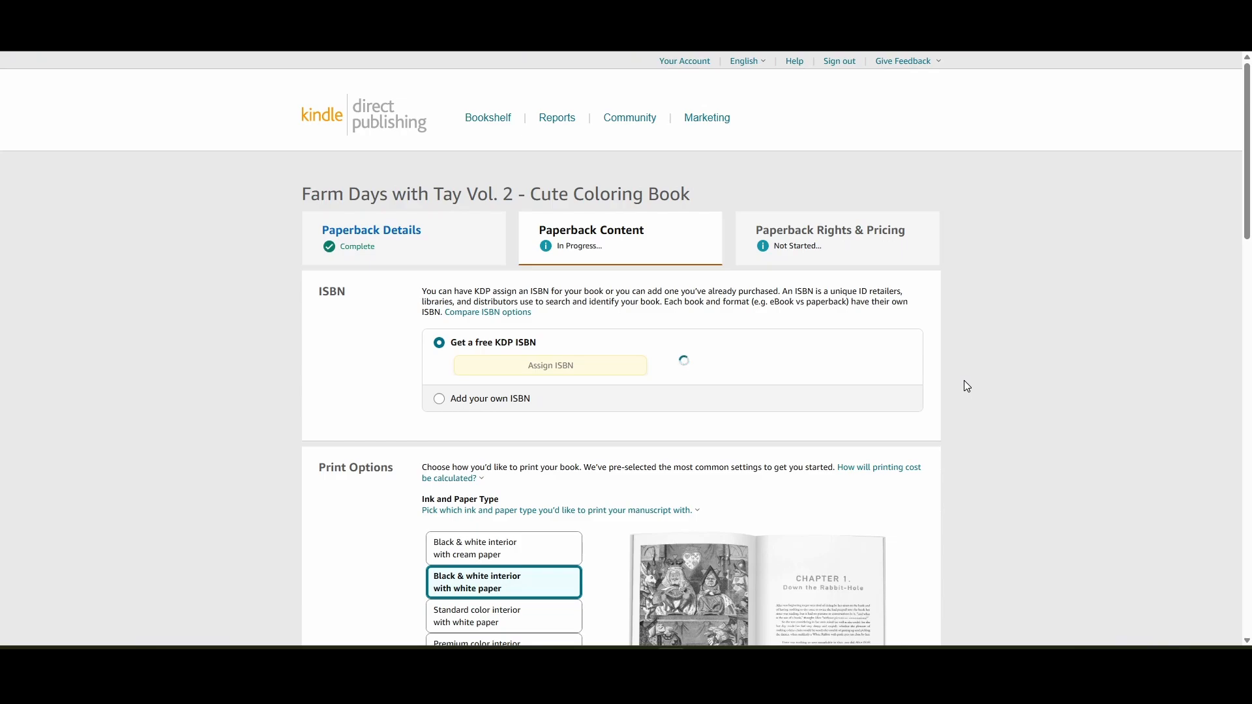
- Set the trim size to 8.5 x 8.5 in and the paperback cover finish to Glossy
scroll(965, 336, "down", 4)
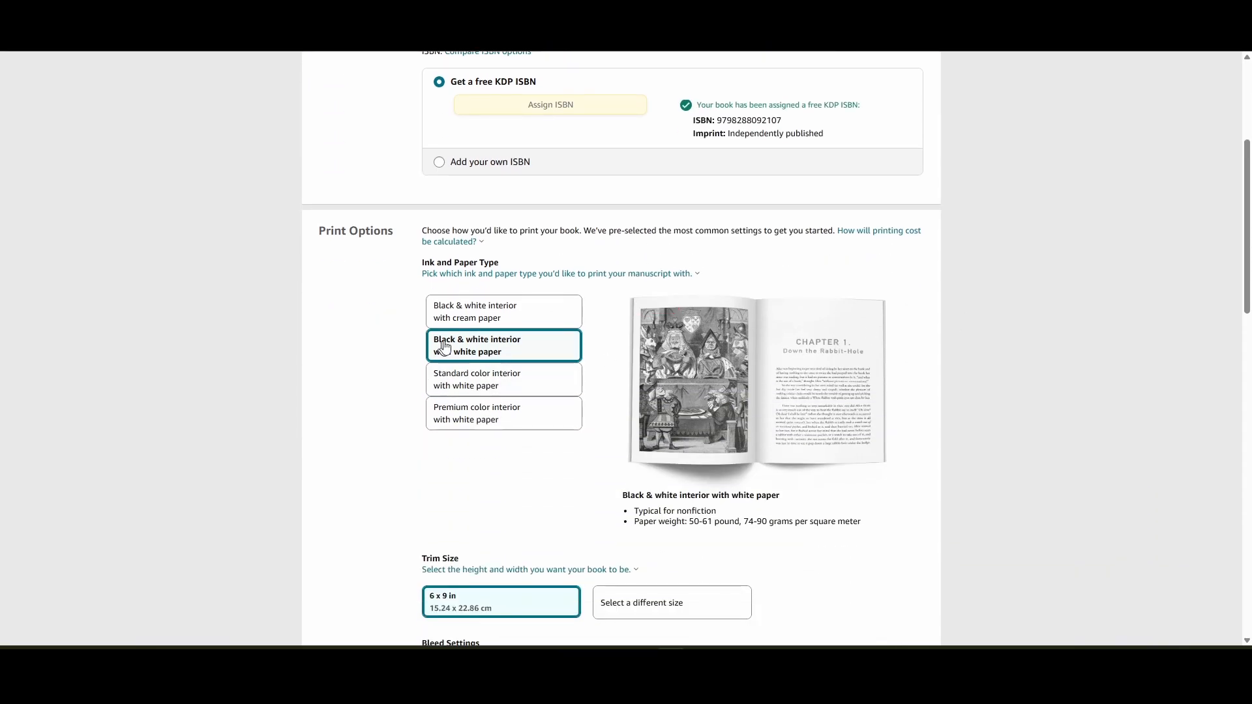
scroll(560, 358, "down", 4)
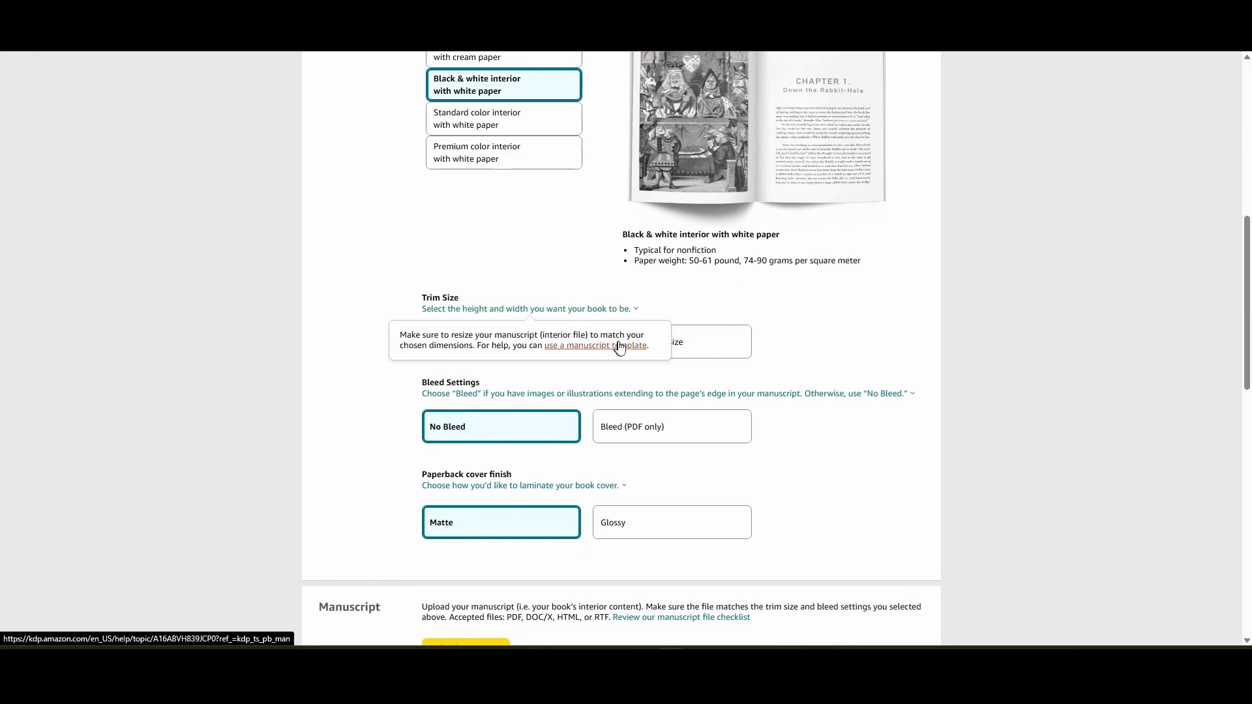
left_click(658, 351)
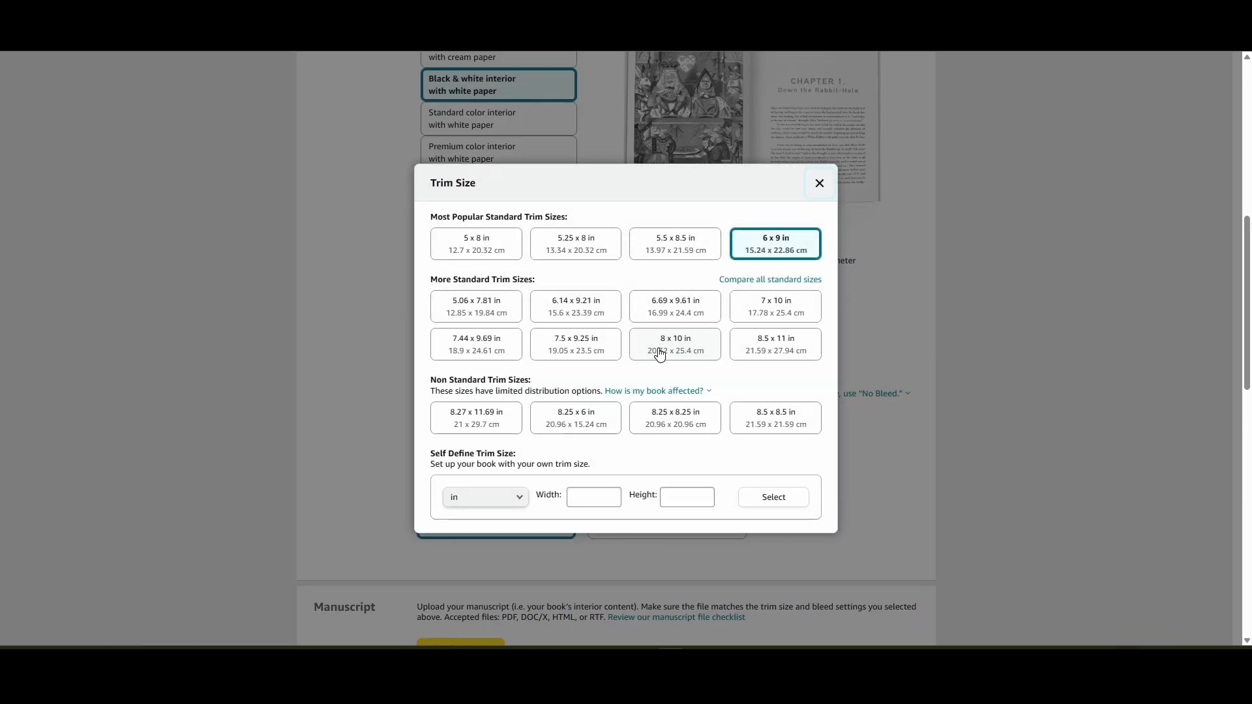
left_click(758, 411)
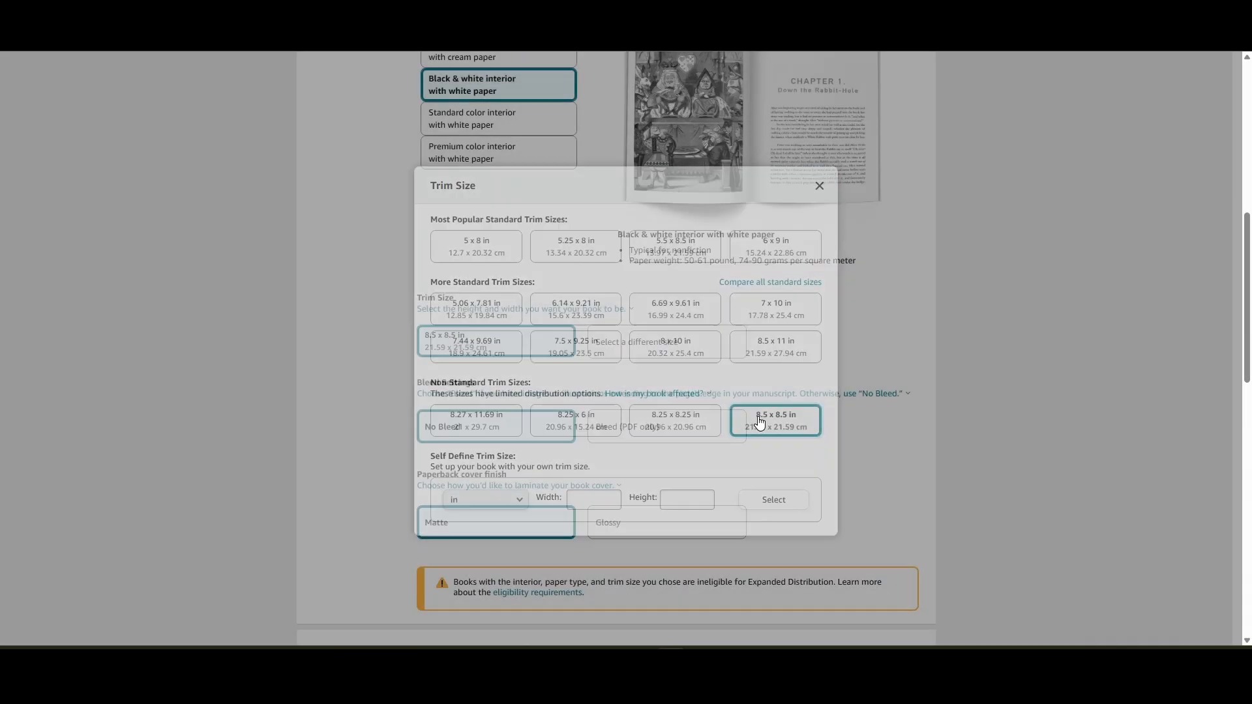
scroll(874, 313, "down", 2)
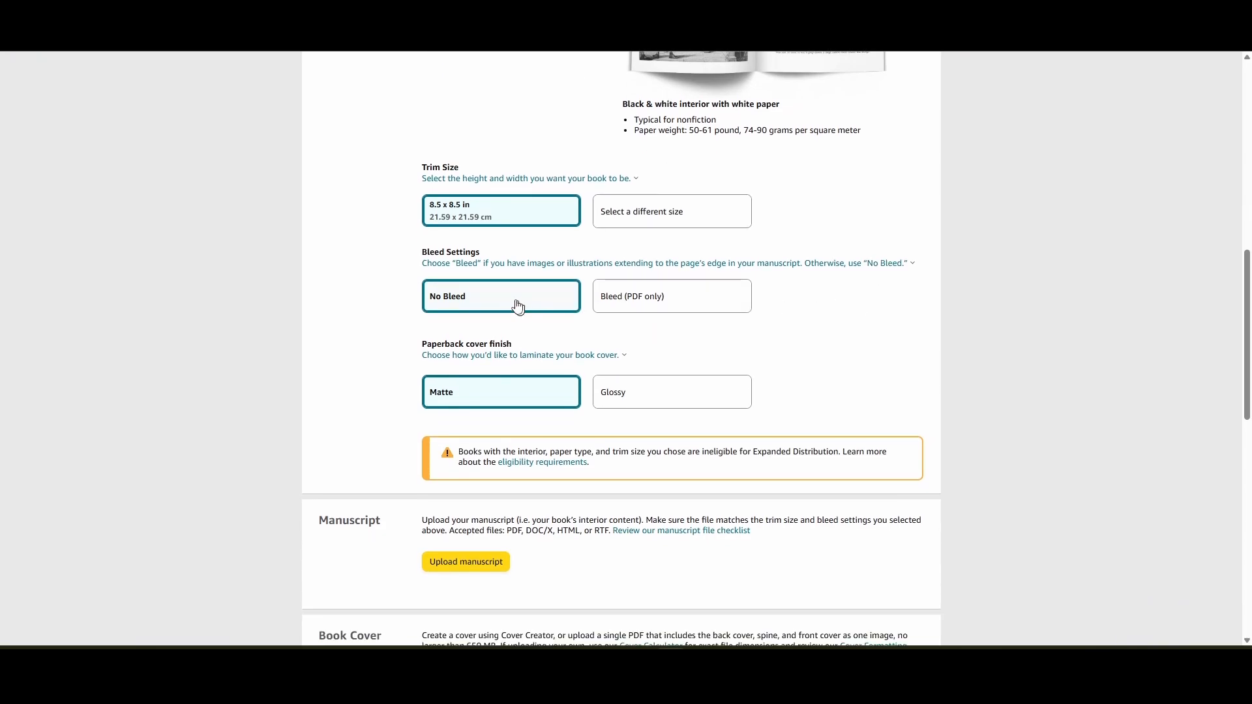
scroll(517, 302, "down", 1)
mouse_move(499, 292)
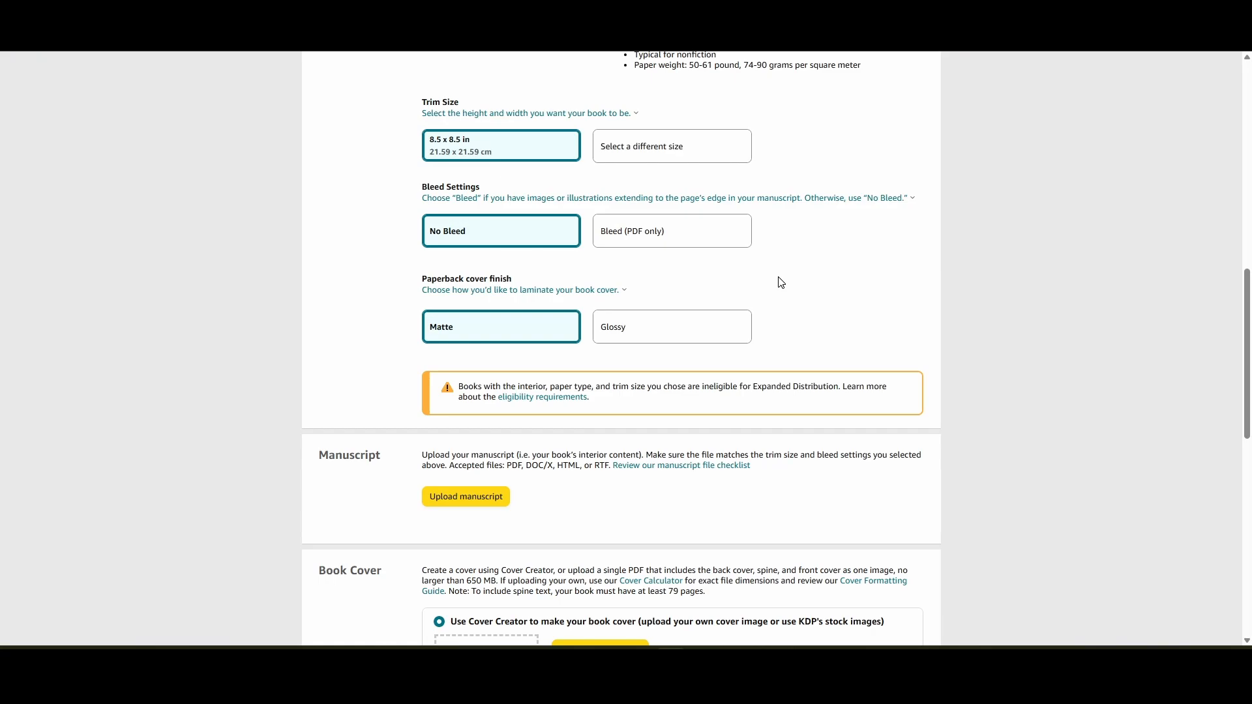
left_click(632, 329)
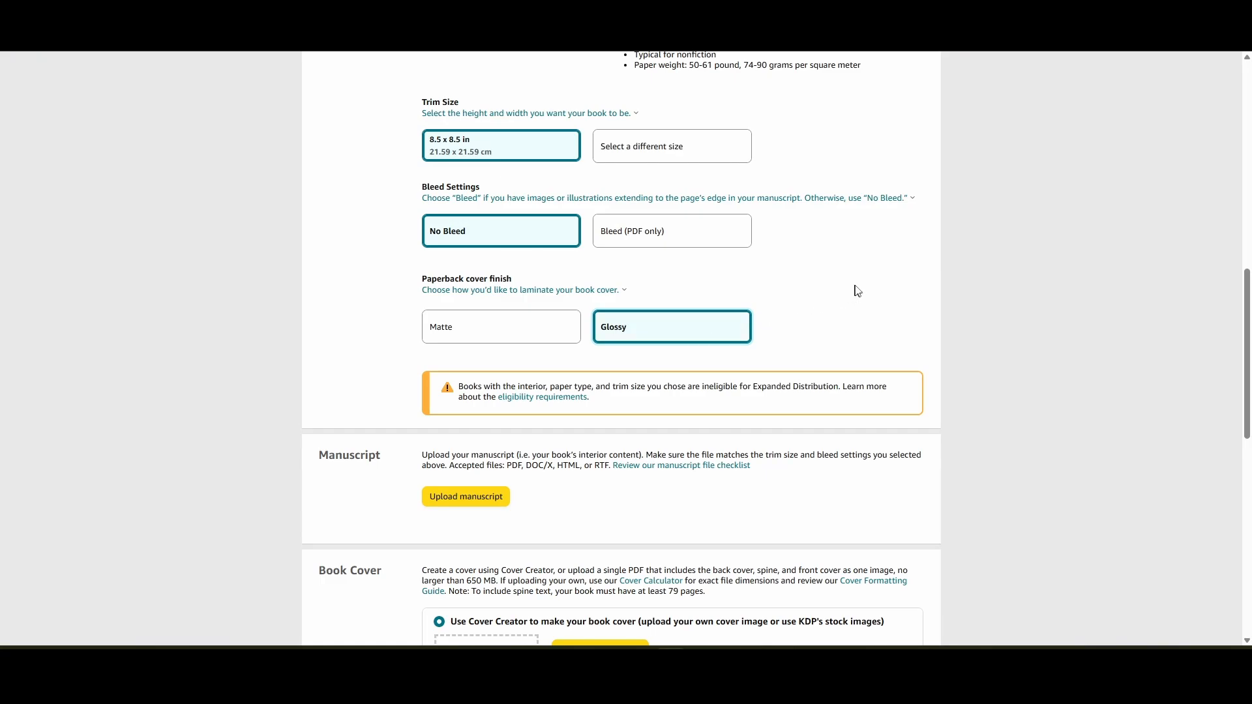
- Switch to the manuscript design in Canva and rename it "Farm Days With Tay vol. 2 - Manuscript"
scroll(858, 291, "down", 2)
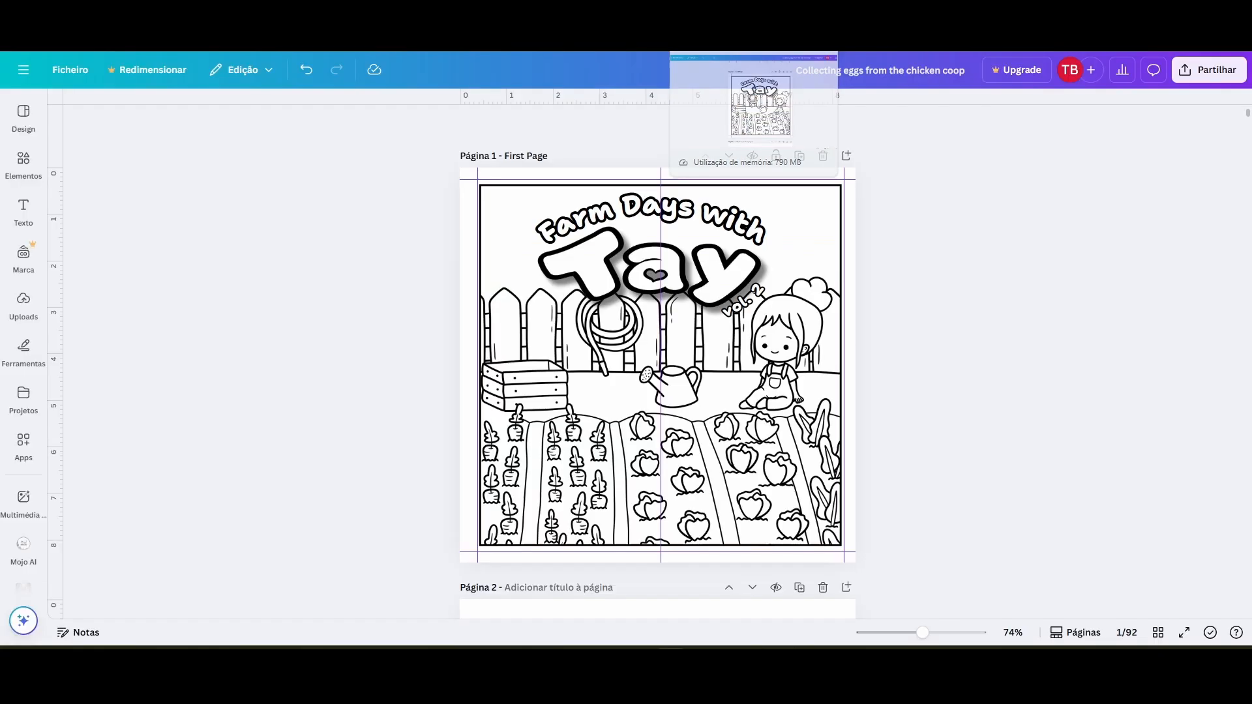
left_click(895, 65)
type("Farm Days With Tay vol. 2 - Manuscript")
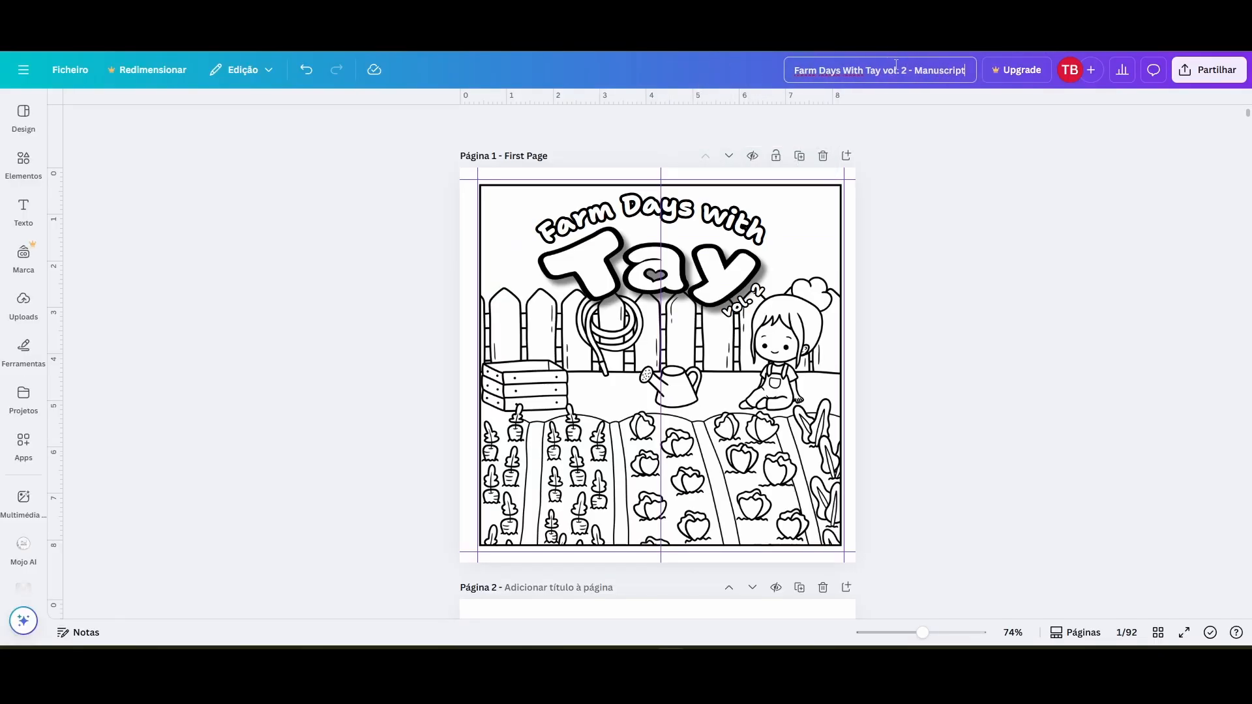
- Download the manuscript design as a print-quality PDF
left_click(1208, 70)
left_click(1013, 338)
left_click(1098, 269)
left_click(1004, 311)
left_click(1168, 244)
left_click(1055, 394)
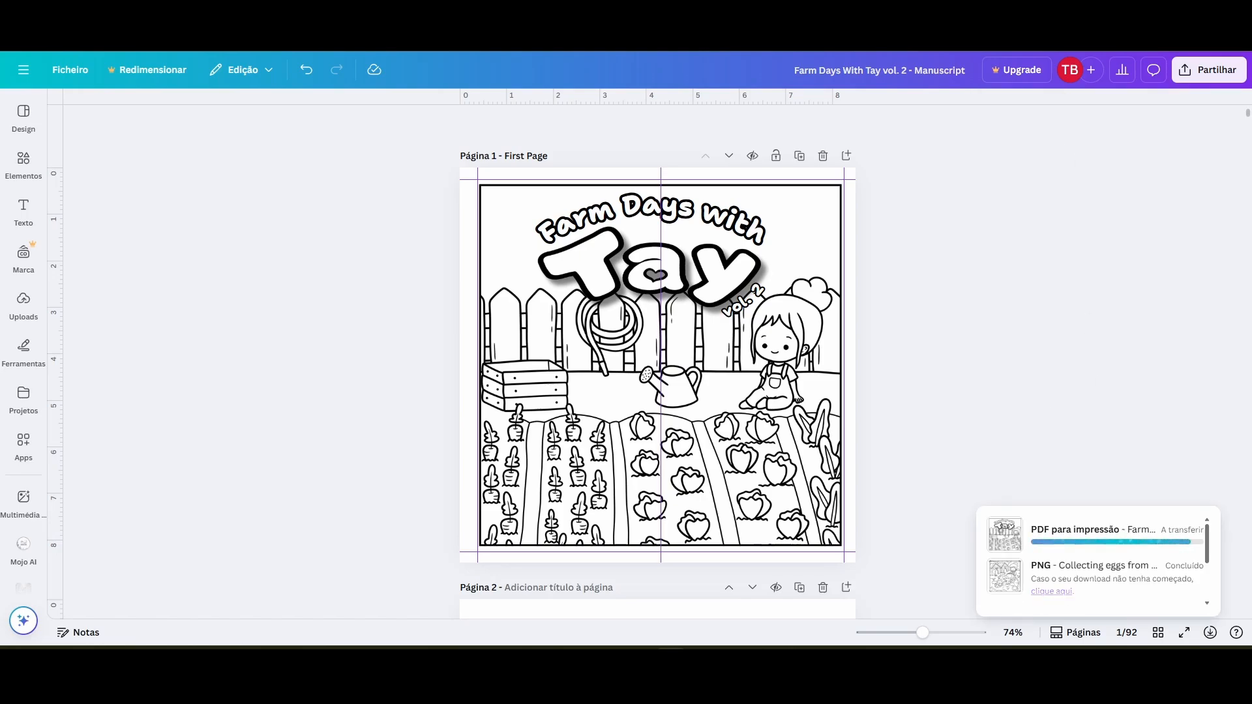
- Page through the downloaded "Farm Days With Tay vol. 2 - Manuscript" PDF and upload it to KDP as the book's manuscript
left_click(1039, 65)
scroll(851, 371, "down", 10)
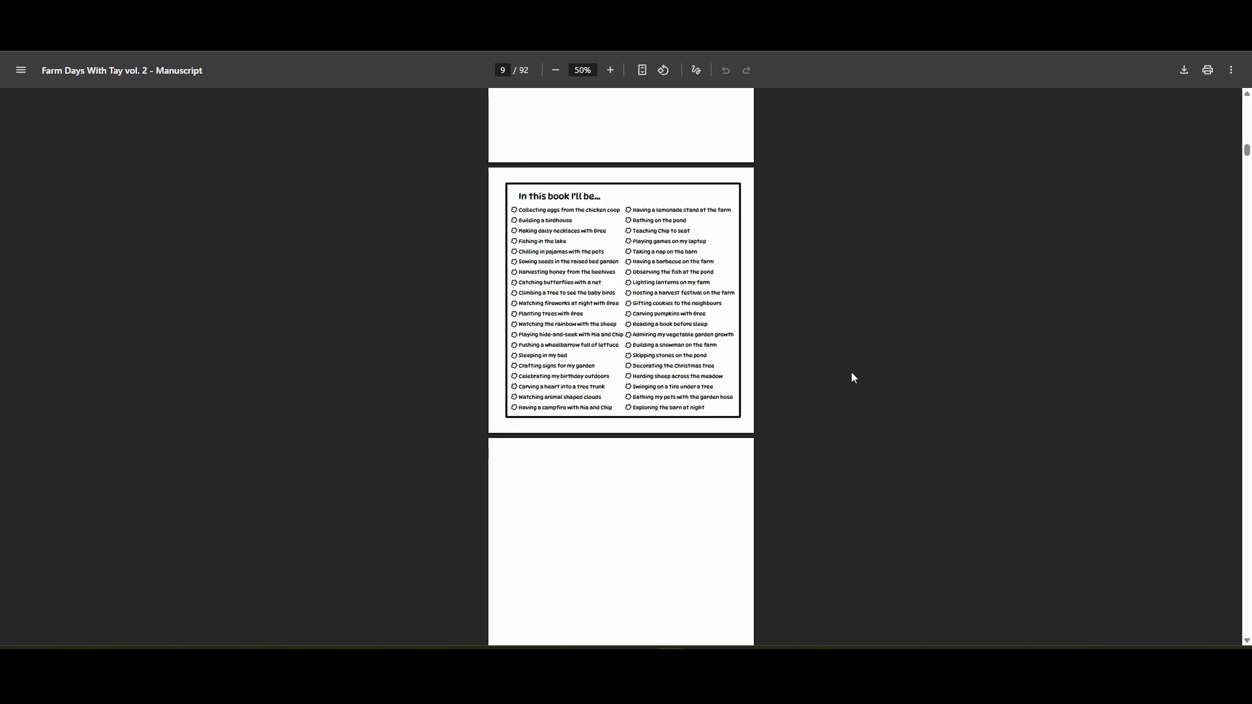
scroll(852, 373, "down", 20)
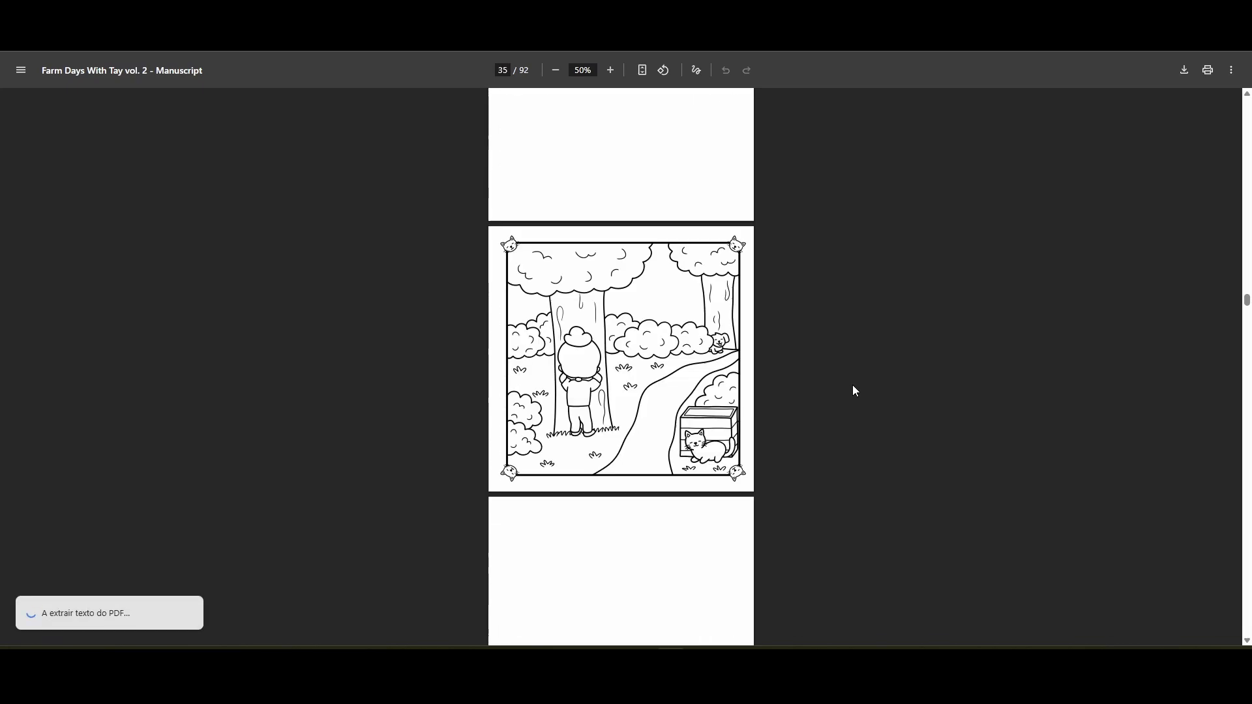
scroll(853, 386, "down", 20)
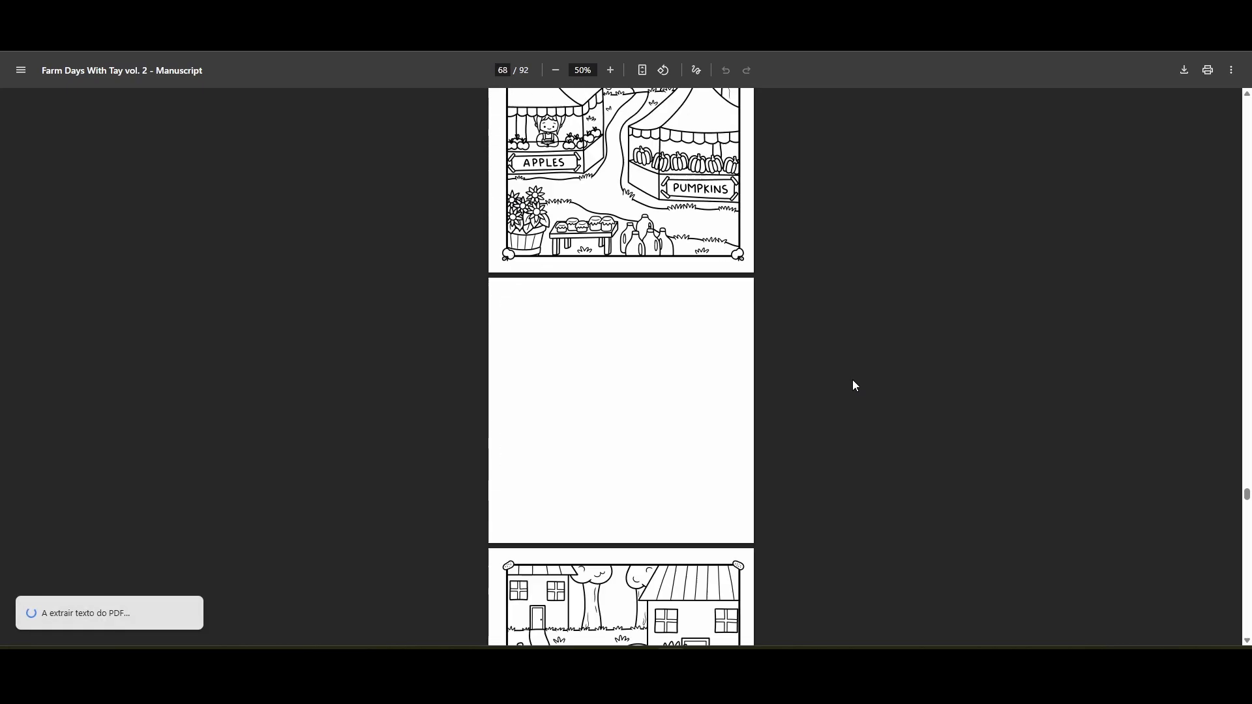
scroll(856, 386, "down", 20)
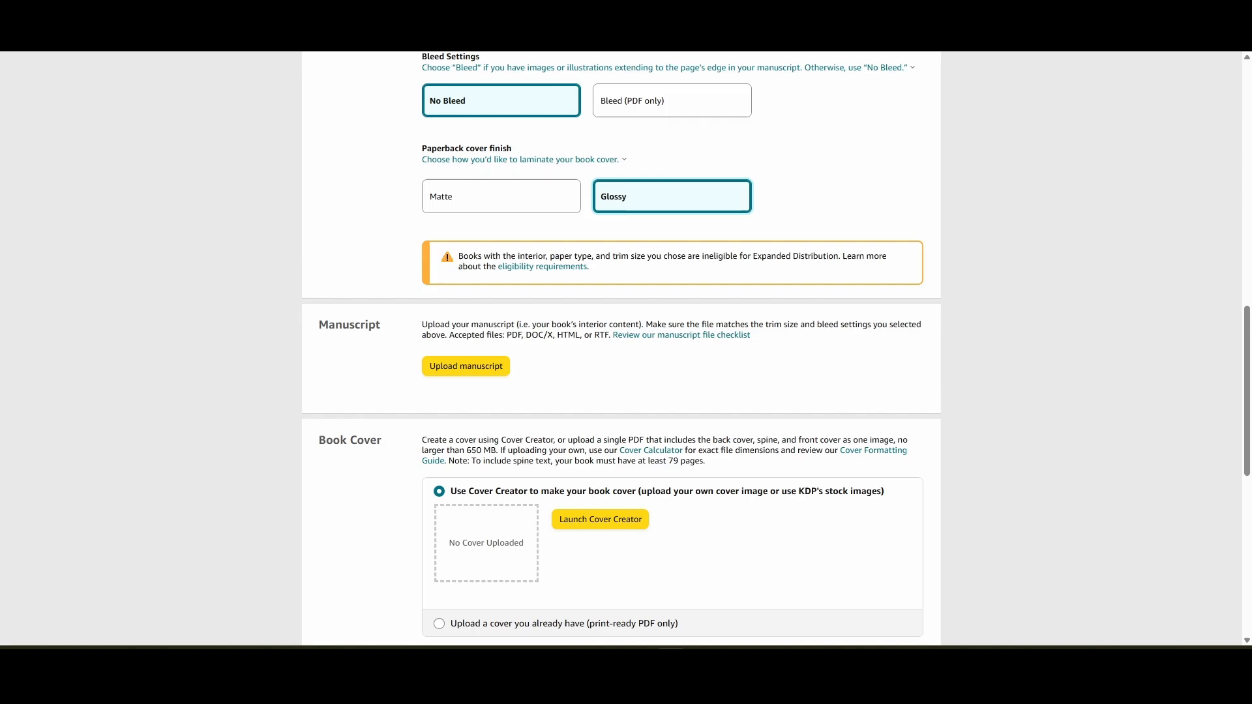
left_click(466, 366)
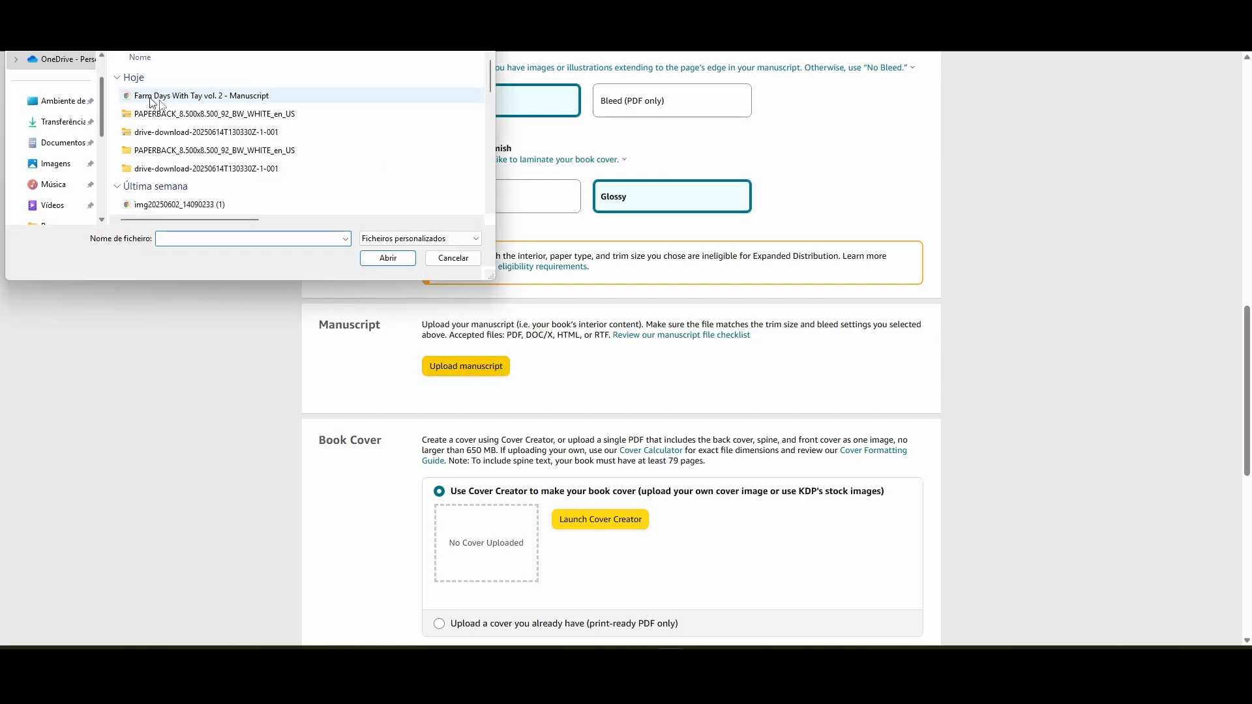
double_click(151, 103)
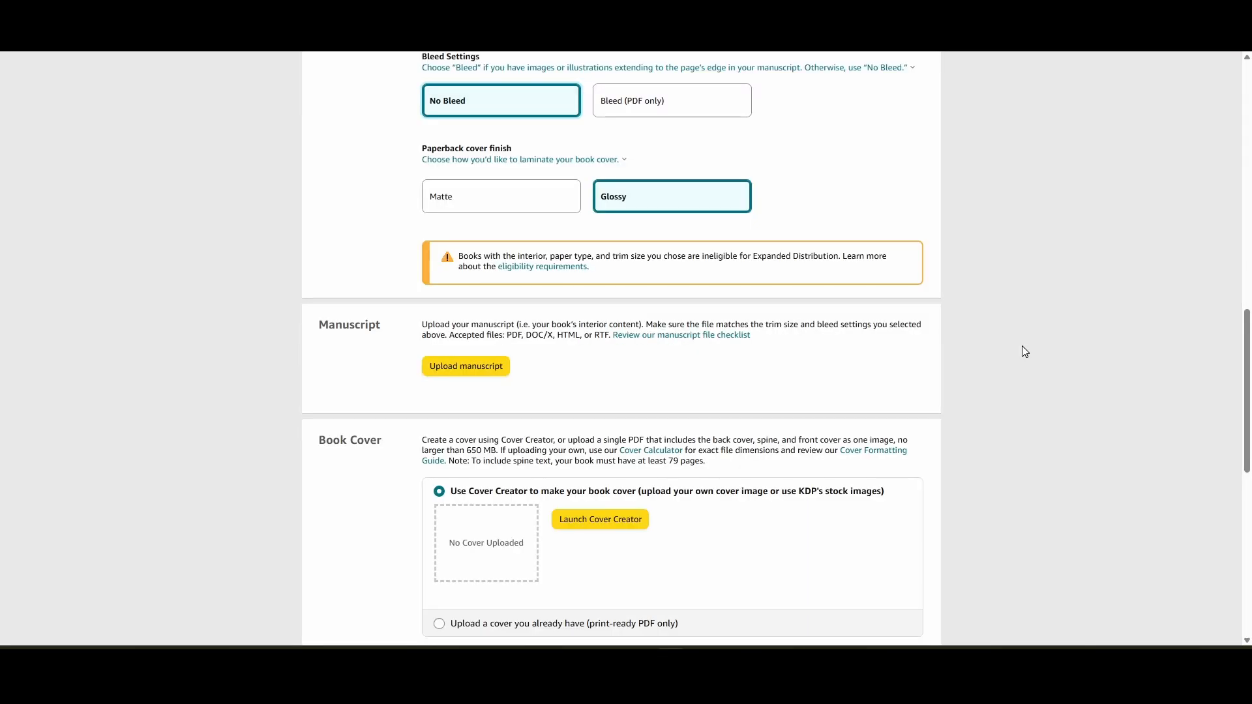
- Choose to upload an existing print-ready PDF cover, and switch to the "vol. 2" cover design in Canva
scroll(1046, 261, "down", 4)
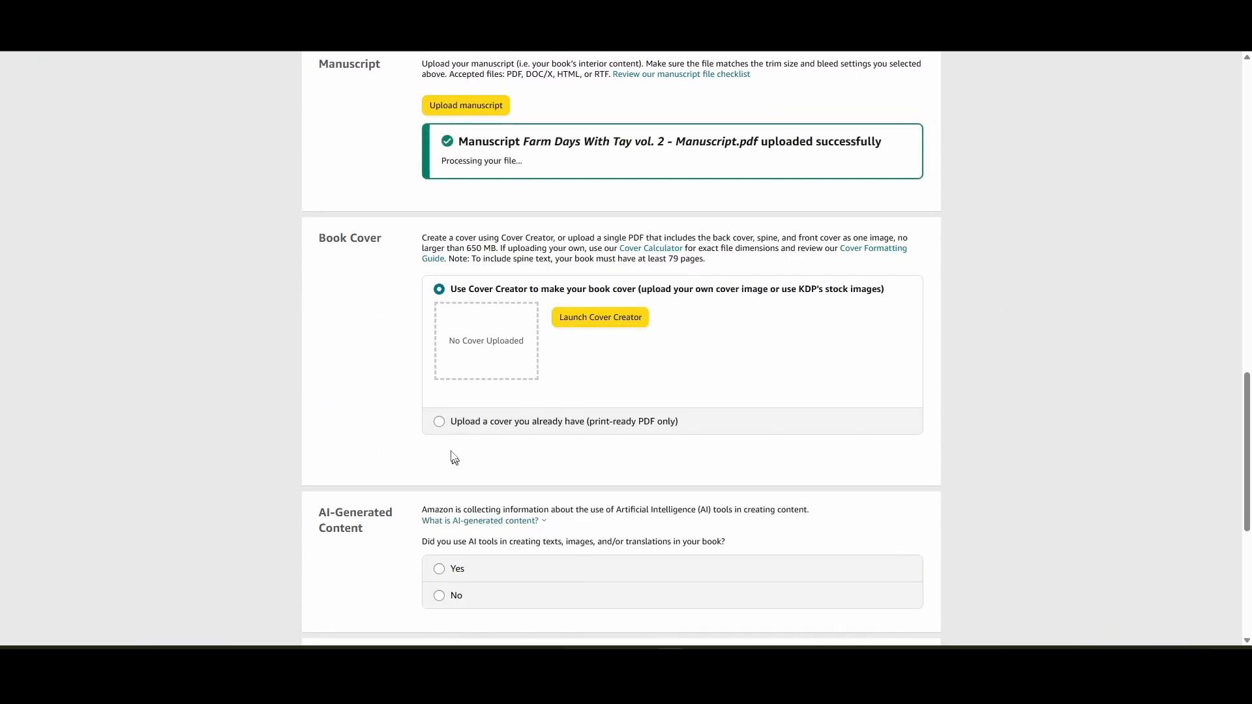
left_click(439, 423)
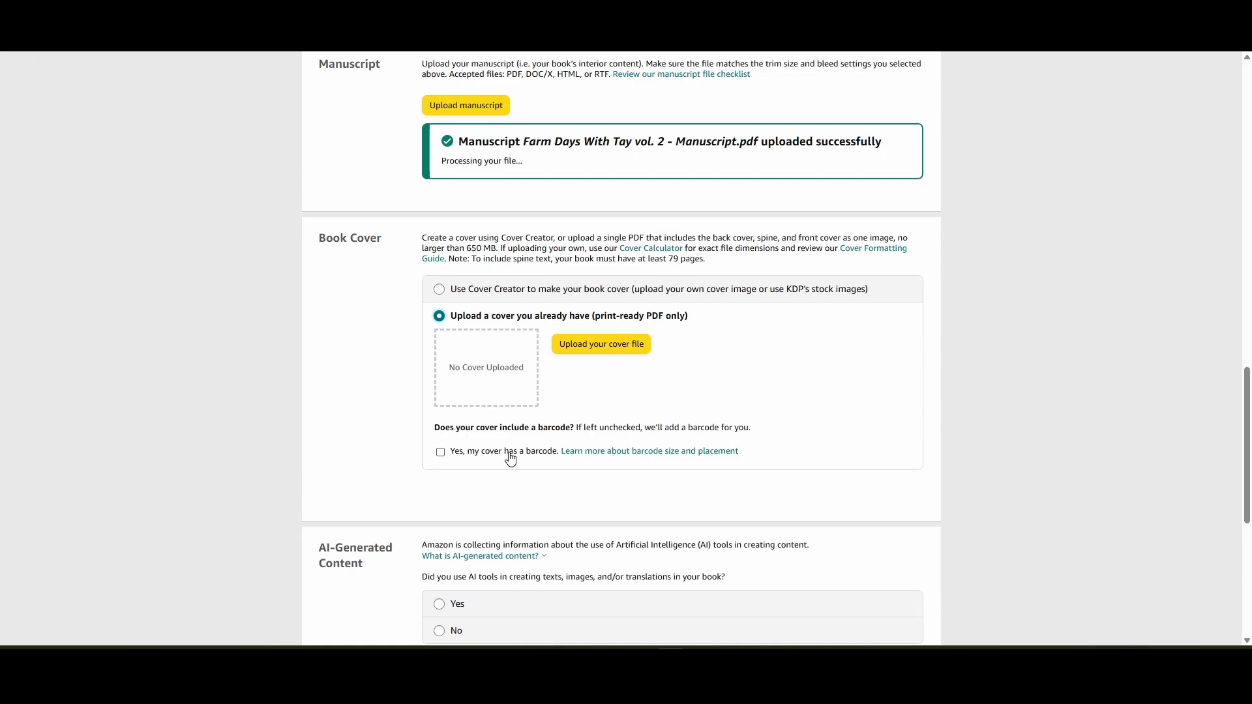
key("ctrl+Tab")
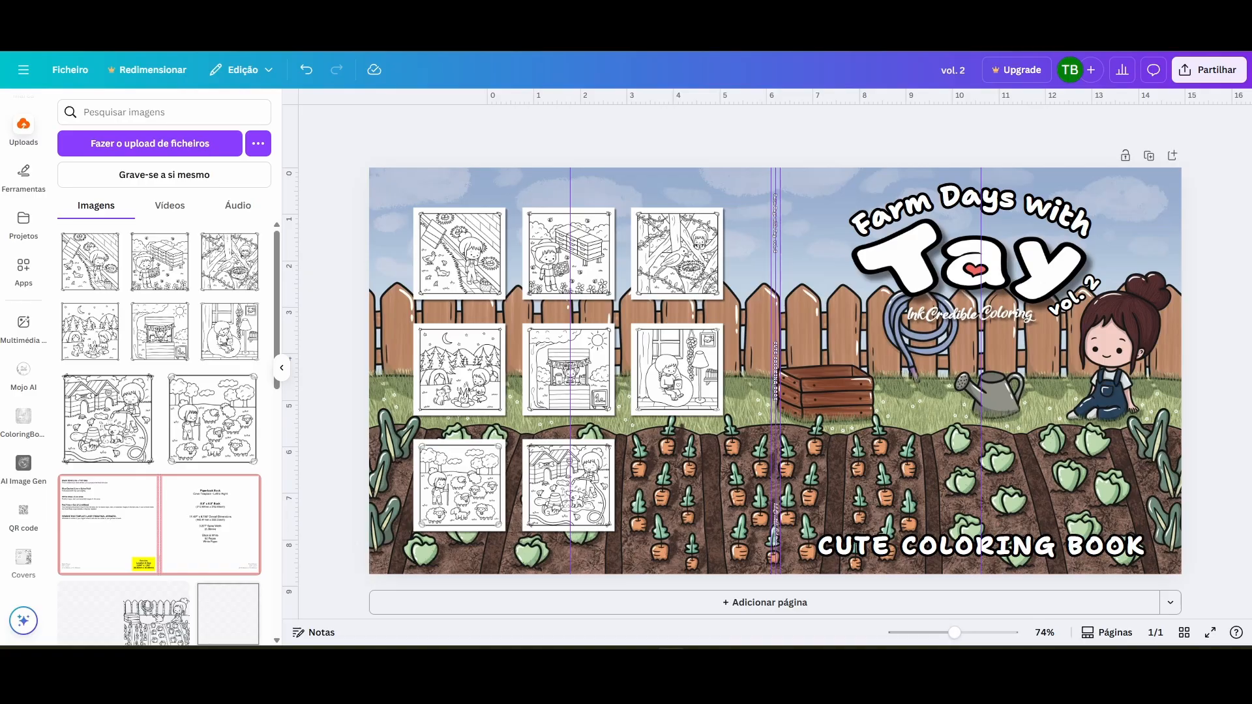
- Rename the cover design "Farm Days With Tay vol. 2 - Cover" and download it as a print-quality PDF
left_click(953, 70)
type("Farm Days With Tay vol. 2 - Cover")
left_click(1111, 162)
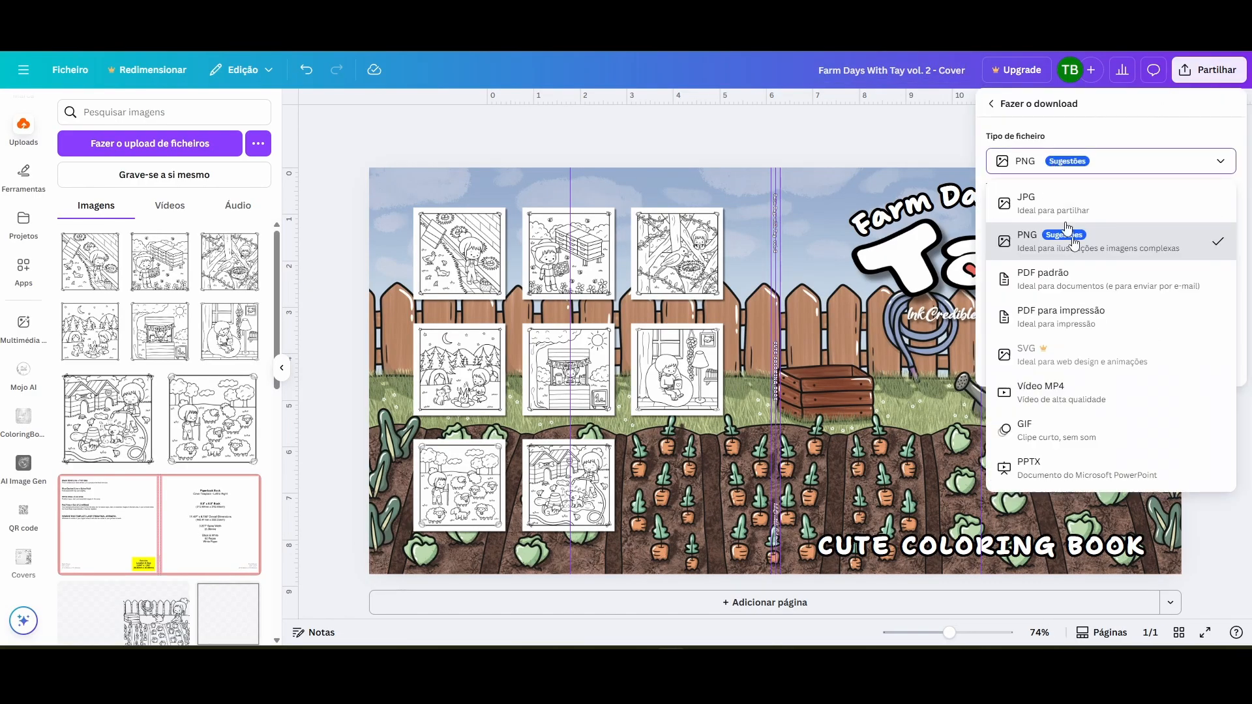
left_click(1062, 312)
left_click(1055, 349)
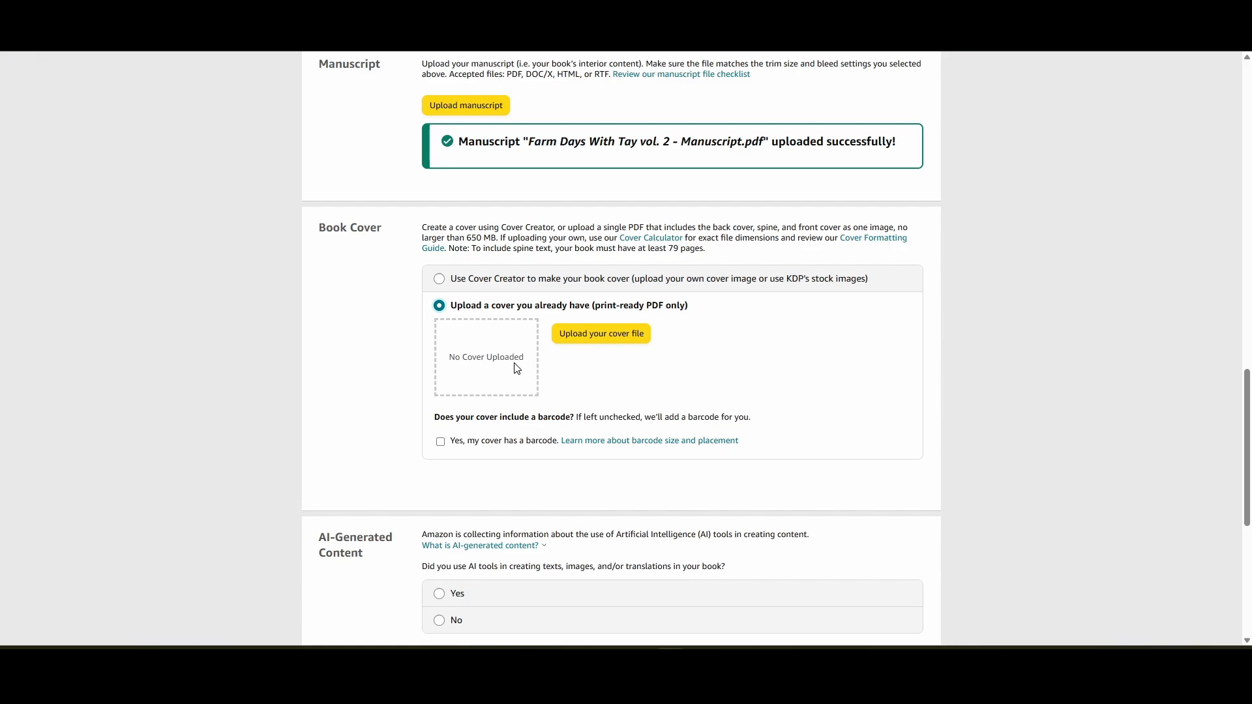
- Upload the cover PDF to KDP as the book cover and answer No to the use of AI tools
left_click(601, 333)
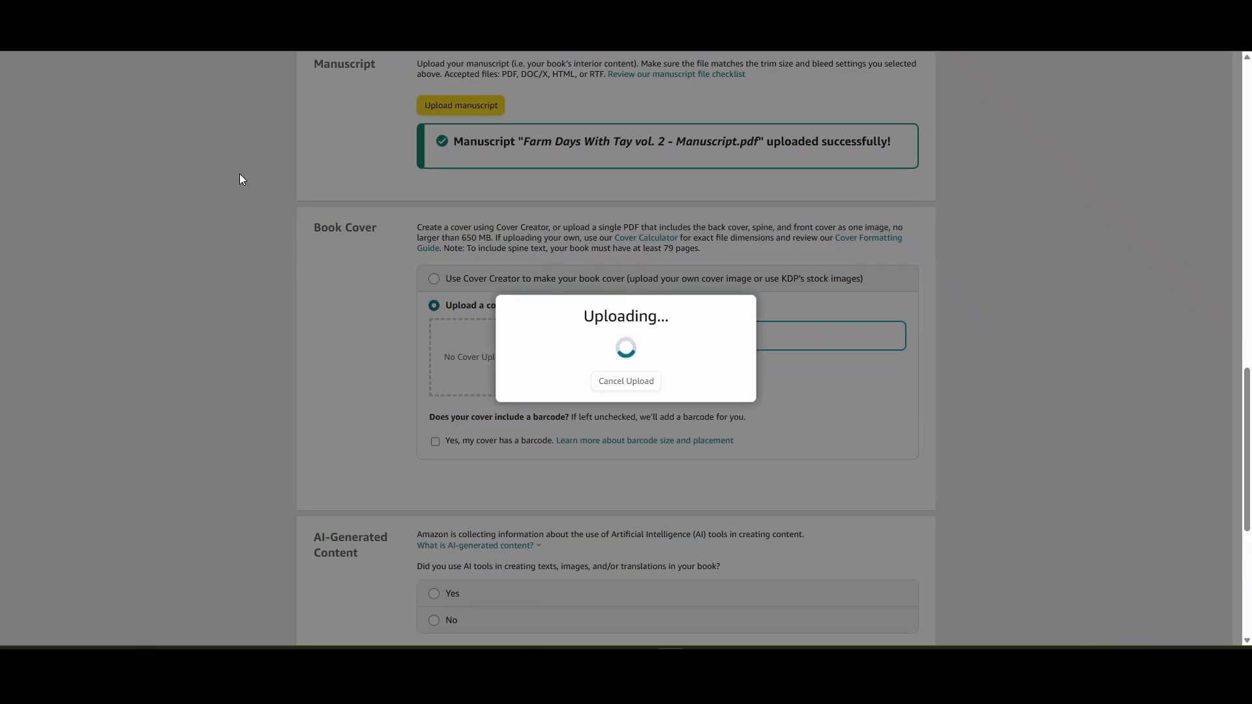
scroll(378, 330, "down", 3)
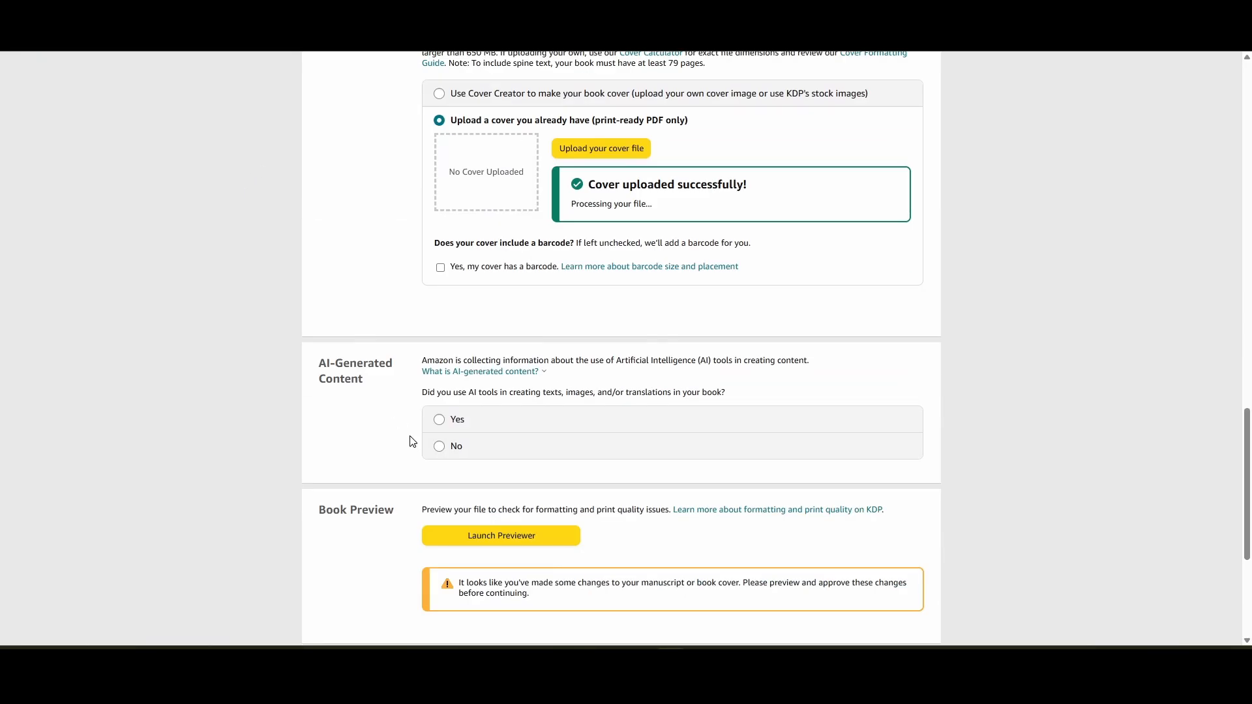
left_click(439, 447)
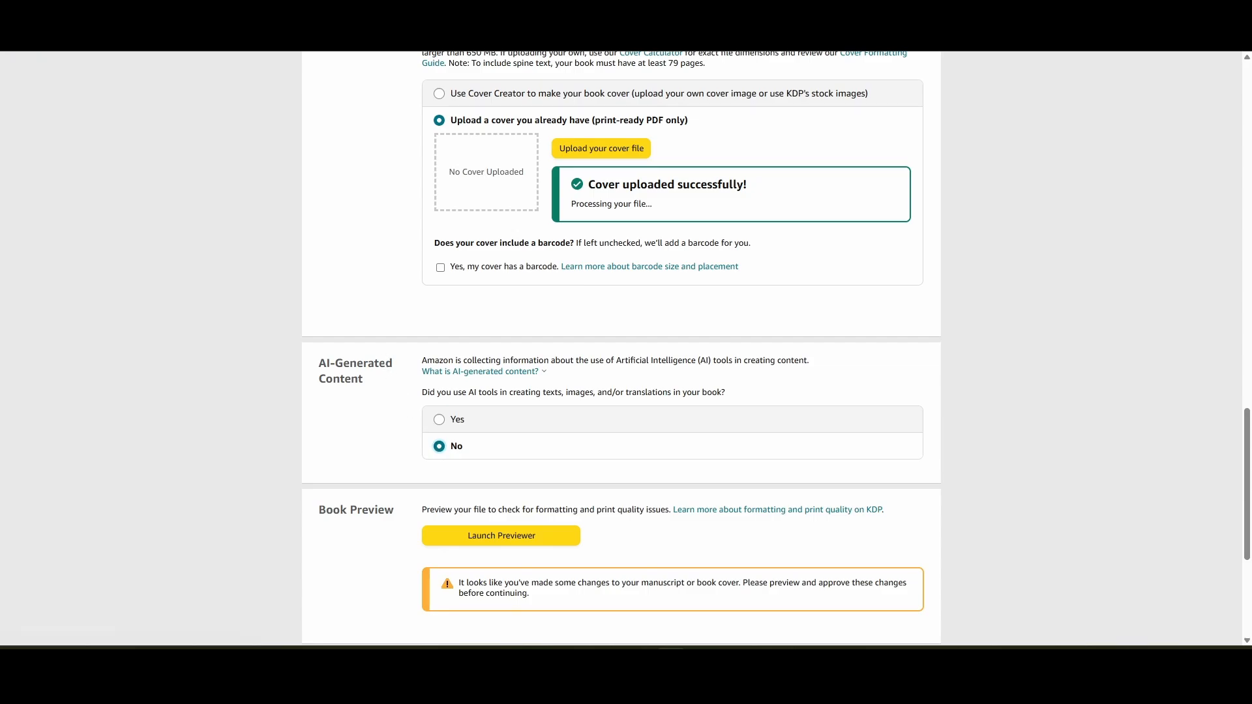
- Launch the print preview and inspect the image flagged outside the margins on page 39
left_click(483, 534)
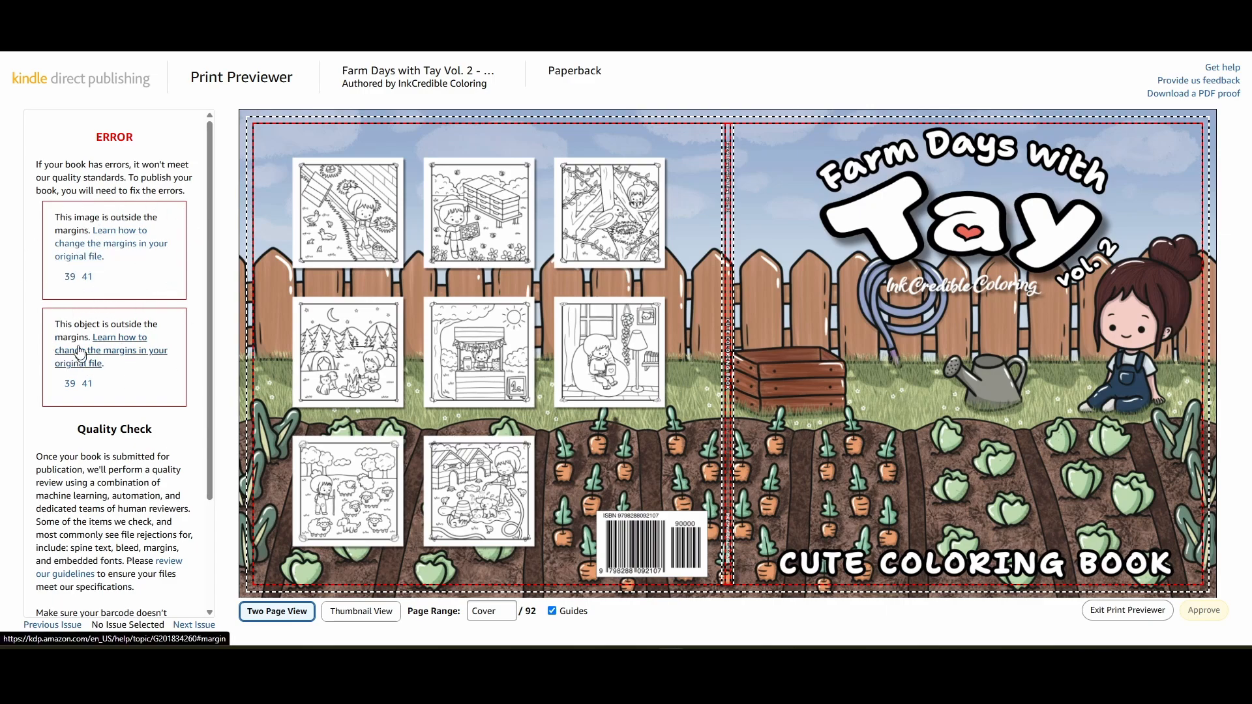
left_click(69, 278)
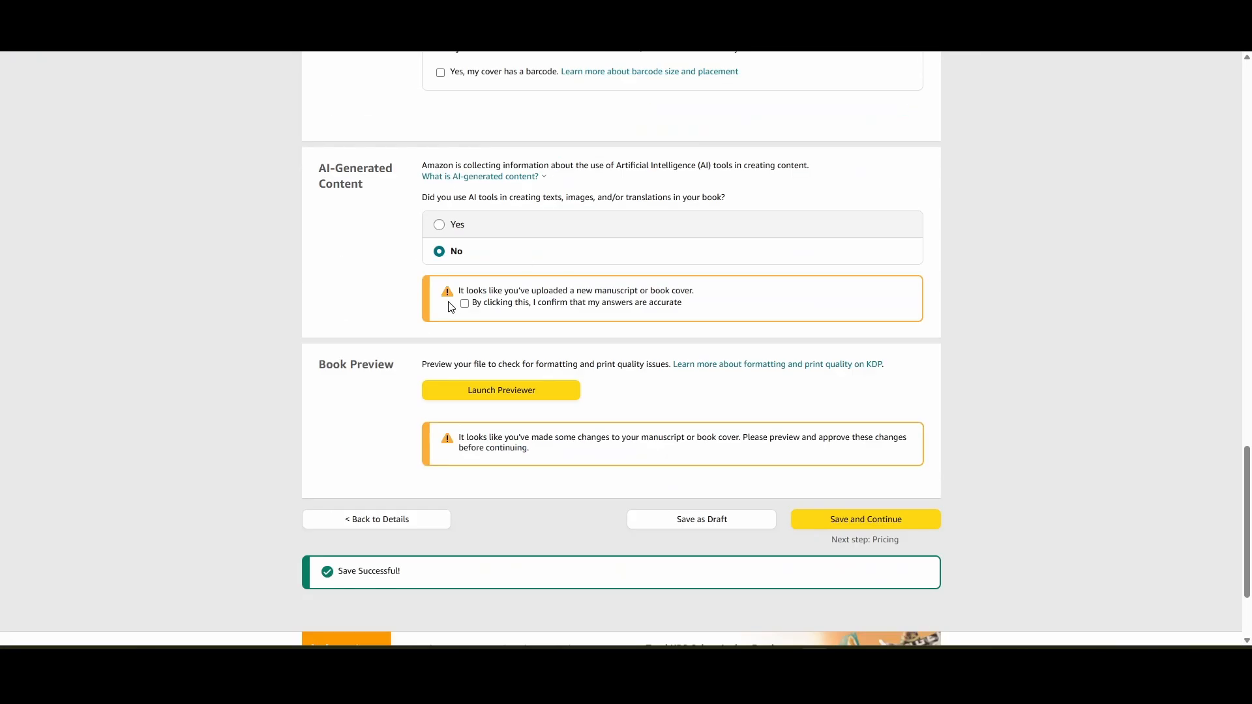
- Launch the print preview again and page through the cover and interior to check that the artwork stays inside the margins
left_click(486, 386)
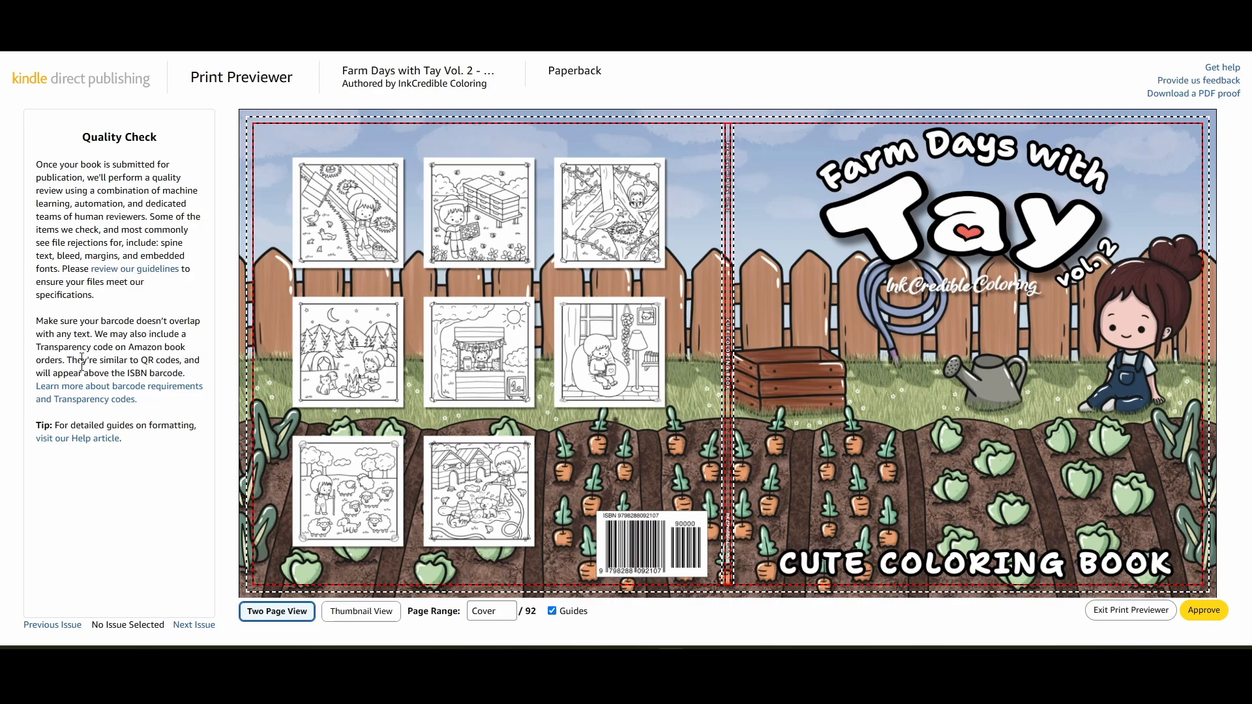
left_click(1207, 320)
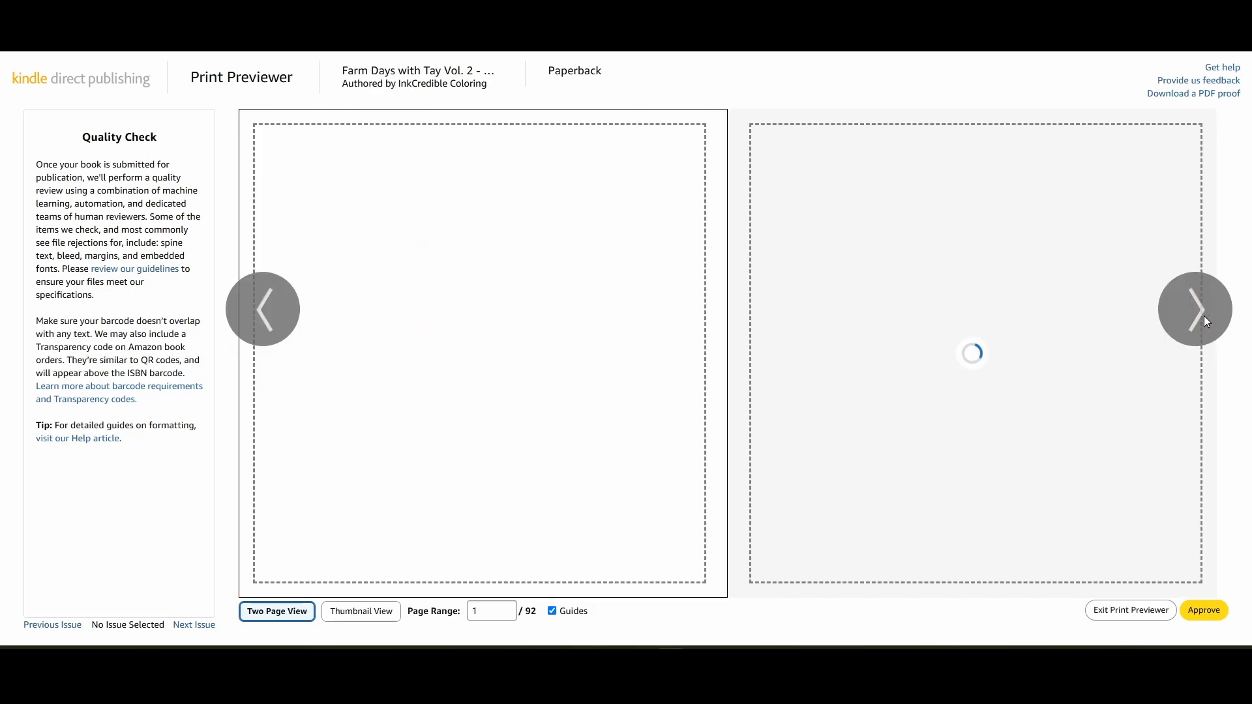
left_click(287, 315)
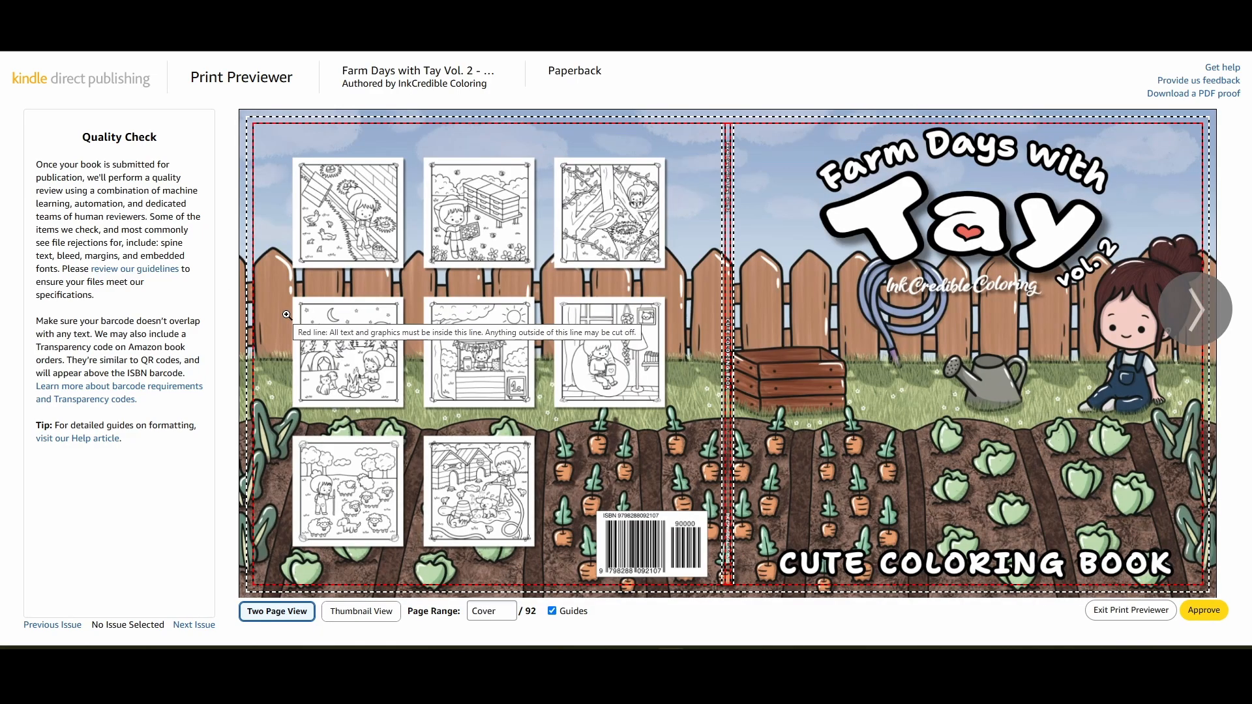
left_click(1196, 313)
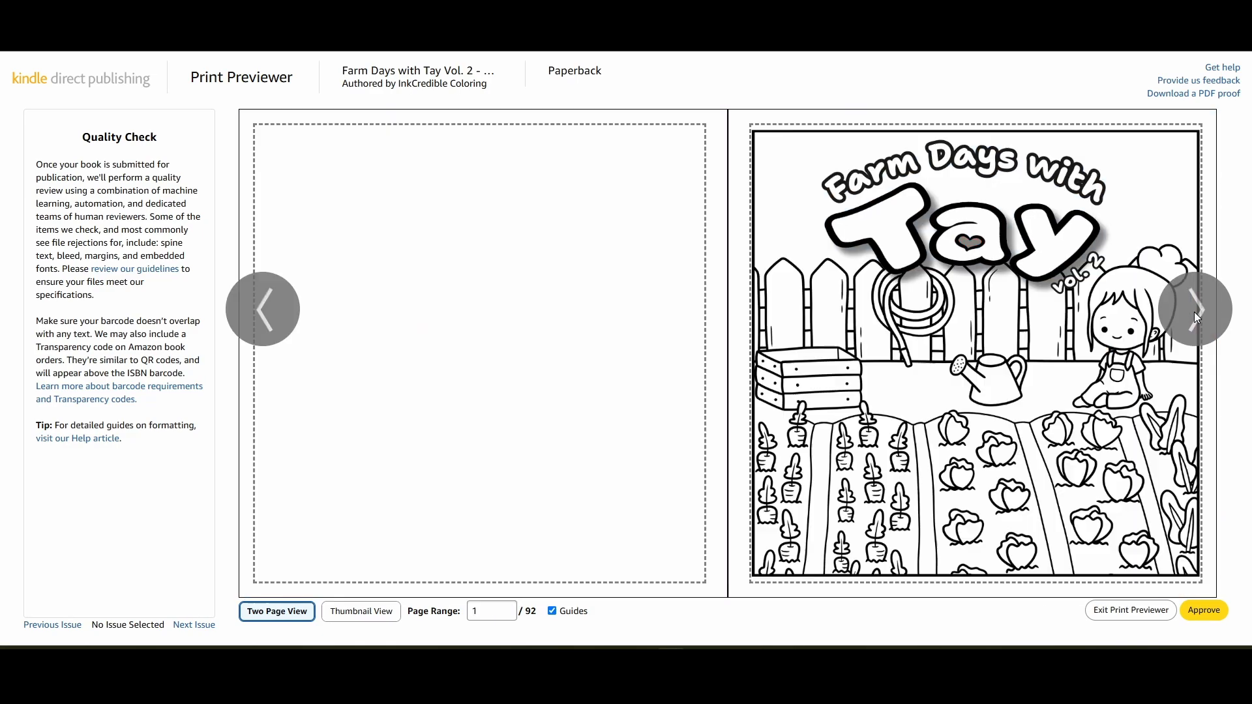
left_click(1196, 313)
left_click(1196, 313)
left_click(1196, 313)
left_click(1196, 313)
left_click(1195, 312)
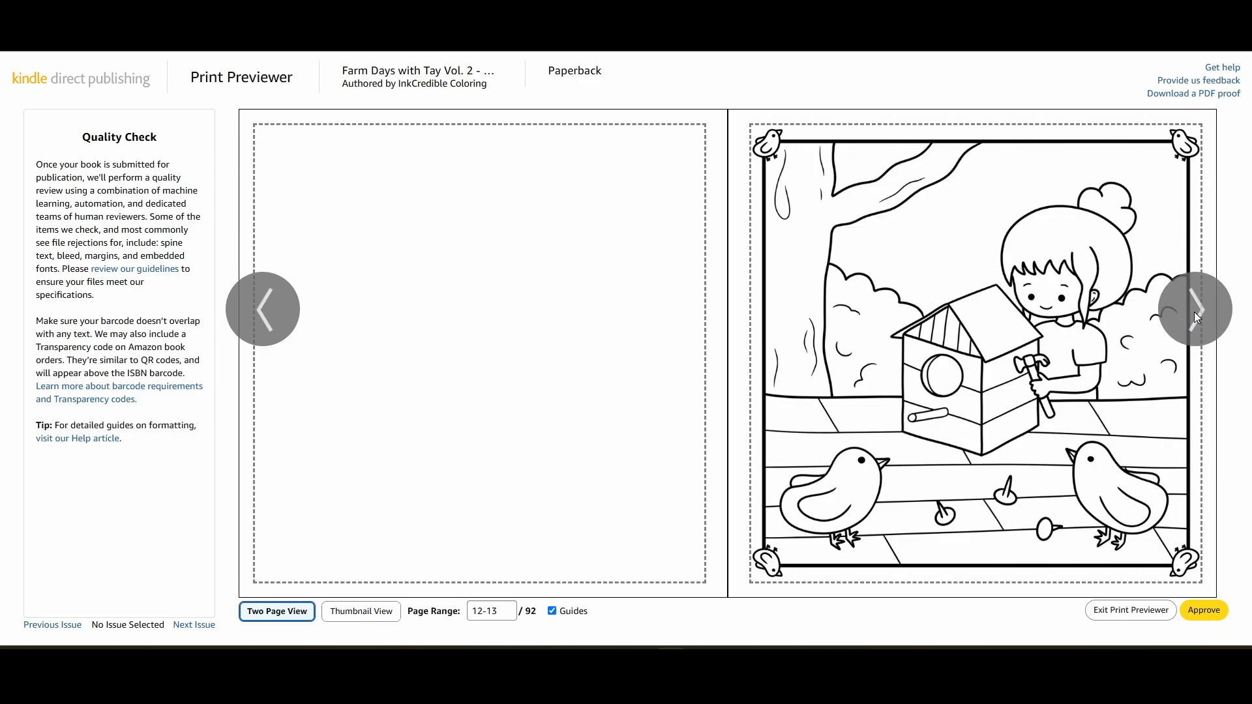
left_click(1194, 312)
left_click(1195, 312)
left_click(1195, 311)
left_click(1196, 313)
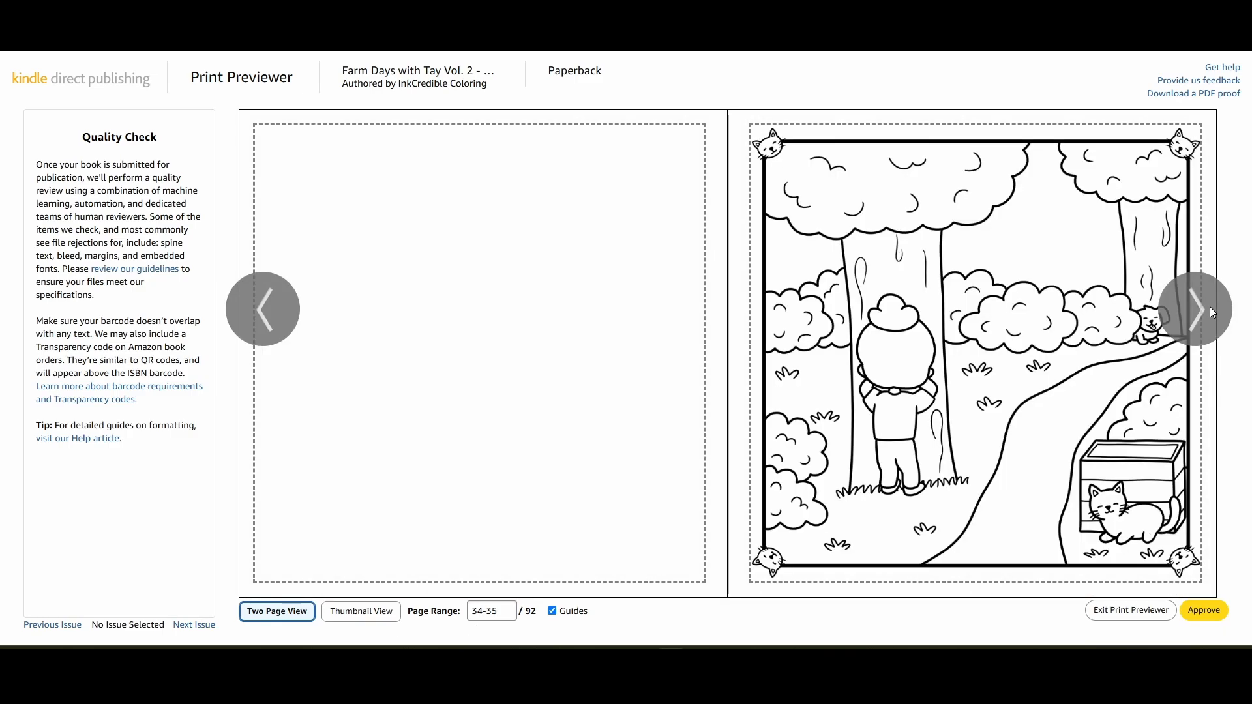
left_click(1196, 313)
left_click(1196, 313)
left_click(1196, 313)
left_click(1196, 313)
left_click(1210, 317)
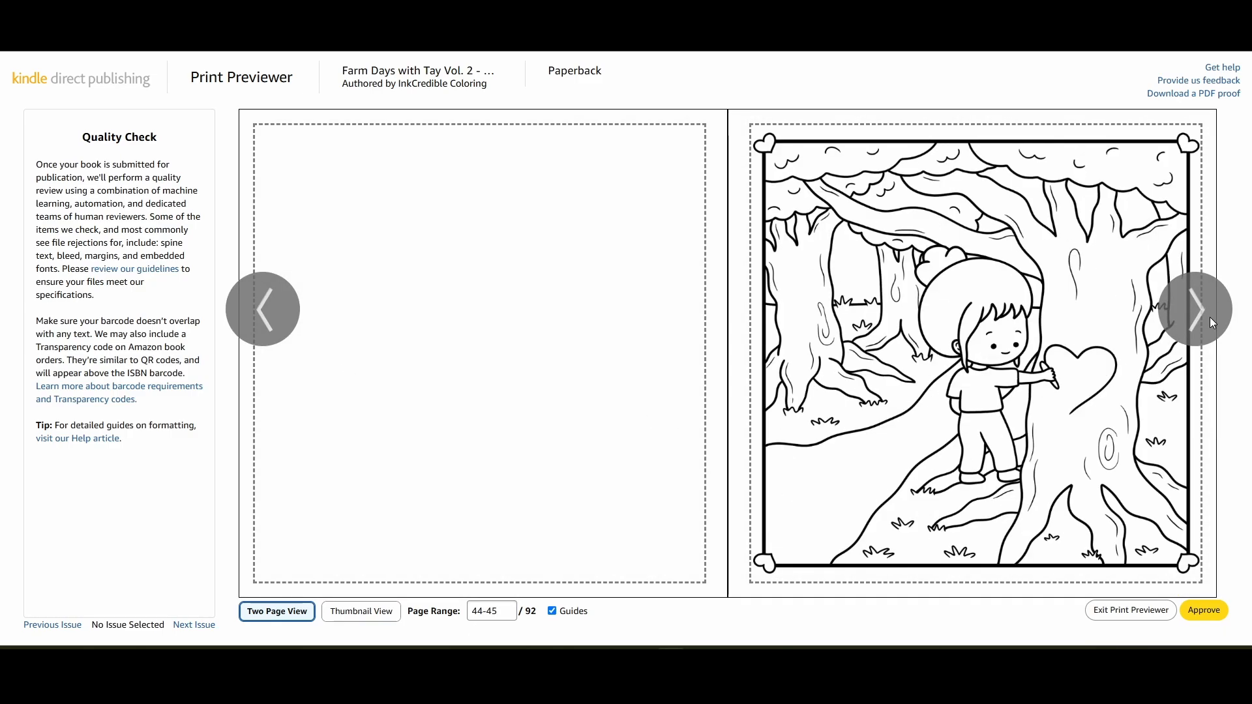
left_click(1210, 316)
left_click(1211, 315)
left_click(1211, 315)
left_click(1210, 315)
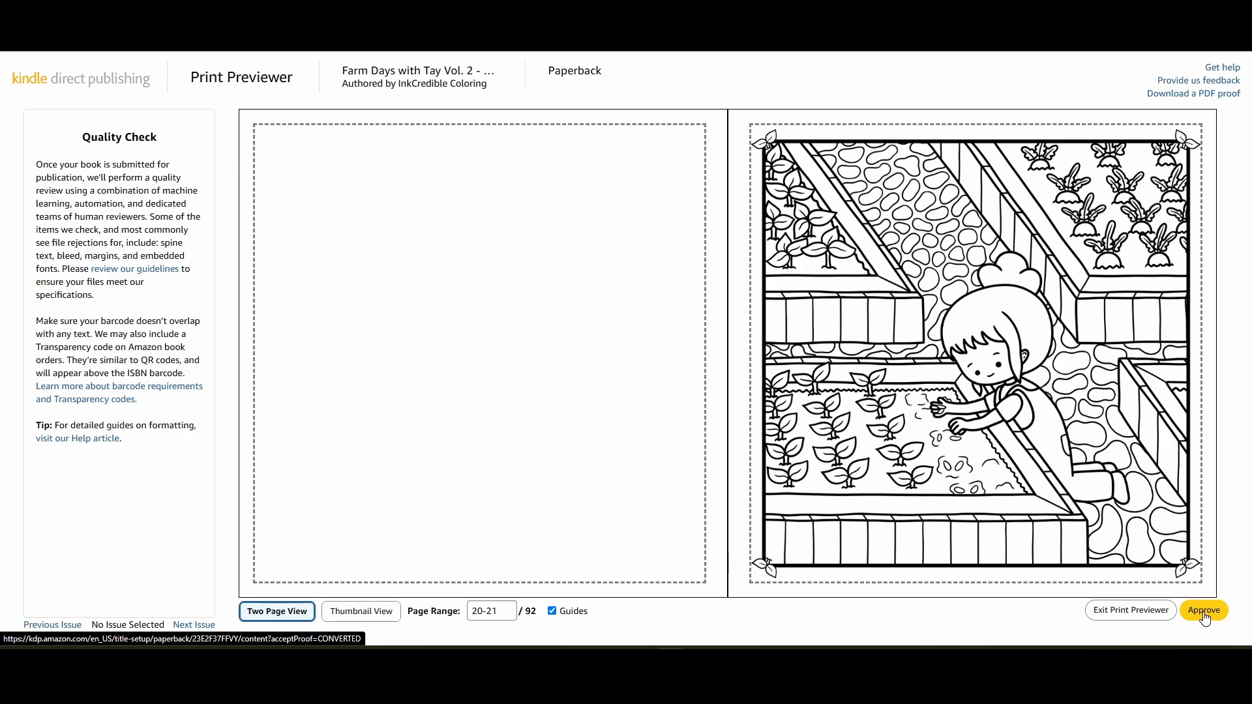
- Approve the print preview, review the paperback content settings and printing costs, and save to continue to pricing
left_click(1205, 612)
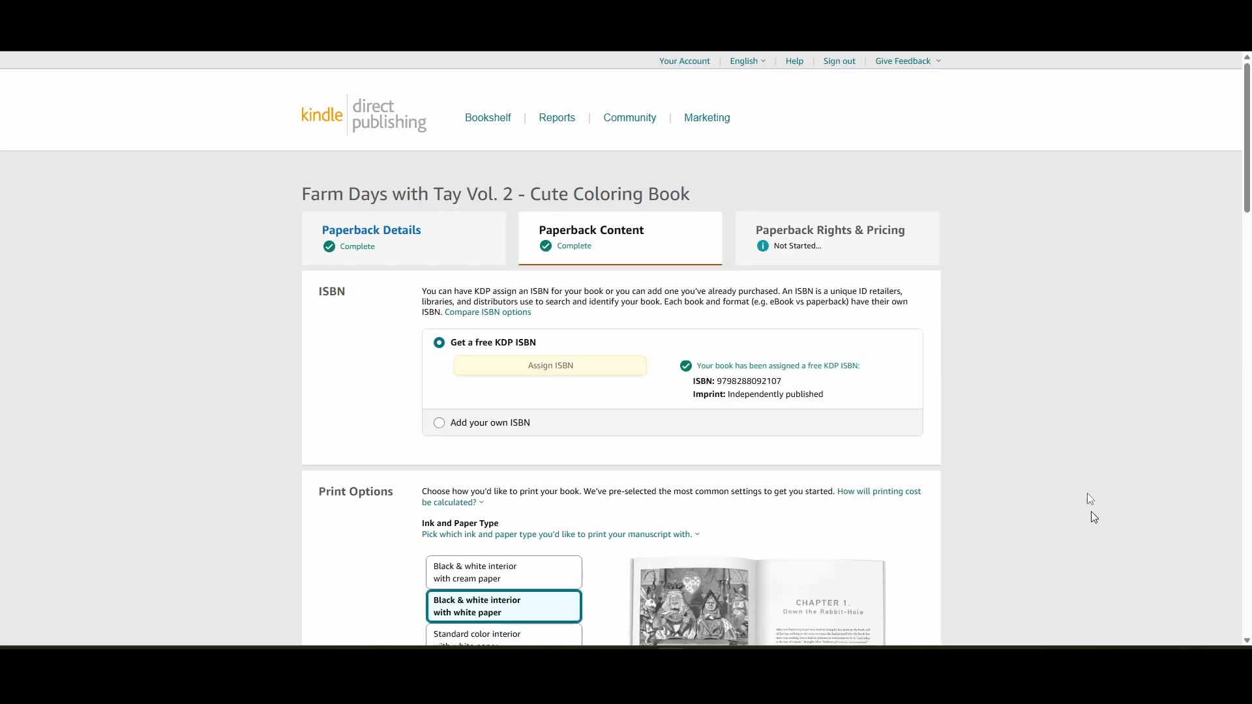
scroll(1028, 374, "down", 10)
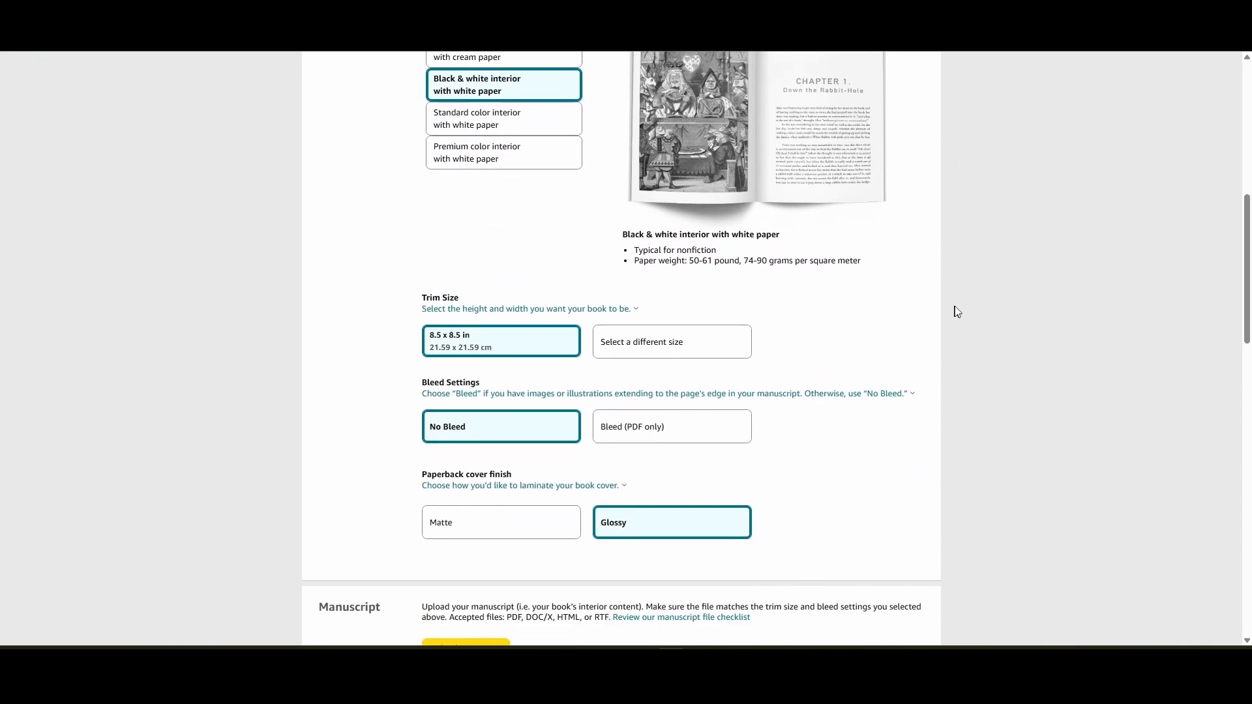
scroll(949, 307, "down", 4)
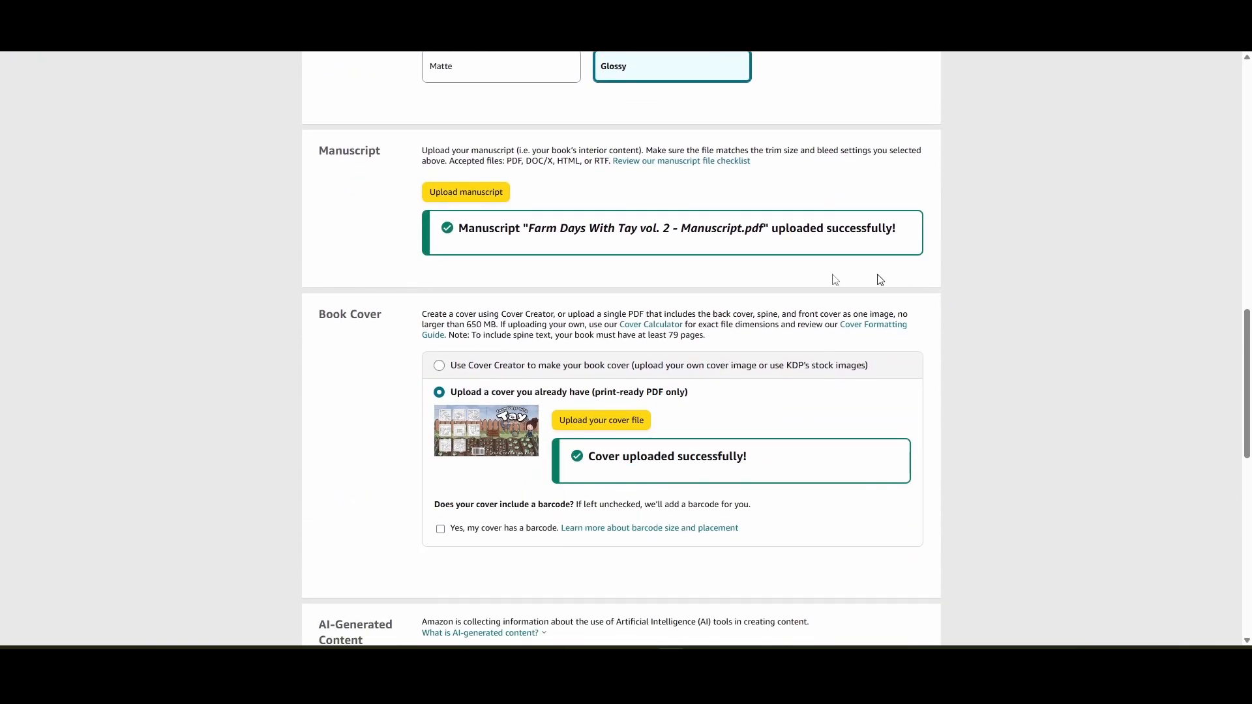
scroll(558, 388, "down", 8)
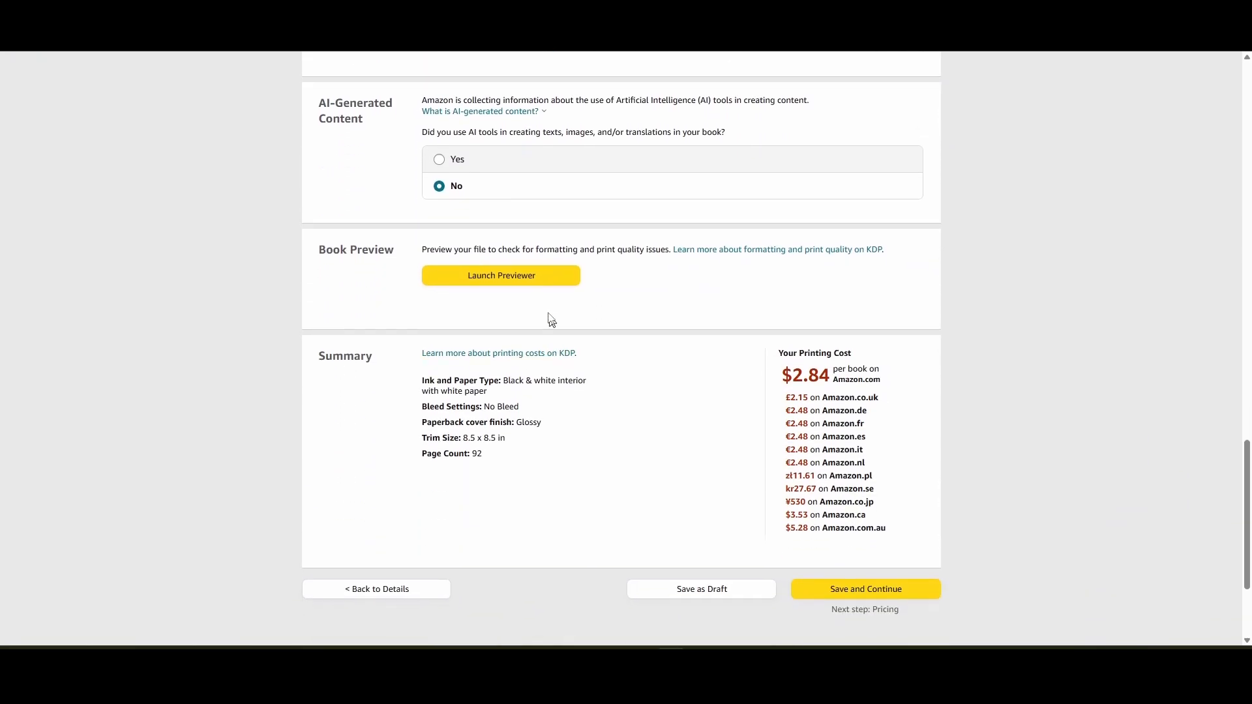
scroll(650, 363, "down", 3)
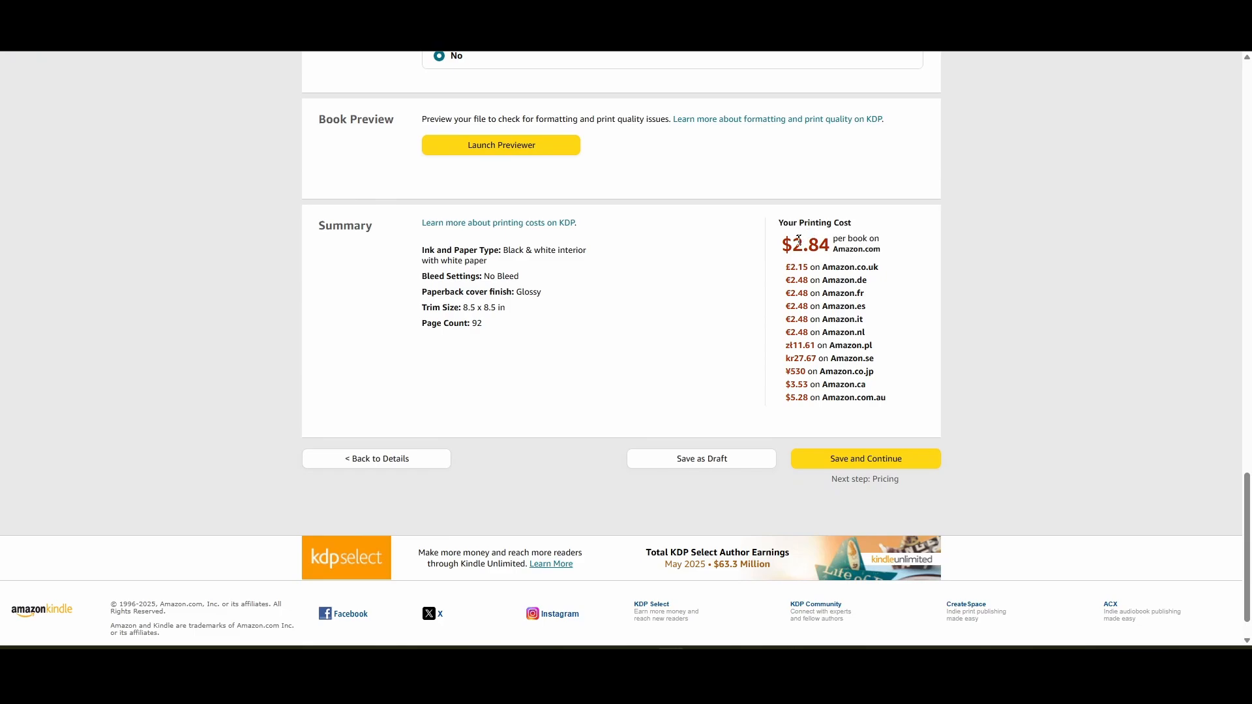
left_click(851, 458)
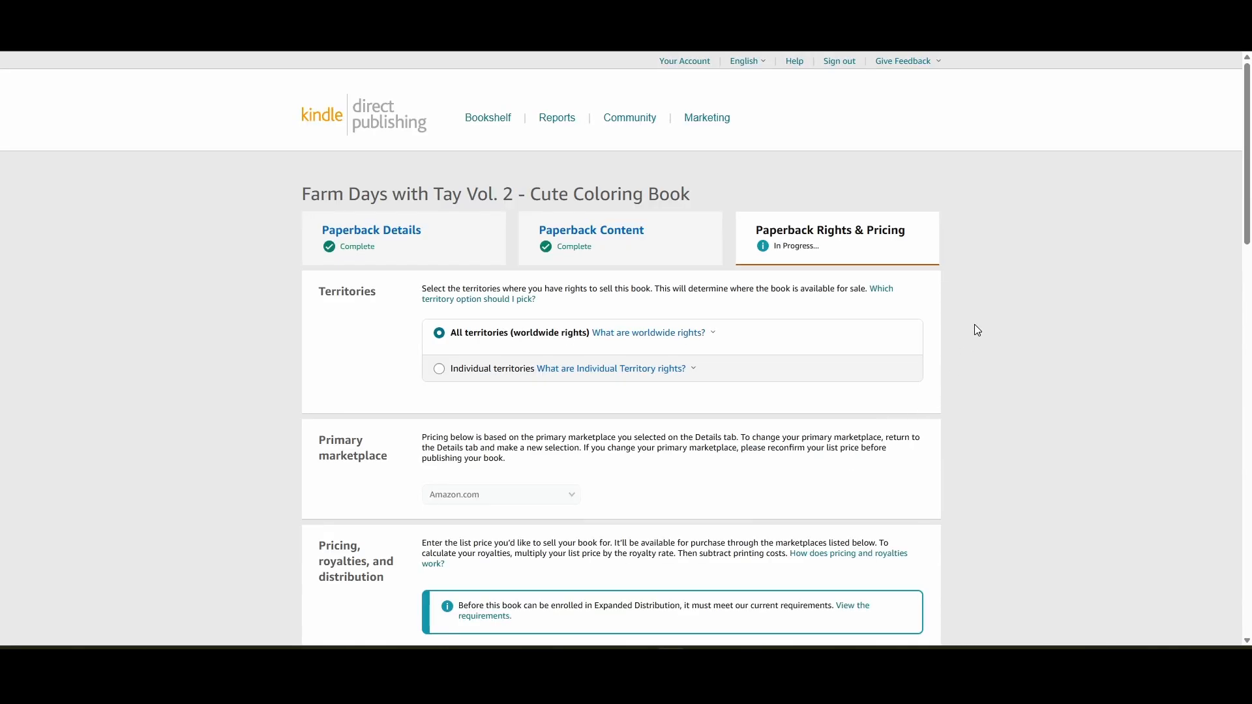
- Keep worldwide rights for all territories and set the Amazon.com list price to 9.99 USD
scroll(1003, 306, "down", 4)
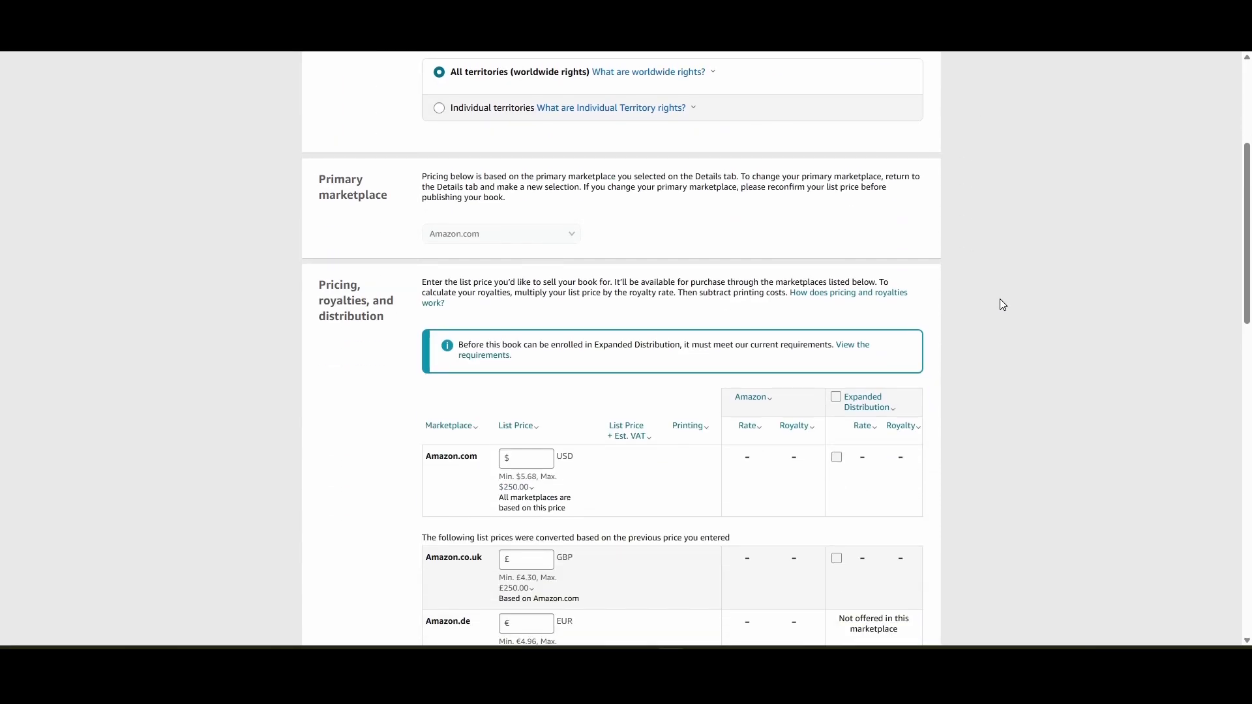
scroll(1003, 305, "down", 2)
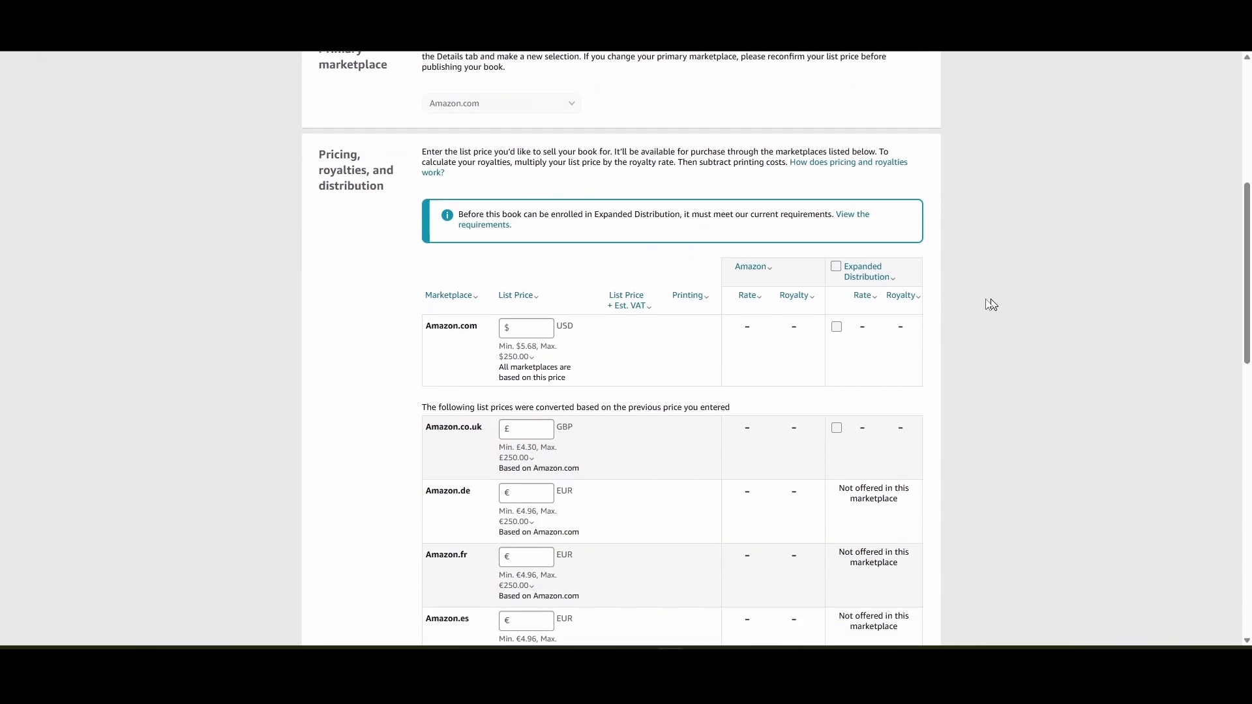
left_click(548, 328)
type("9.99")
left_click(438, 363)
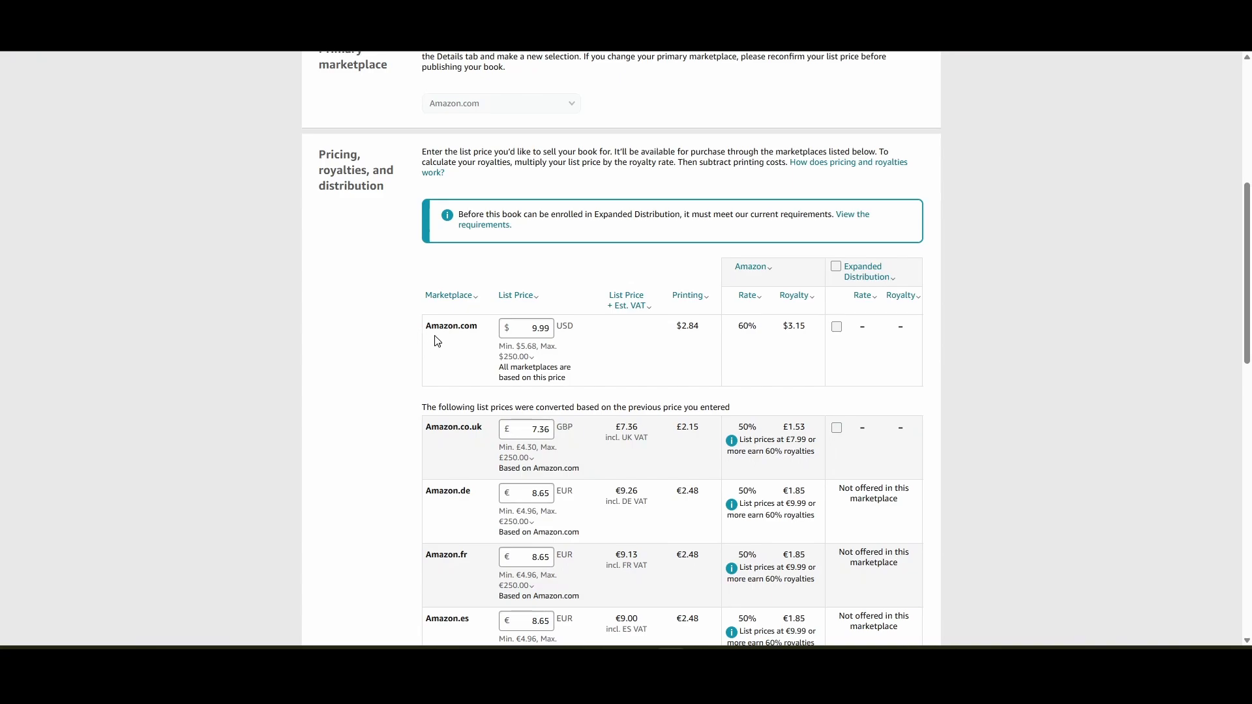
- Set the list price to 7.99 GBP for Amazon.co.uk and 9.99 EUR for Amazon.de
scroll(438, 342, "down", 4)
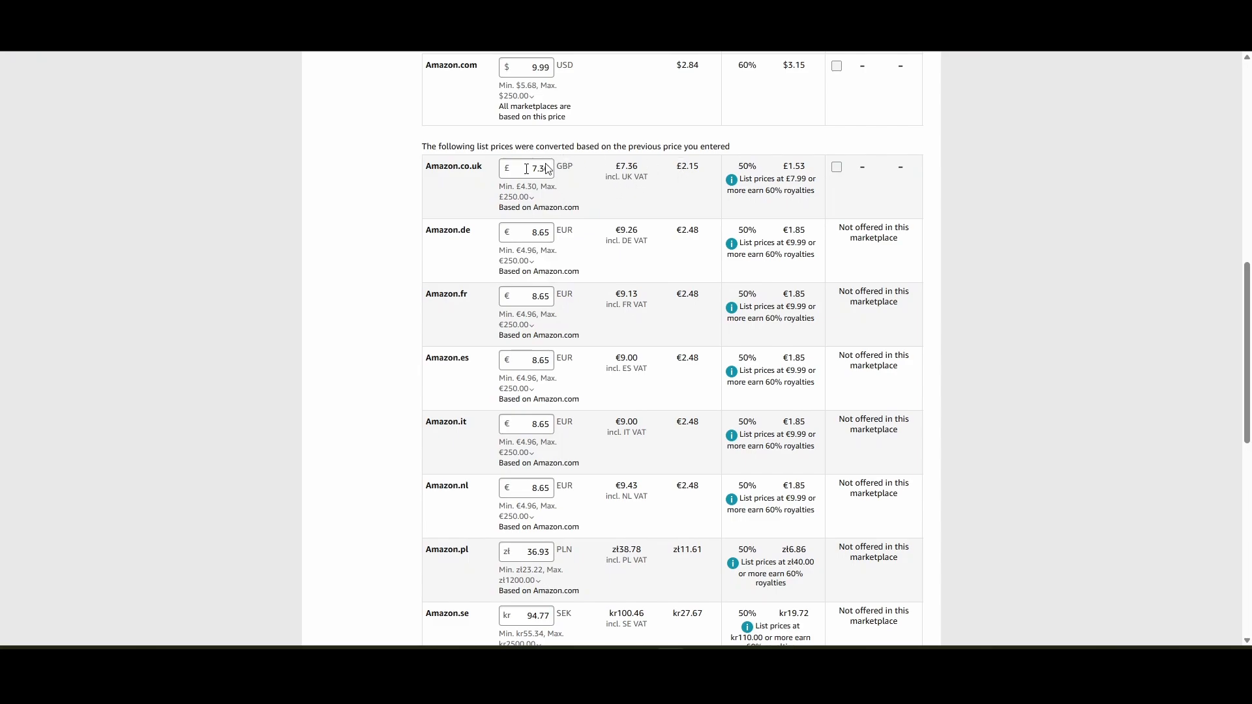
double_click(546, 169)
type("7.99")
left_click(470, 191)
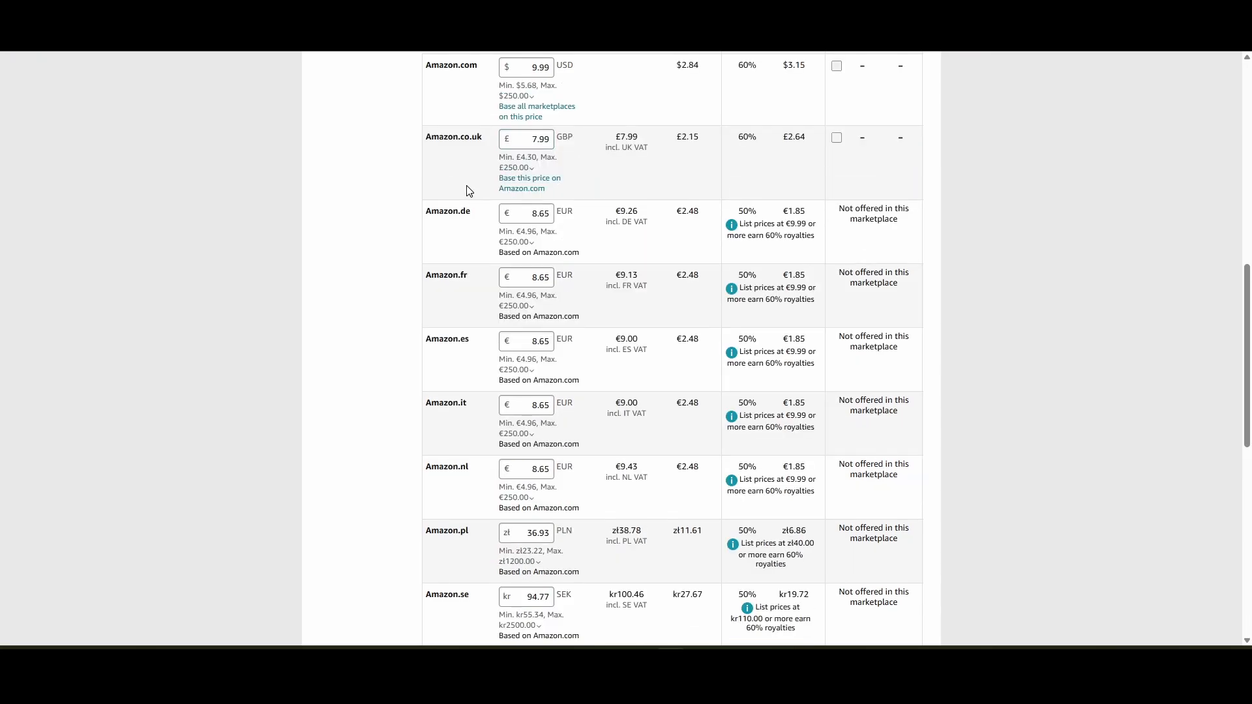
double_click(525, 216)
type("9.99")
left_click(455, 217)
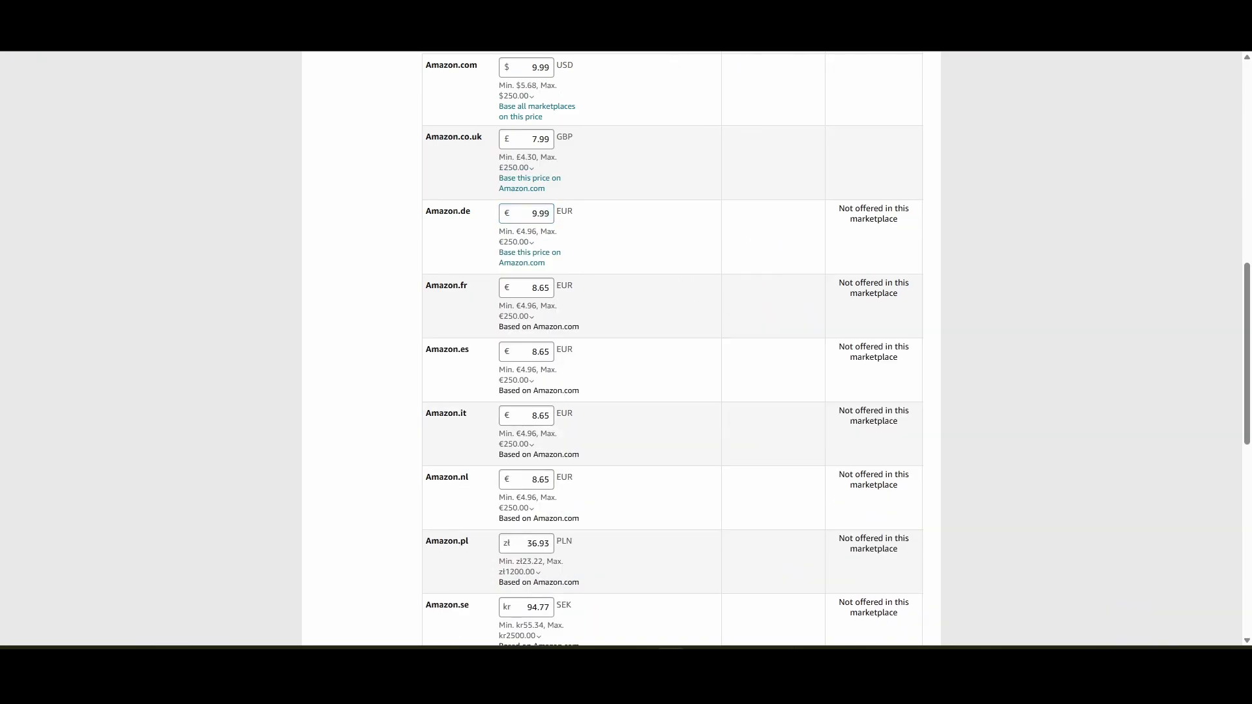
- Set the list prices for Amazon.fr, Amazon.es, Amazon.it and Amazon.nl to 9.99 EUR each
double_click(540, 288)
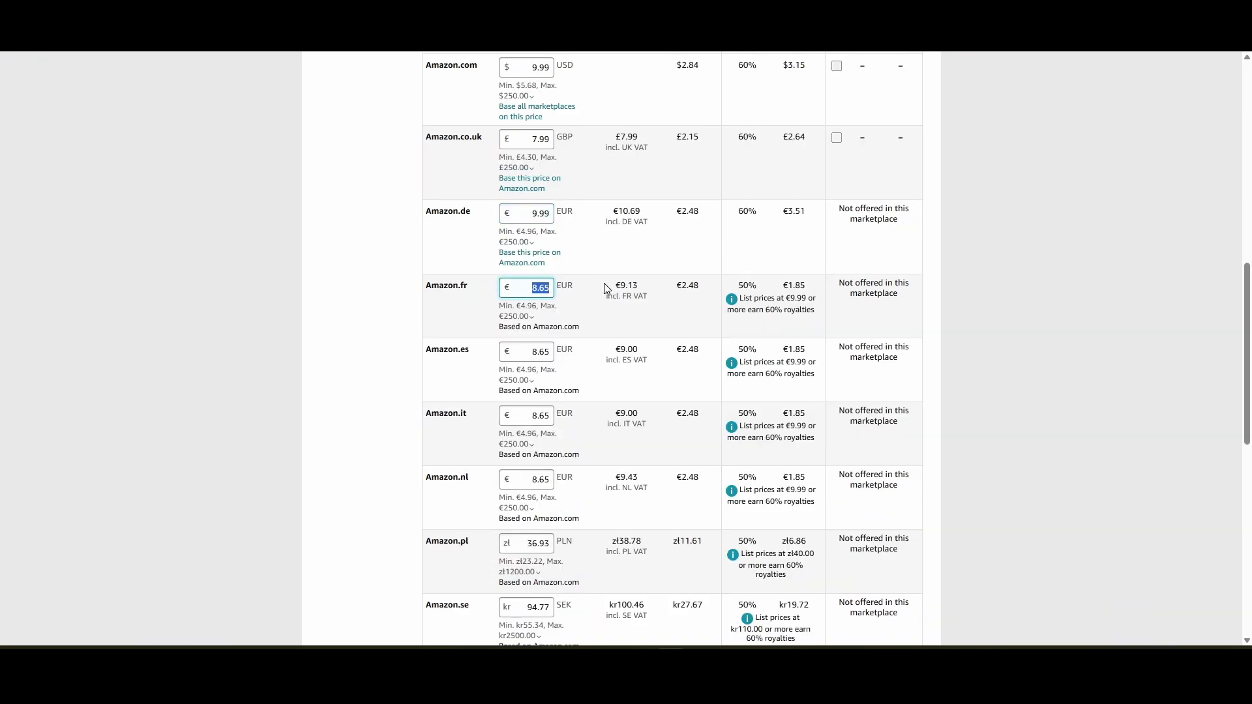
type("9.99")
key("Tab")
type("9.99")
key("Tab")
type("9.99")
key("Tab")
type("9.99")
key("Tab")
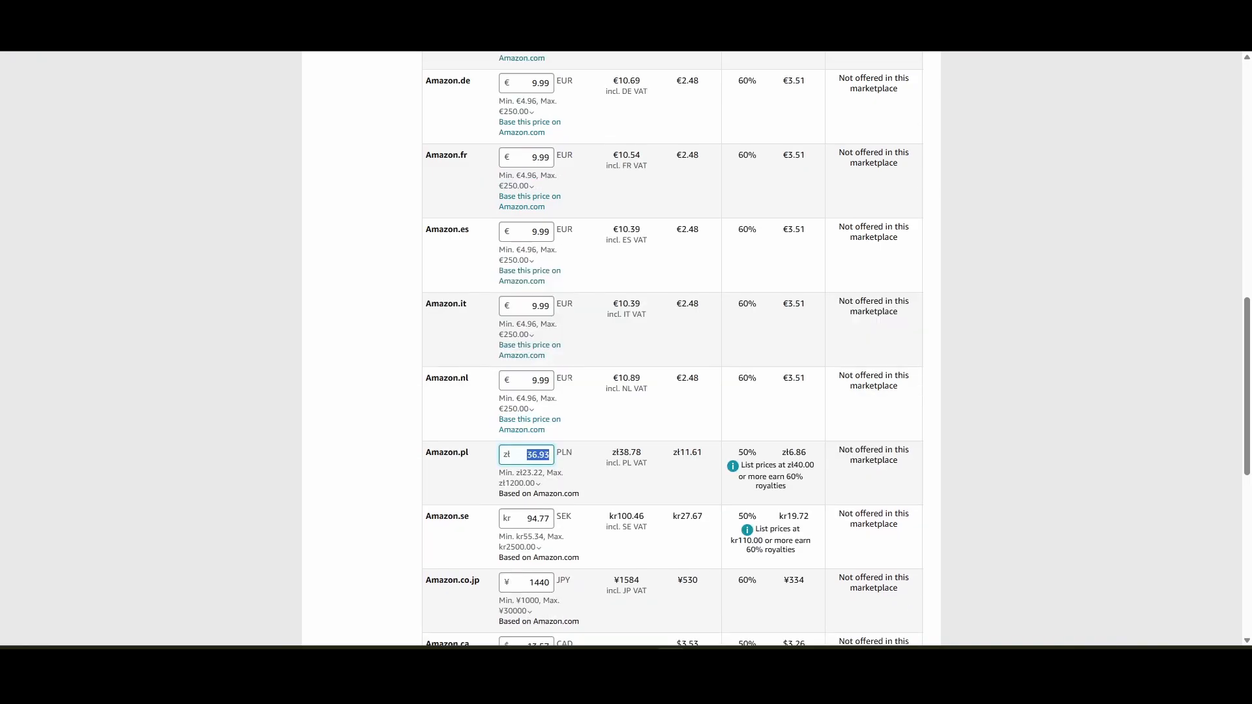
- Set the list price to 40 PLN for Amazon.pl, 110 SEK for Amazon.se and 13.99 CAD for Amazon.ca
type("40")
key("Tab")
type("110")
key("Tab")
key("Tab")
type("13.99")
key("Tab")
left_click(988, 424)
- Submit the paperback book for publishing
scroll(988, 424, "down", 4)
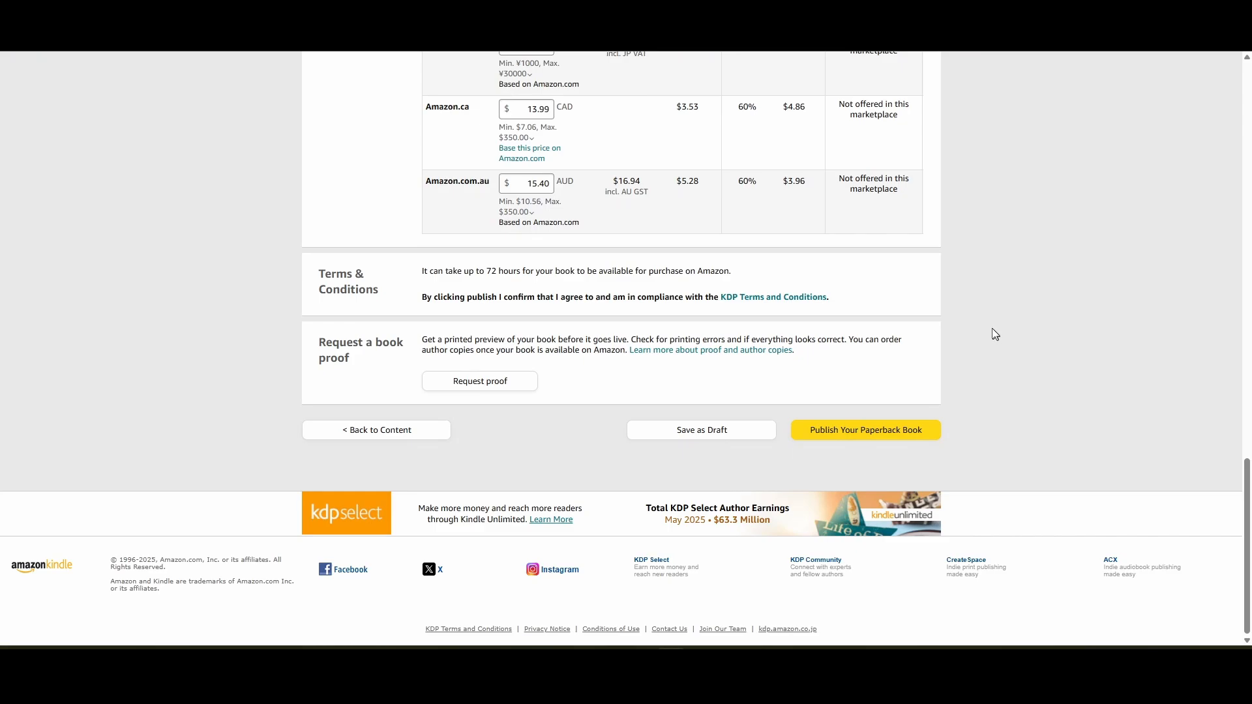
left_click(875, 434)
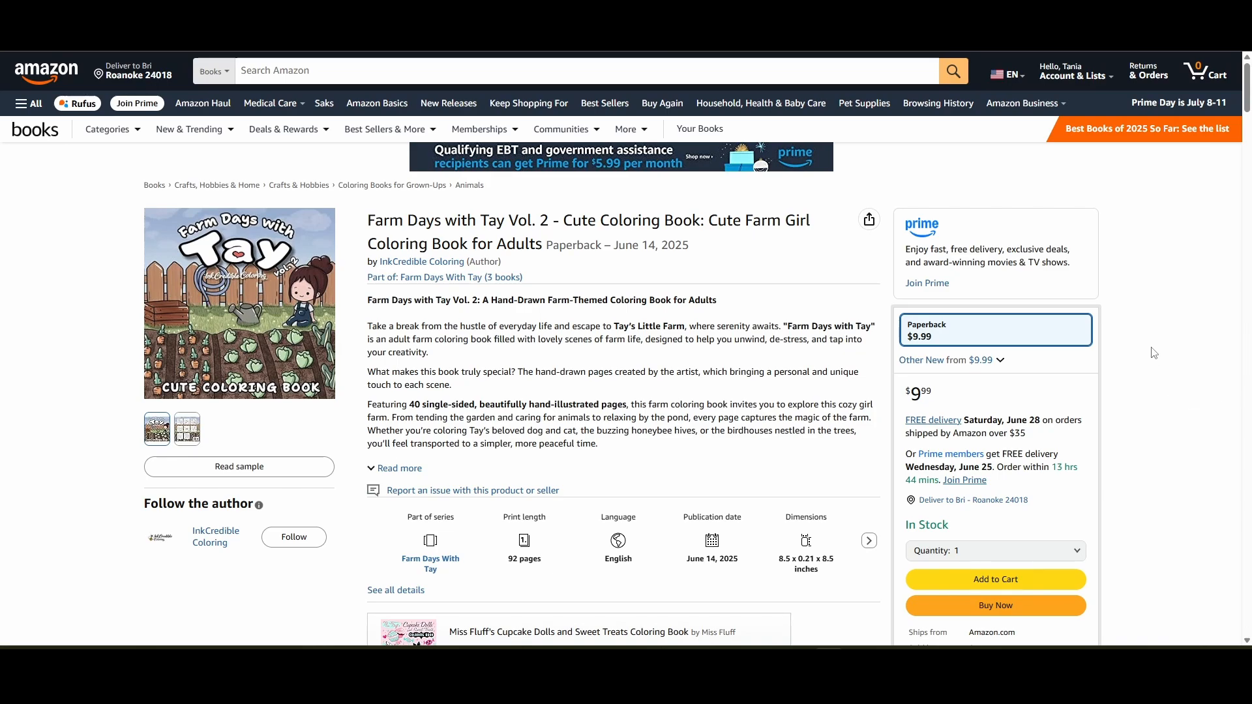
- View the front and back cover images on the book's Amazon listing, and open its reading sample
left_click(173, 344)
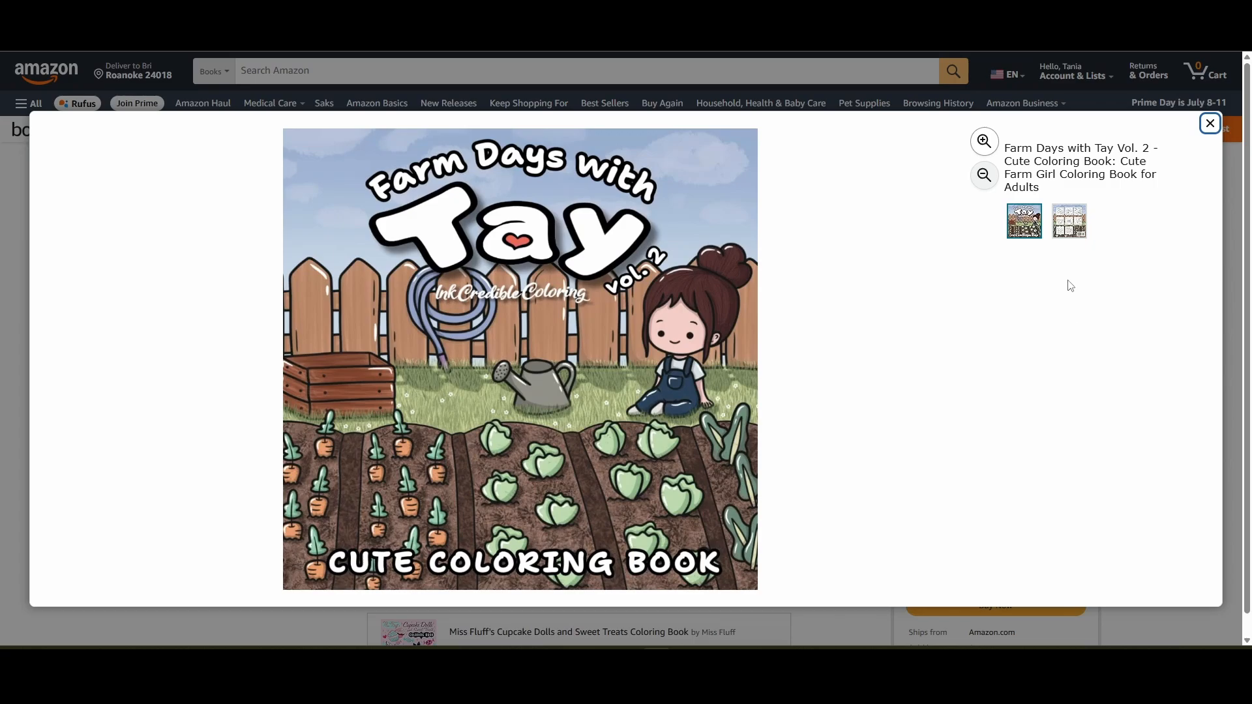
left_click(1070, 221)
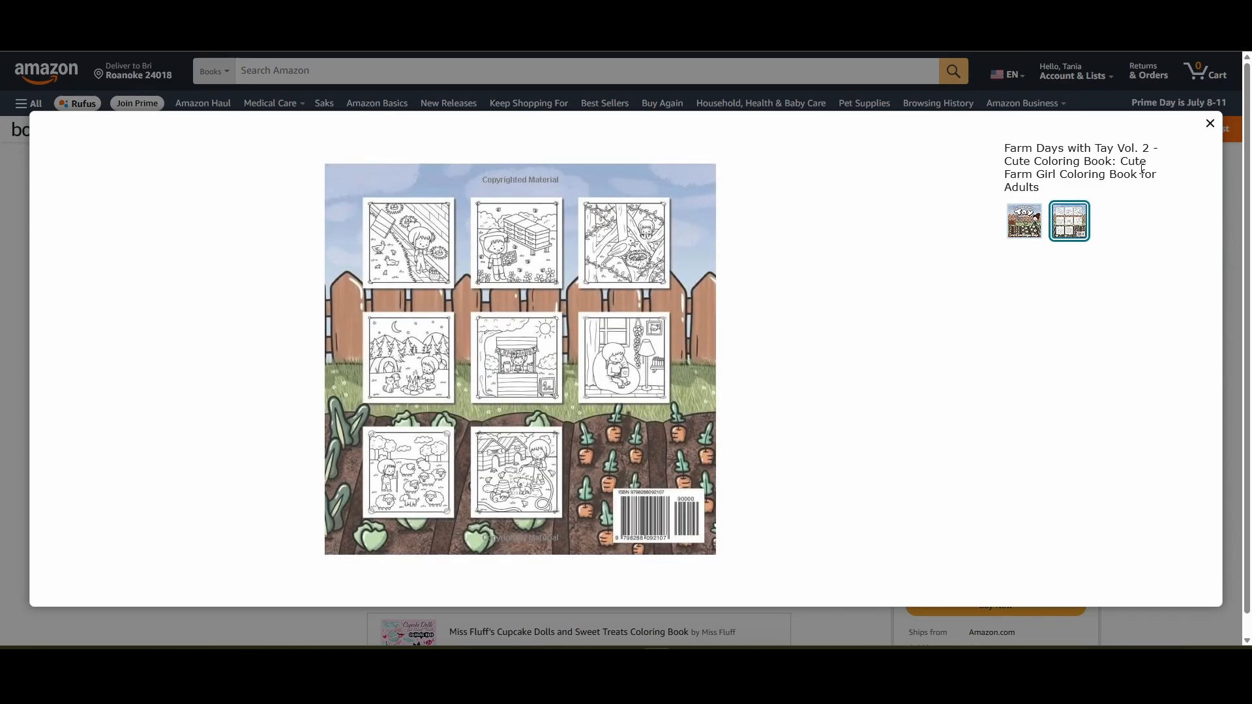
left_click(1210, 123)
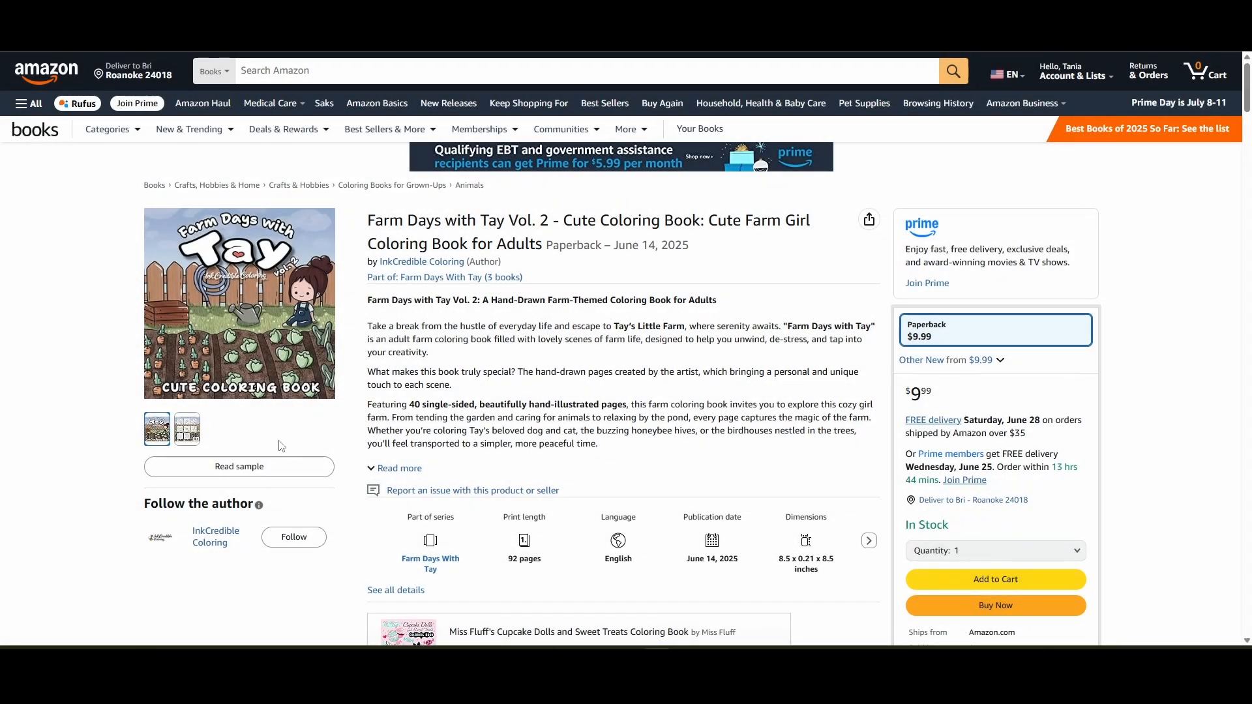
left_click(195, 460)
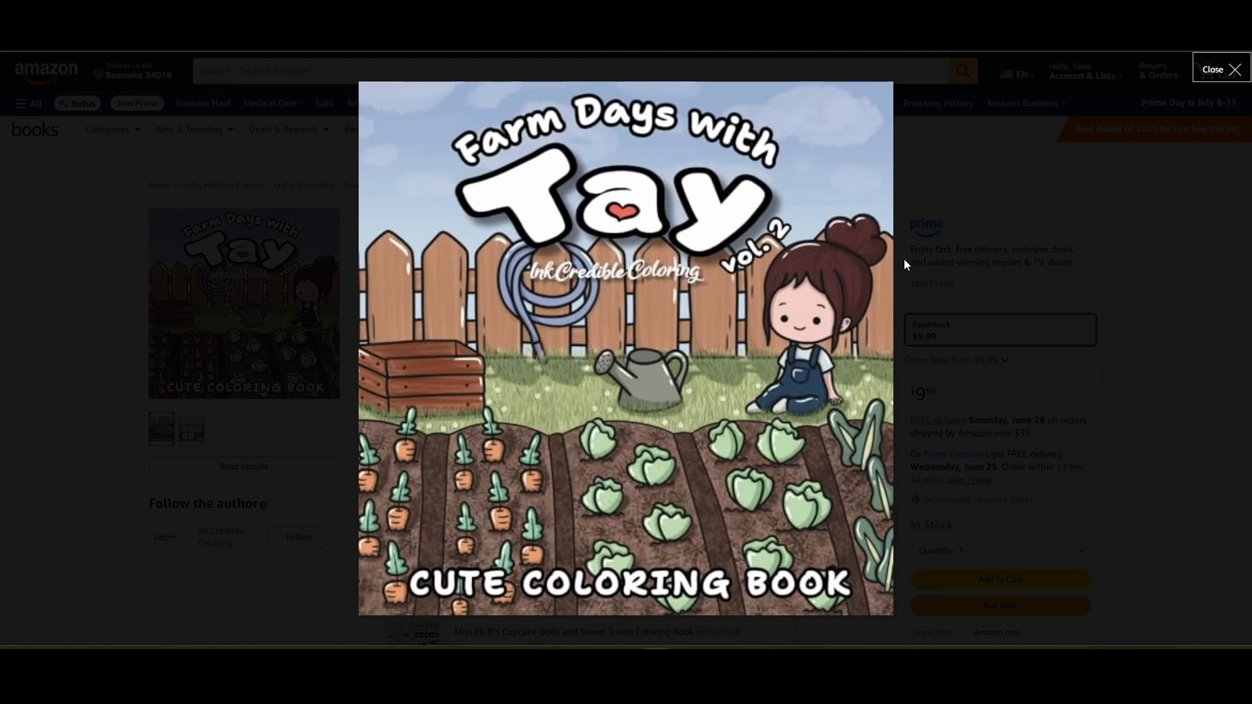
- Look through the paperback's sample pages down to the back cover and close the sample
scroll(861, 313, "down", 5)
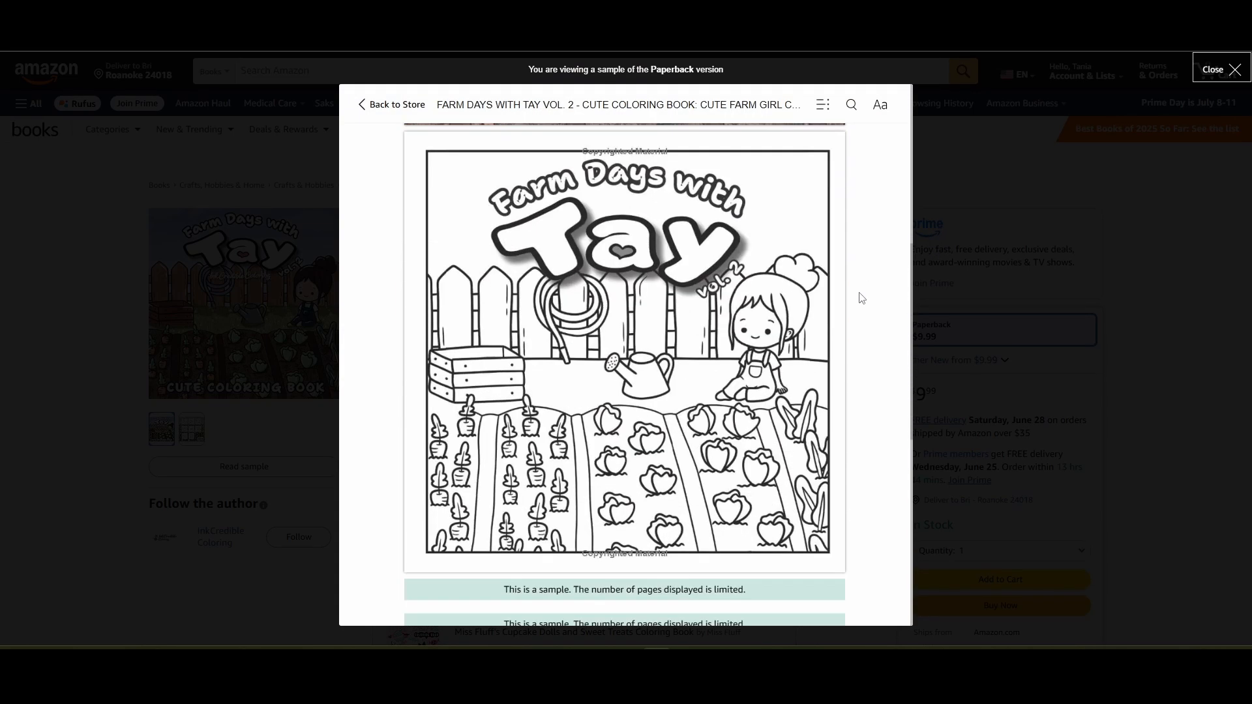
scroll(860, 297, "down", 8)
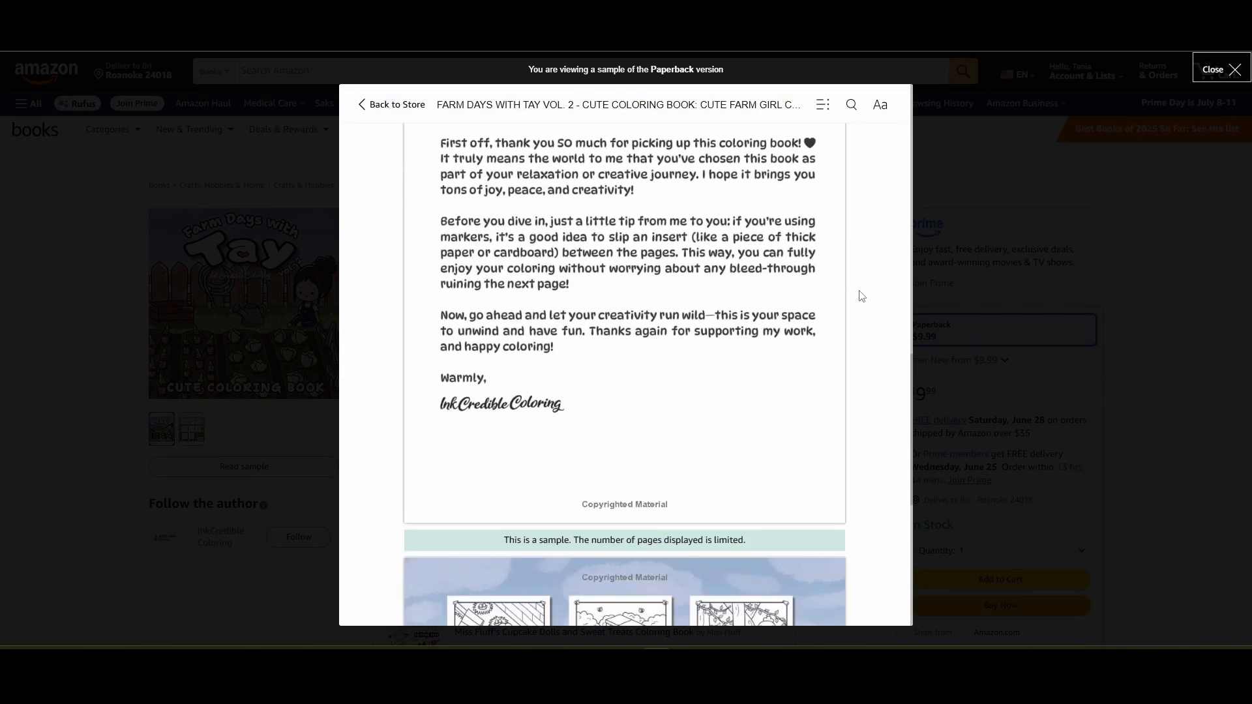
scroll(861, 297, "down", 8)
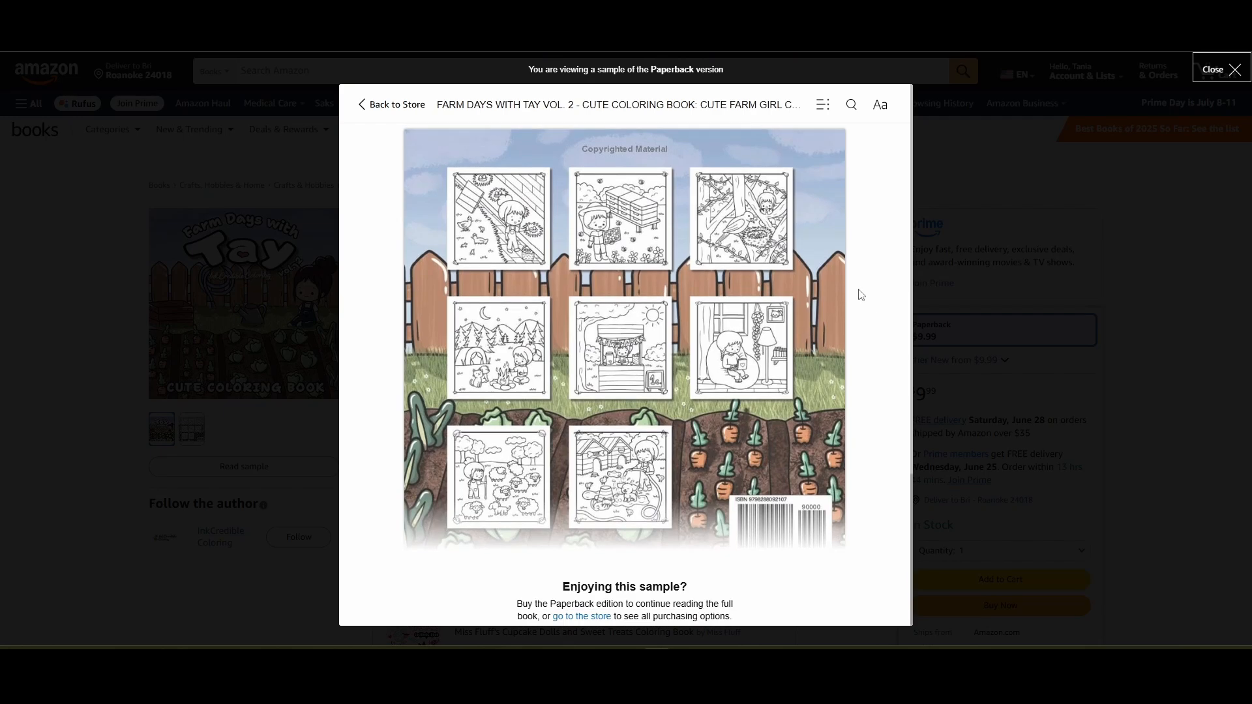
left_click(1215, 70)
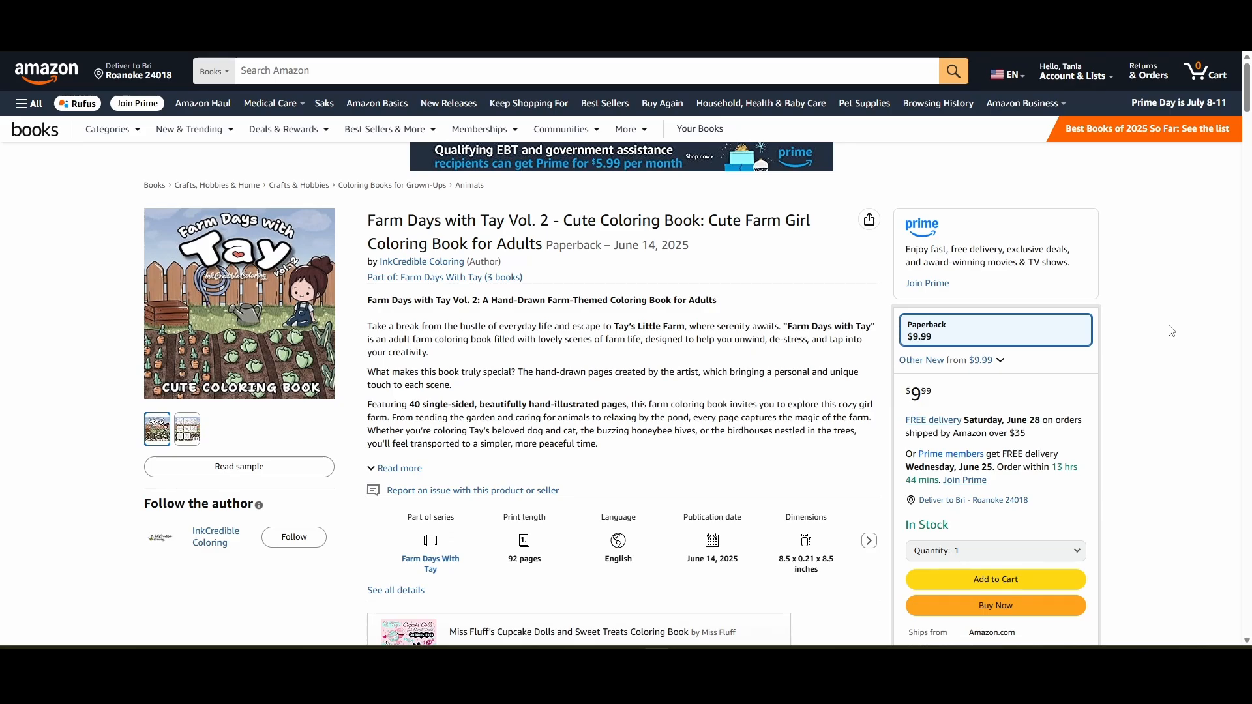
- Expand and read the full book description, and view the books in the same series further down the listing
left_click(399, 468)
scroll(659, 387, "down", 3)
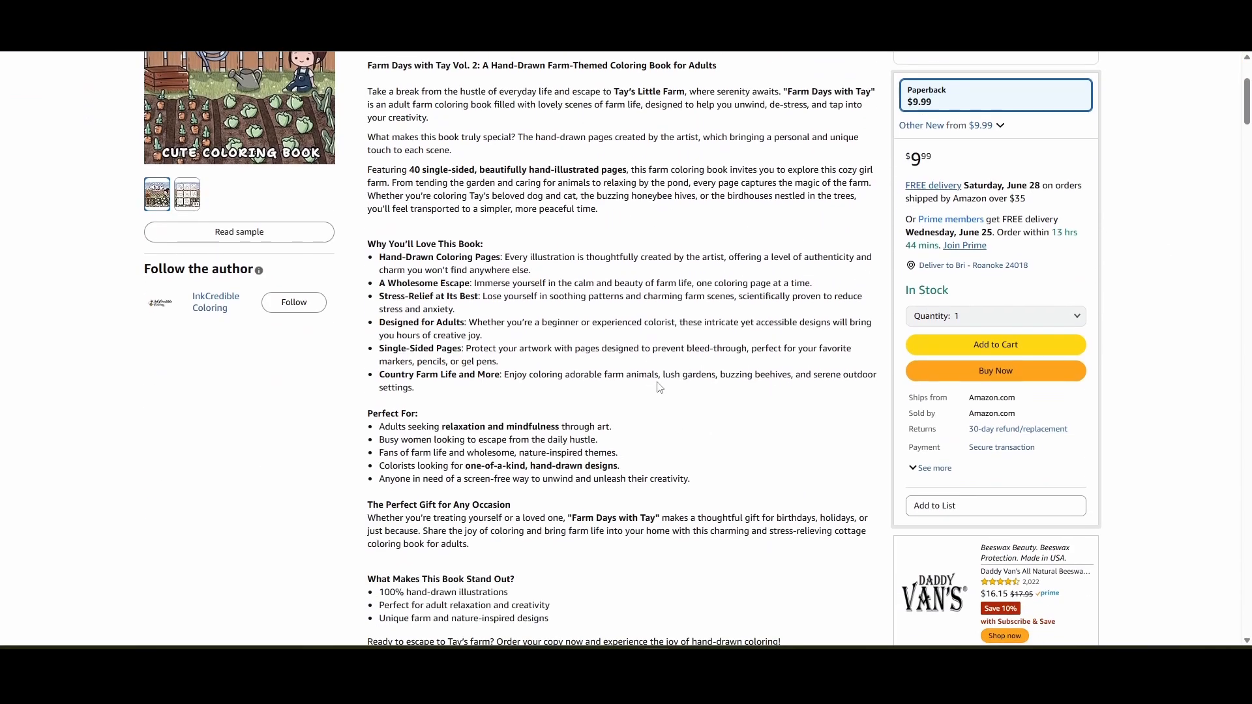
scroll(660, 388, "down", 1)
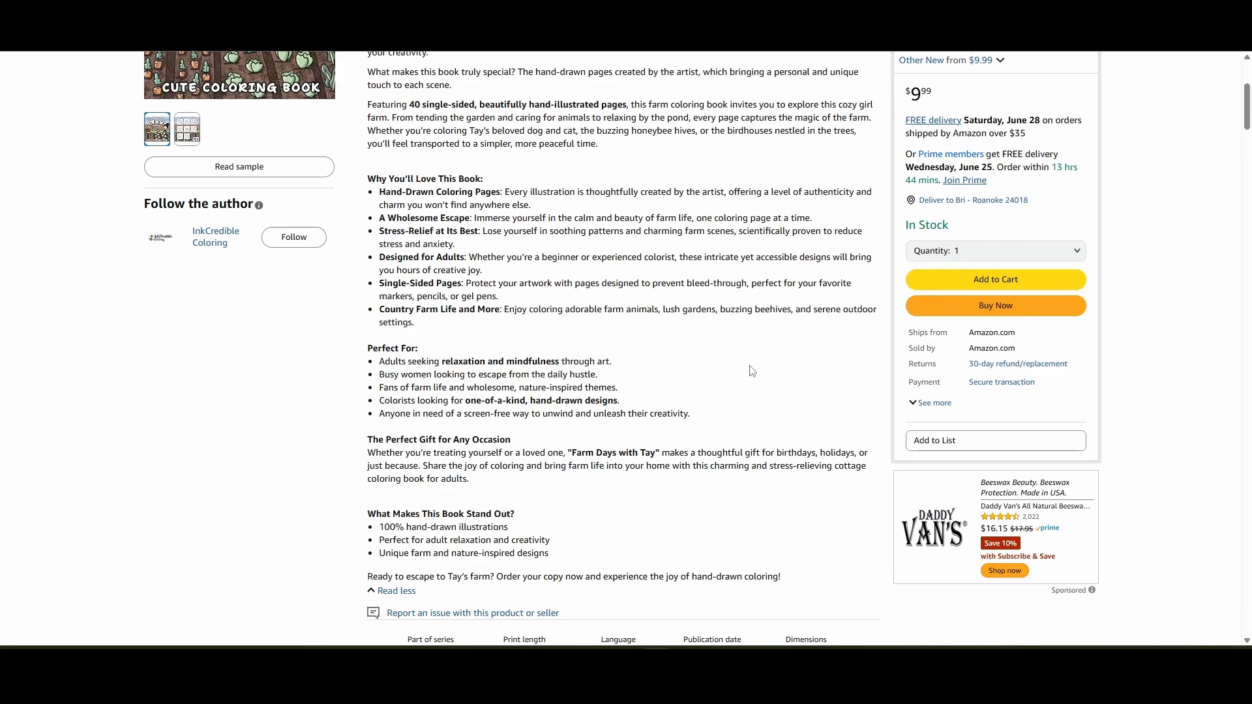
scroll(752, 371, "up", 5)
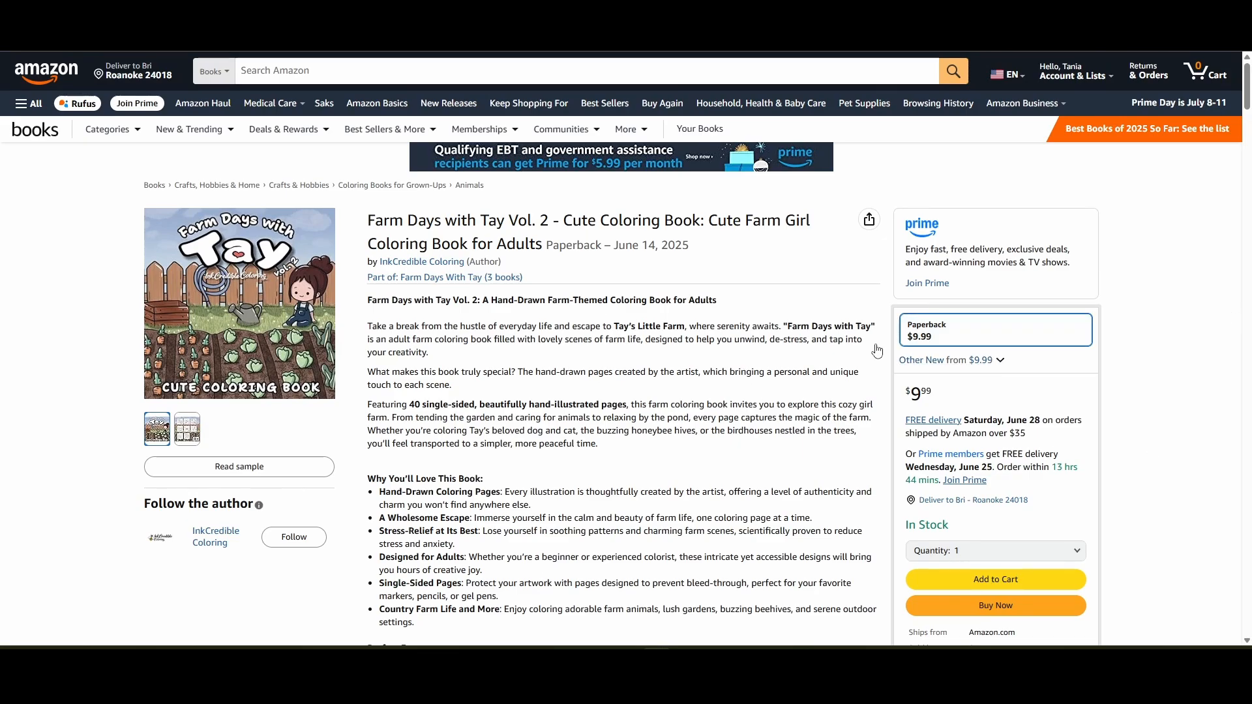
scroll(236, 264, "down", 14)
scroll(236, 264, "down", 8)
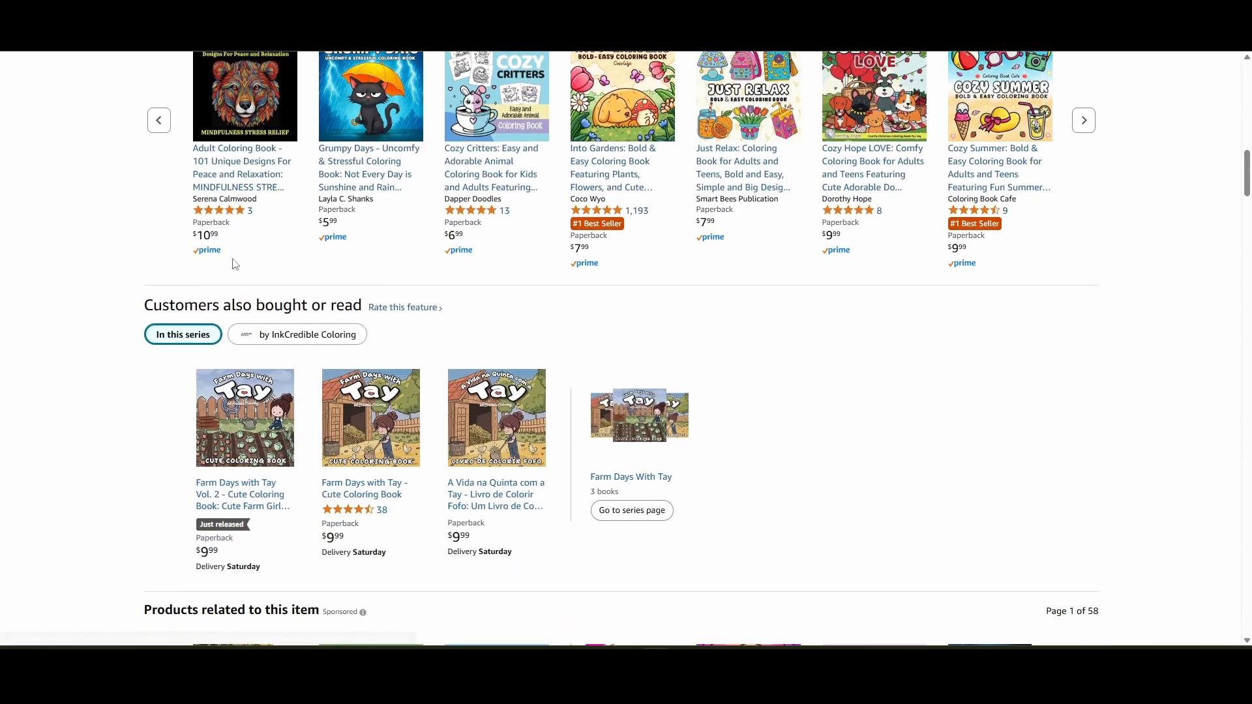